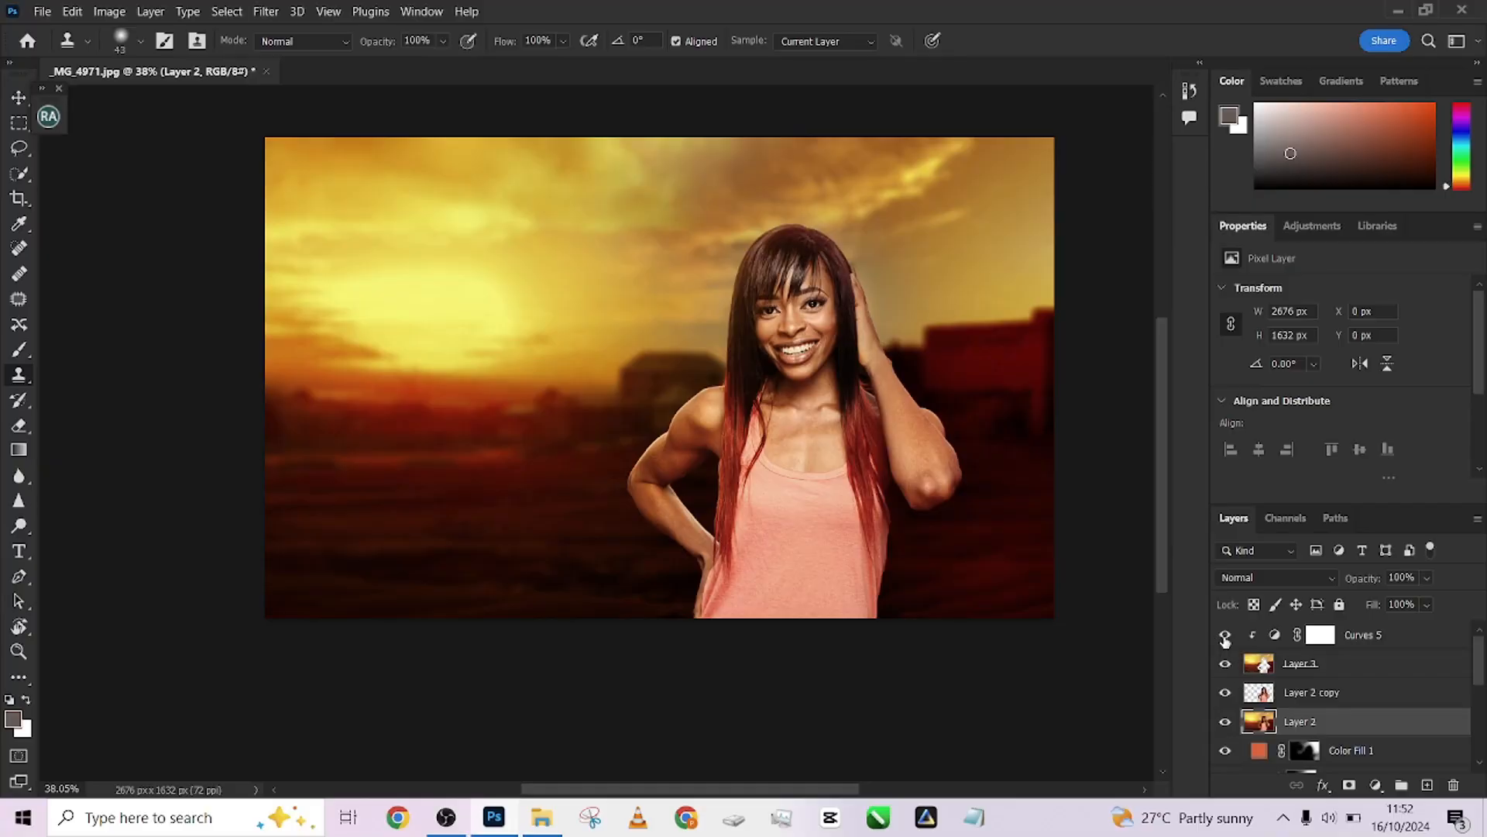
# Hide the upper layers one by one, from Curves 5 down through Layer 1, to strip back the composite
pyautogui.click(1225, 636)
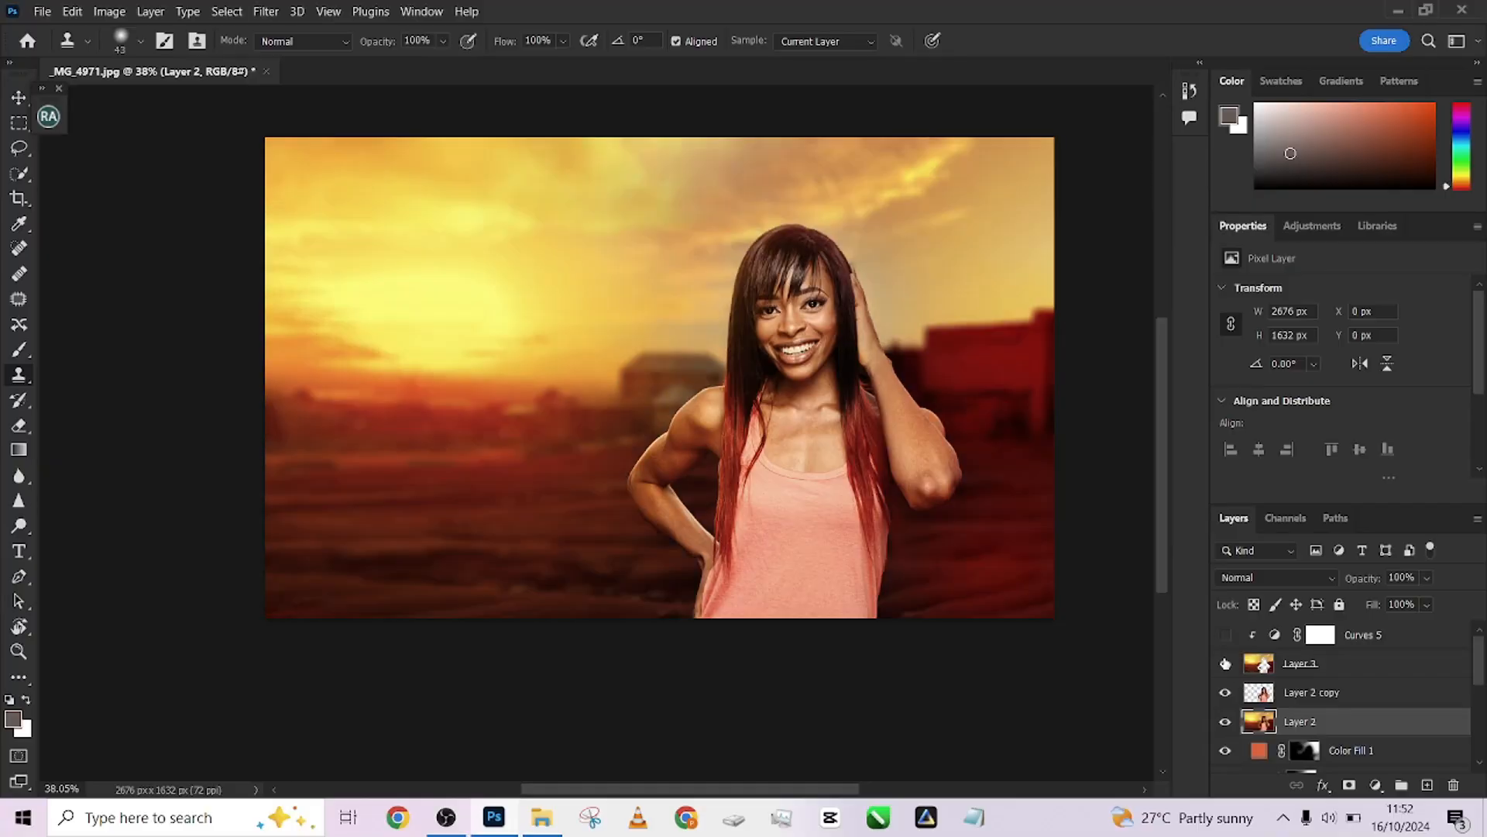
pyautogui.click(1225, 663)
pyautogui.click(1224, 692)
pyautogui.scroll(-1, 1240, 701)
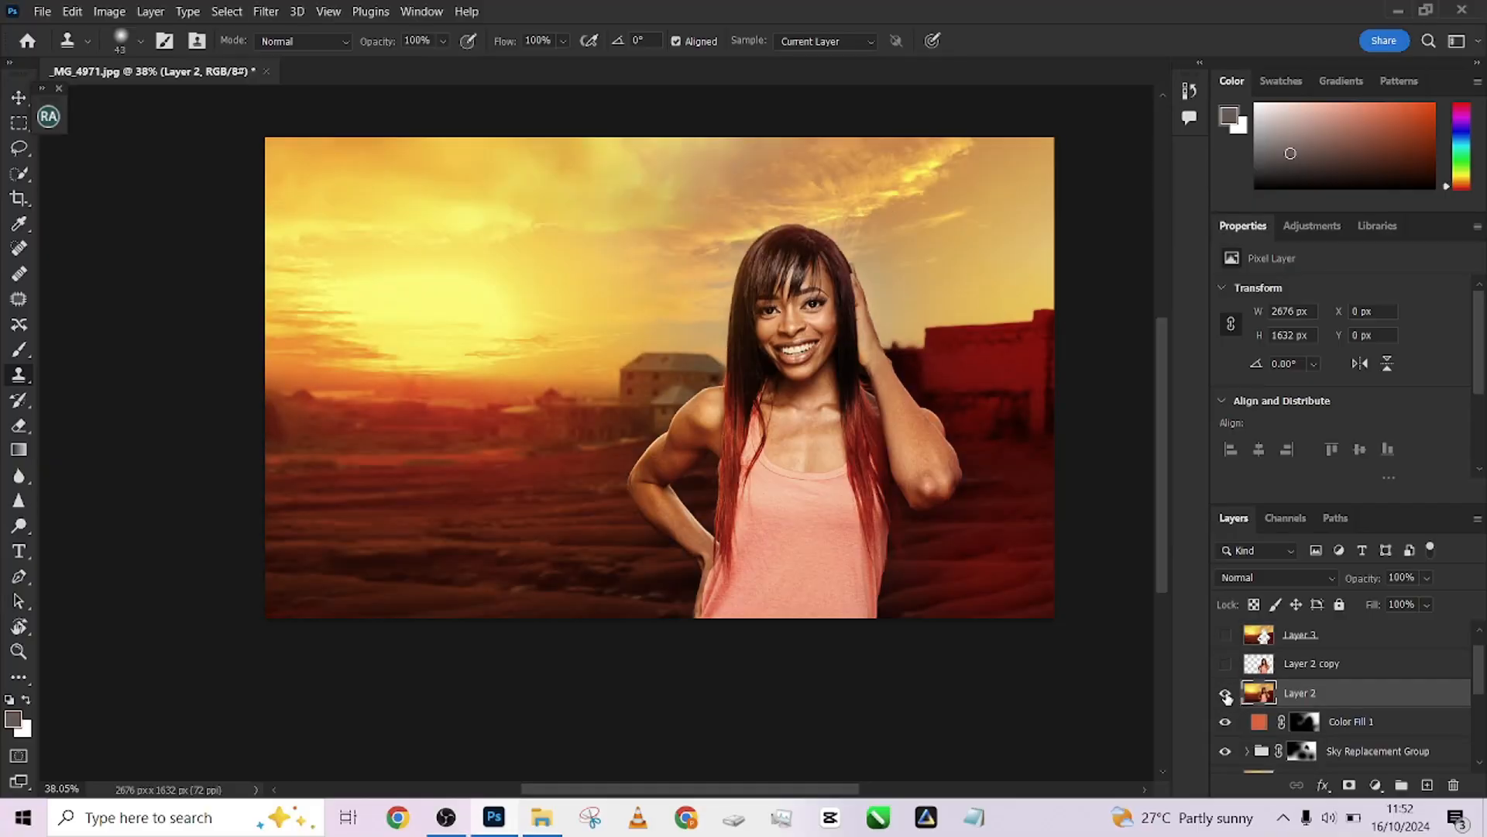
pyautogui.click(1224, 693)
pyautogui.scroll(-2, 1228, 697)
pyautogui.click(1224, 664)
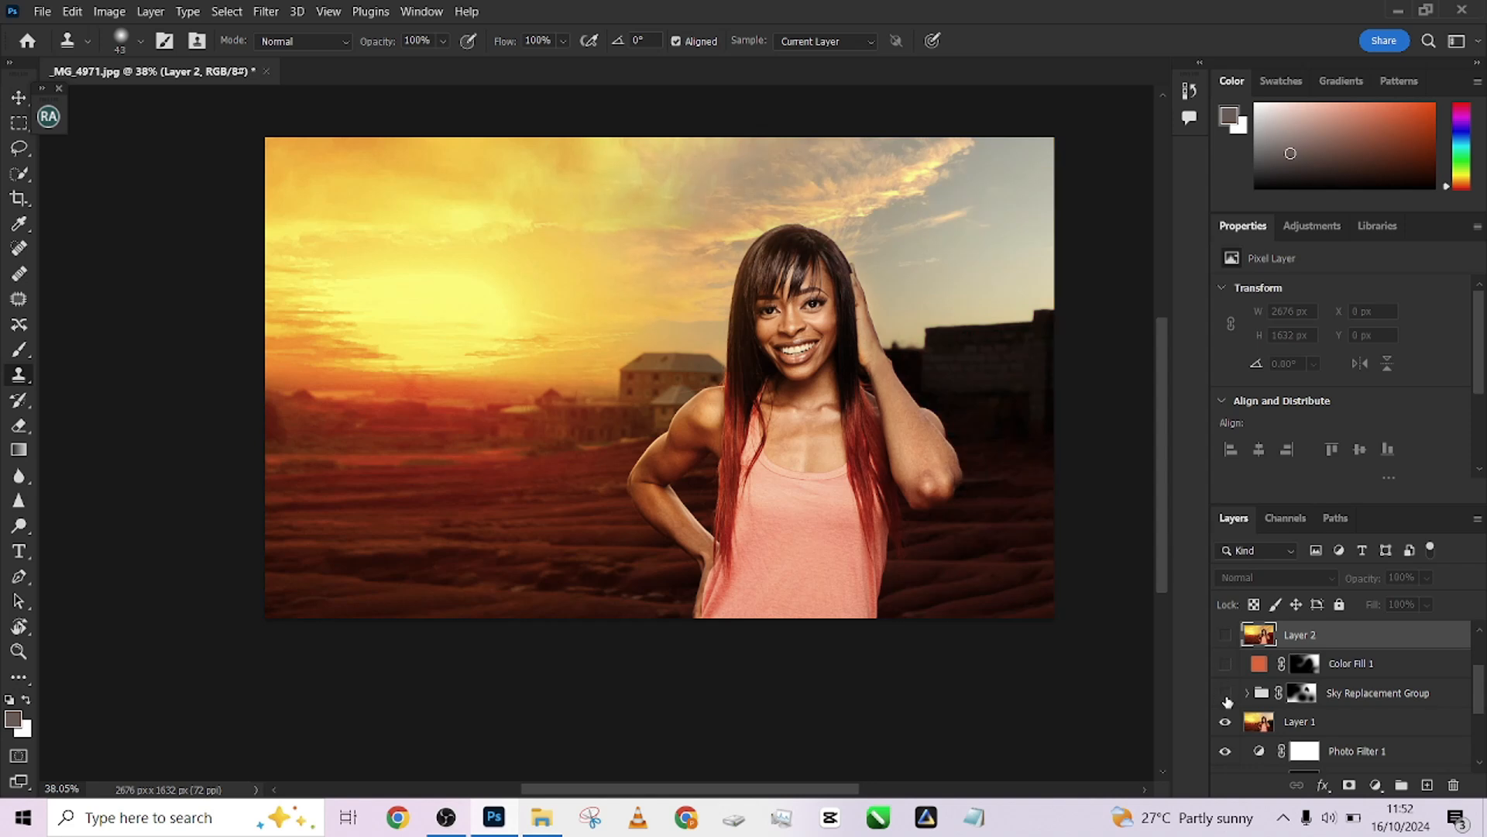
pyautogui.click(1225, 693)
pyautogui.click(1224, 721)
pyautogui.scroll(-2, 1249, 715)
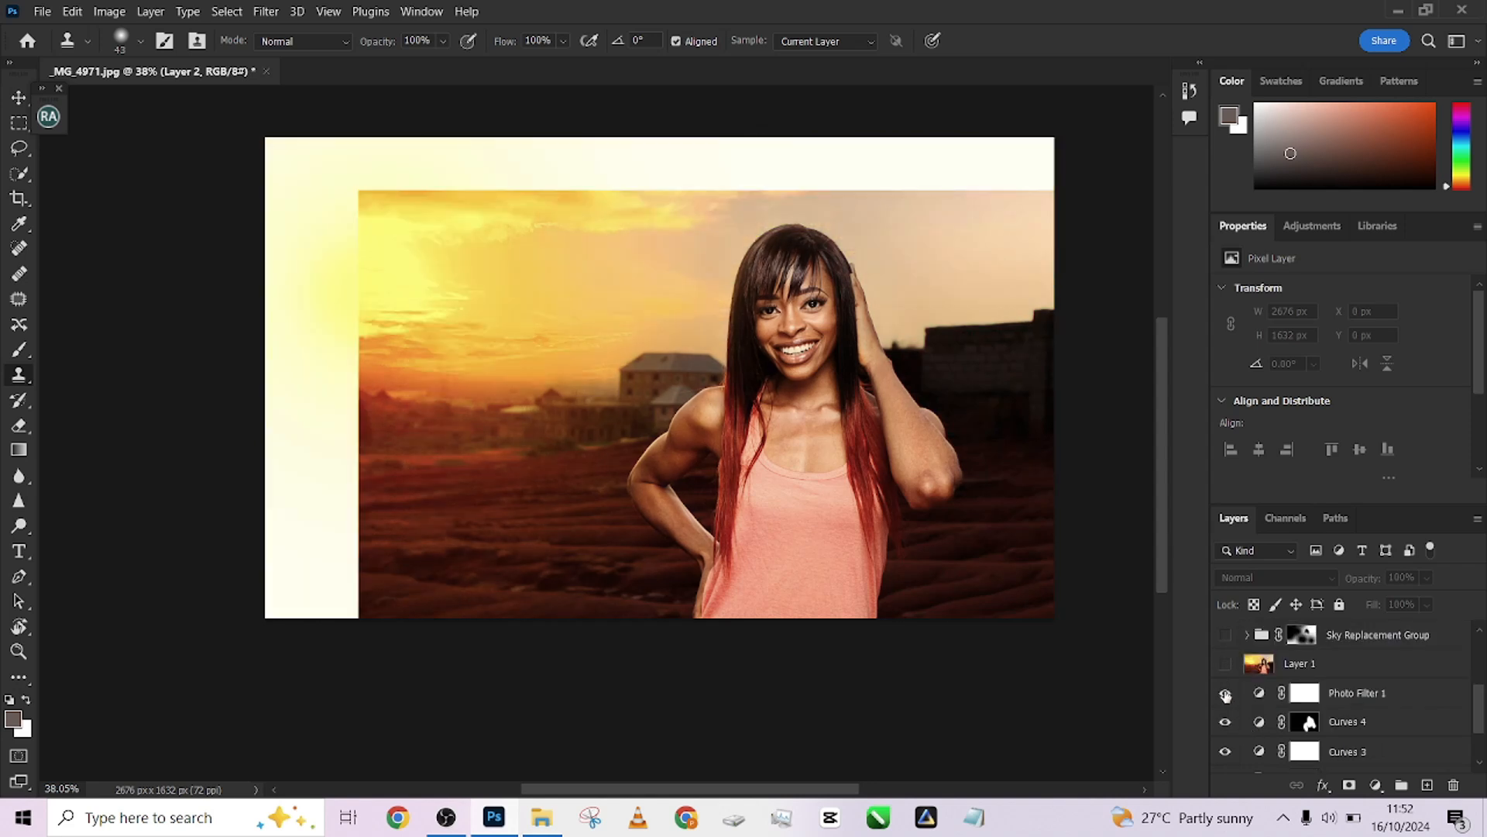
# Hide Photo Filter 1, Curves 4, Curves 3, Group 1 and the lower Sky Replacement Group
pyautogui.click(1225, 692)
pyautogui.click(1225, 721)
pyautogui.scroll(-1, 1260, 691)
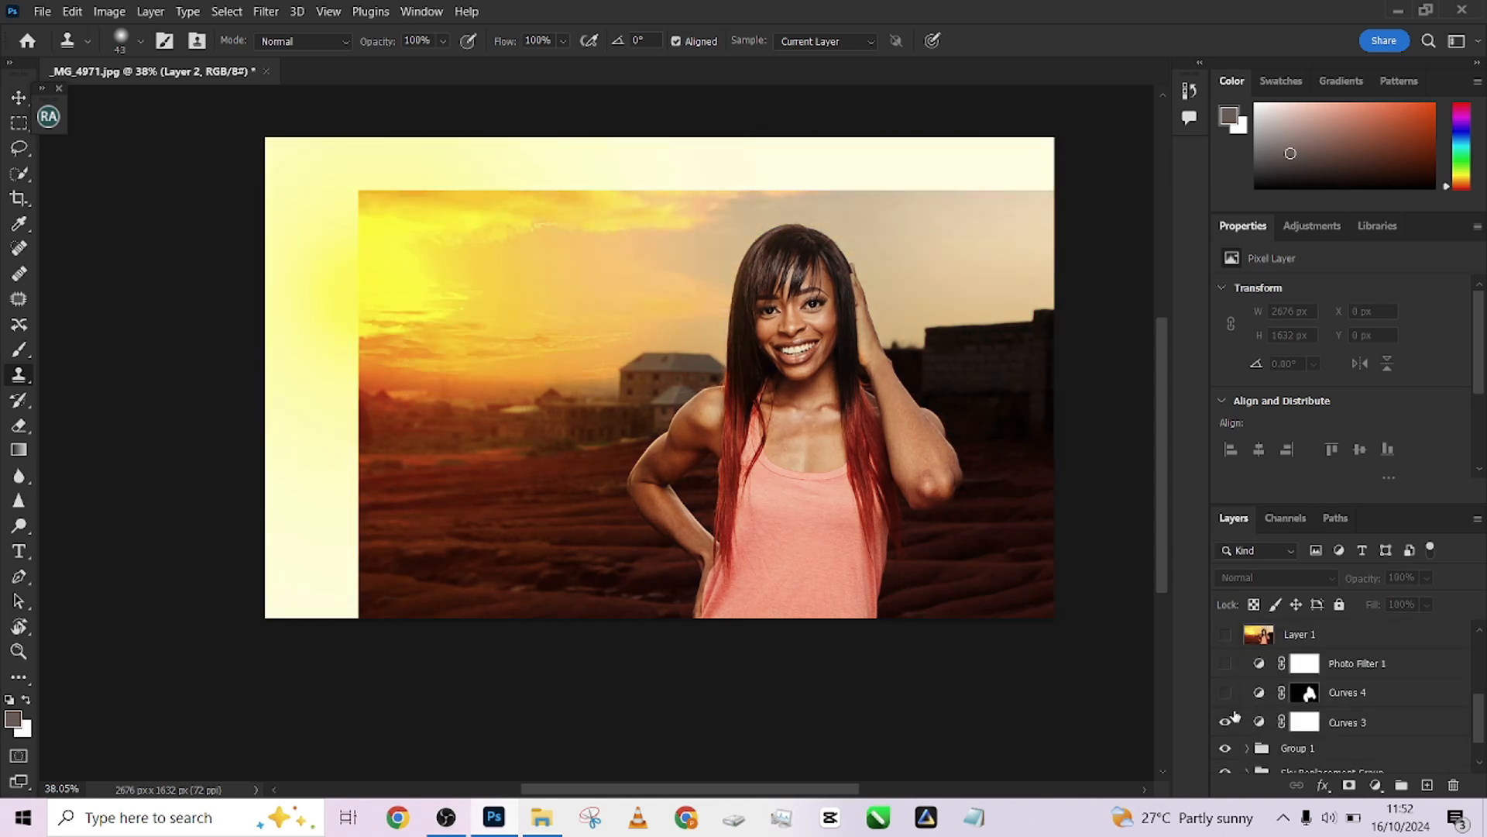
pyautogui.click(1225, 722)
pyautogui.click(1227, 748)
pyautogui.scroll(-2, 1234, 748)
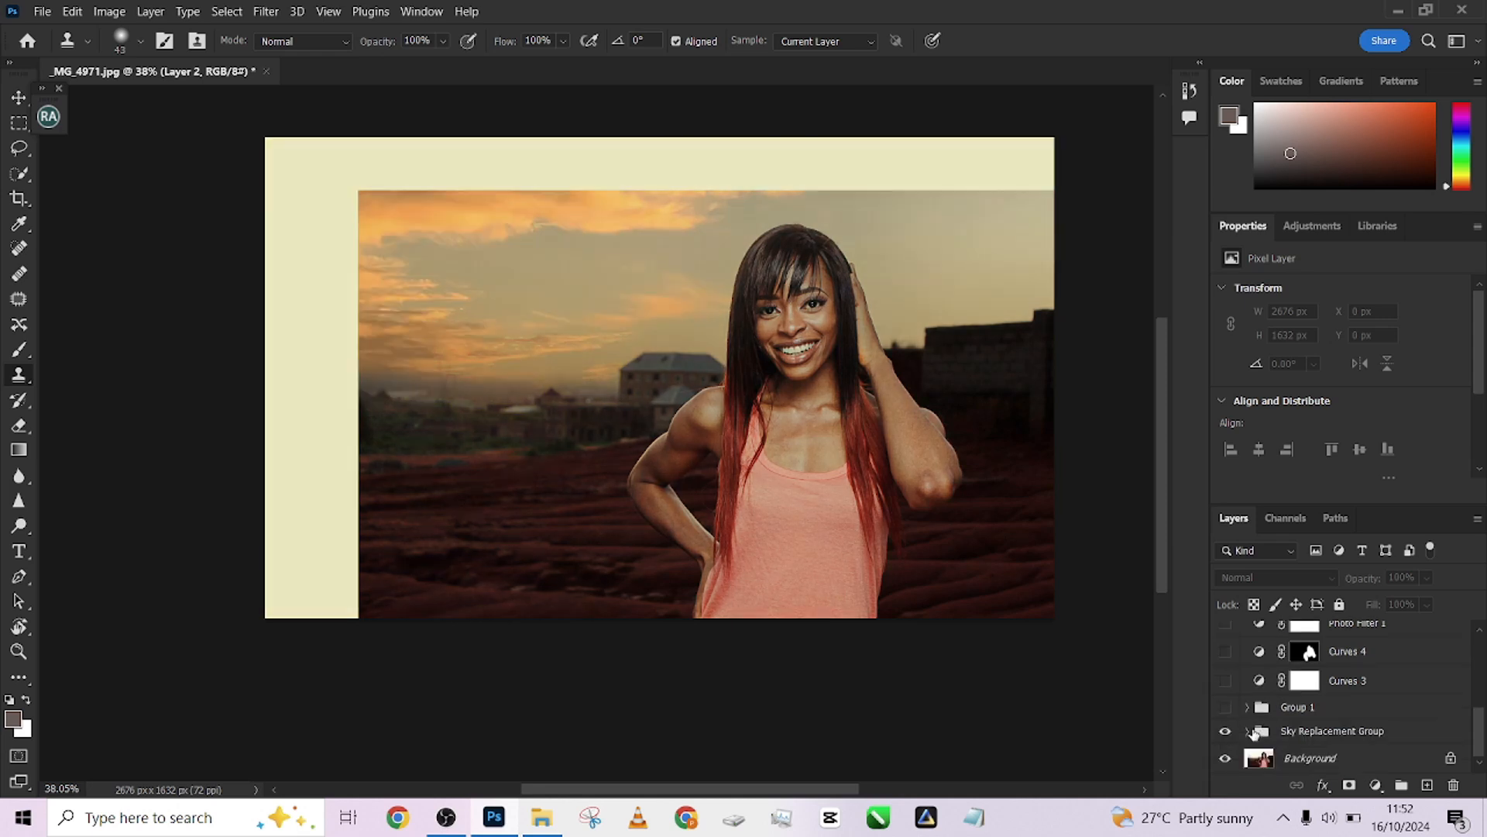
pyautogui.click(1225, 731)
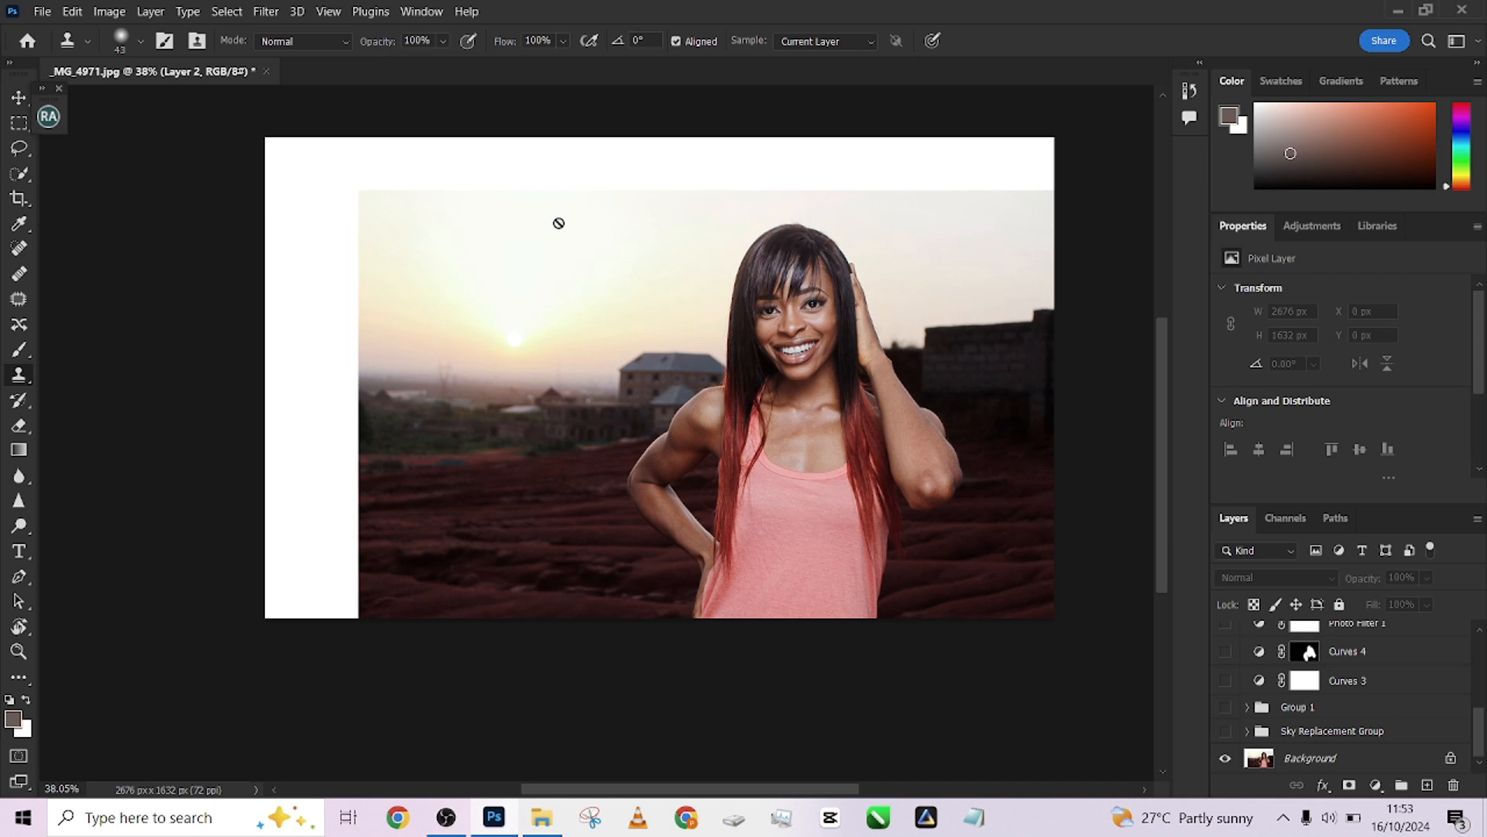
# Show the Sky Replacement Group again and open Sky Replacement, turning its preview off before closing the dialog
pyautogui.click(1224, 732)
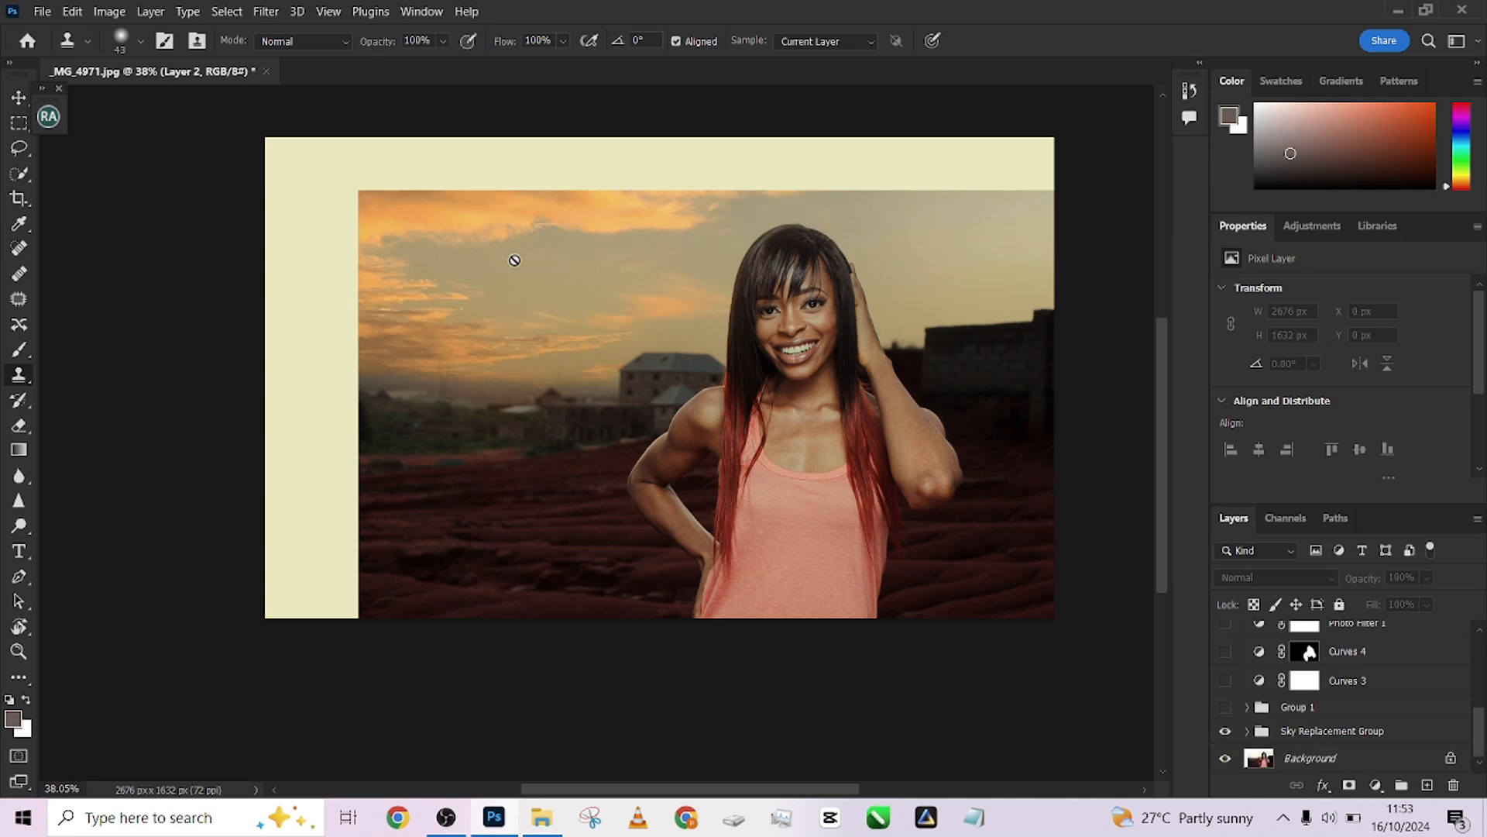
pyautogui.click(74, 18)
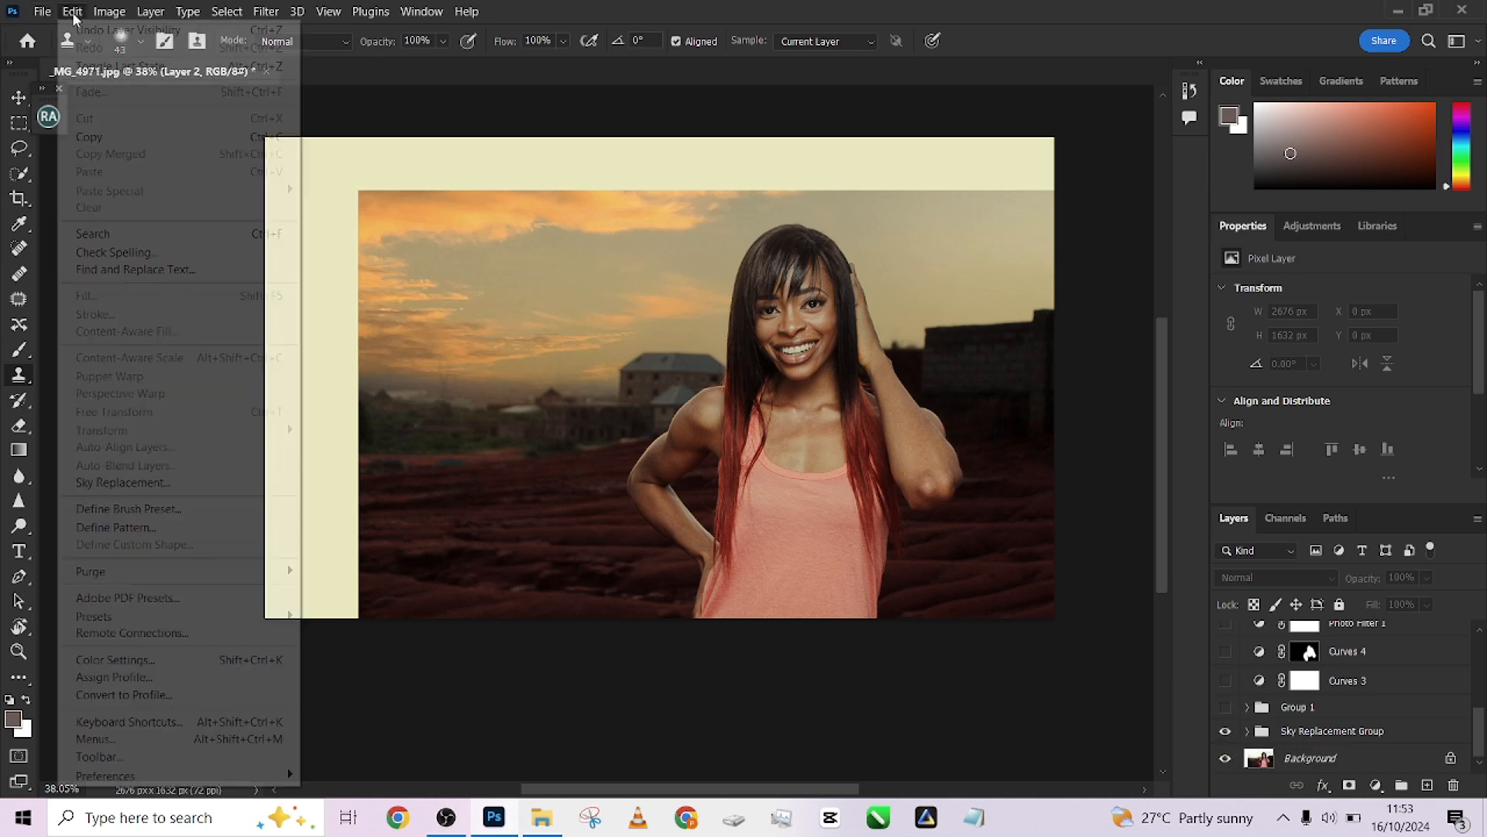
pyautogui.click(121, 484)
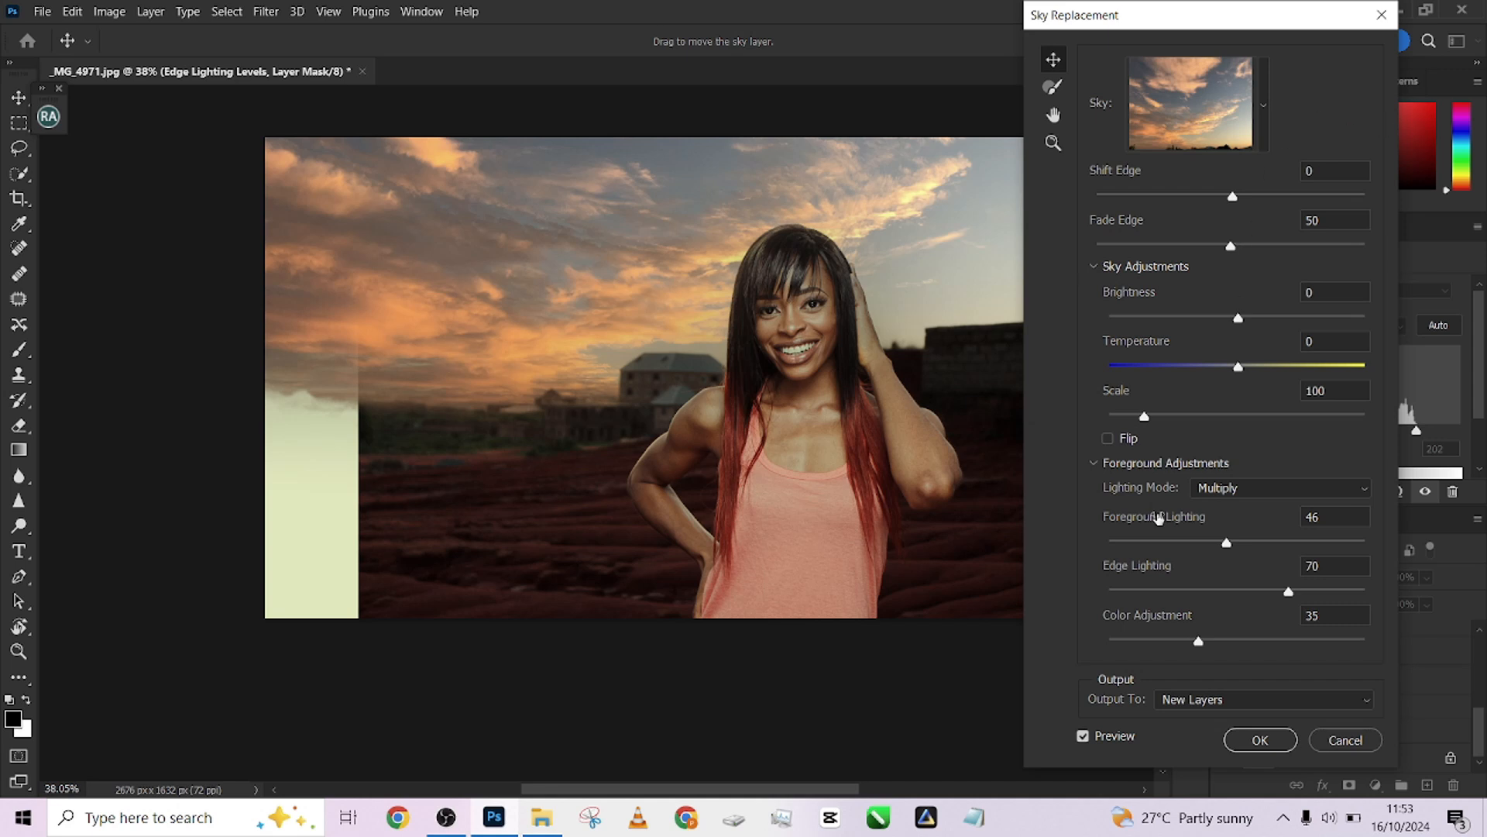
pyautogui.click(1084, 737)
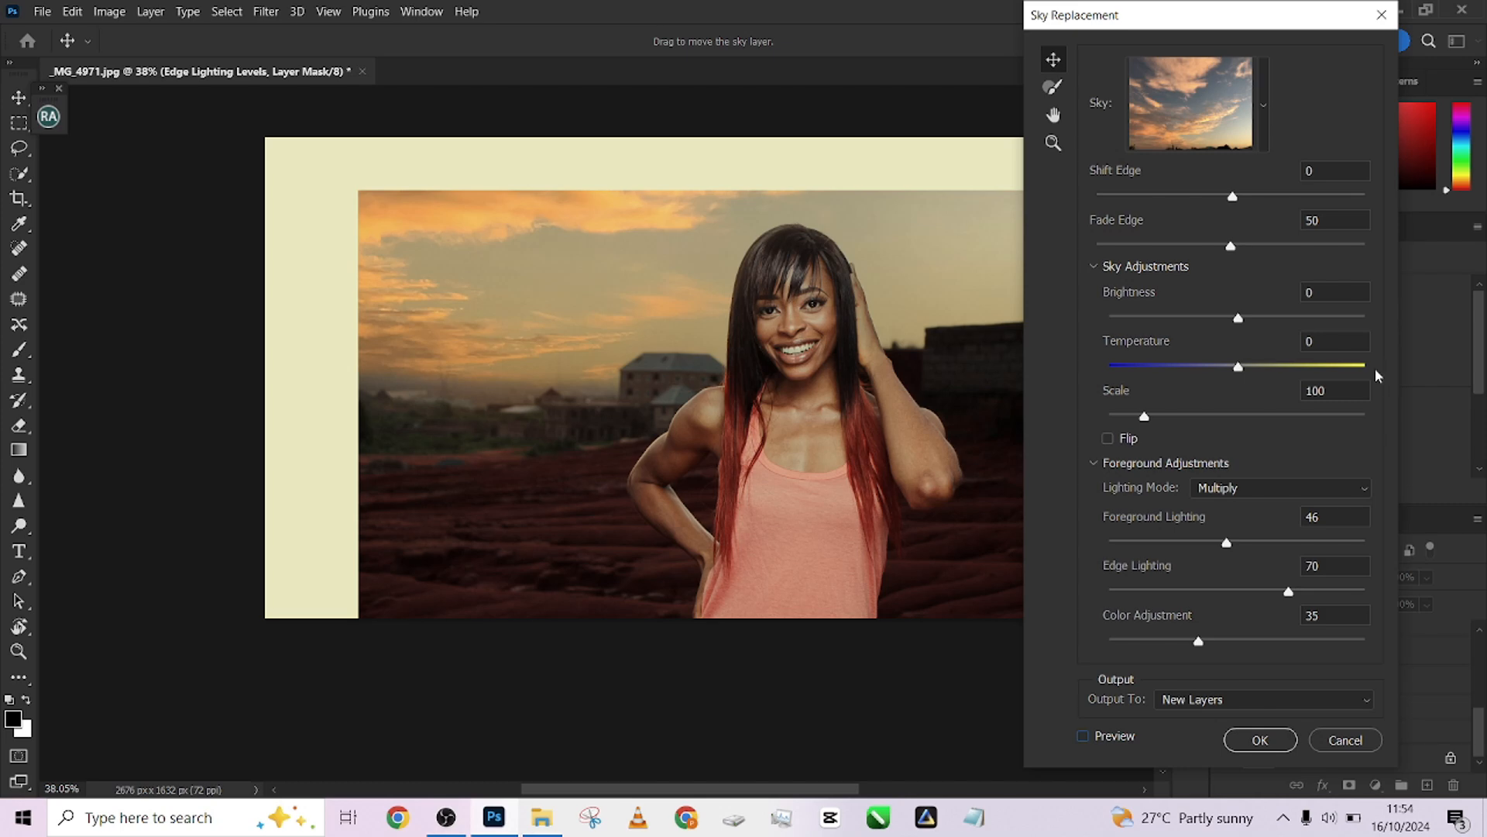
pyautogui.press('Return')
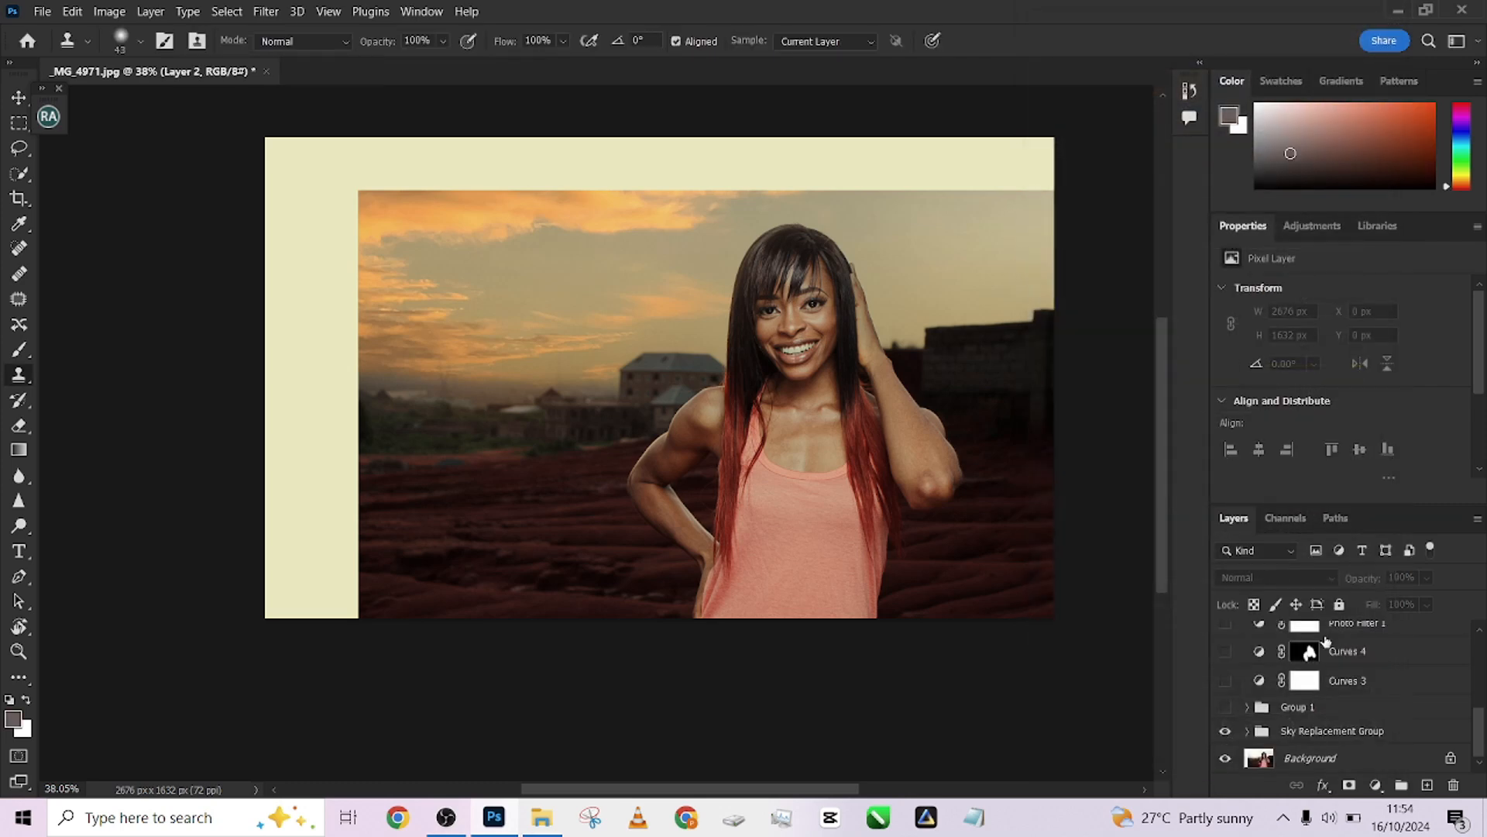
# Toggle the Sky Replacement Group's visibility off and on to compare the sky
pyautogui.click(1226, 732)
pyautogui.click(1225, 732)
pyautogui.click(1225, 733)
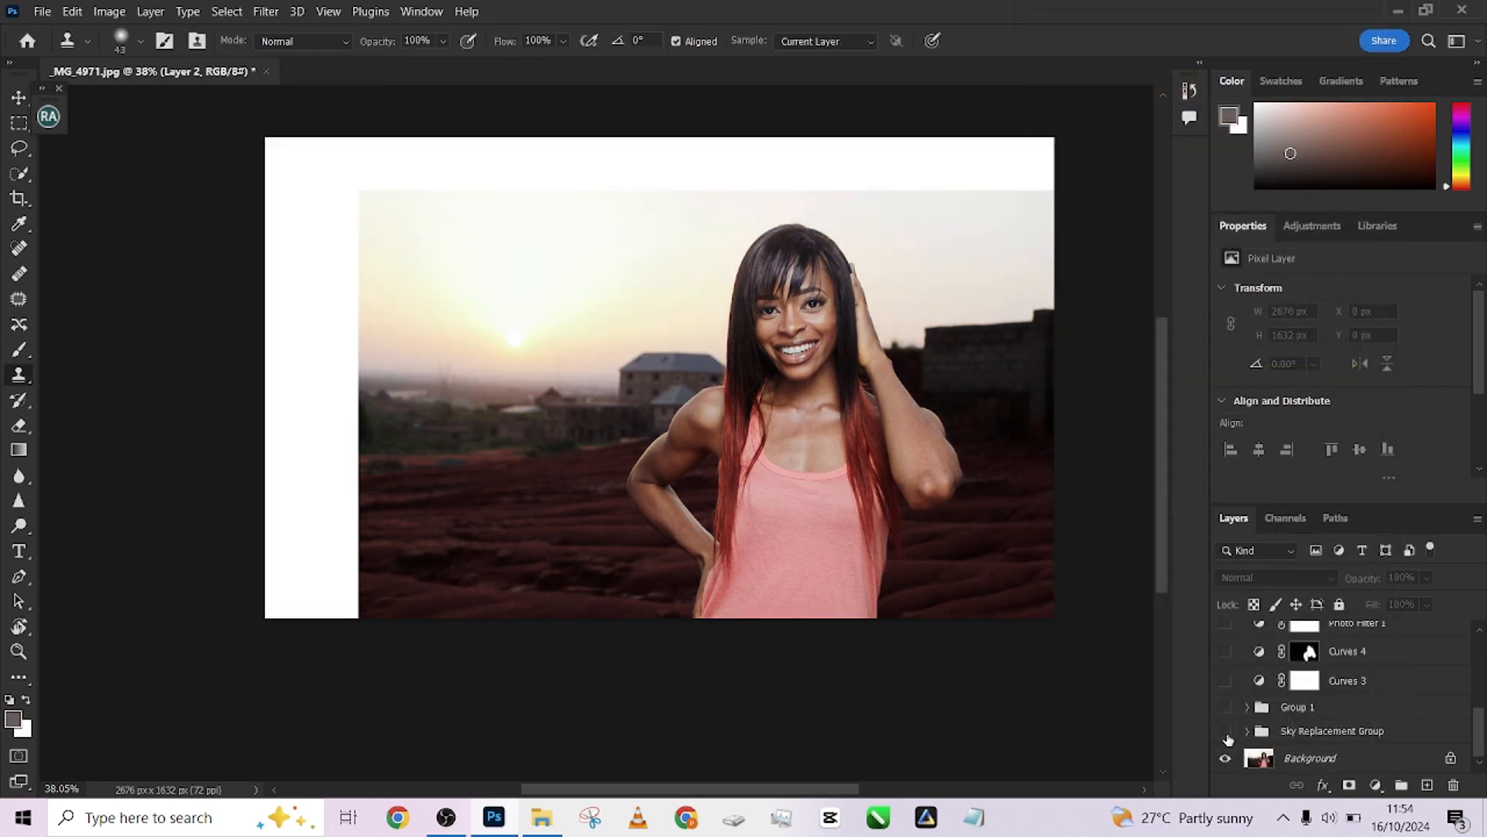
pyautogui.click(1225, 733)
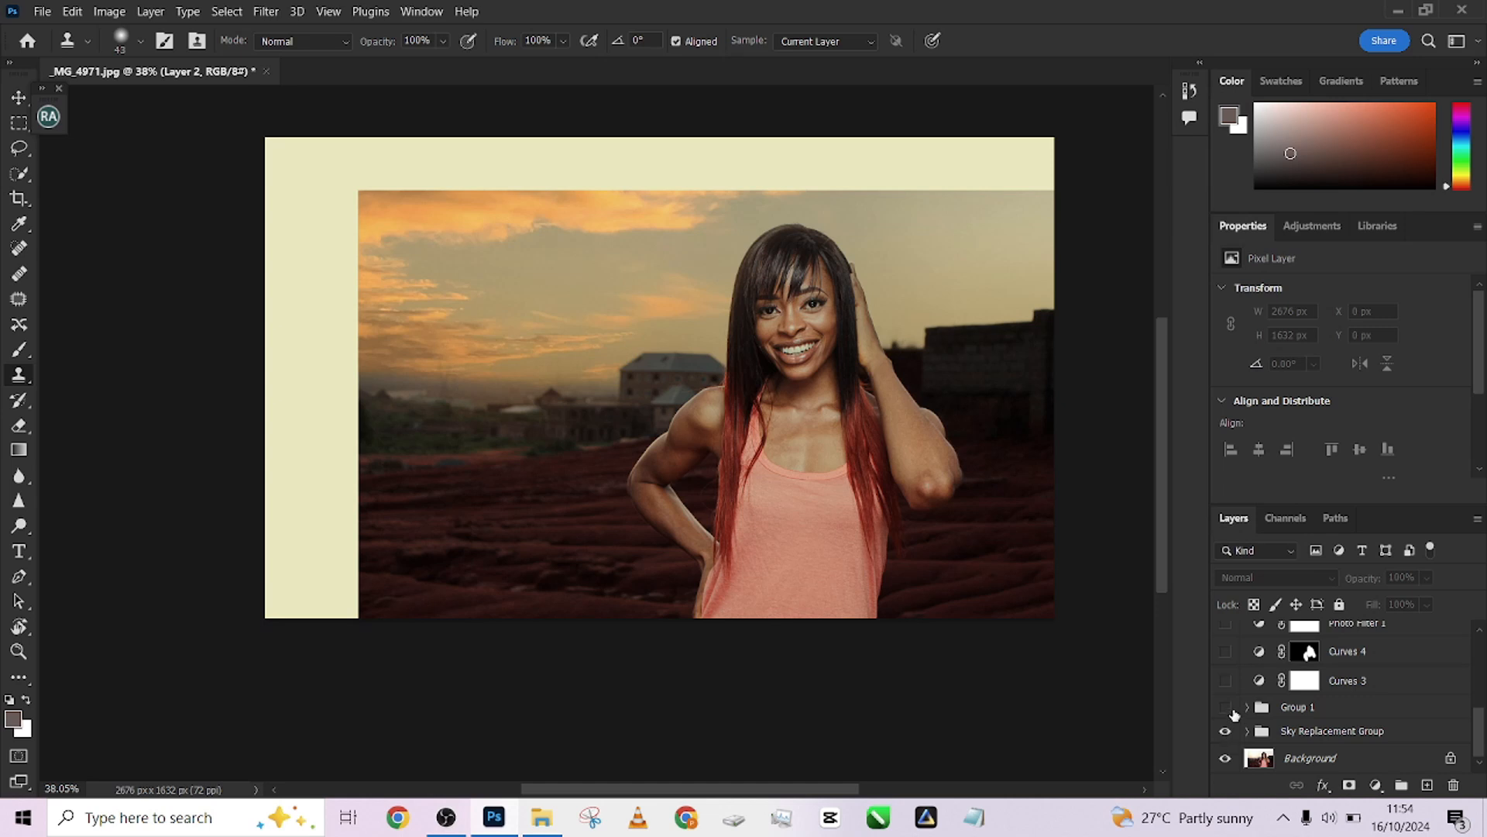
# Show Group 1 and expand it to reveal its adjustment and gradient fill layers
pyautogui.click(1232, 710)
pyautogui.click(1250, 713)
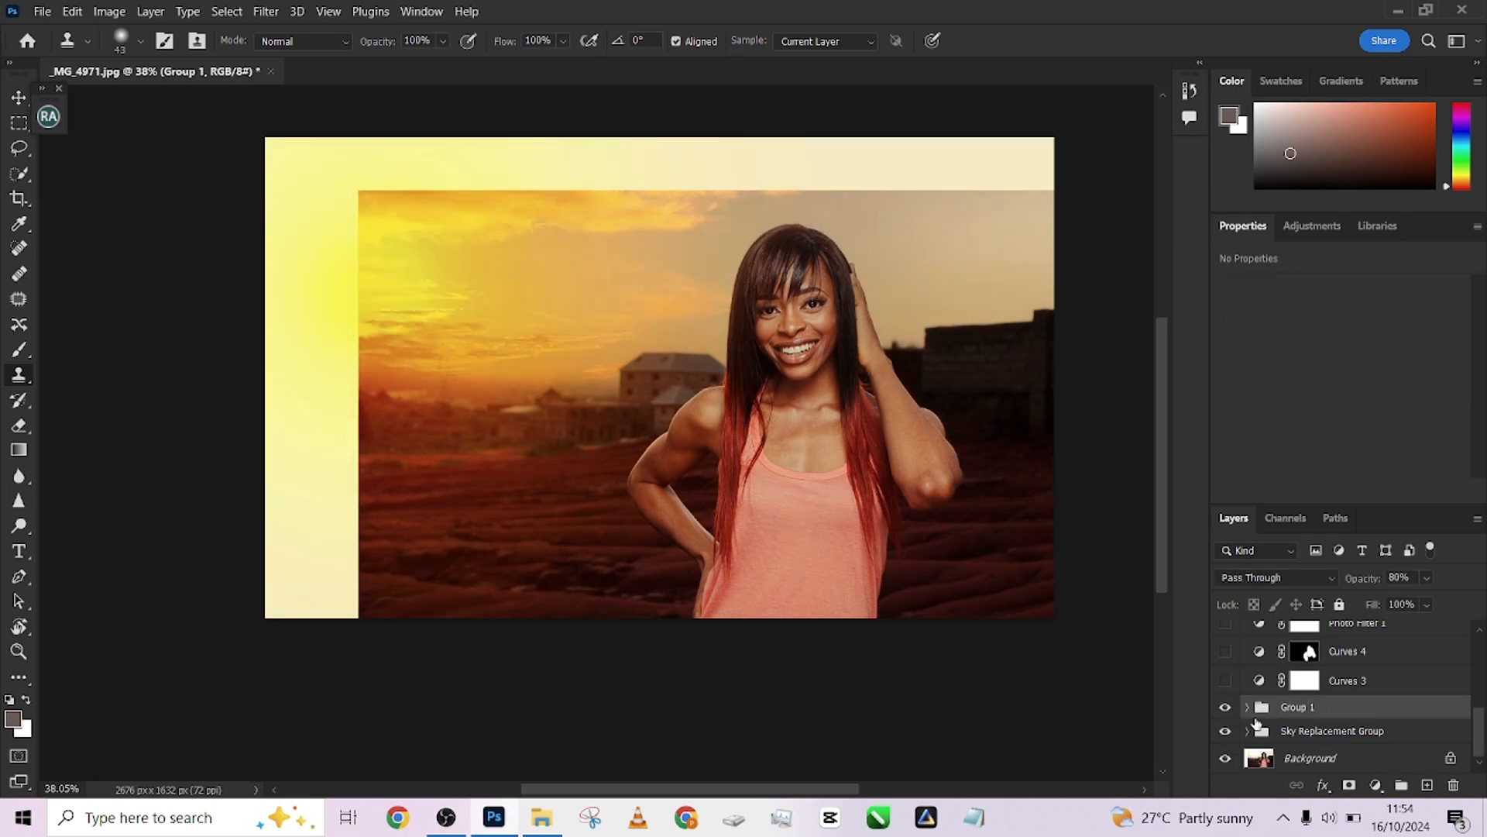
pyautogui.click(1225, 708)
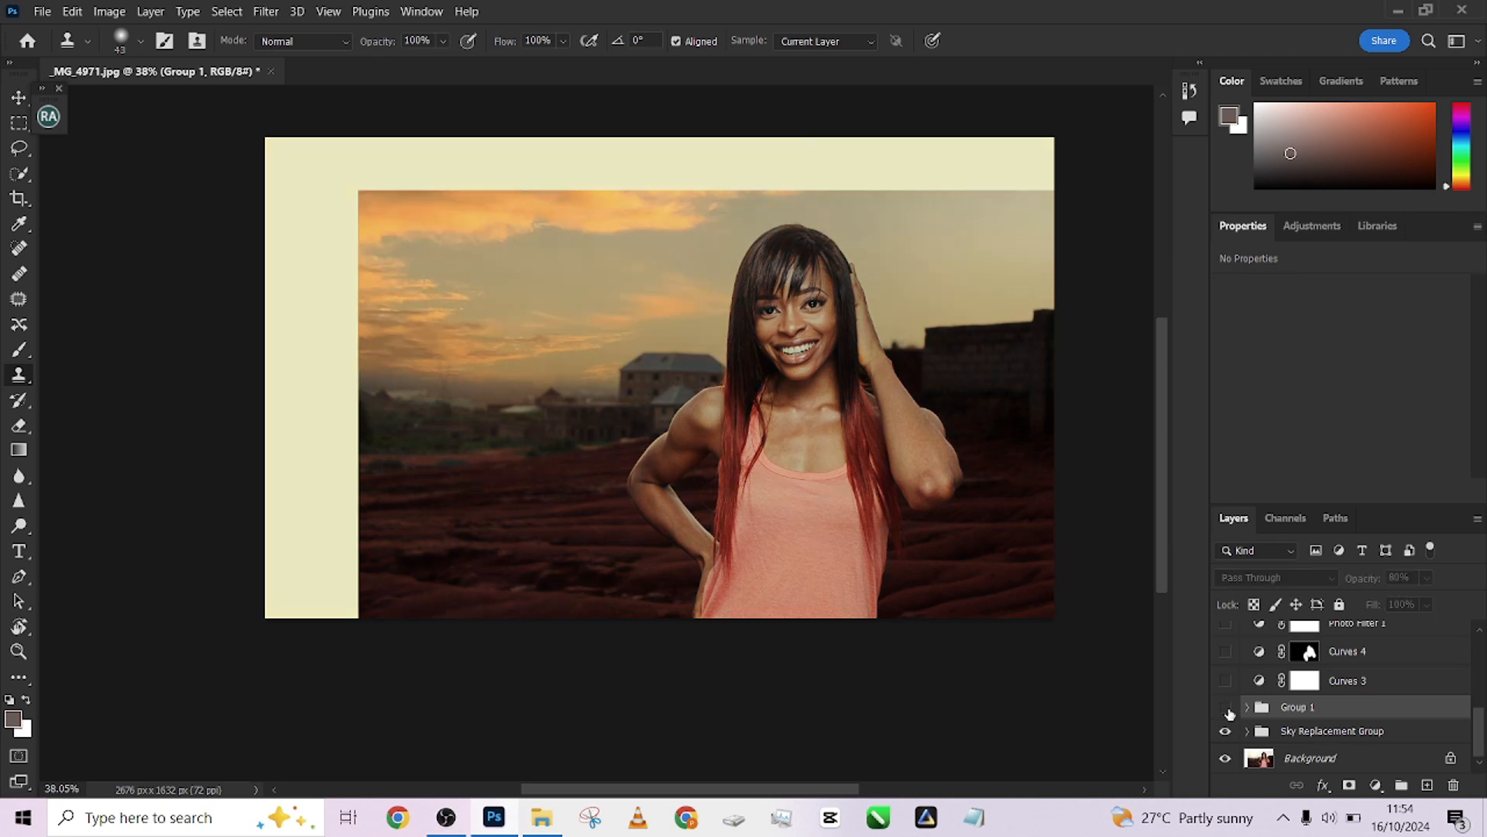
pyautogui.click(1224, 707)
pyautogui.click(1248, 708)
pyautogui.scroll(-2, 1263, 698)
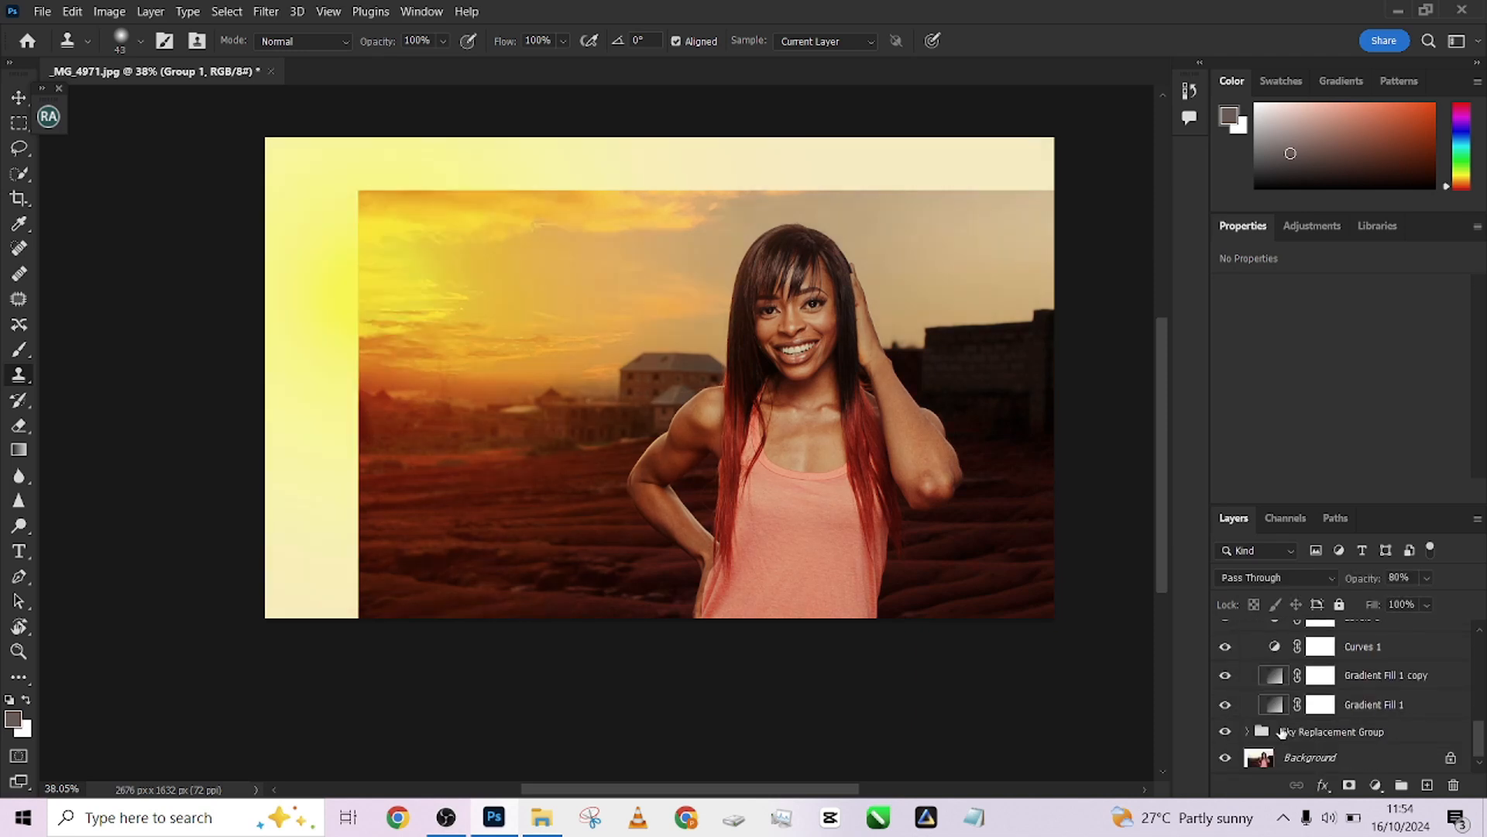
# Hide Curves 2, Levels 1, Curves 1, Gradient Fill 1 copy and Gradient Fill 1 inside Group 1
pyautogui.click(1274, 679)
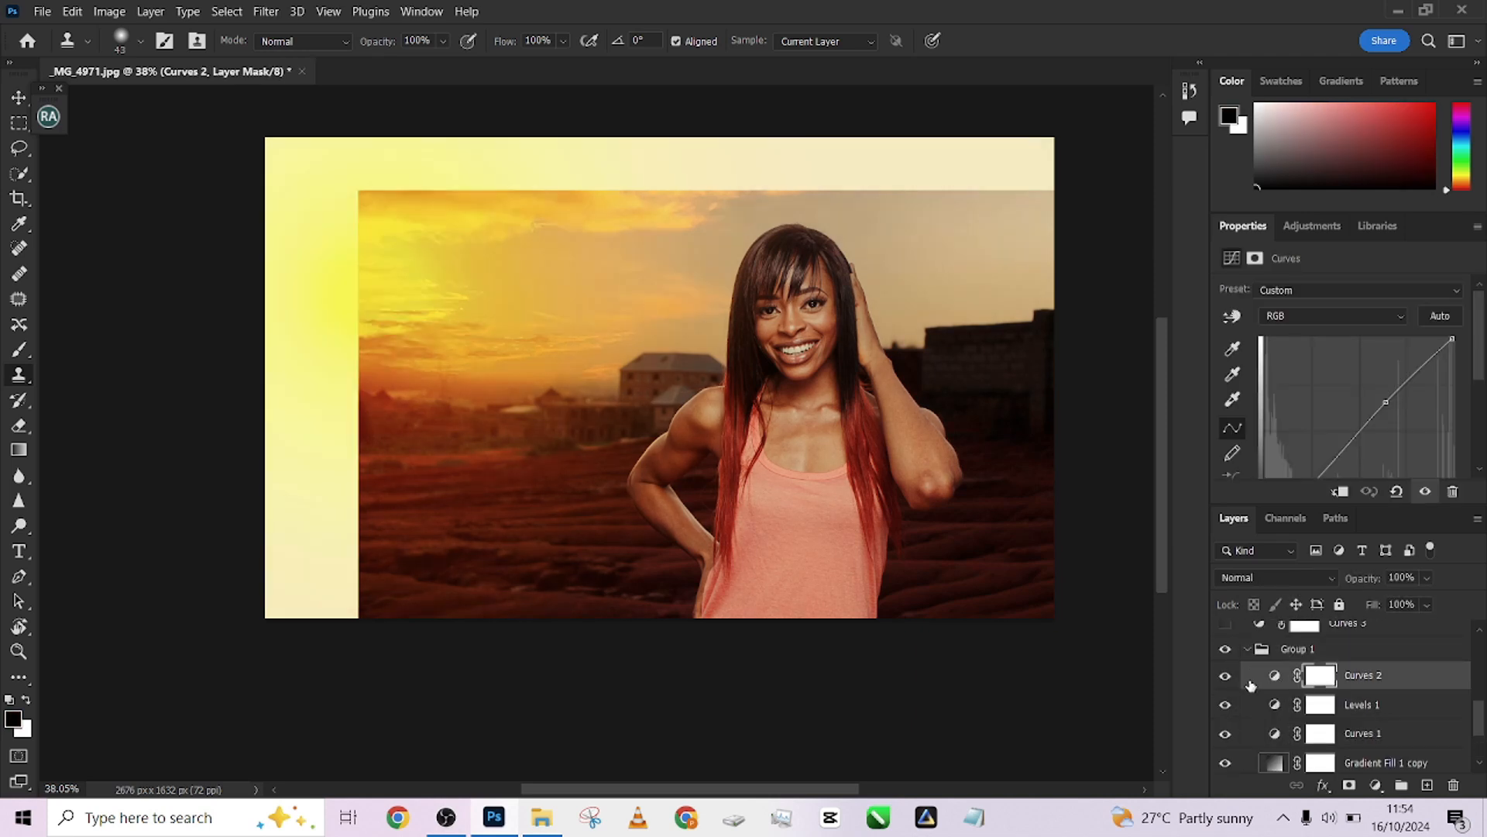
pyautogui.click(1225, 675)
pyautogui.click(1225, 705)
pyautogui.click(1225, 733)
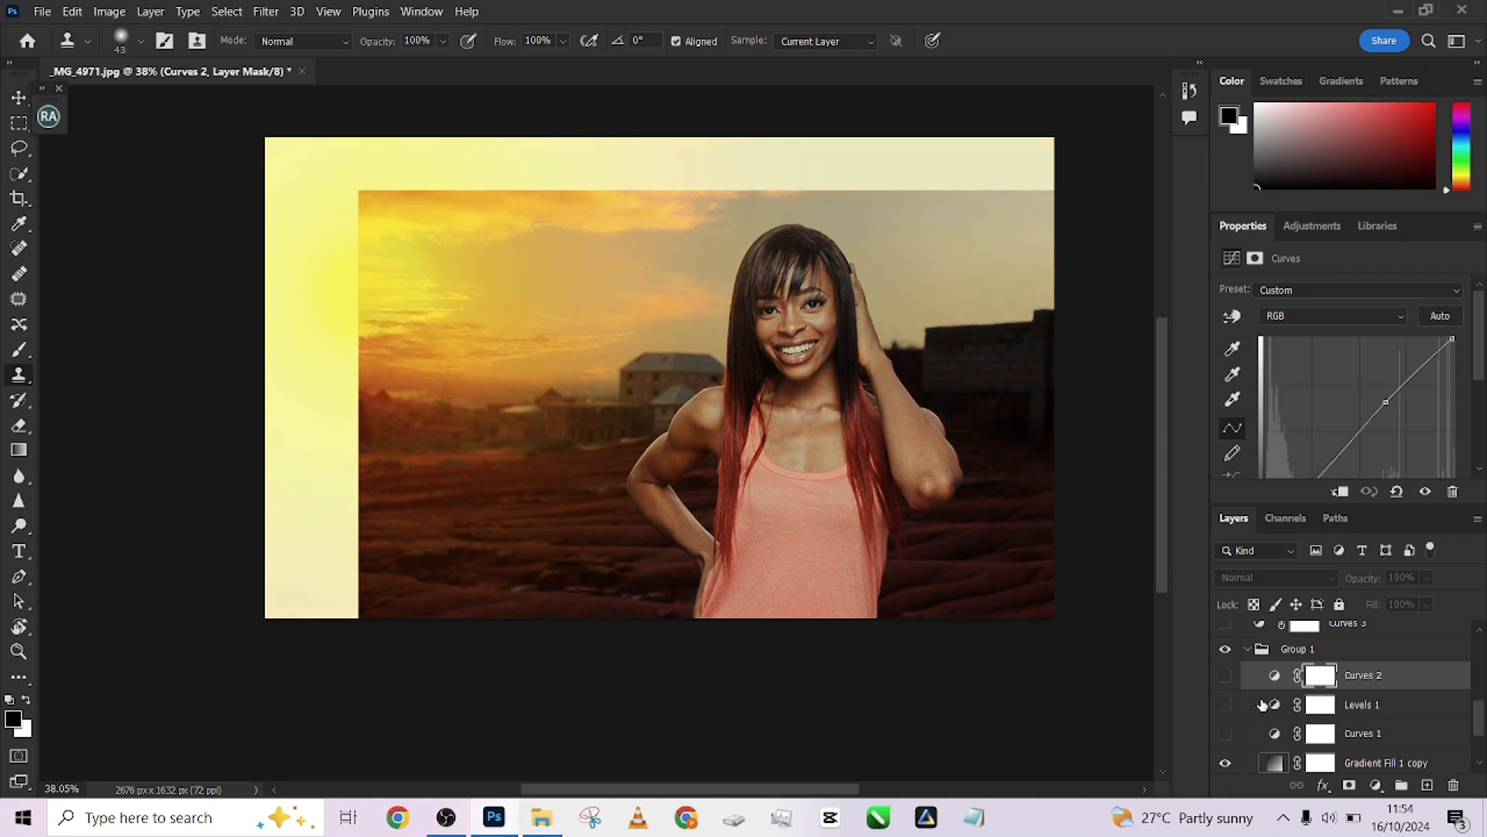
pyautogui.scroll(-2, 1232, 698)
pyautogui.click(1224, 675)
pyautogui.click(1225, 704)
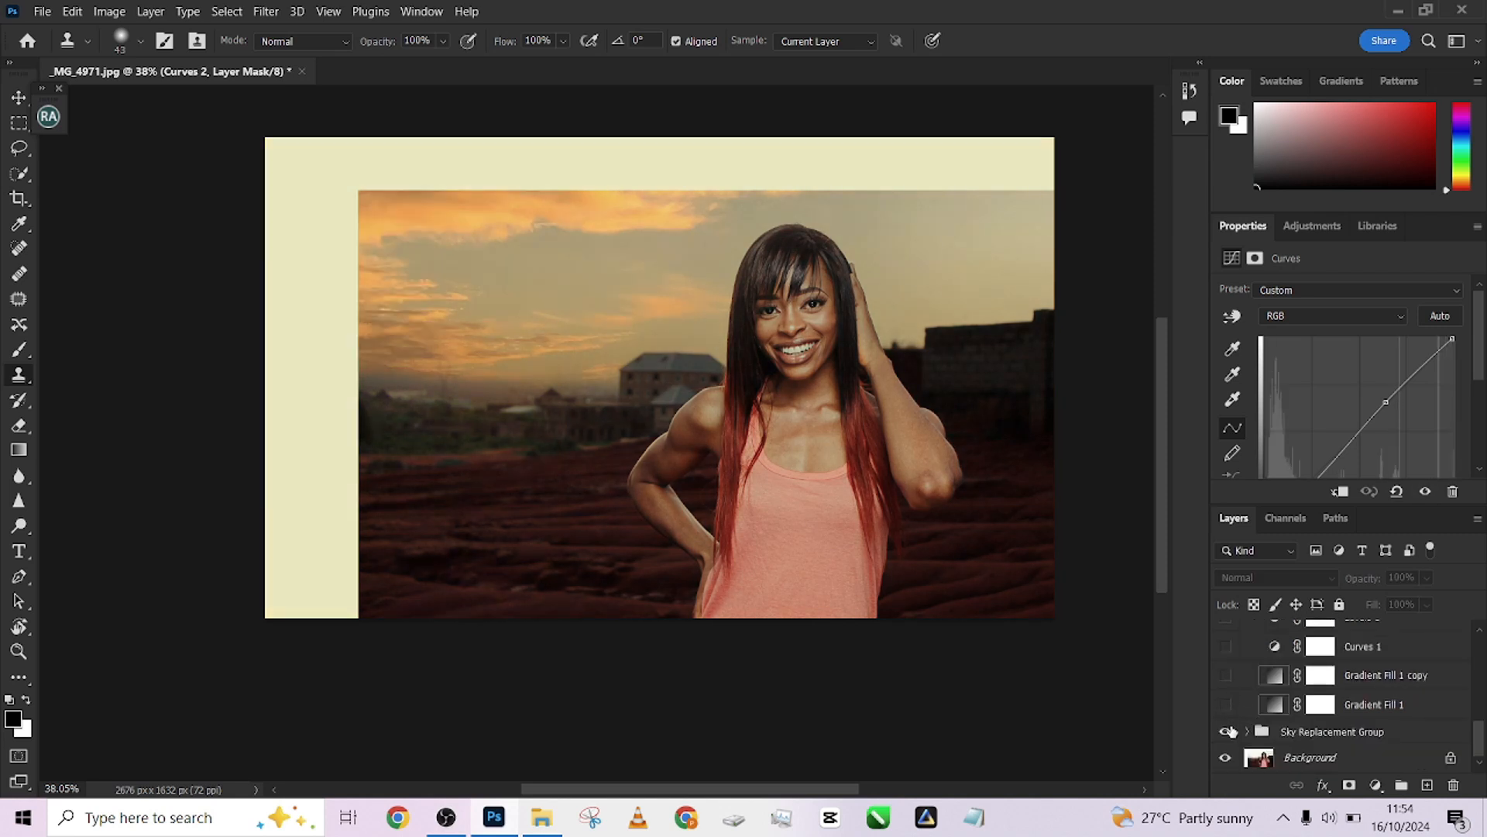
# Show Gradient Fill 1 and nudge its radial gradient slightly on the canvas in the Gradient Fill settings
pyautogui.click(1224, 731)
pyautogui.click(1225, 732)
pyautogui.click(1224, 705)
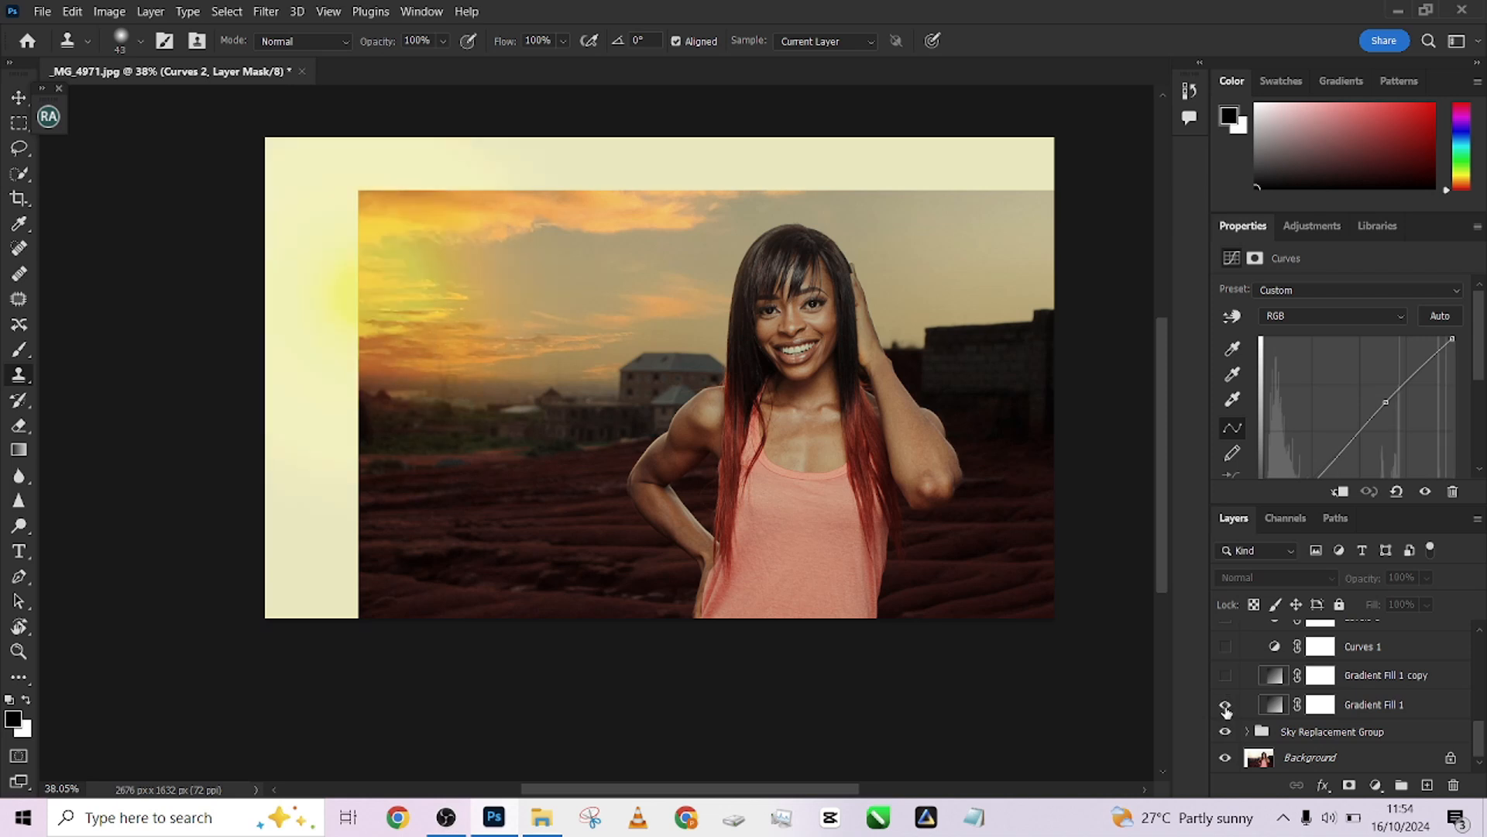
pyautogui.doubleClick(1273, 704)
pyautogui.moveTo(414, 302); pyautogui.dragTo(433, 311)
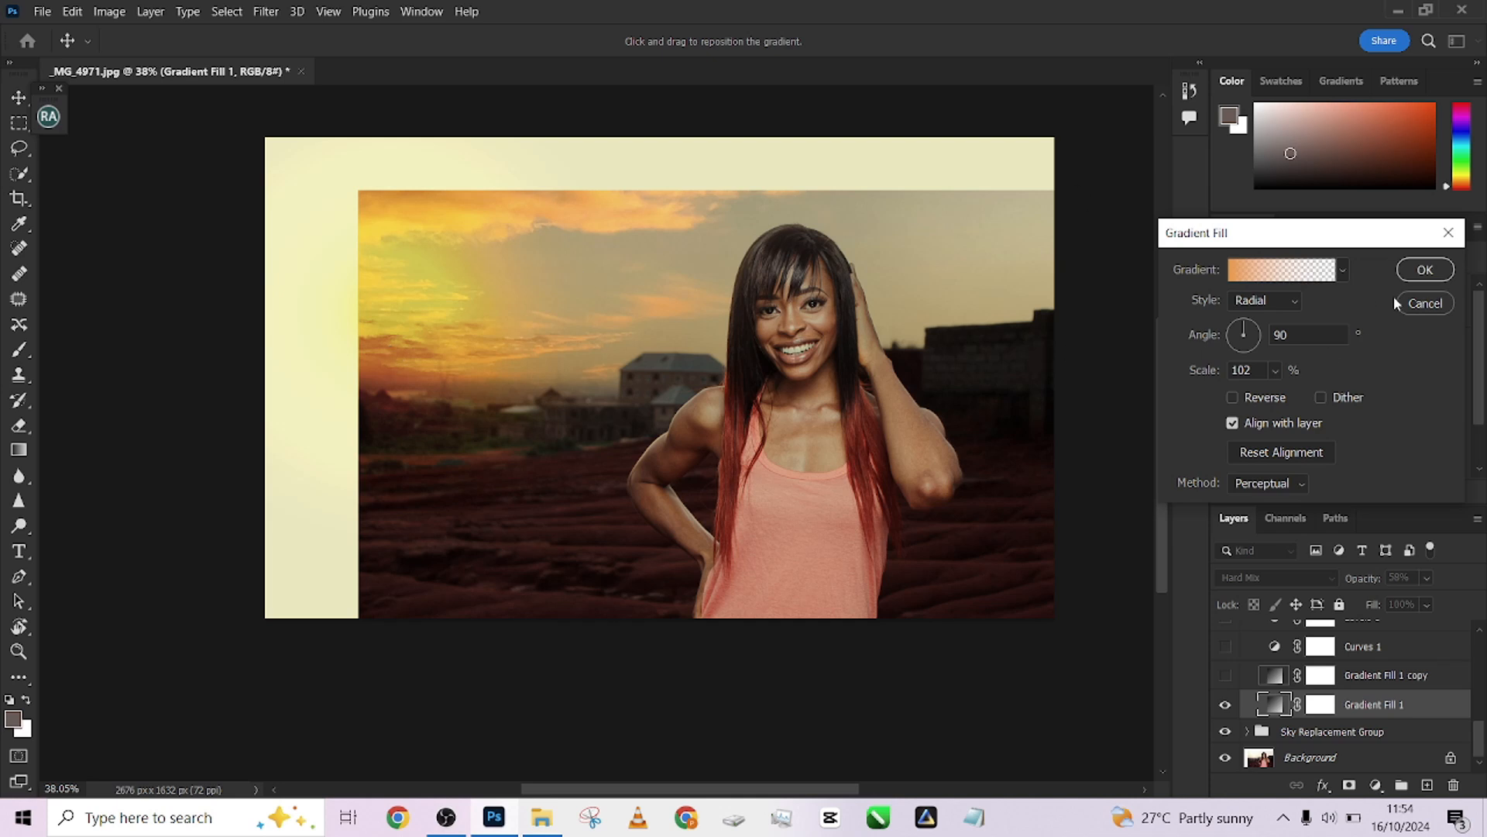
pyautogui.press('Return')
# Inspect Gradient Fill 1's gradient and its first colour stop, closing the editors without changes
pyautogui.click(1376, 785)
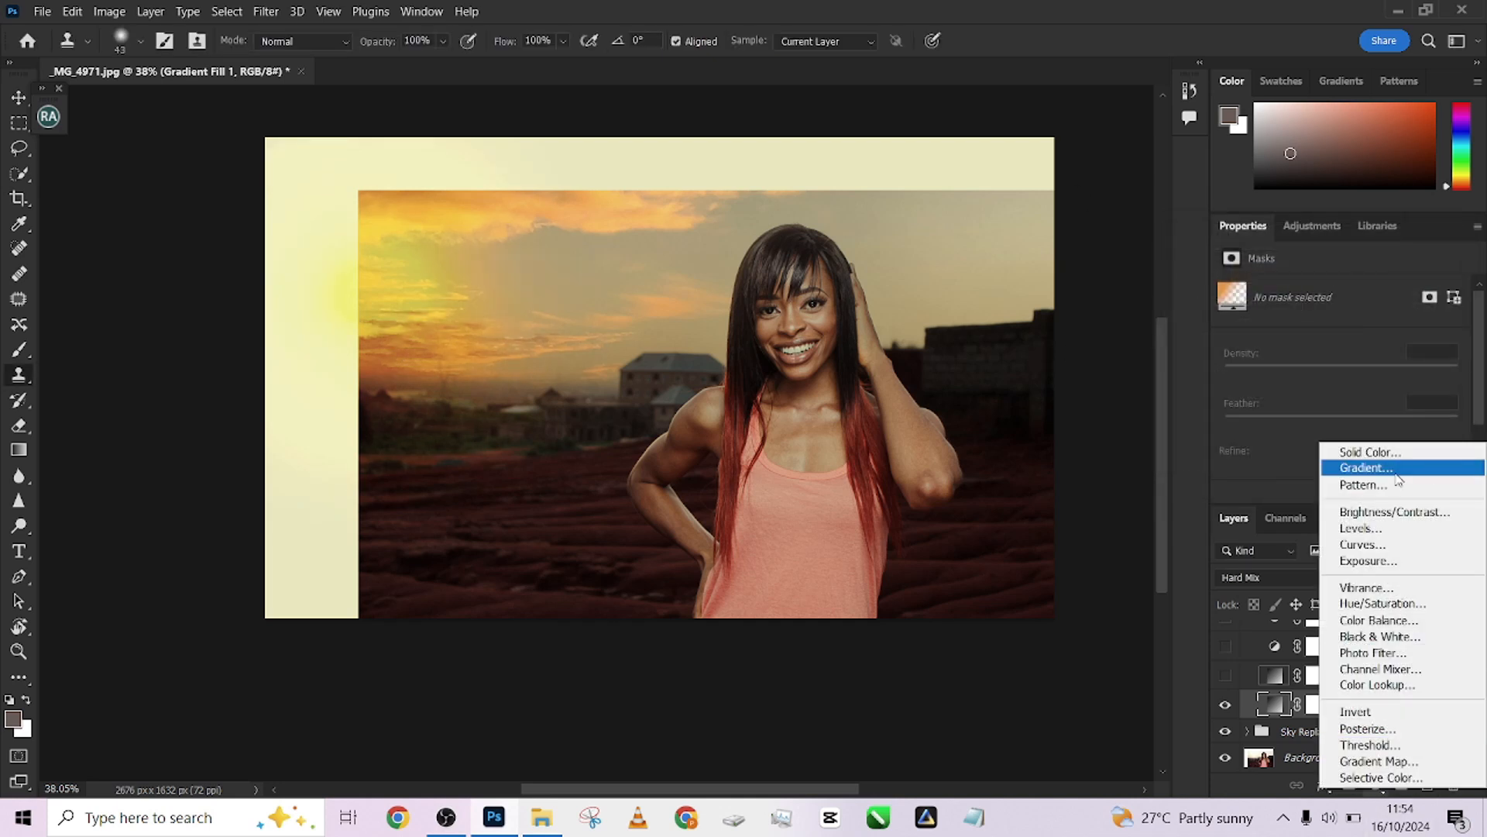
pyautogui.click(1267, 706)
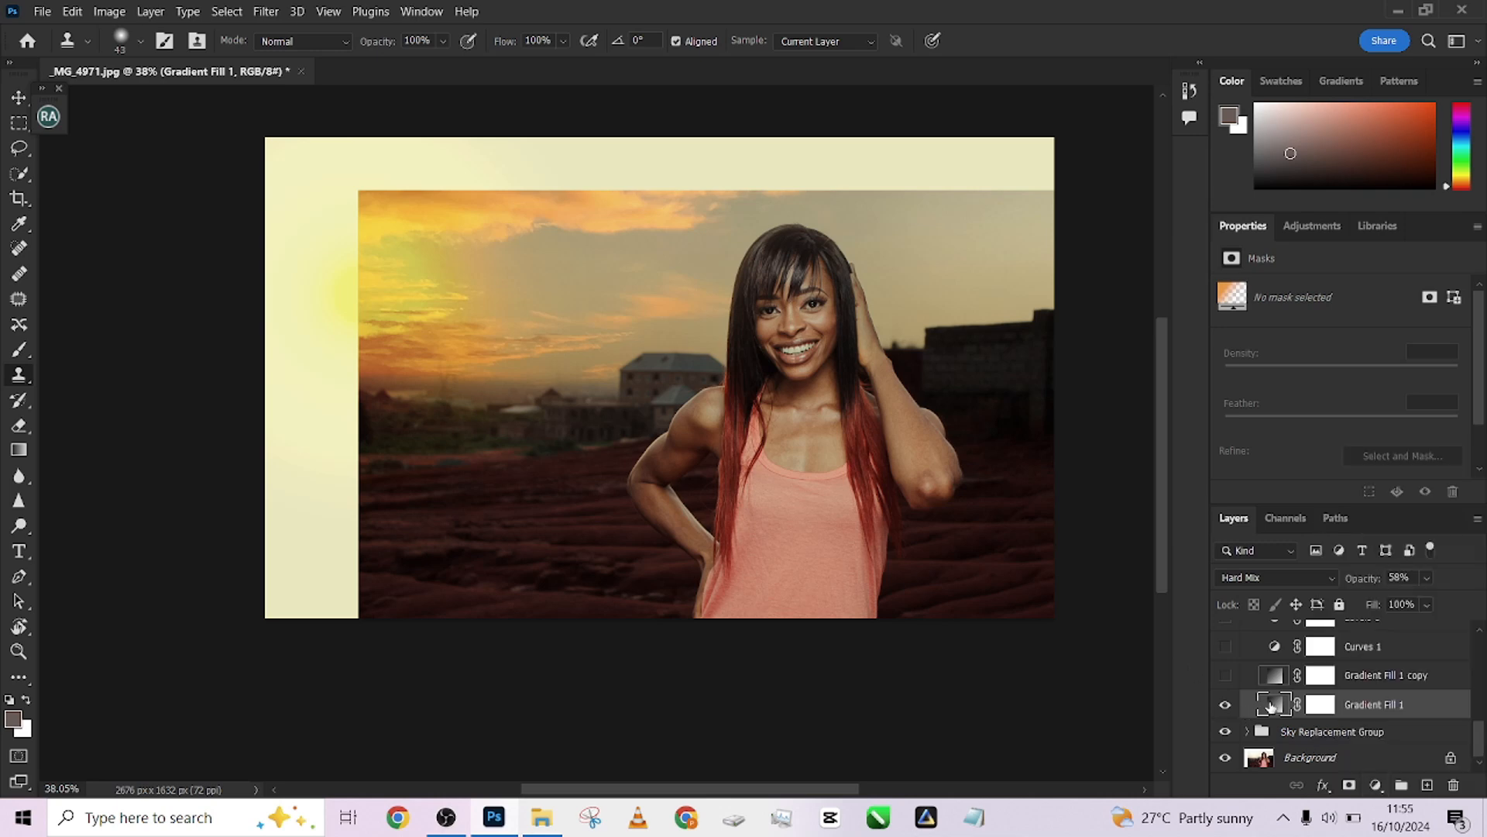
pyautogui.doubleClick(1270, 706)
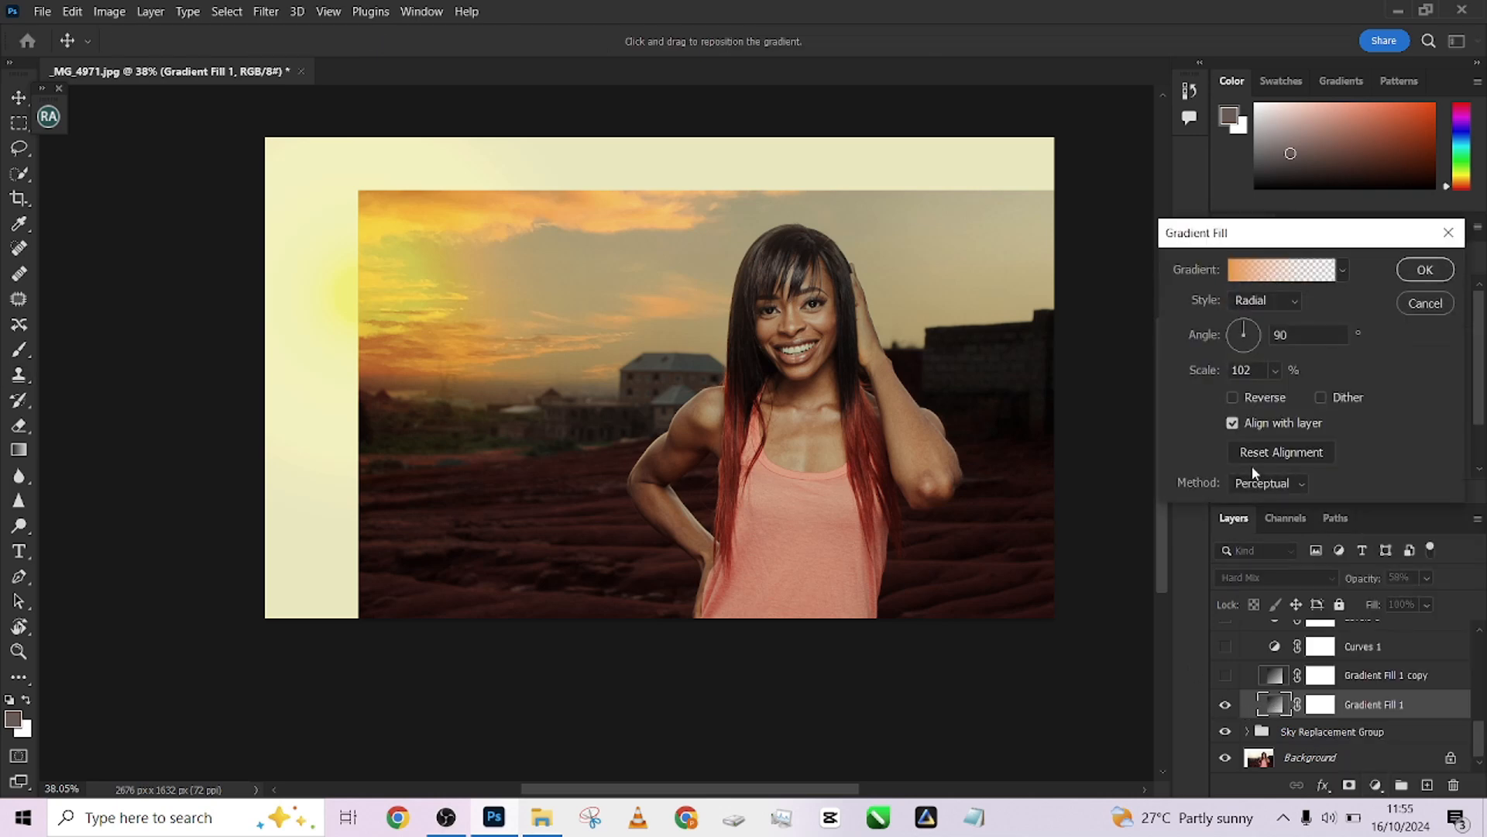
pyautogui.click(1256, 276)
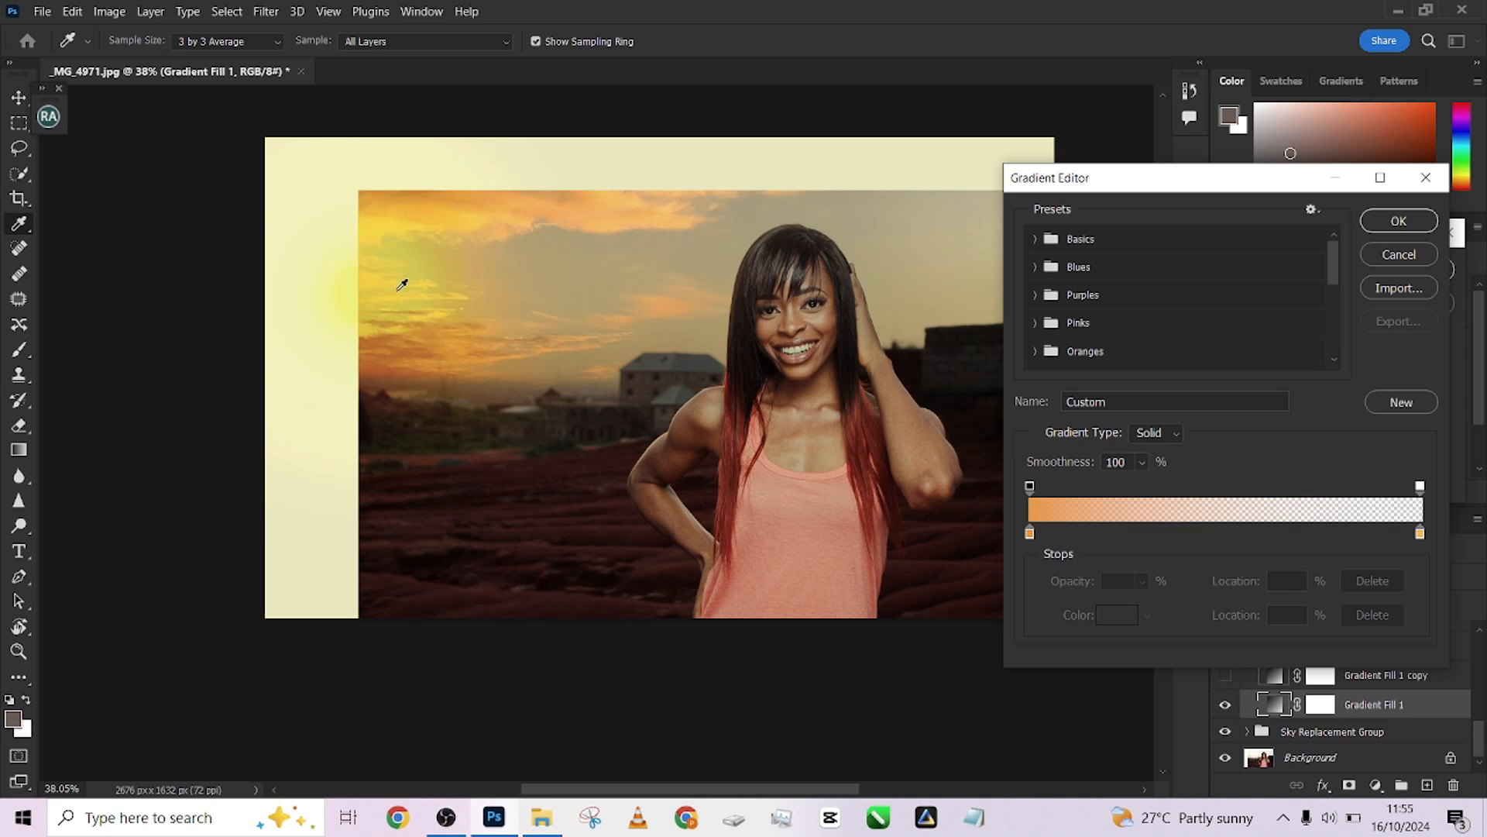
pyautogui.doubleClick(1030, 533)
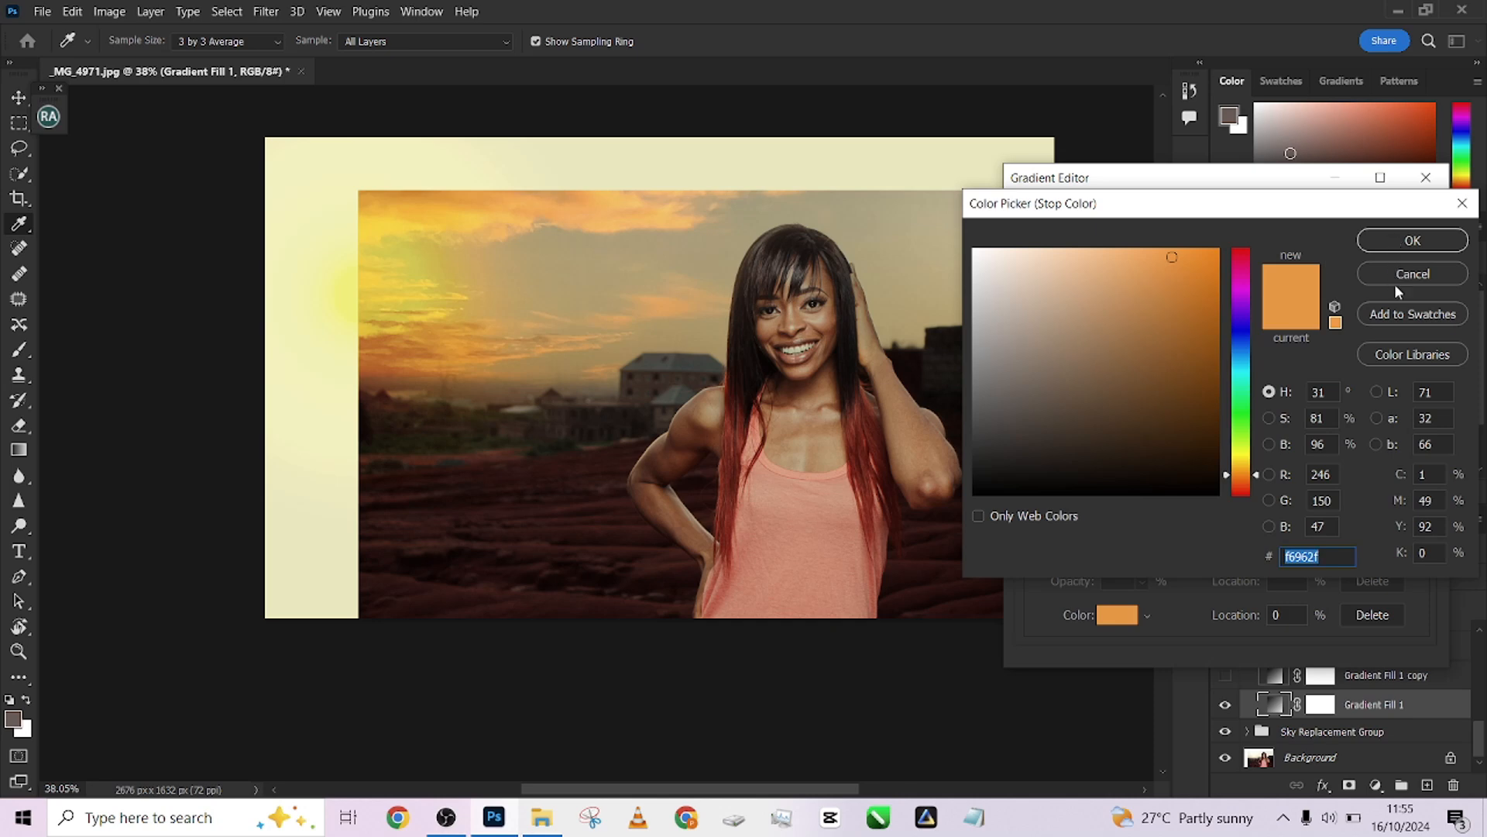
pyautogui.click(1397, 280)
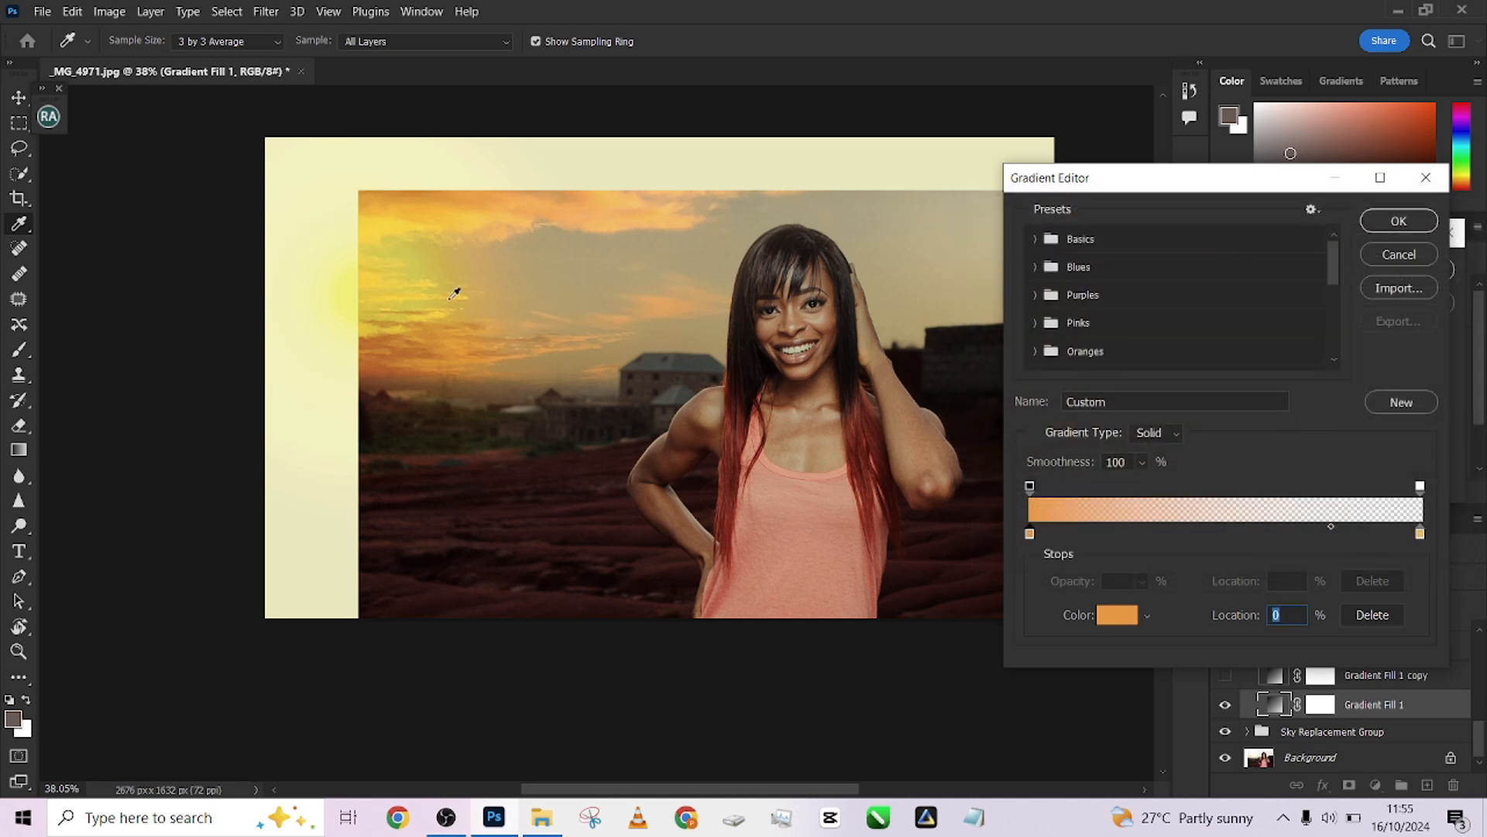
pyautogui.click(1400, 254)
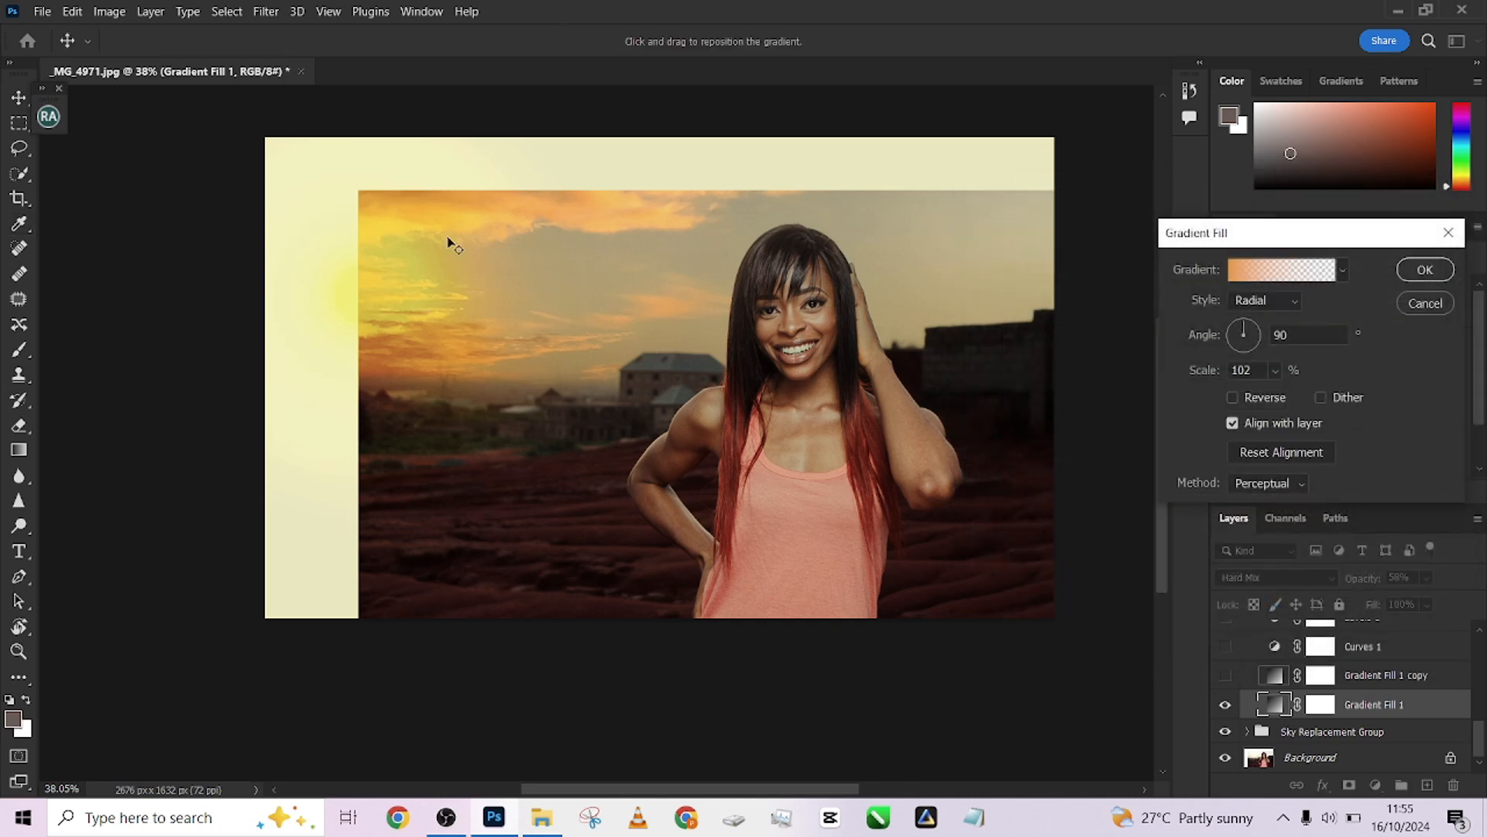
pyautogui.click(1419, 268)
# Toggle the visibility of both gradient fill layers to compare their effect
pyautogui.press('s')
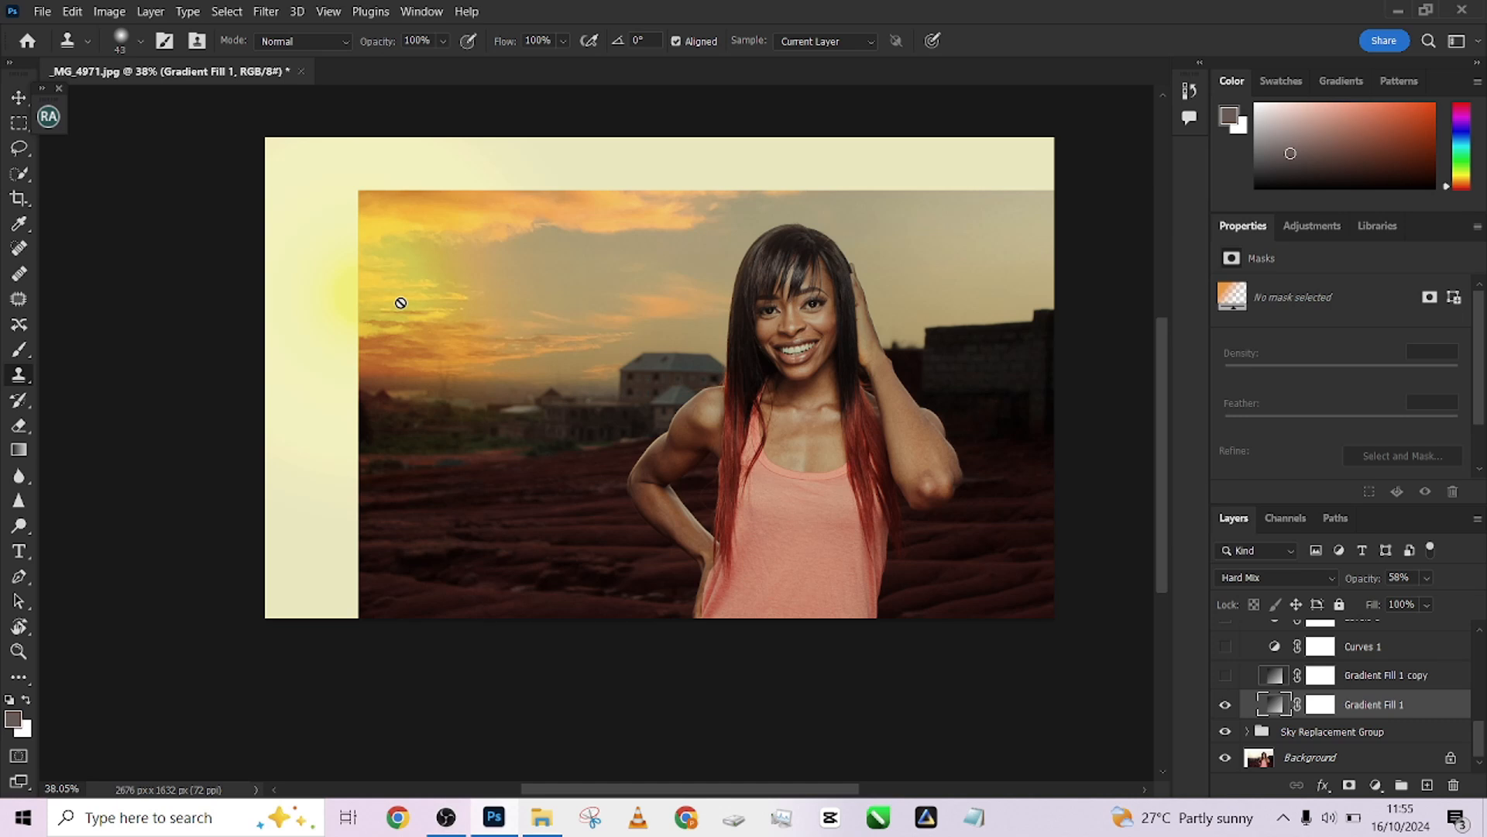
pyautogui.click(1226, 675)
pyautogui.click(1225, 675)
pyautogui.click(1225, 705)
pyautogui.click(1226, 705)
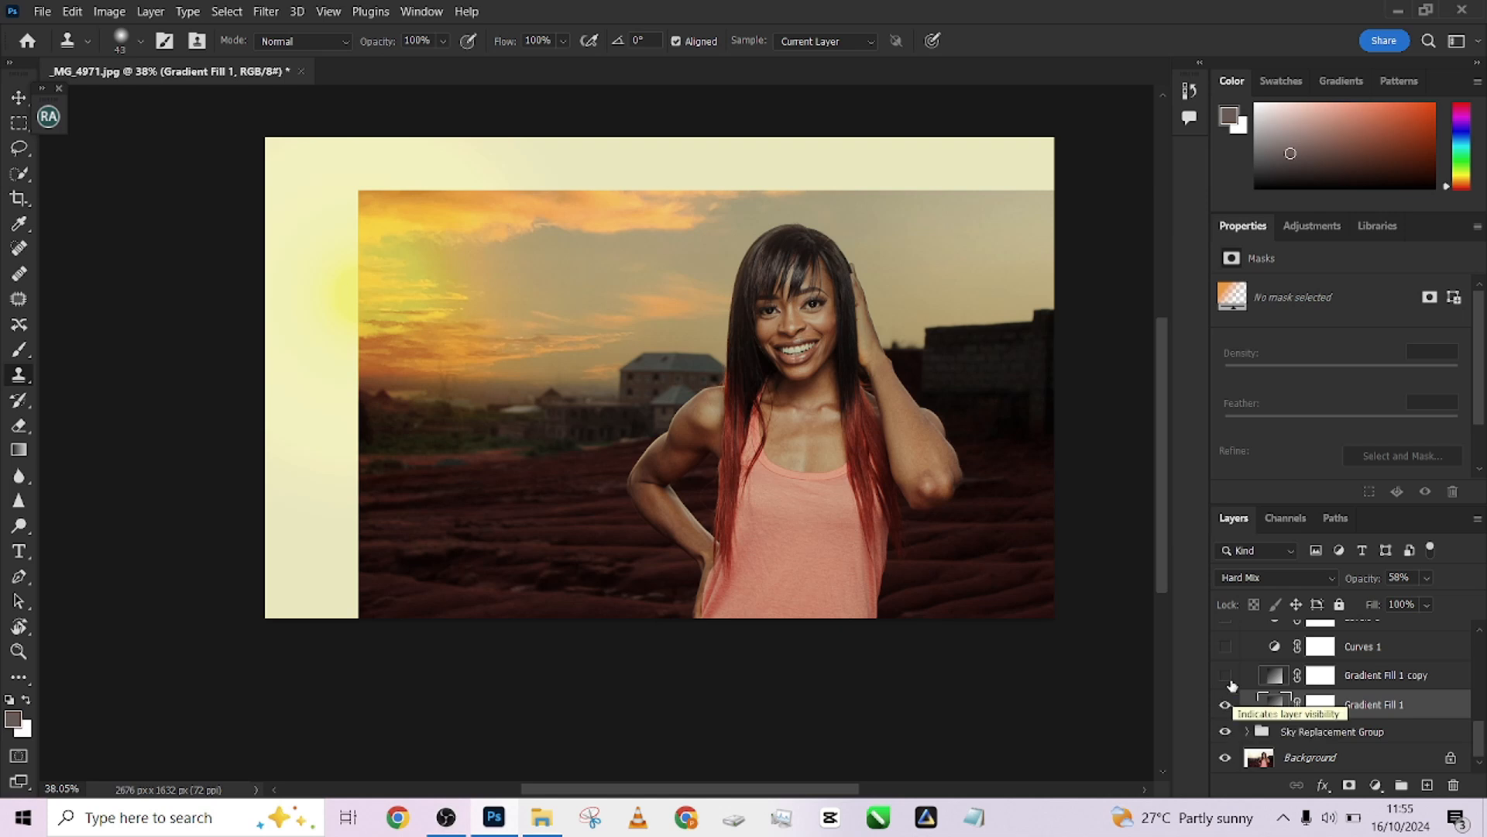
# Show and select Gradient Fill 1 copy, toggling its visibility to compare the glow
pyautogui.click(1226, 675)
pyautogui.click(1402, 677)
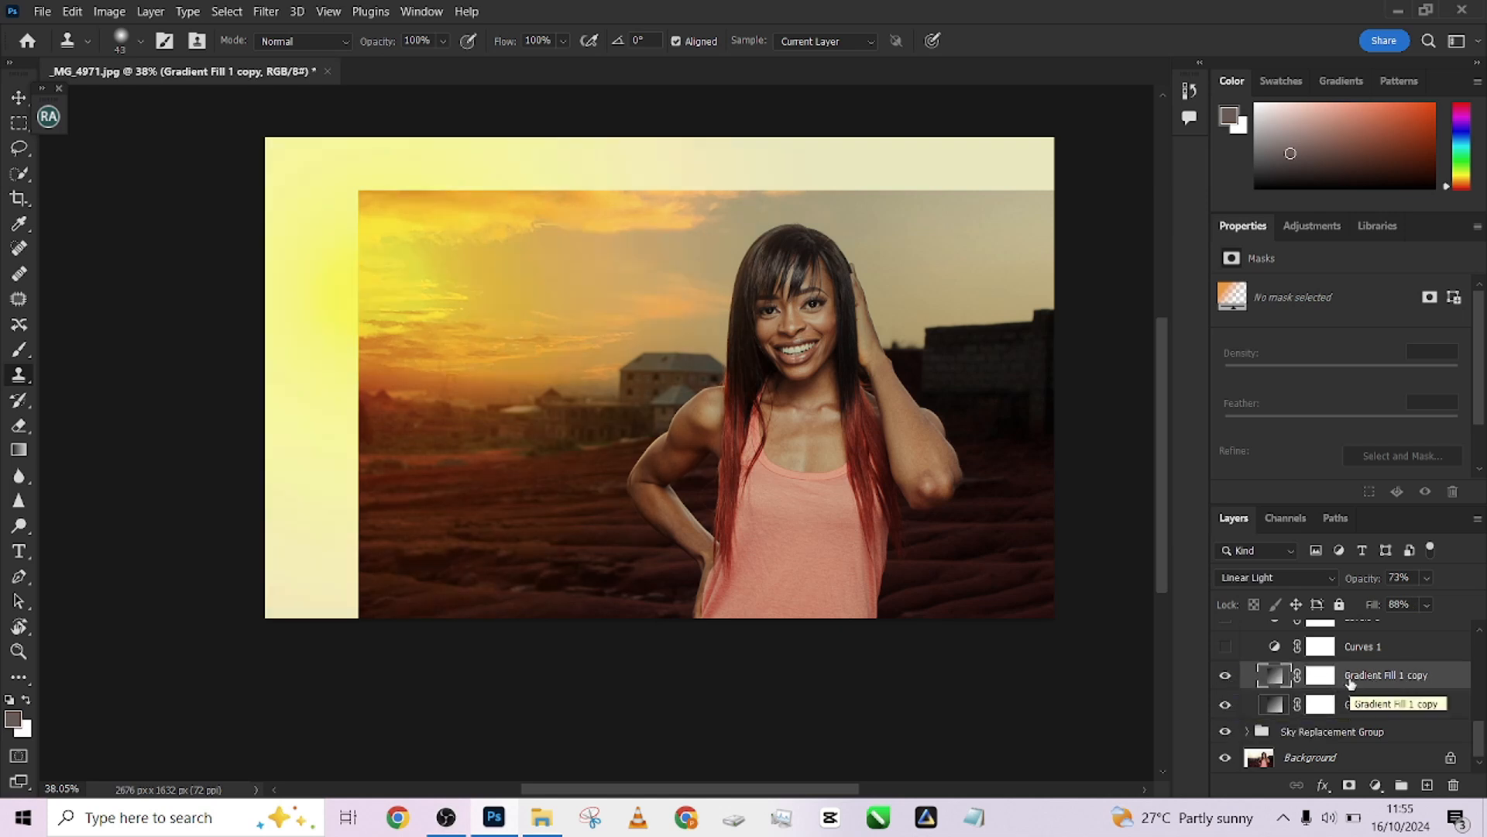
pyautogui.click(1227, 678)
pyautogui.click(1227, 677)
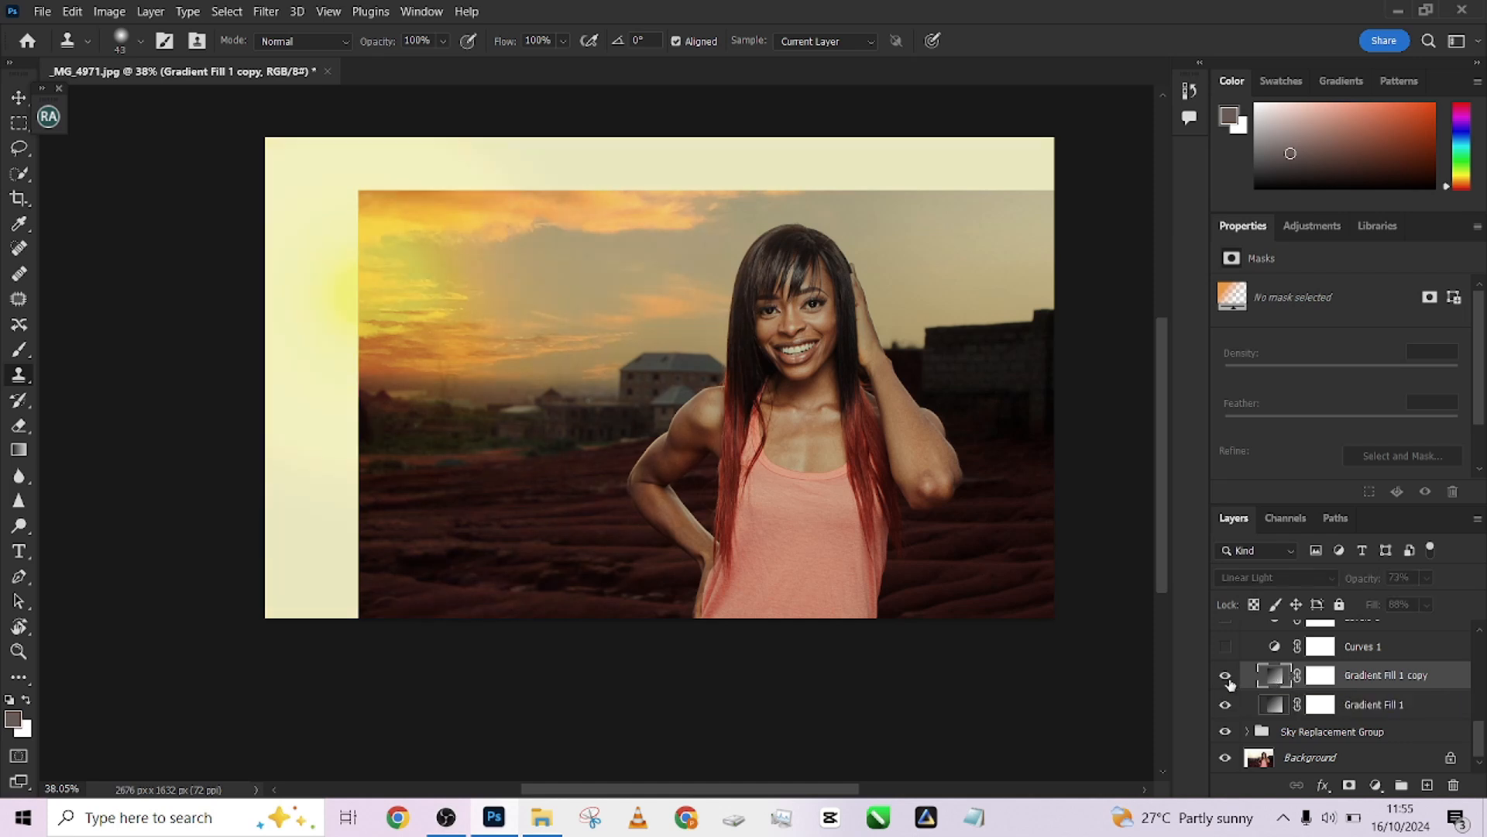
pyautogui.click(1227, 678)
pyautogui.click(1227, 678)
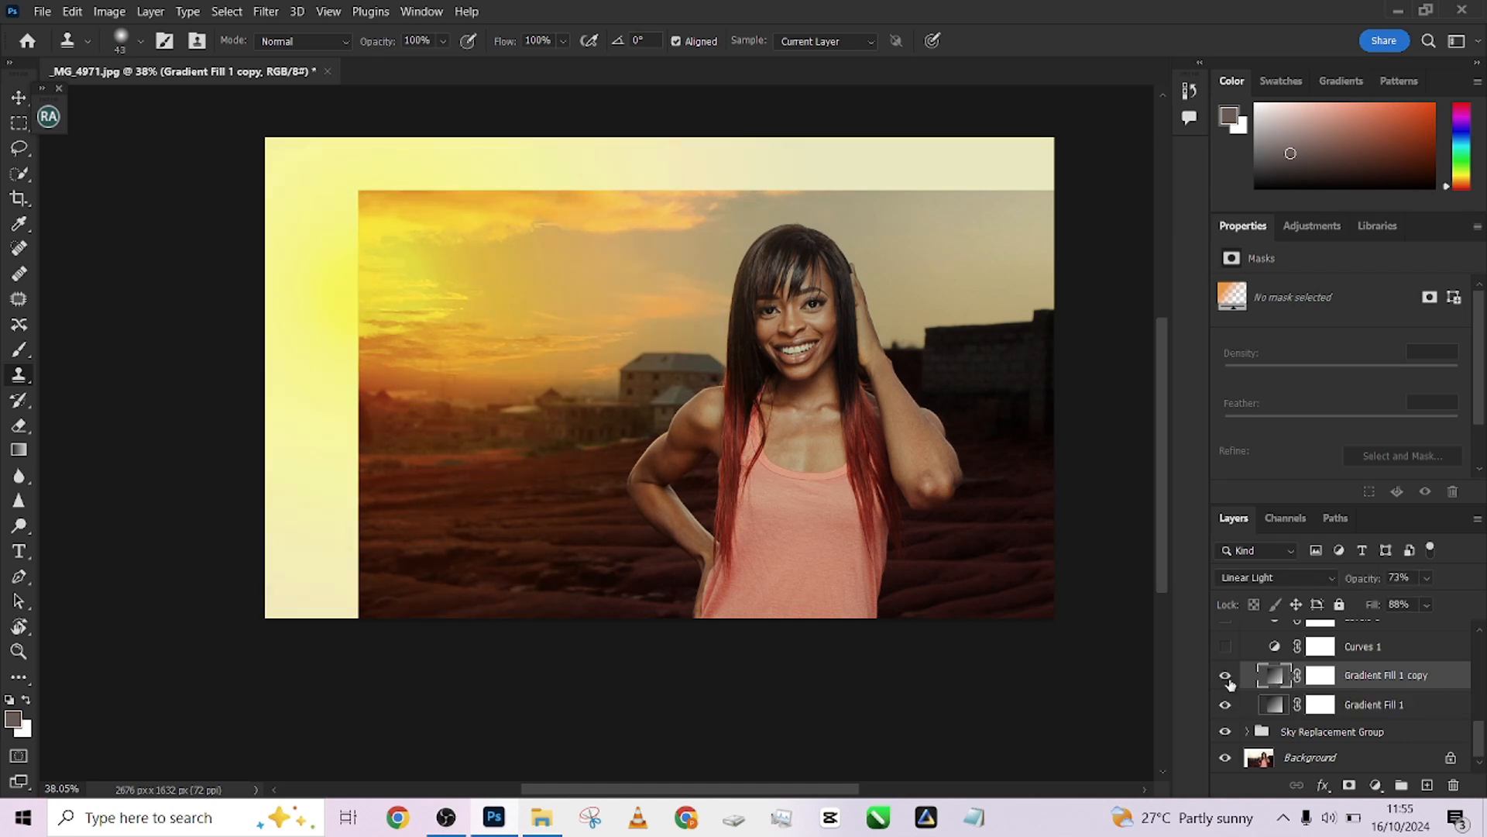
# Open the gradient settings of Gradient Fill 1 copy and Gradient Fill 1 to review them, cancelling each without changes
pyautogui.doubleClick(1274, 676)
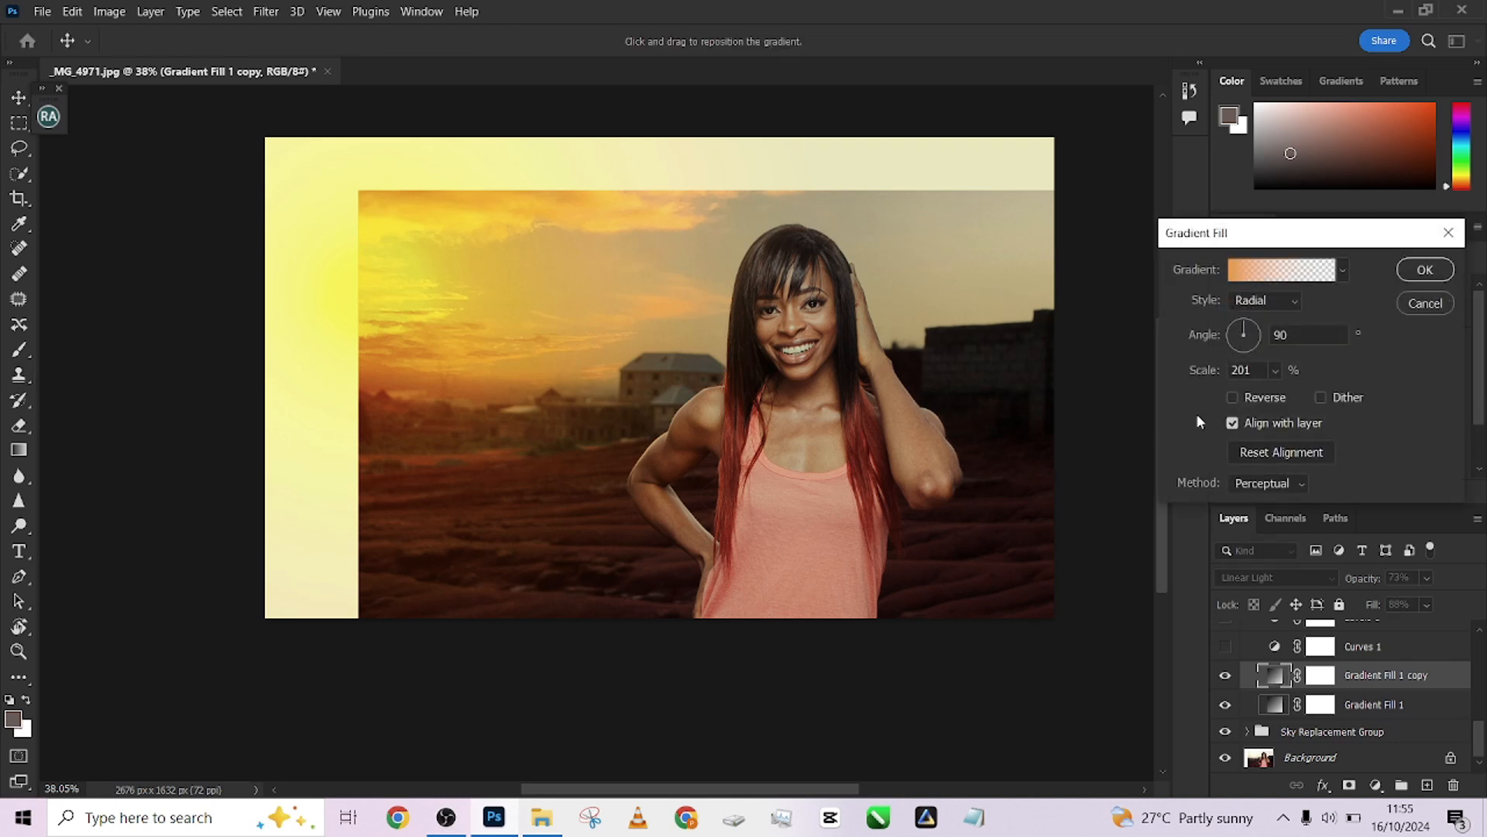
pyautogui.click(1424, 303)
pyautogui.doubleClick(1271, 705)
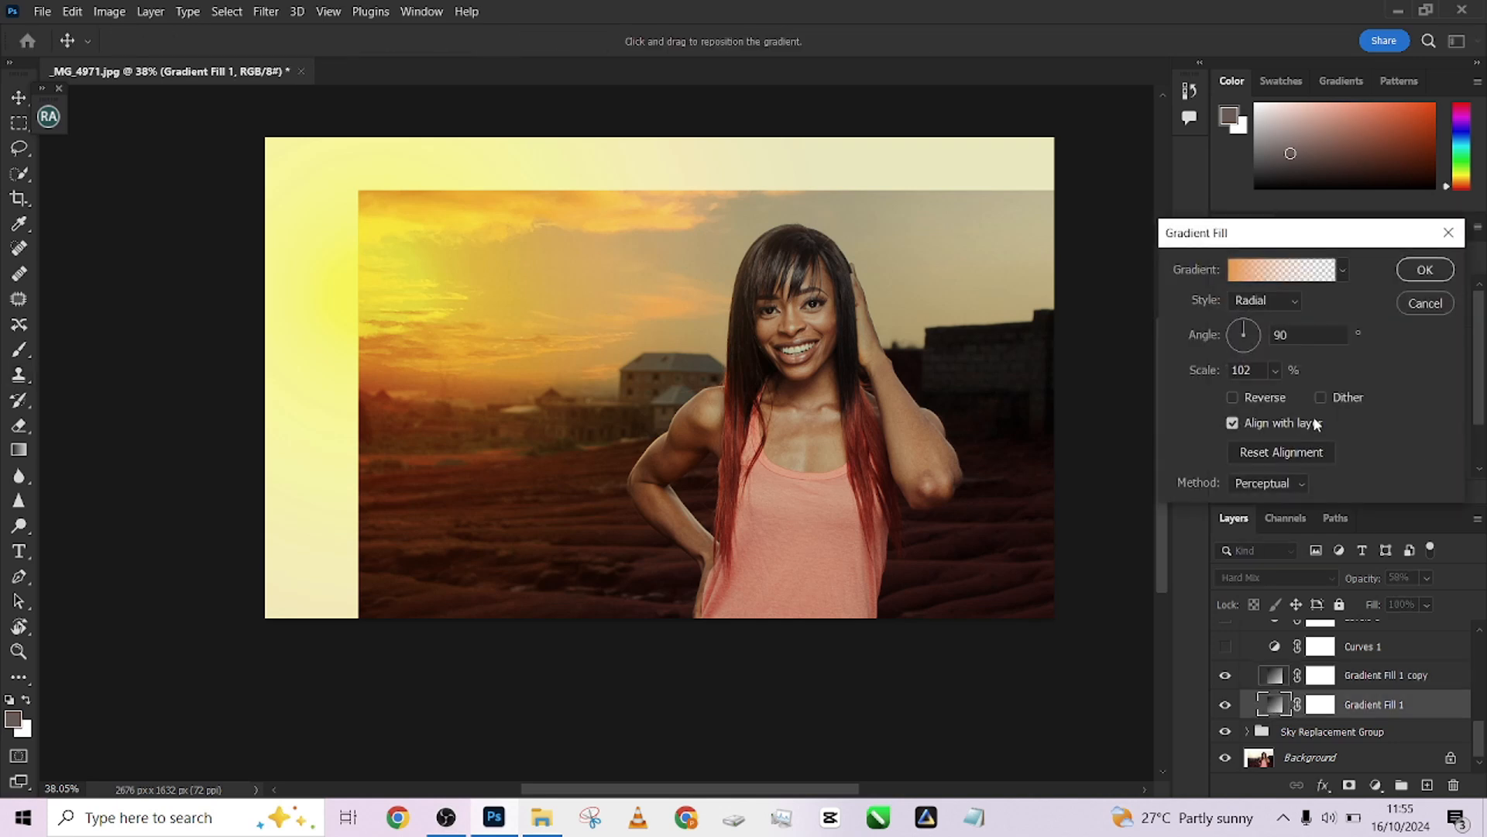
pyautogui.click(1425, 302)
# Toggle Gradient Fill 1 copy's visibility repeatedly to compare the canvas with and without its glow
pyautogui.click(1225, 675)
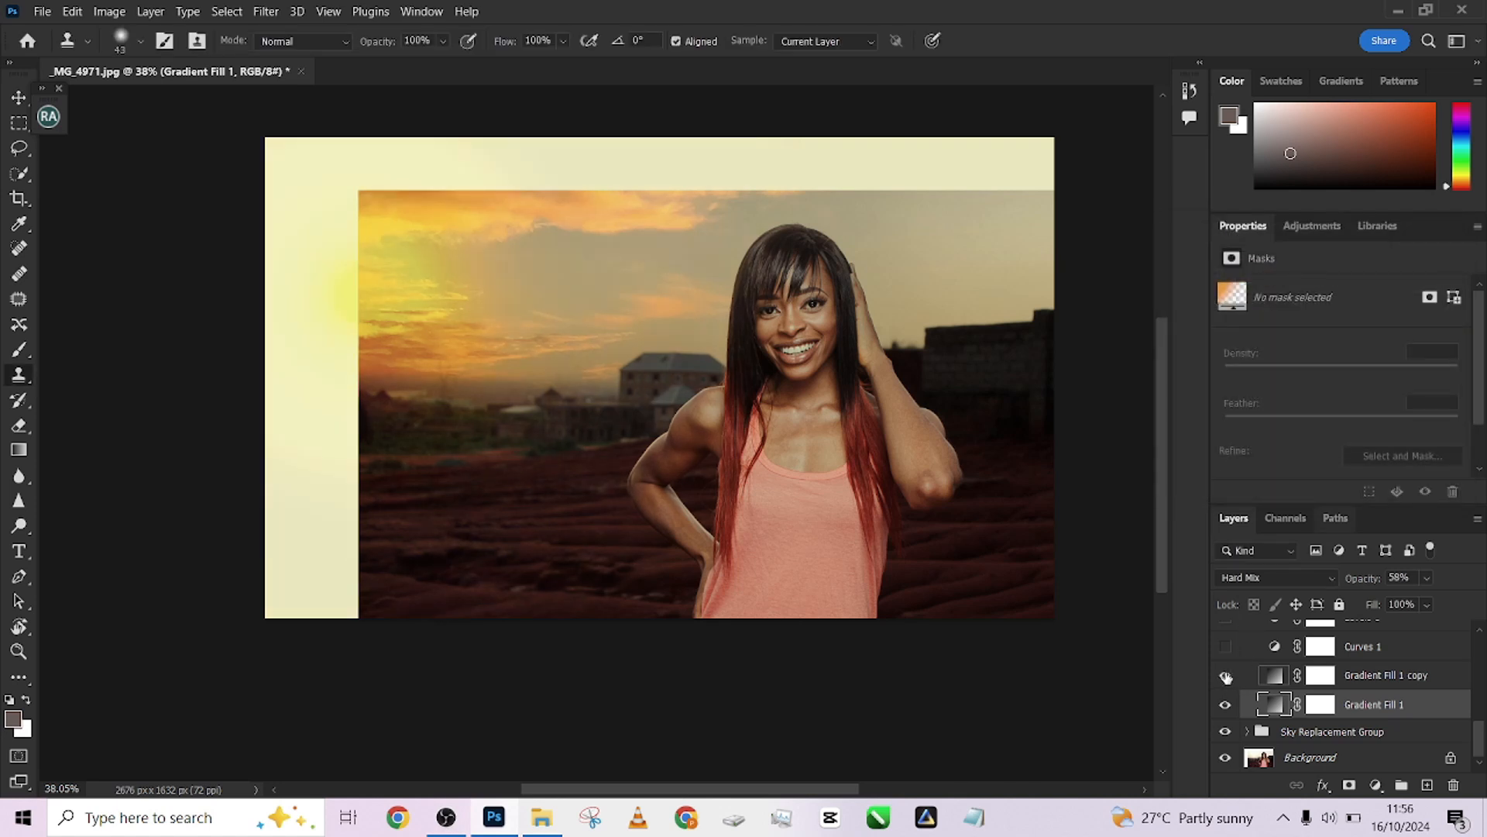
pyautogui.click(1225, 675)
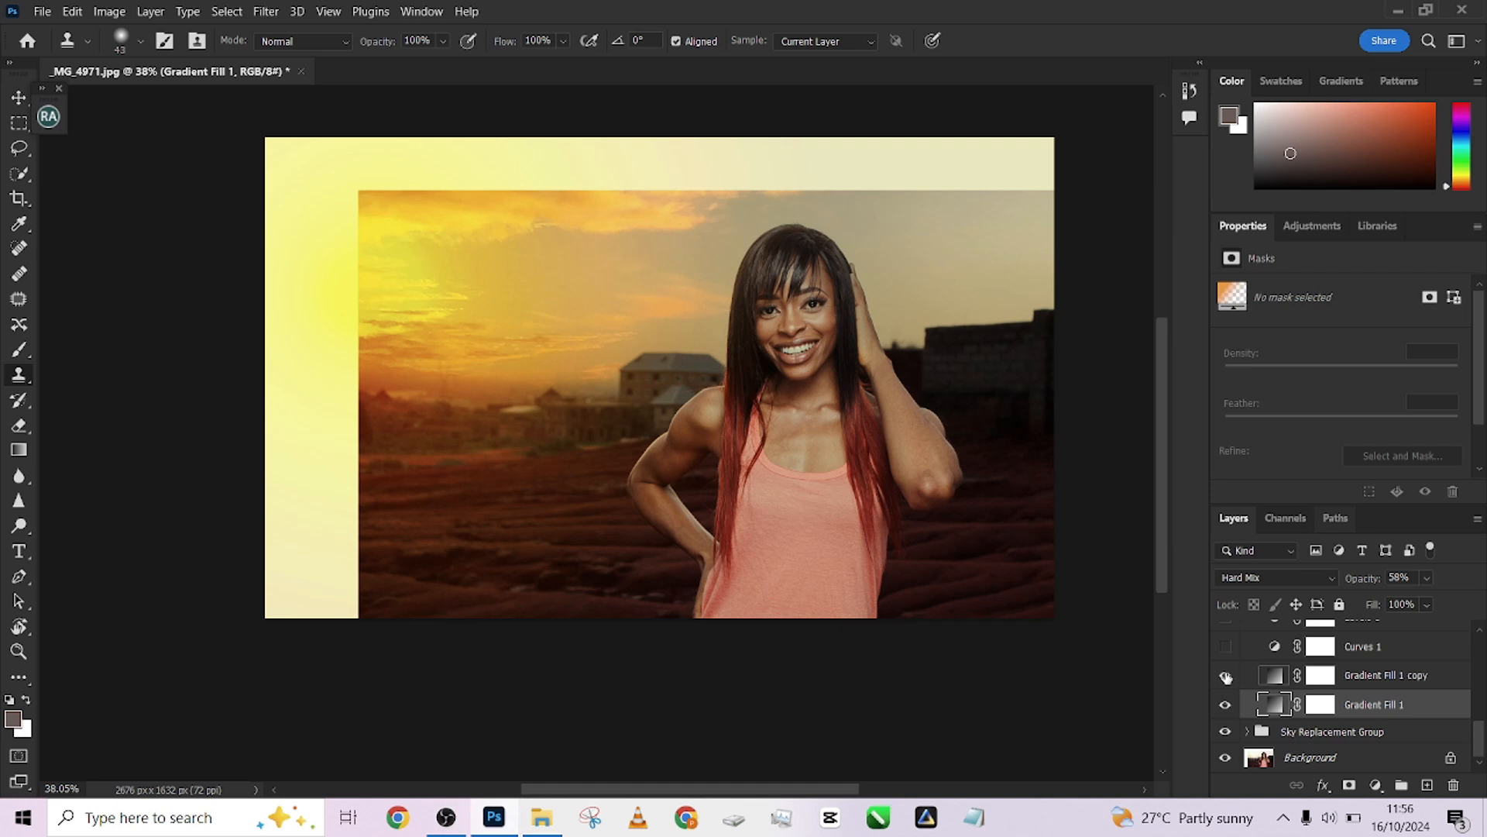
pyautogui.click(1226, 675)
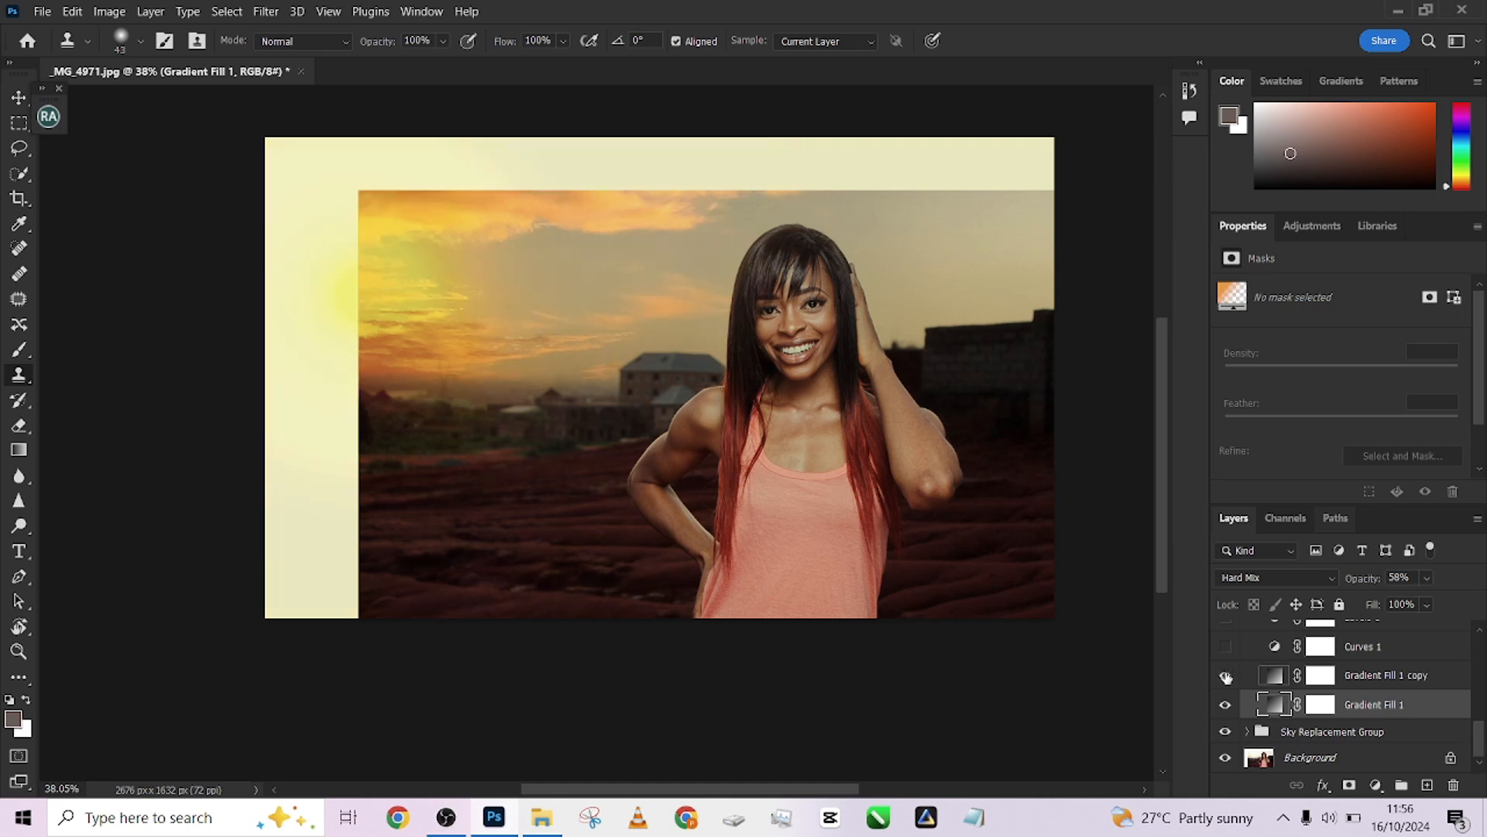
pyautogui.click(1225, 676)
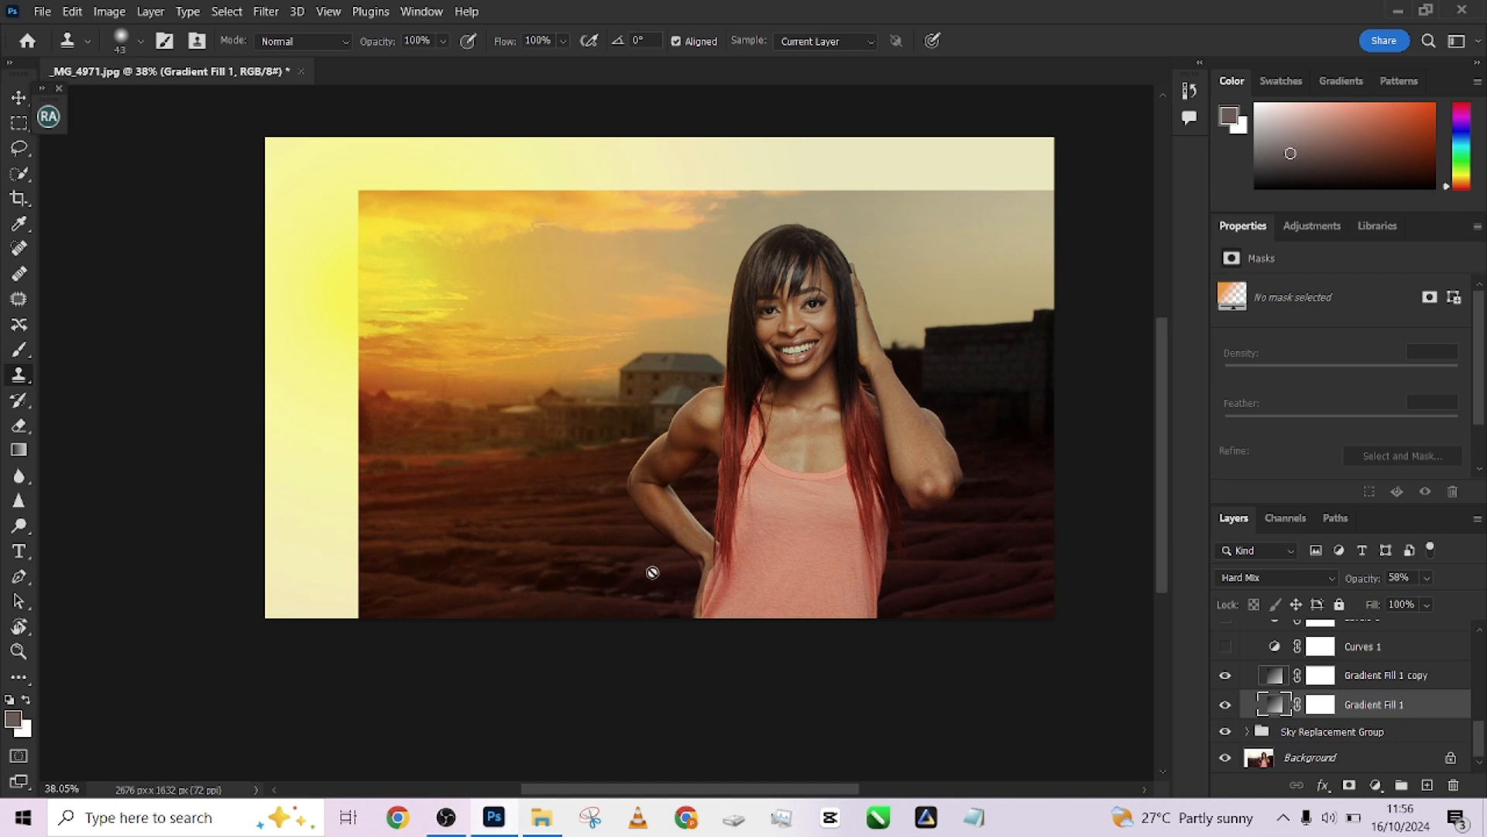
pyautogui.click(1225, 676)
pyautogui.click(1225, 676)
# Show the Curves 1 adjustment layer, select it and toggle its visibility to compare its effect
pyautogui.scroll(2, 1482, 740)
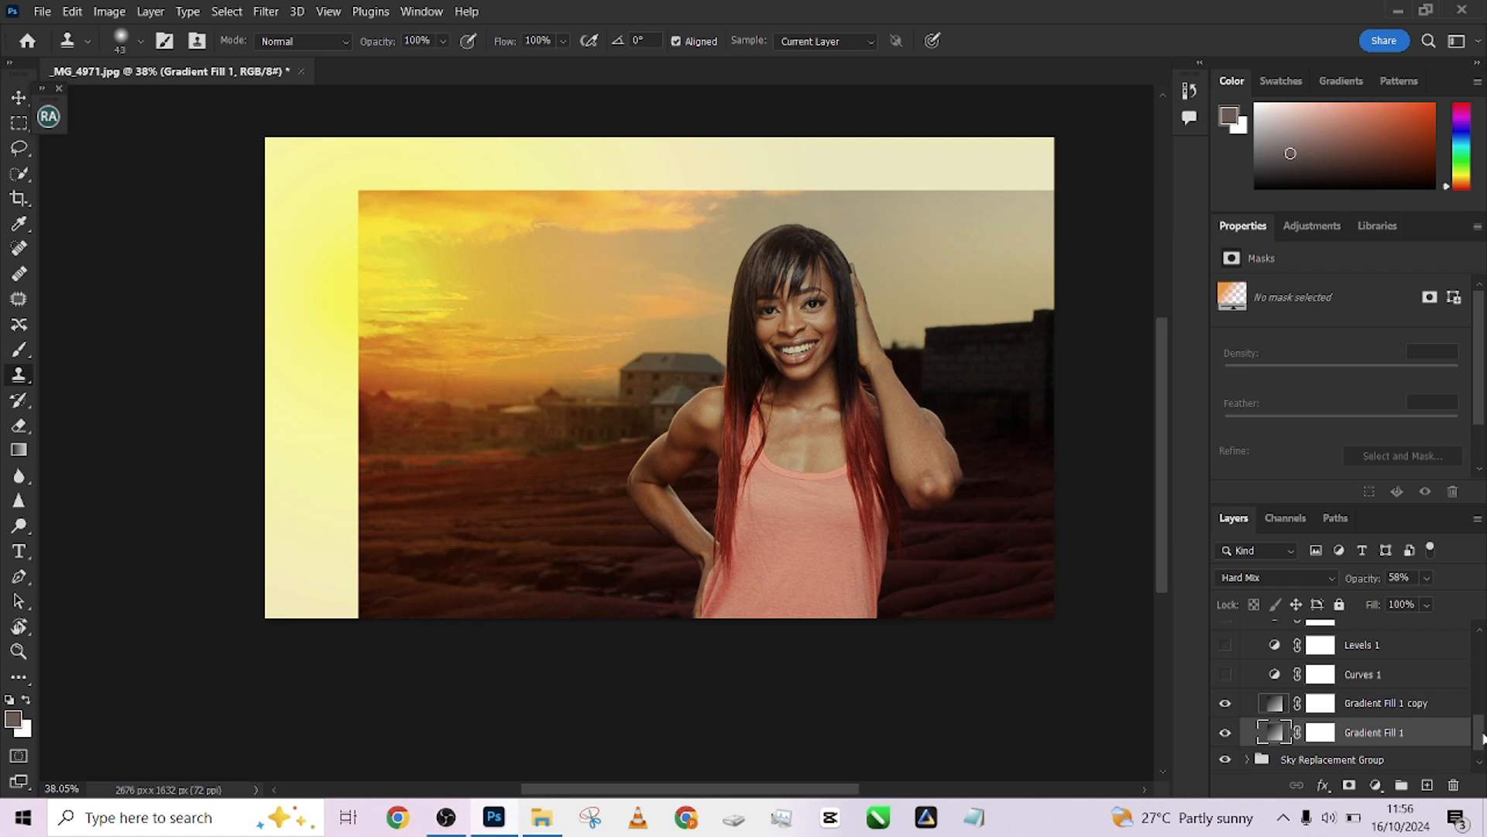
pyautogui.click(1225, 677)
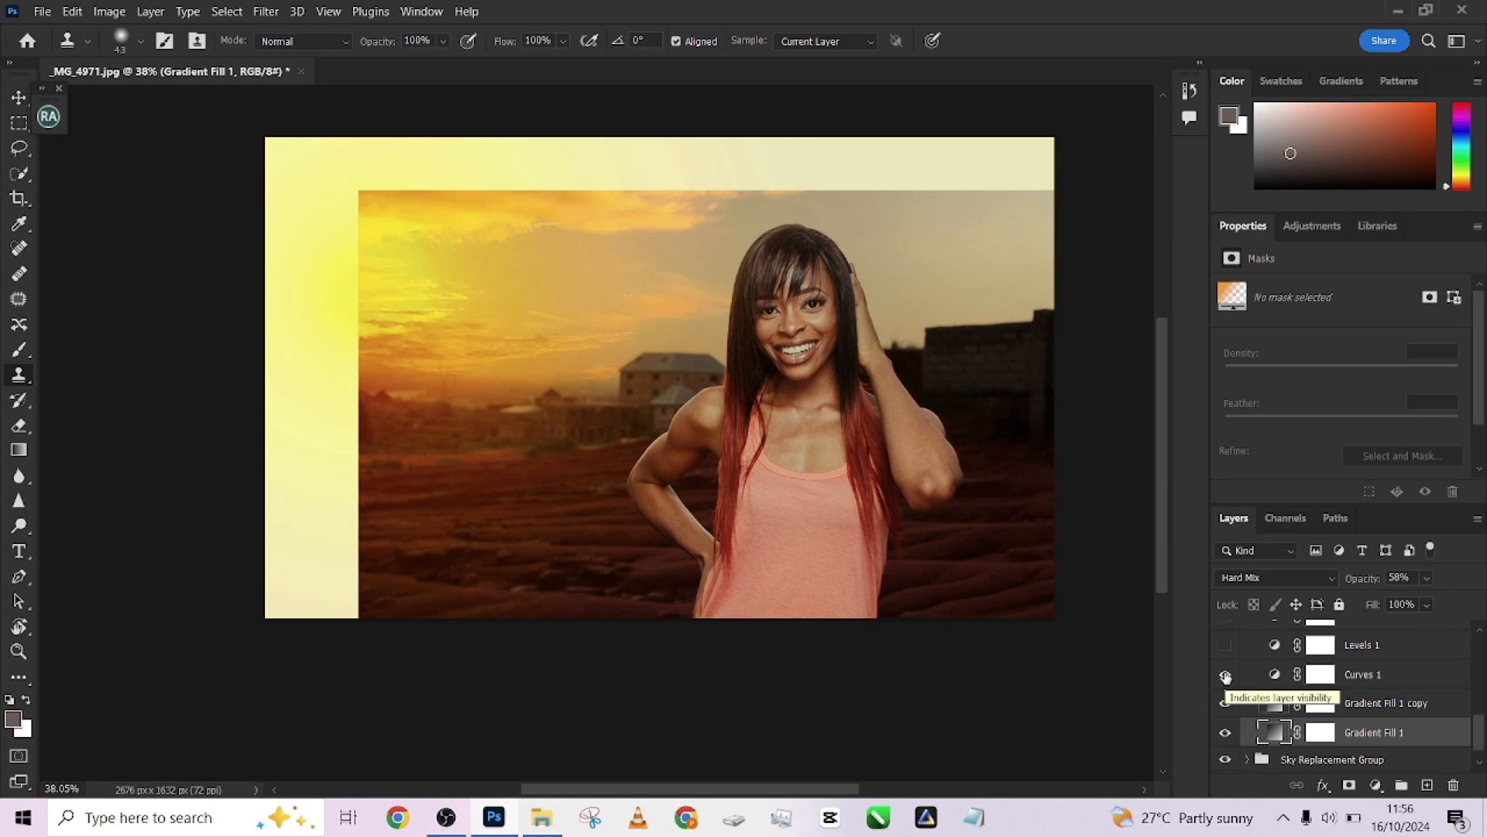
pyautogui.click(1386, 706)
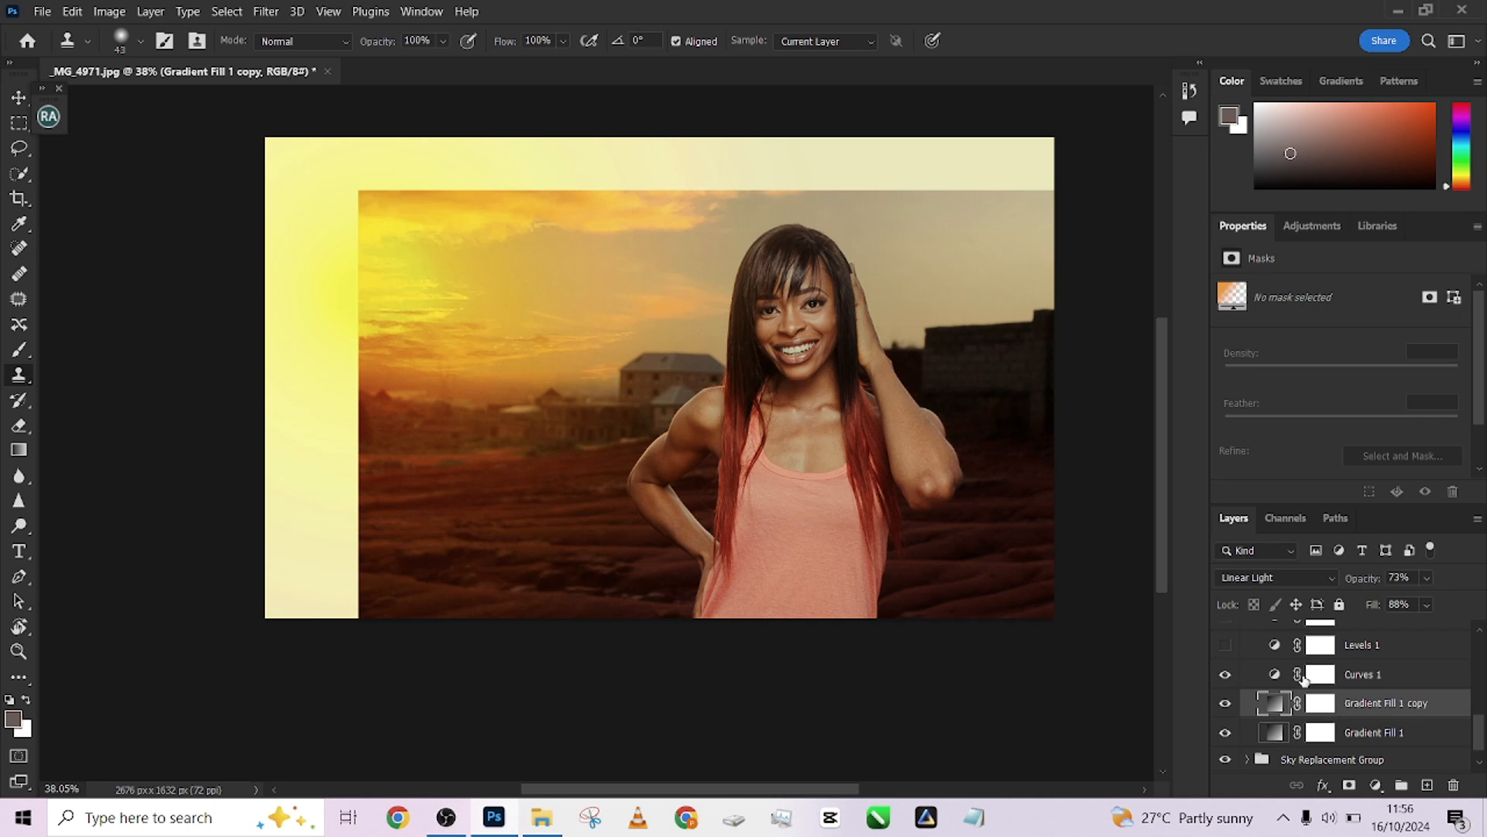
pyautogui.click(1362, 676)
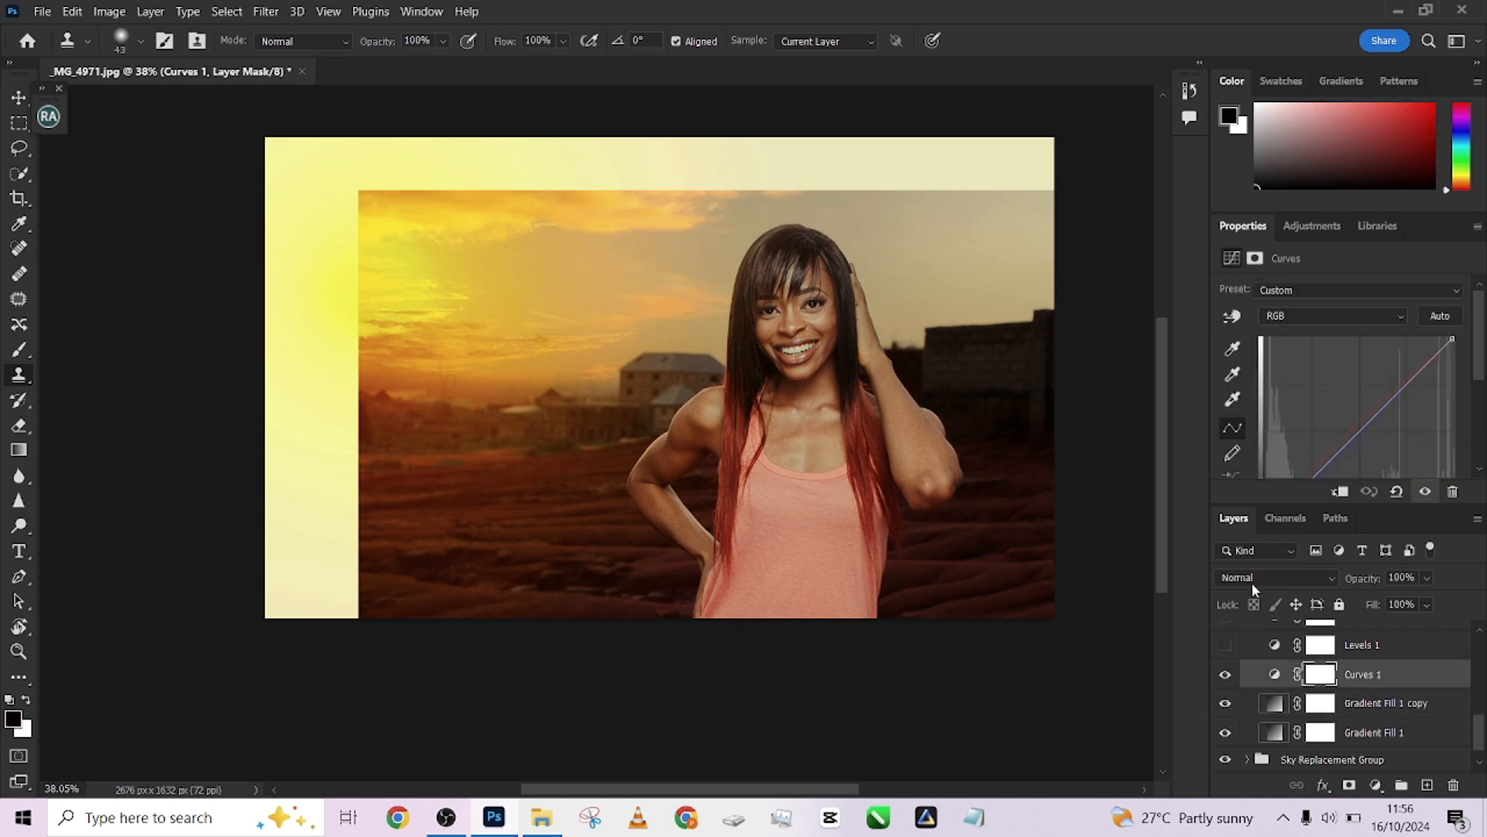
pyautogui.click(1225, 675)
pyautogui.click(1225, 676)
# Review the Curves 1 adjustment by switching between its Red and Blue channel curves
pyautogui.click(1292, 313)
pyautogui.click(1289, 347)
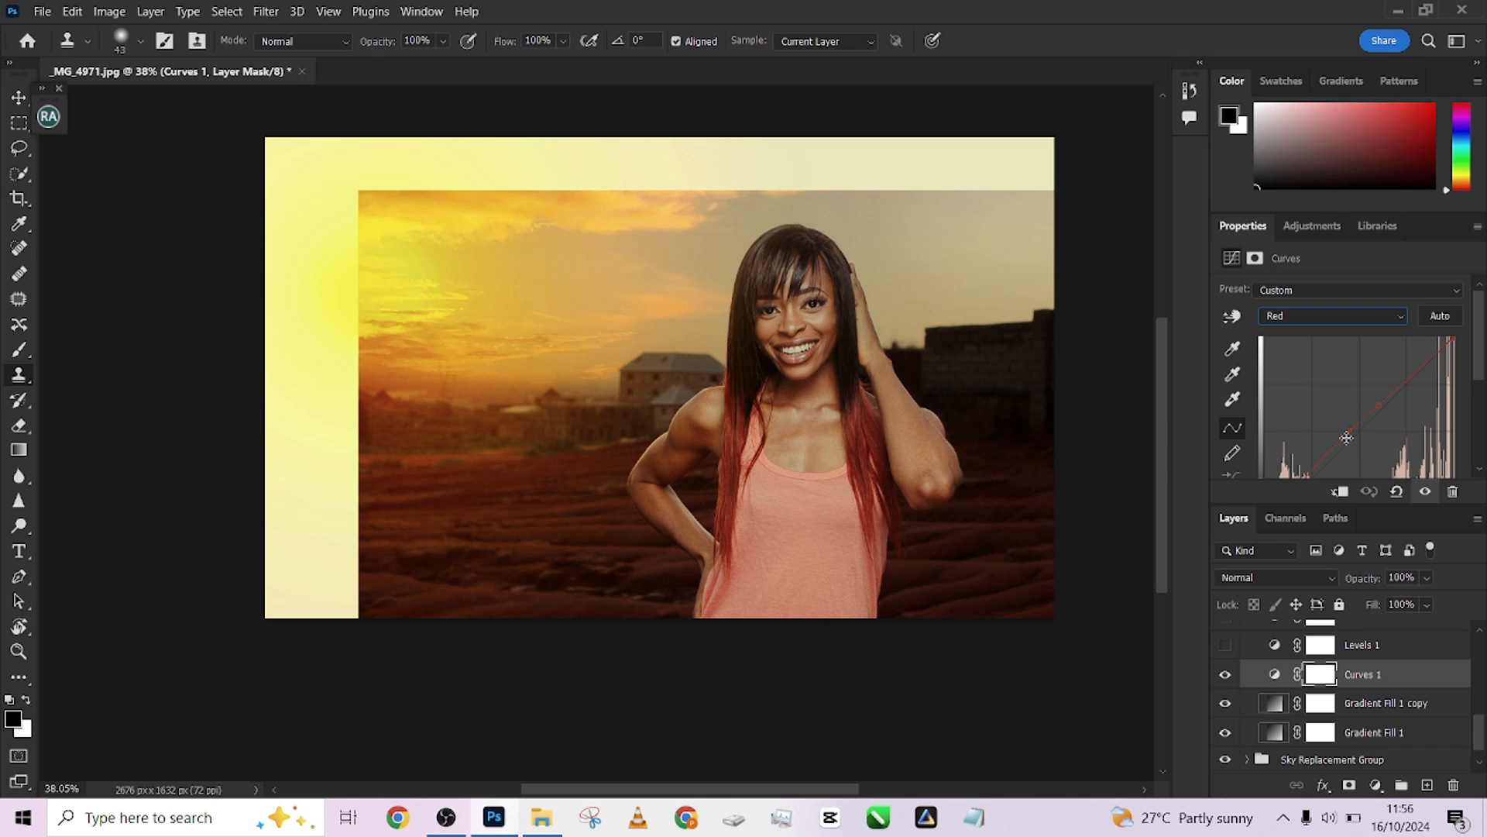
pyautogui.click(1286, 314)
pyautogui.click(1289, 377)
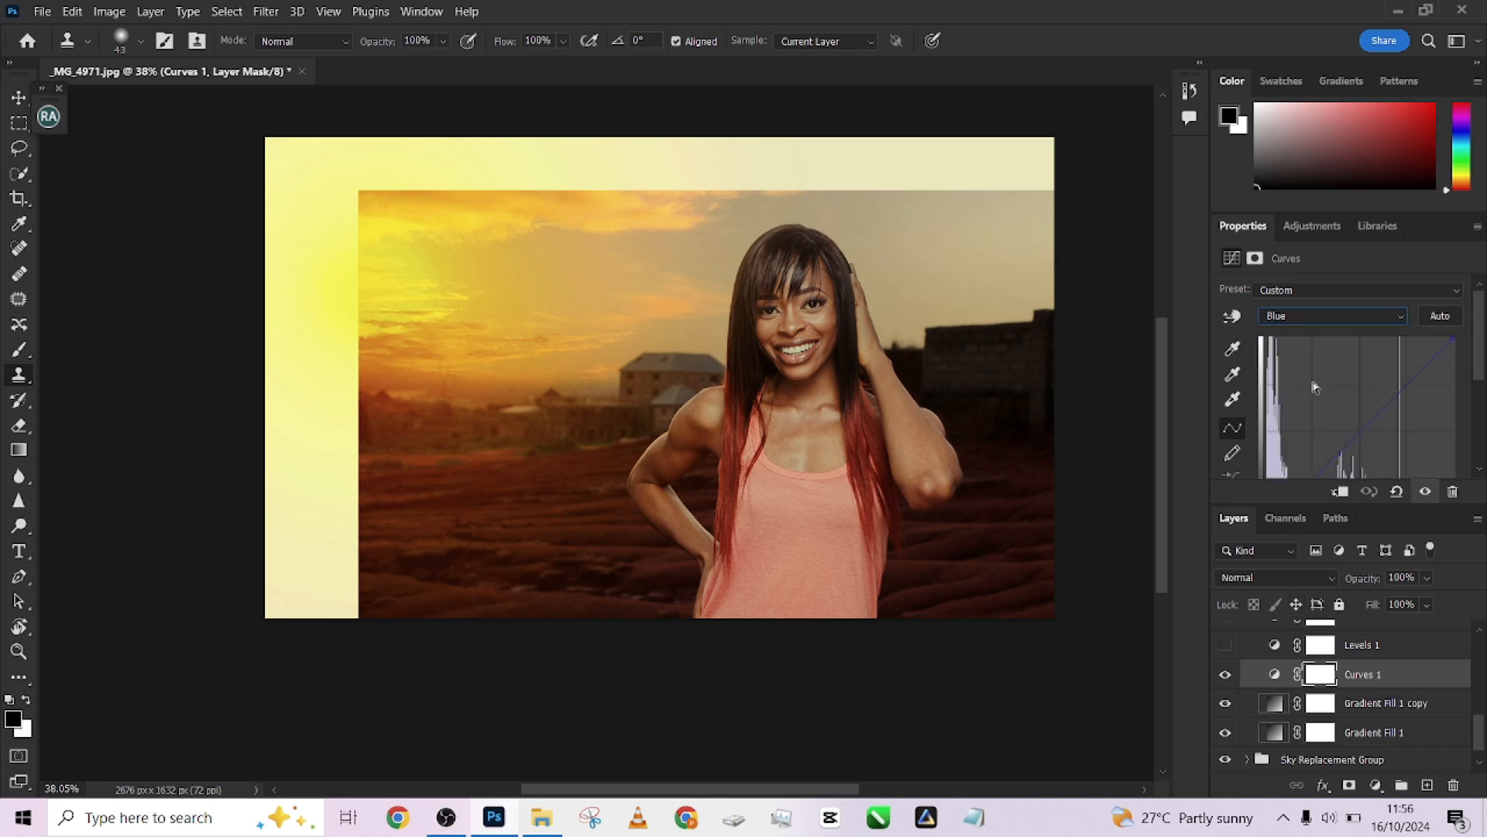
pyautogui.scroll(-1, 1406, 399)
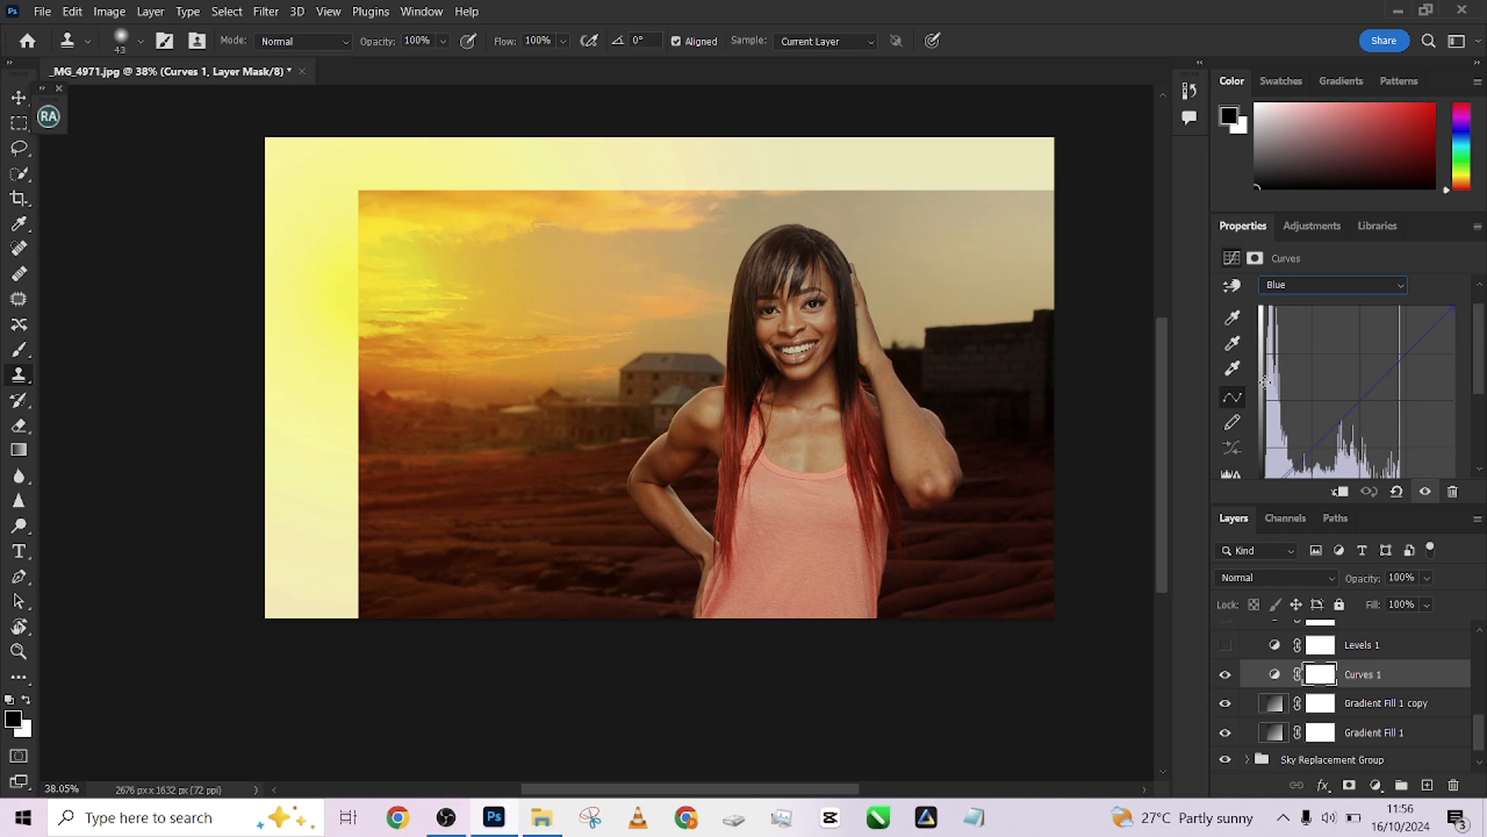
# Show and select the Levels 1 adjustment layer, toggling its visibility to compare its effect
pyautogui.click(1443, 647)
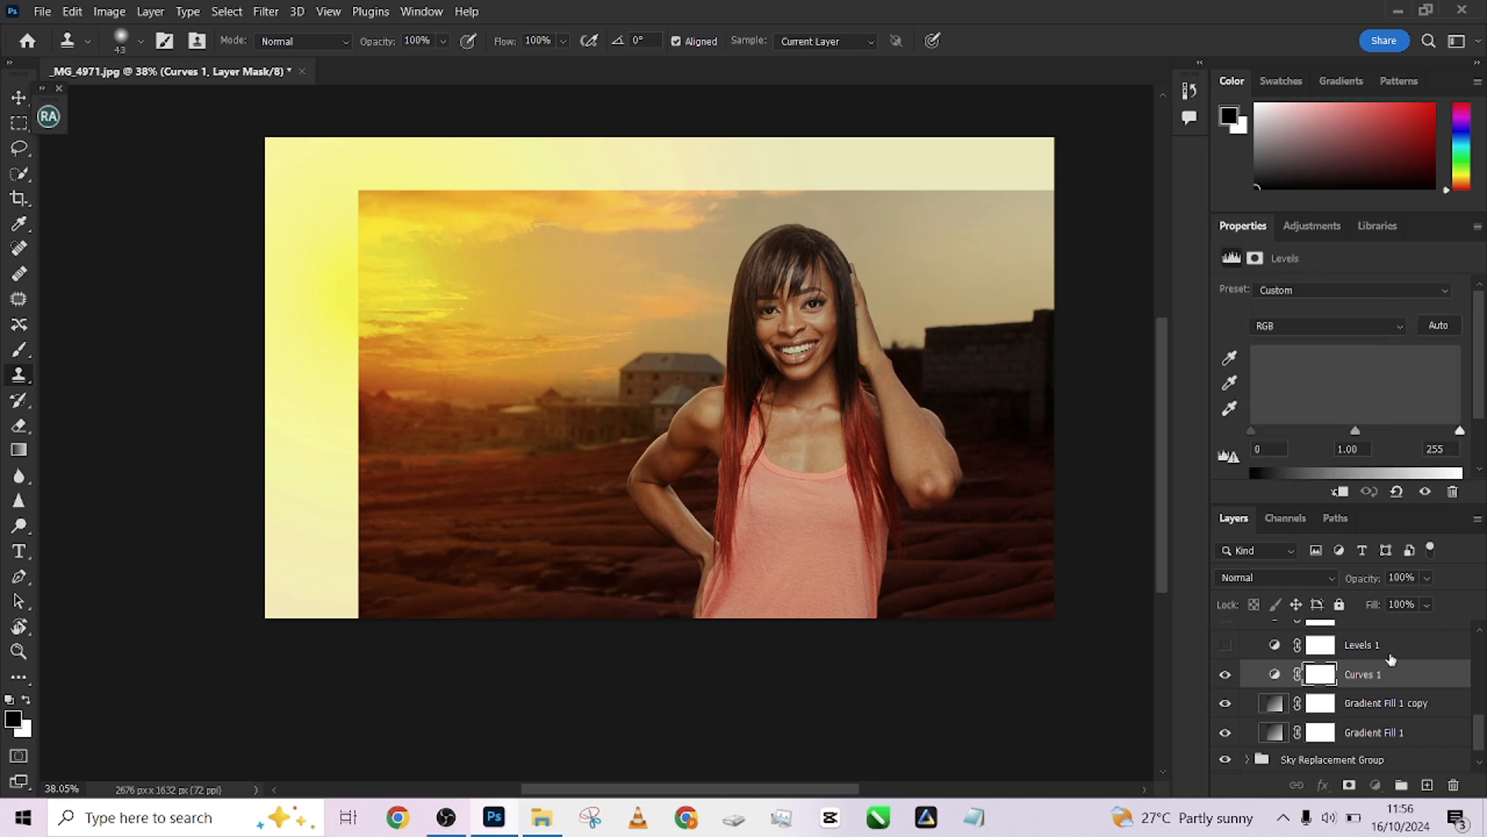
pyautogui.scroll(1, 1466, 730)
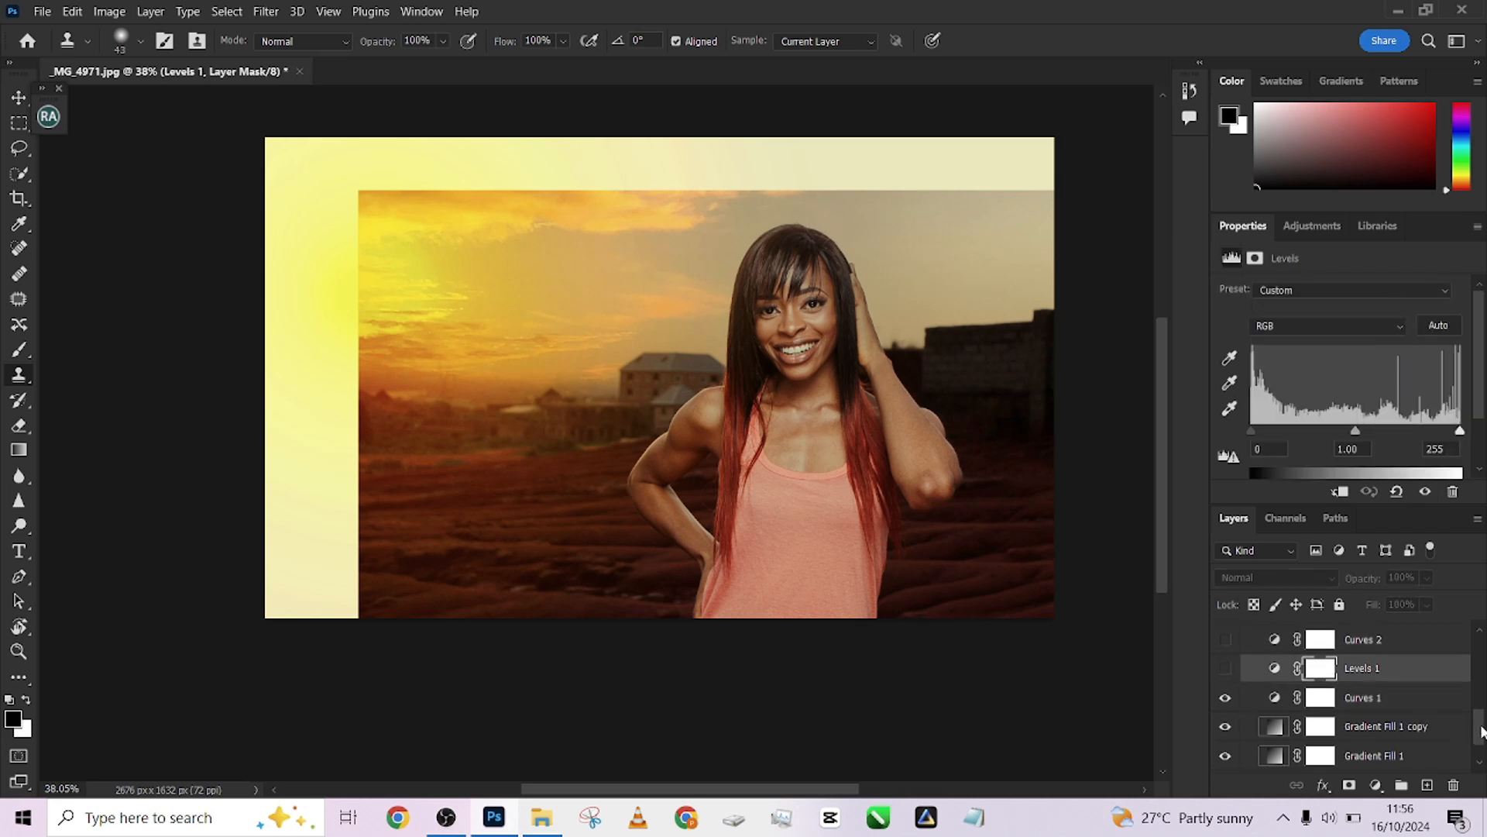
pyautogui.click(1224, 687)
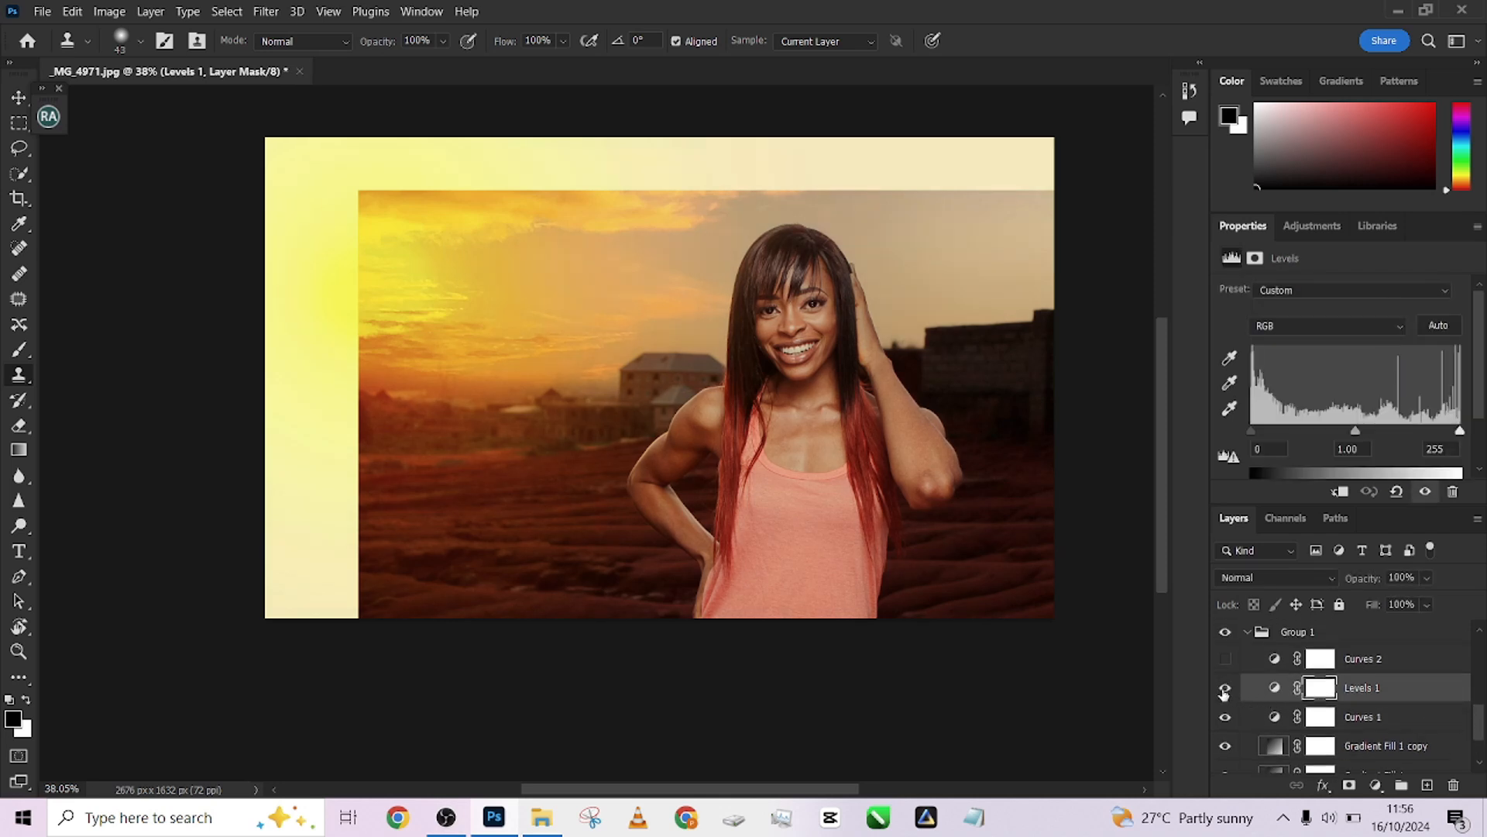
pyautogui.click(1226, 690)
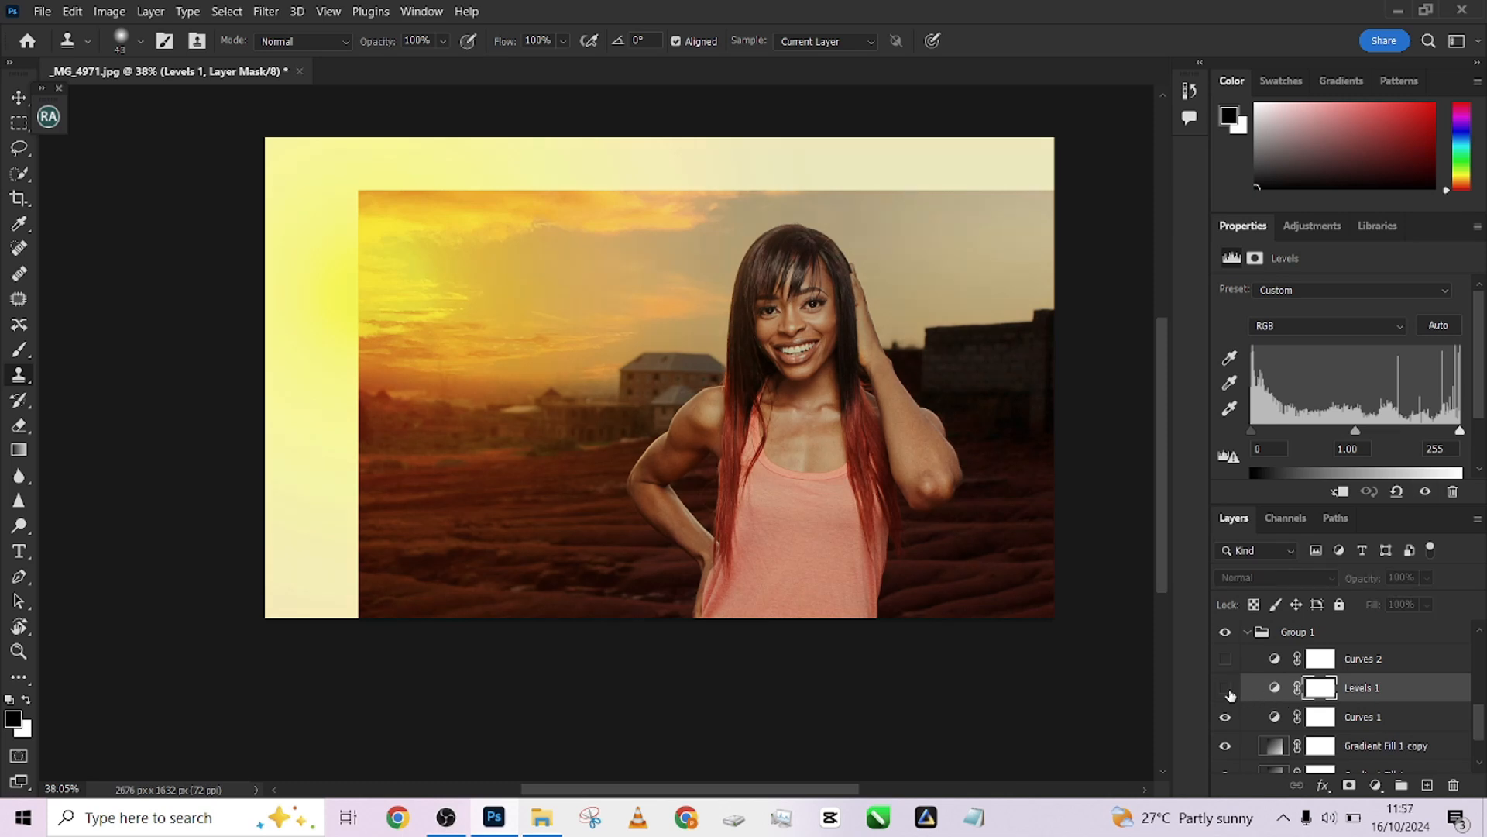
pyautogui.click(1226, 690)
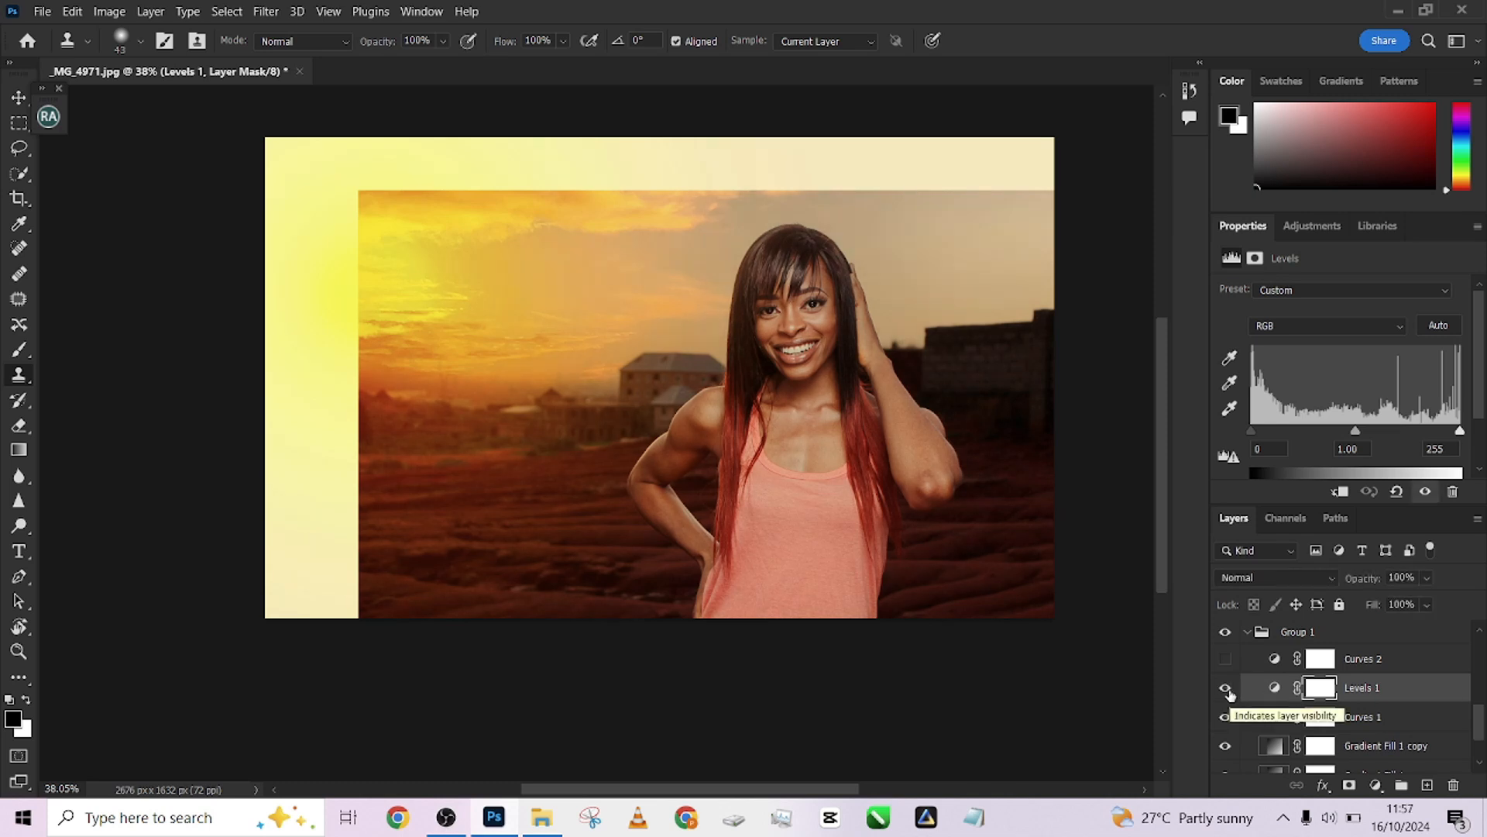
pyautogui.click(1226, 689)
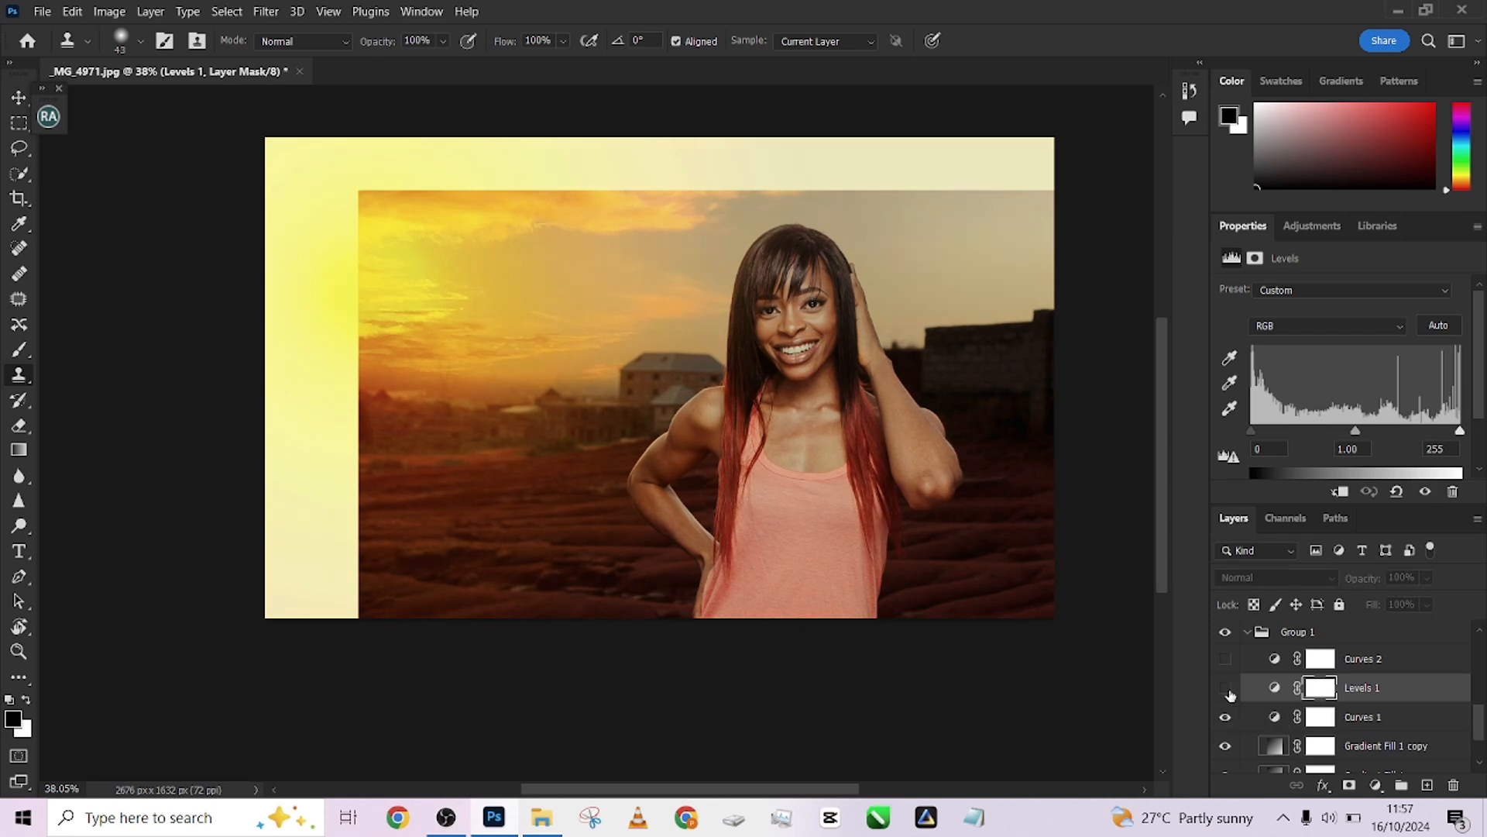
pyautogui.click(1226, 690)
pyautogui.click(1226, 689)
pyautogui.click(1226, 690)
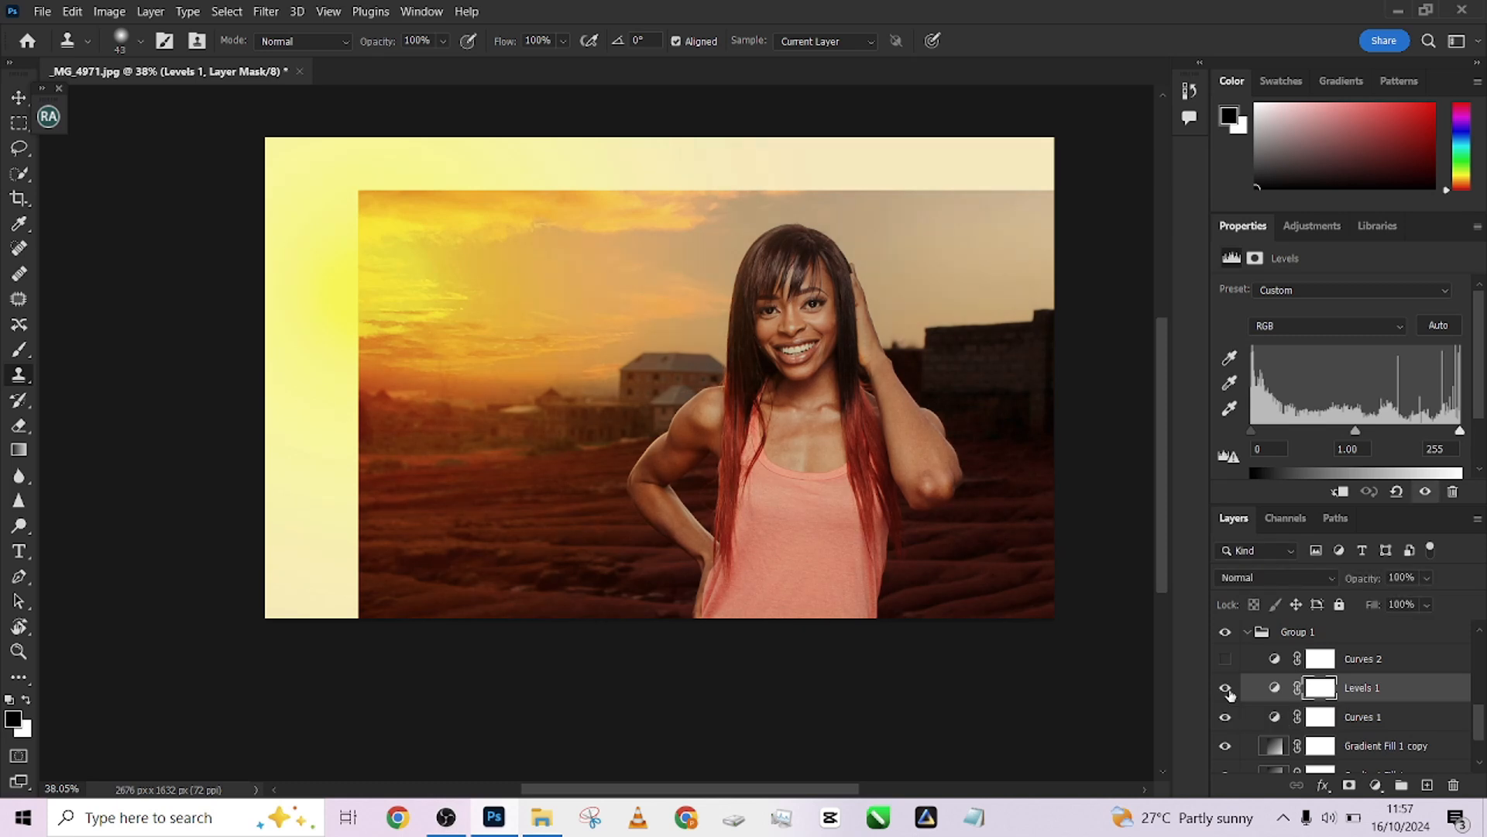
pyautogui.click(1228, 691)
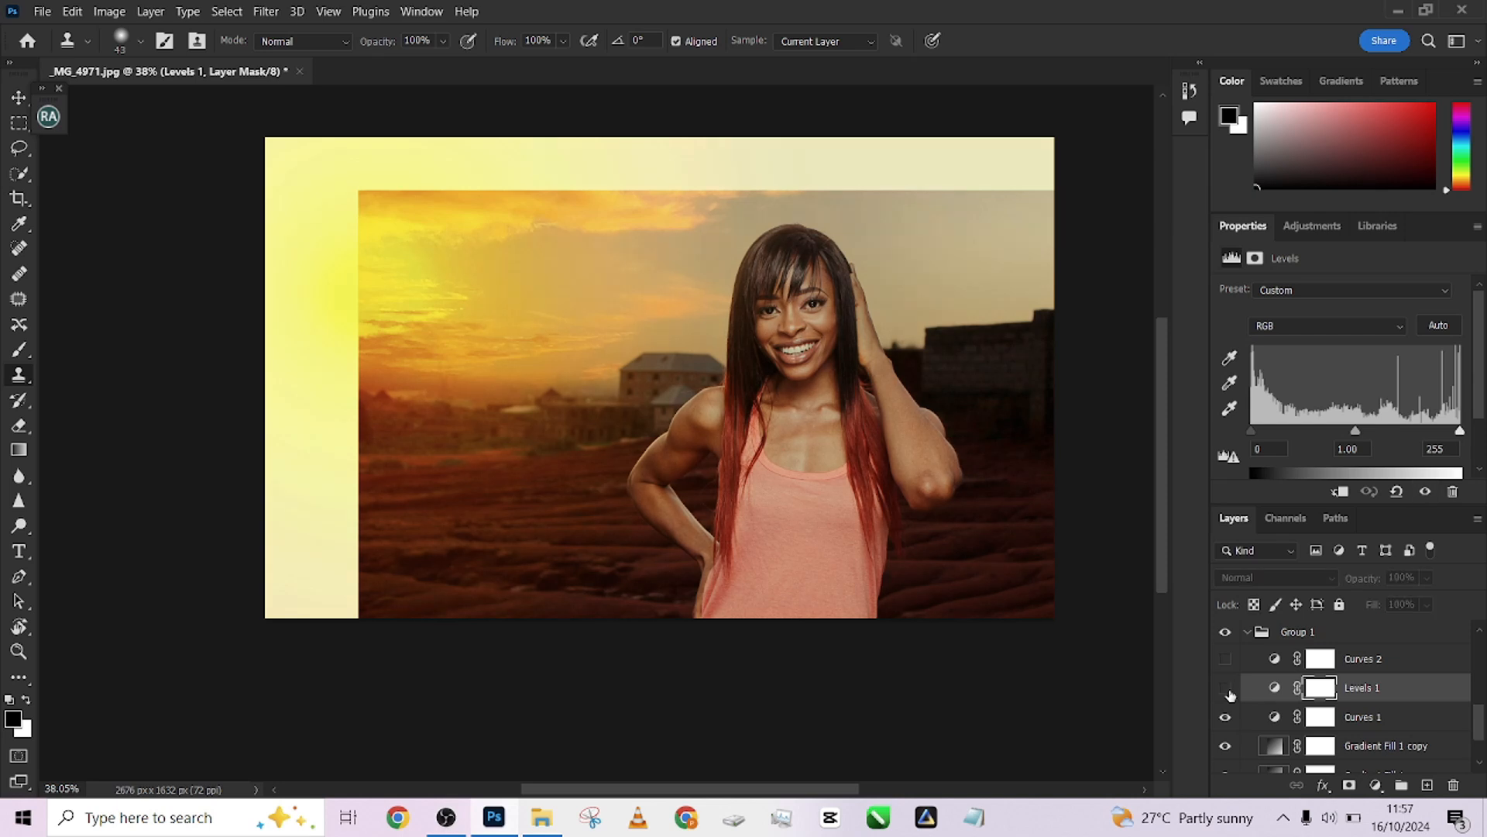
pyautogui.click(1229, 691)
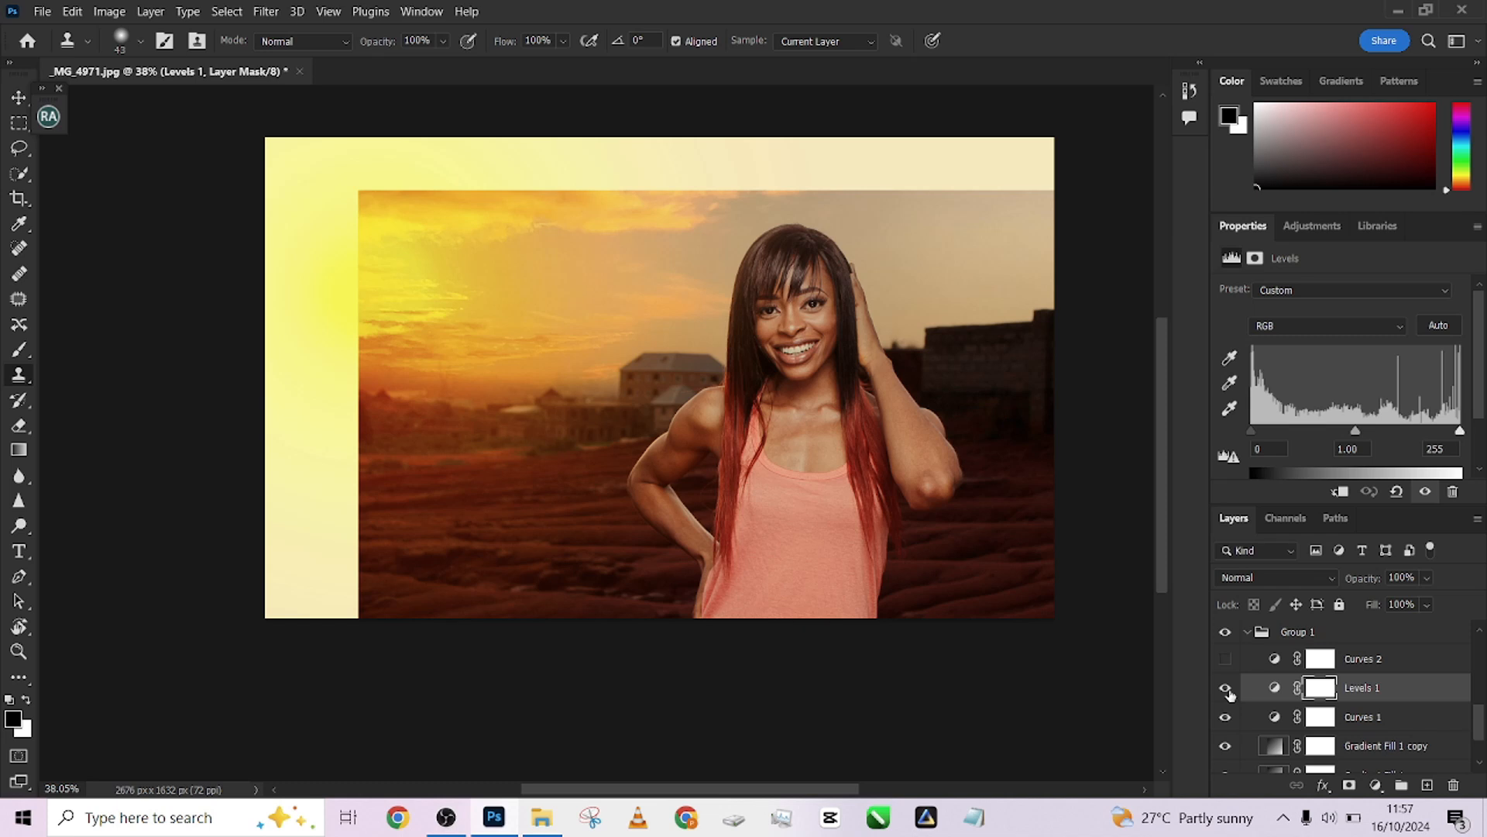
# Show and select Curves 2, toggling Curves 2 and Levels 1 on and off to compare them
pyautogui.click(1226, 660)
pyautogui.click(1421, 664)
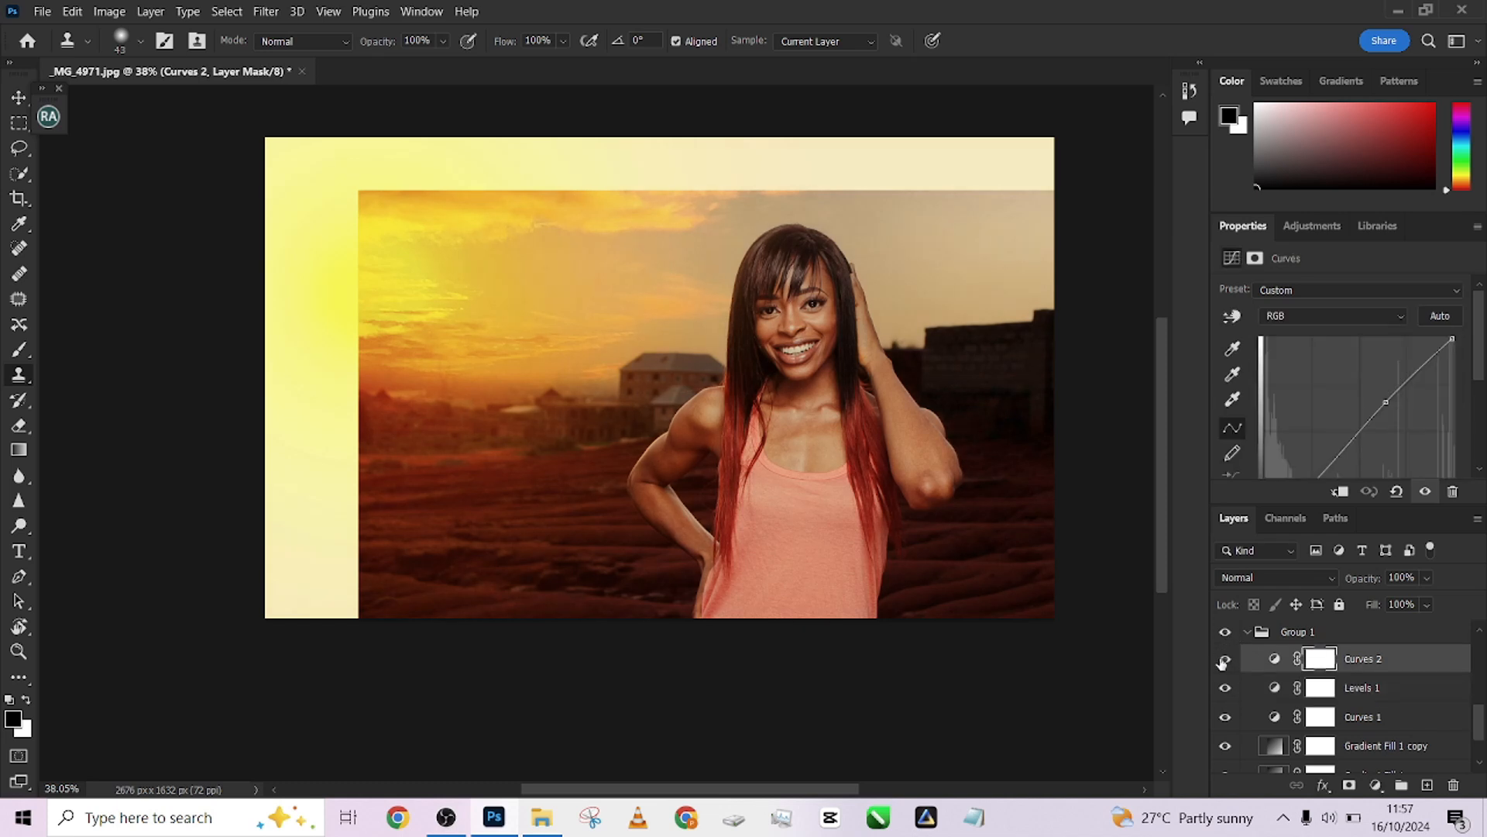
pyautogui.click(1225, 659)
pyautogui.click(1225, 660)
pyautogui.click(1225, 659)
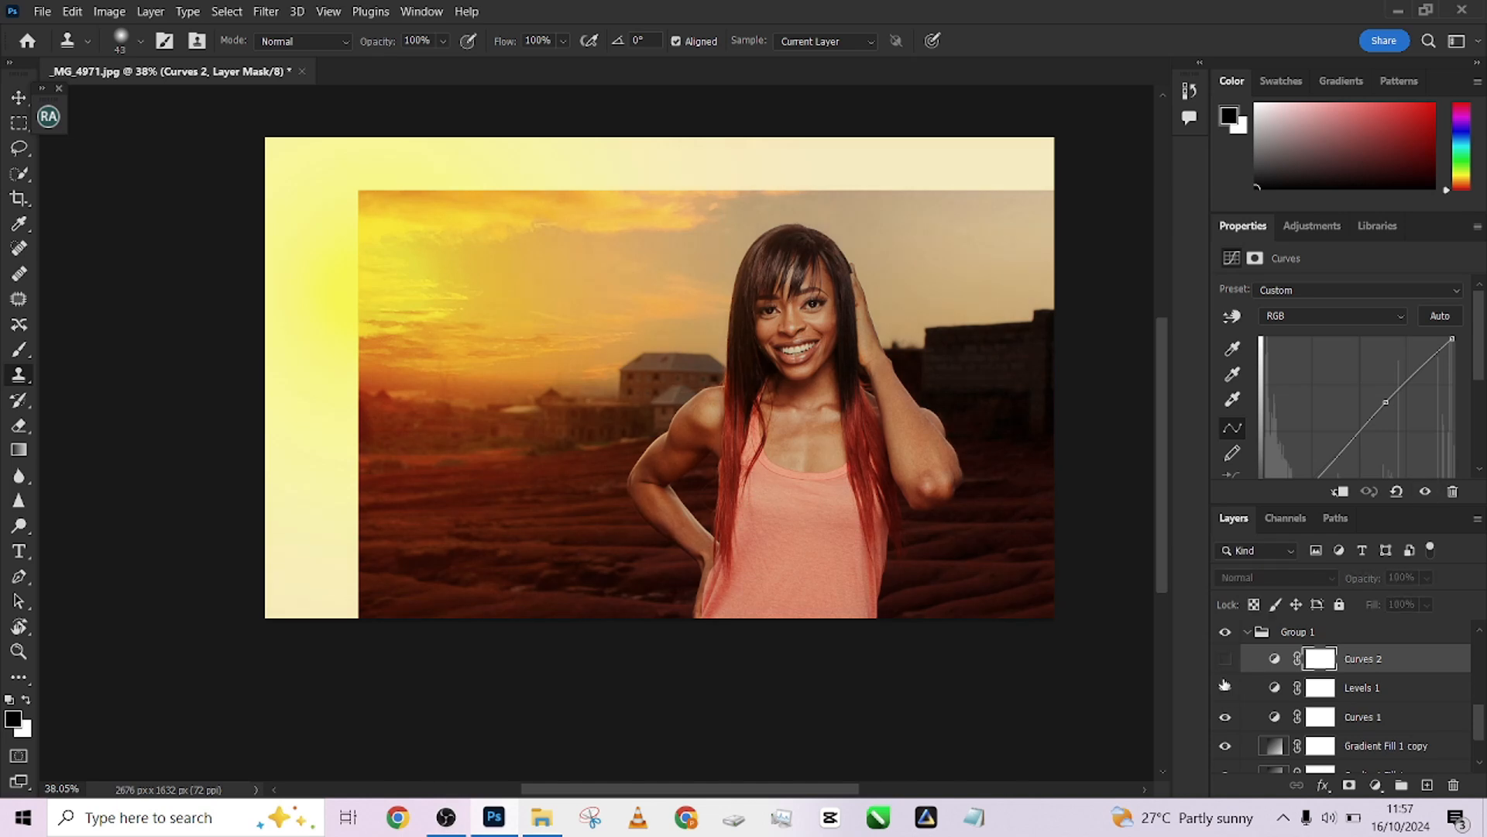
pyautogui.click(1225, 686)
pyautogui.click(1225, 686)
pyautogui.click(1225, 659)
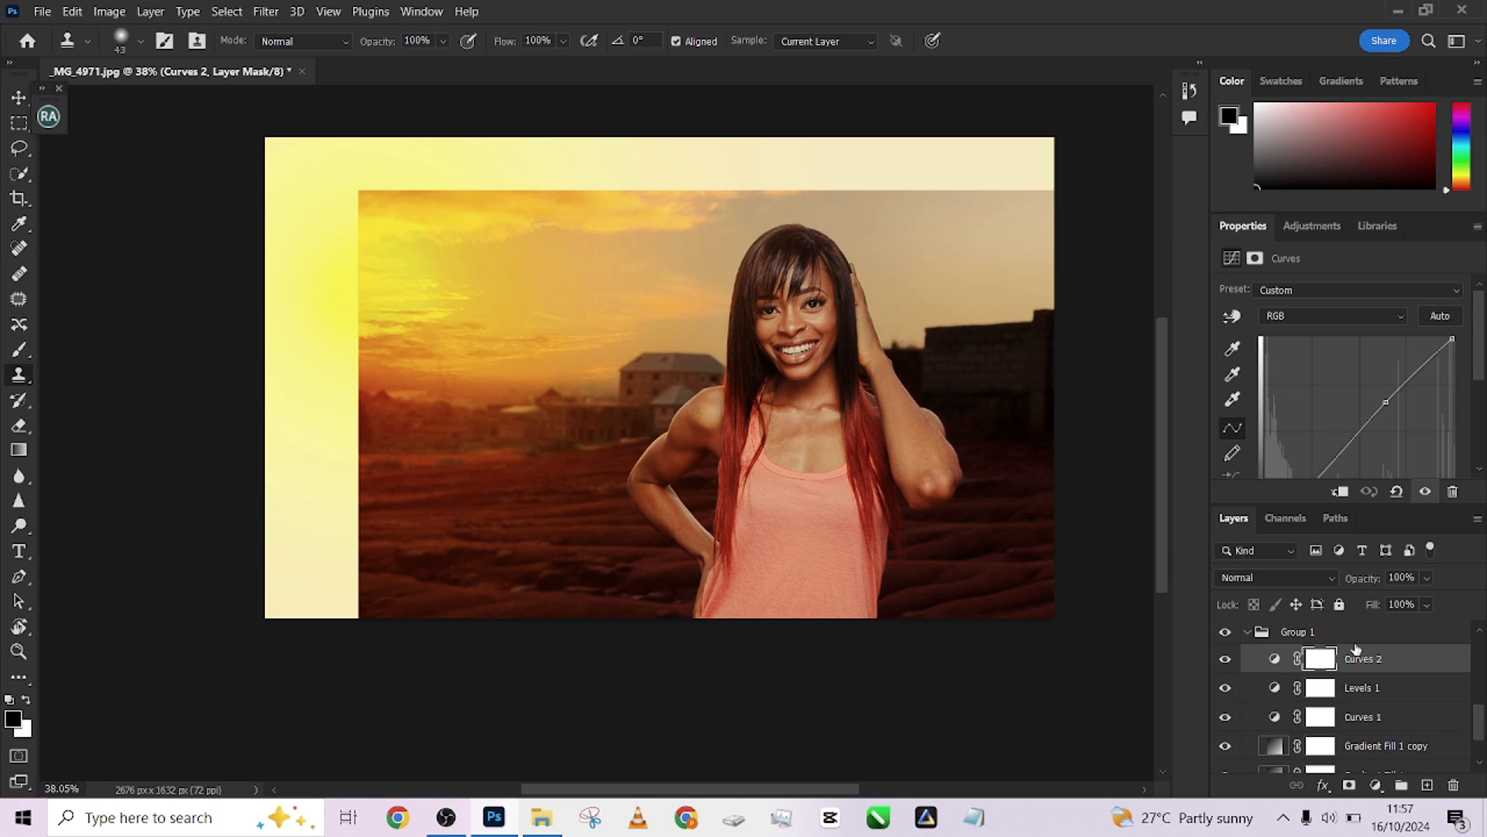
# Collapse Group 1 and toggle the whole group's visibility to compare the grouped adjustments
pyautogui.click(1246, 632)
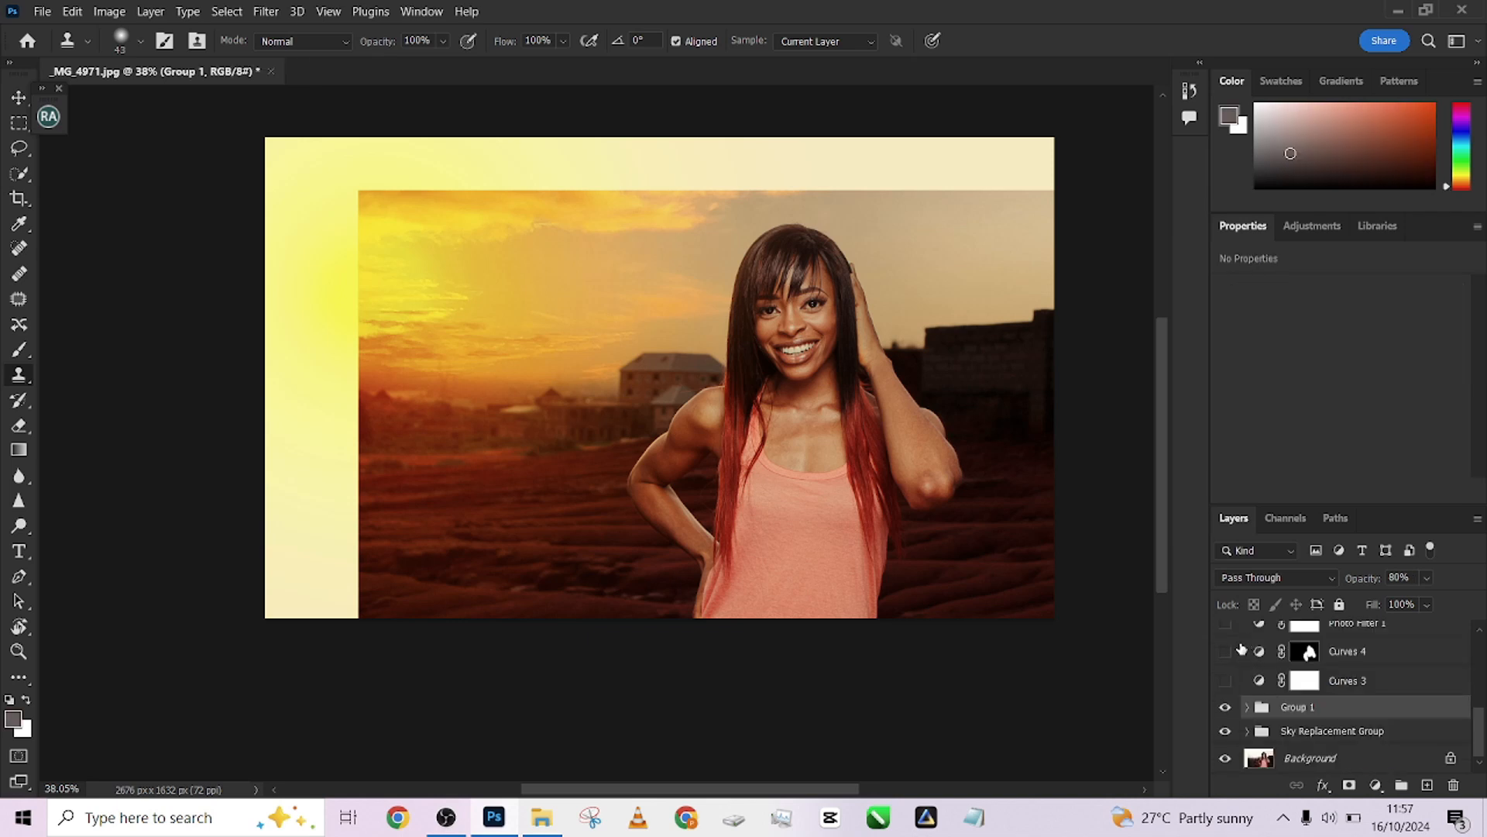
pyautogui.click(1225, 707)
pyautogui.click(1225, 707)
pyautogui.click(1225, 707)
pyautogui.click(1225, 707)
pyautogui.click(1225, 707)
pyautogui.click(1225, 708)
# Show and select the Curves 3 adjustment layer, toggling its visibility to compare its effect
pyautogui.click(1225, 680)
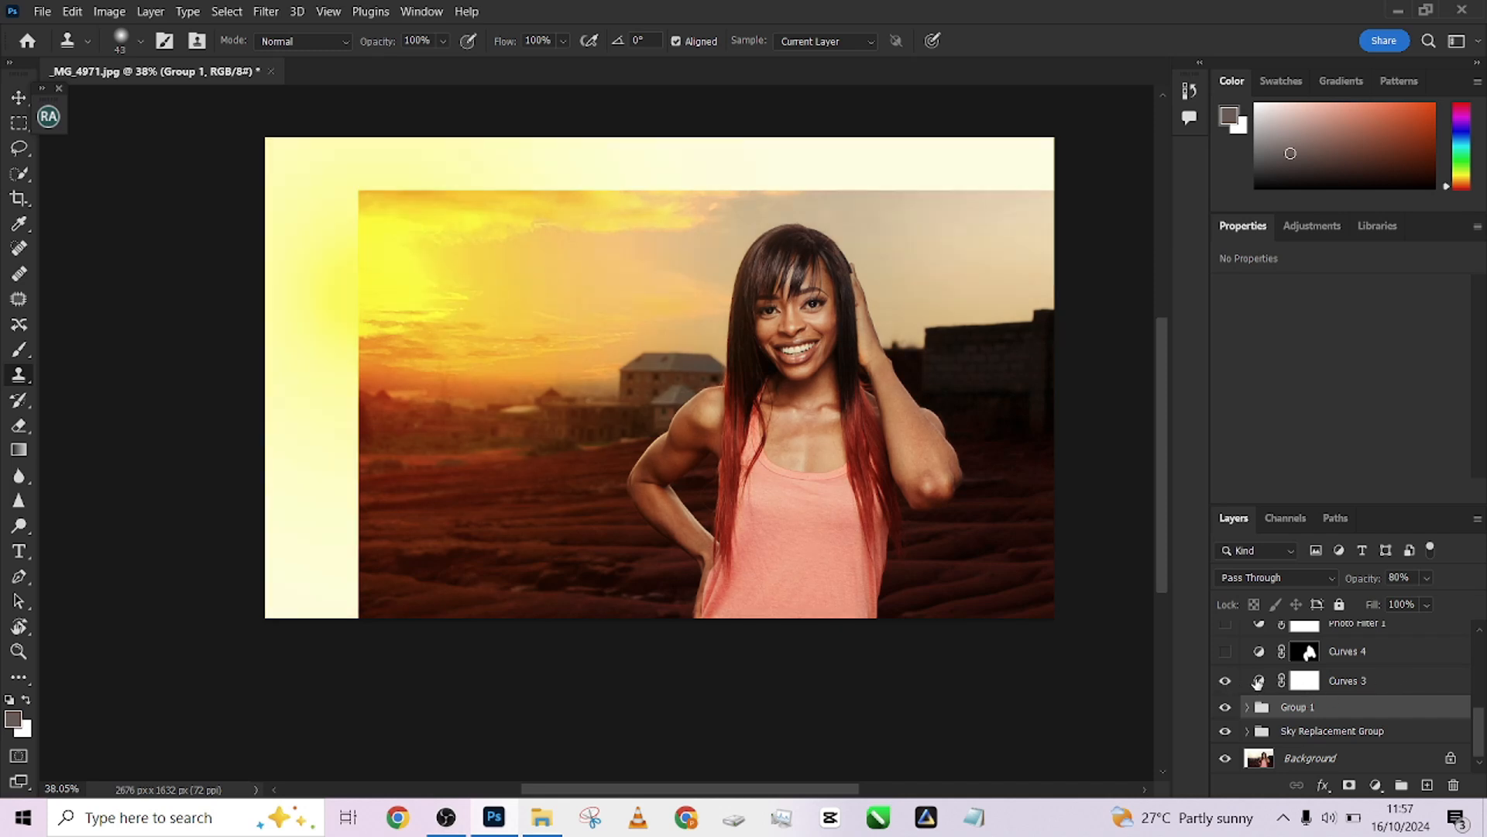
pyautogui.click(1412, 690)
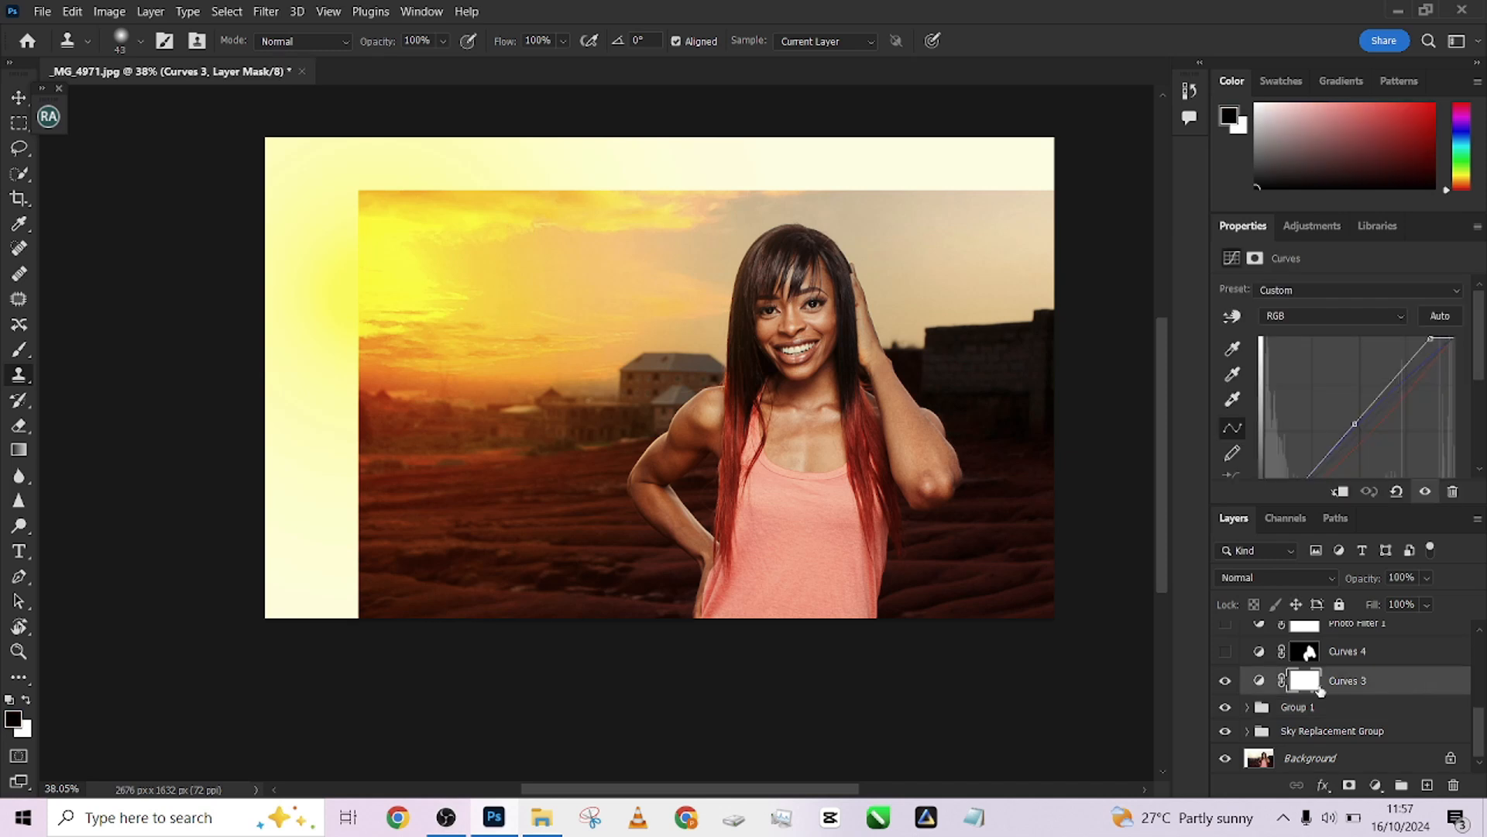
pyautogui.click(1224, 680)
pyautogui.click(1224, 680)
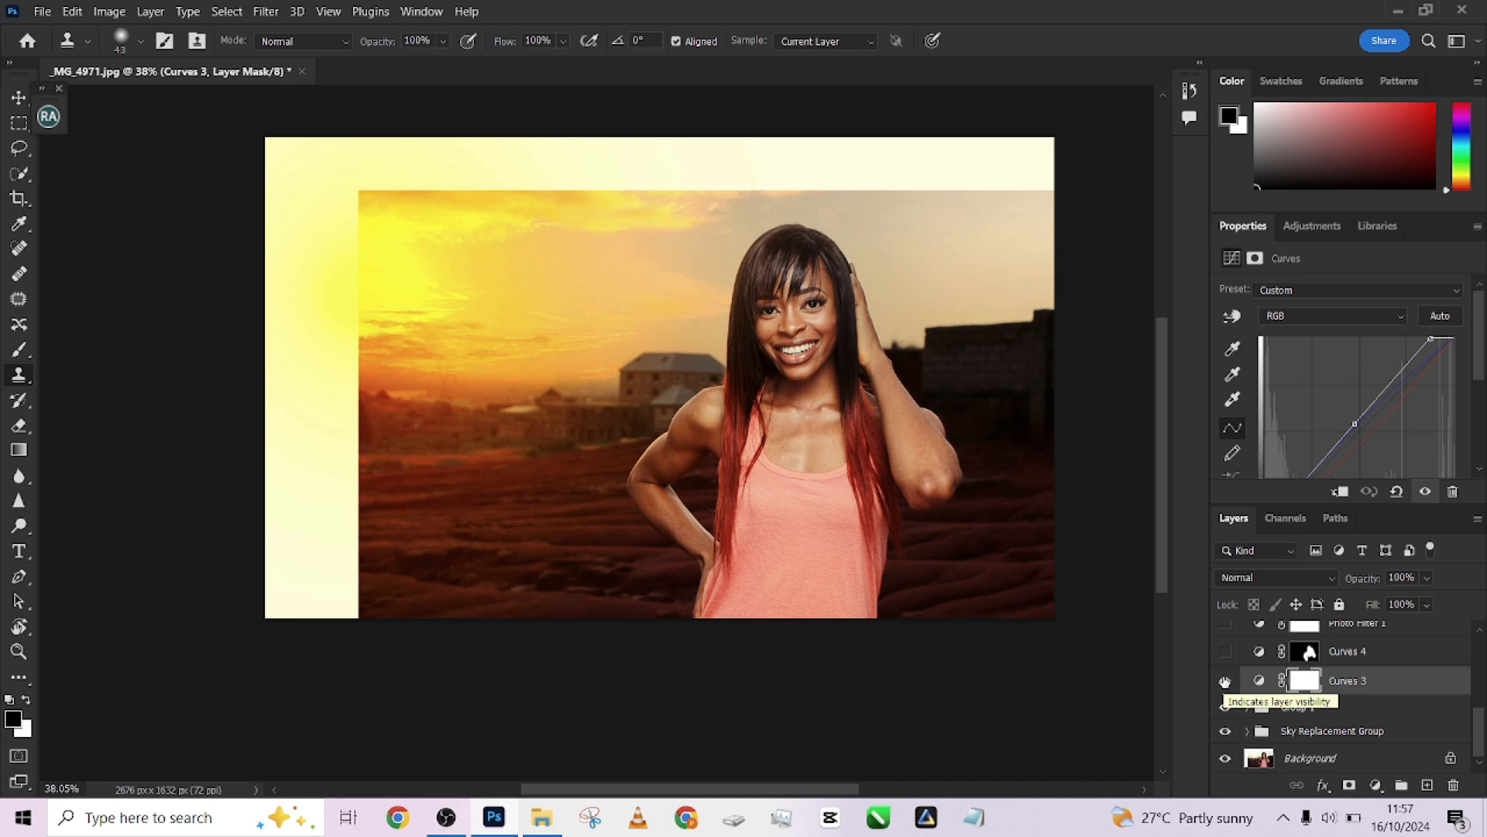
pyautogui.click(1225, 680)
pyautogui.click(1225, 680)
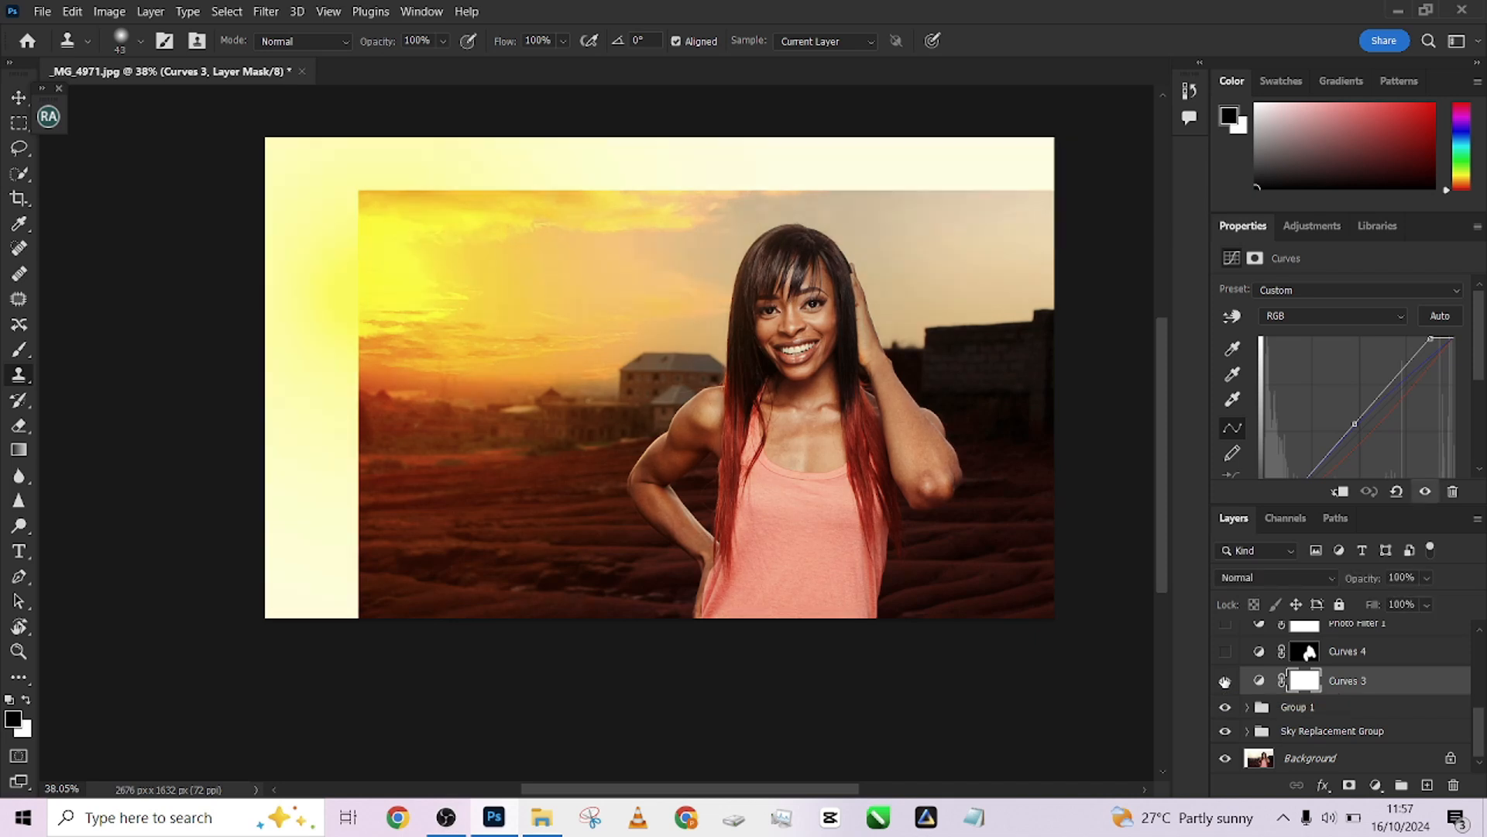
# Show and select the Curves 4 adjustment layer, toggling its visibility to compare its effect
pyautogui.click(1225, 655)
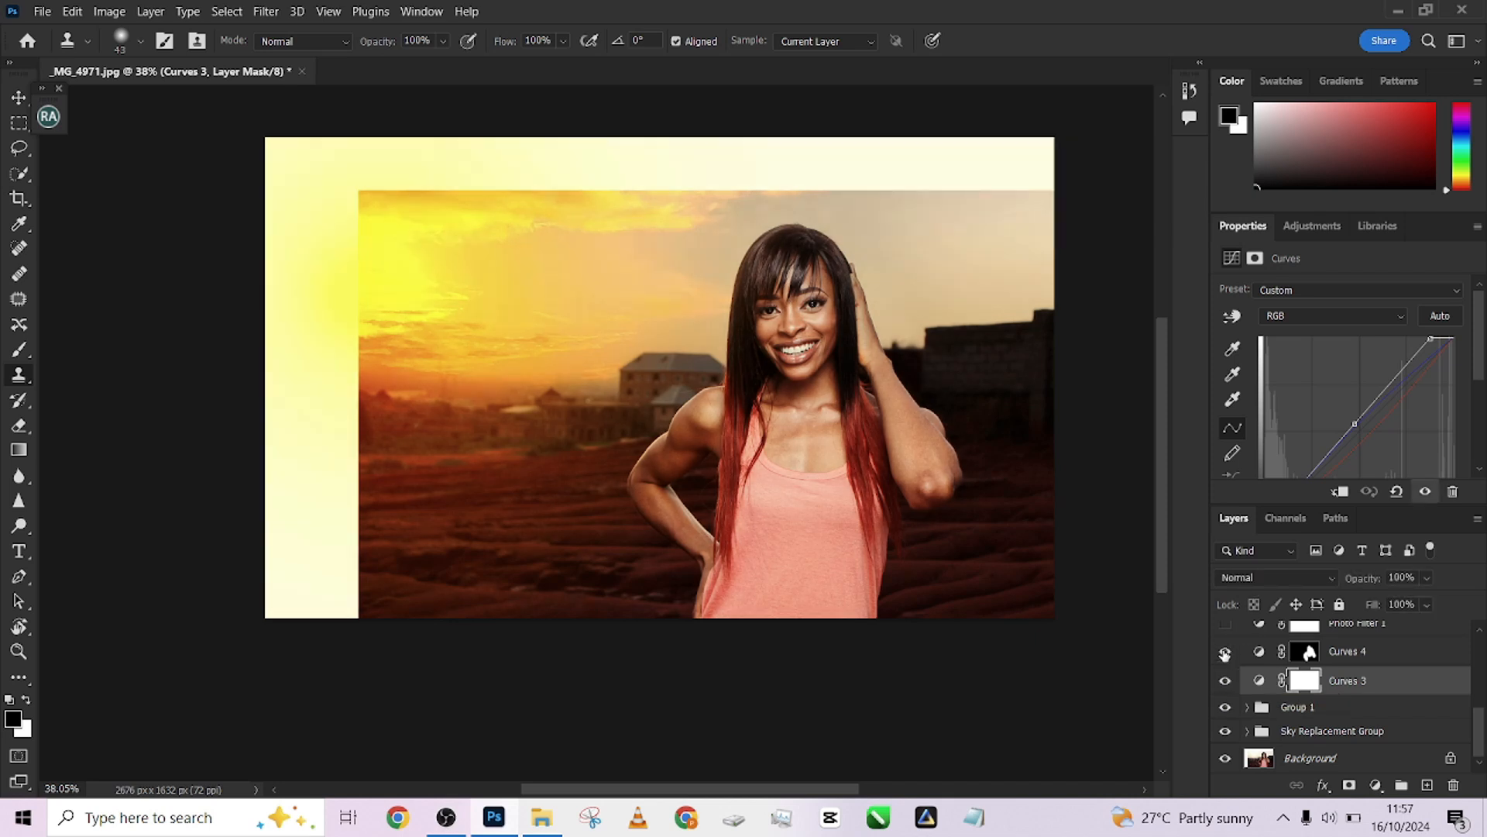
pyautogui.click(1420, 655)
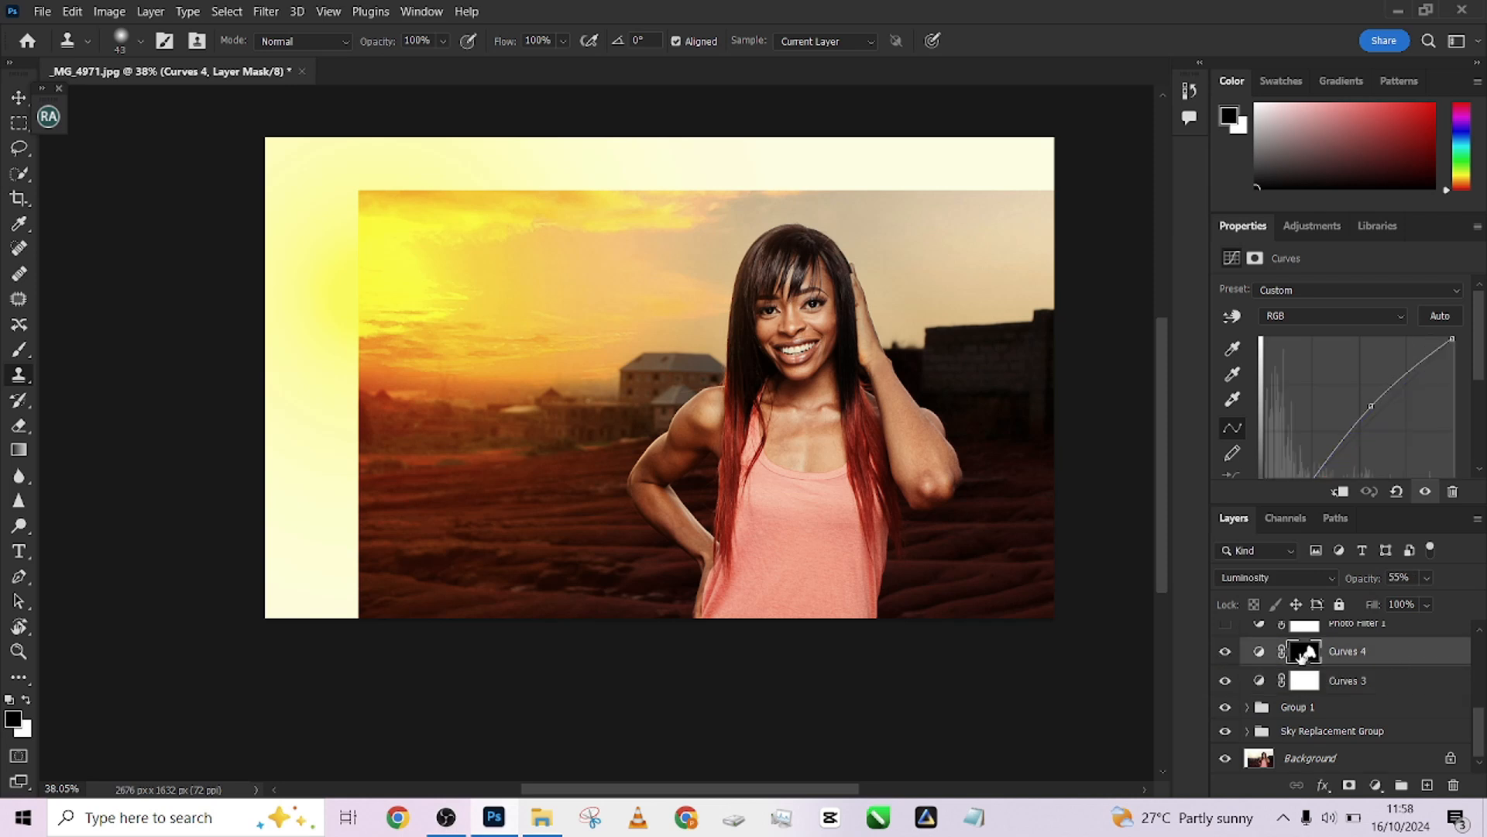
pyautogui.click(1225, 653)
pyautogui.click(1225, 652)
pyautogui.click(1226, 653)
pyautogui.click(1225, 653)
pyautogui.click(1225, 653)
pyautogui.click(1225, 653)
# Show the Photo Filter 1 layer and select it to review its warming filter settings
pyautogui.moveTo(1481, 731); pyautogui.dragTo(1482, 709)
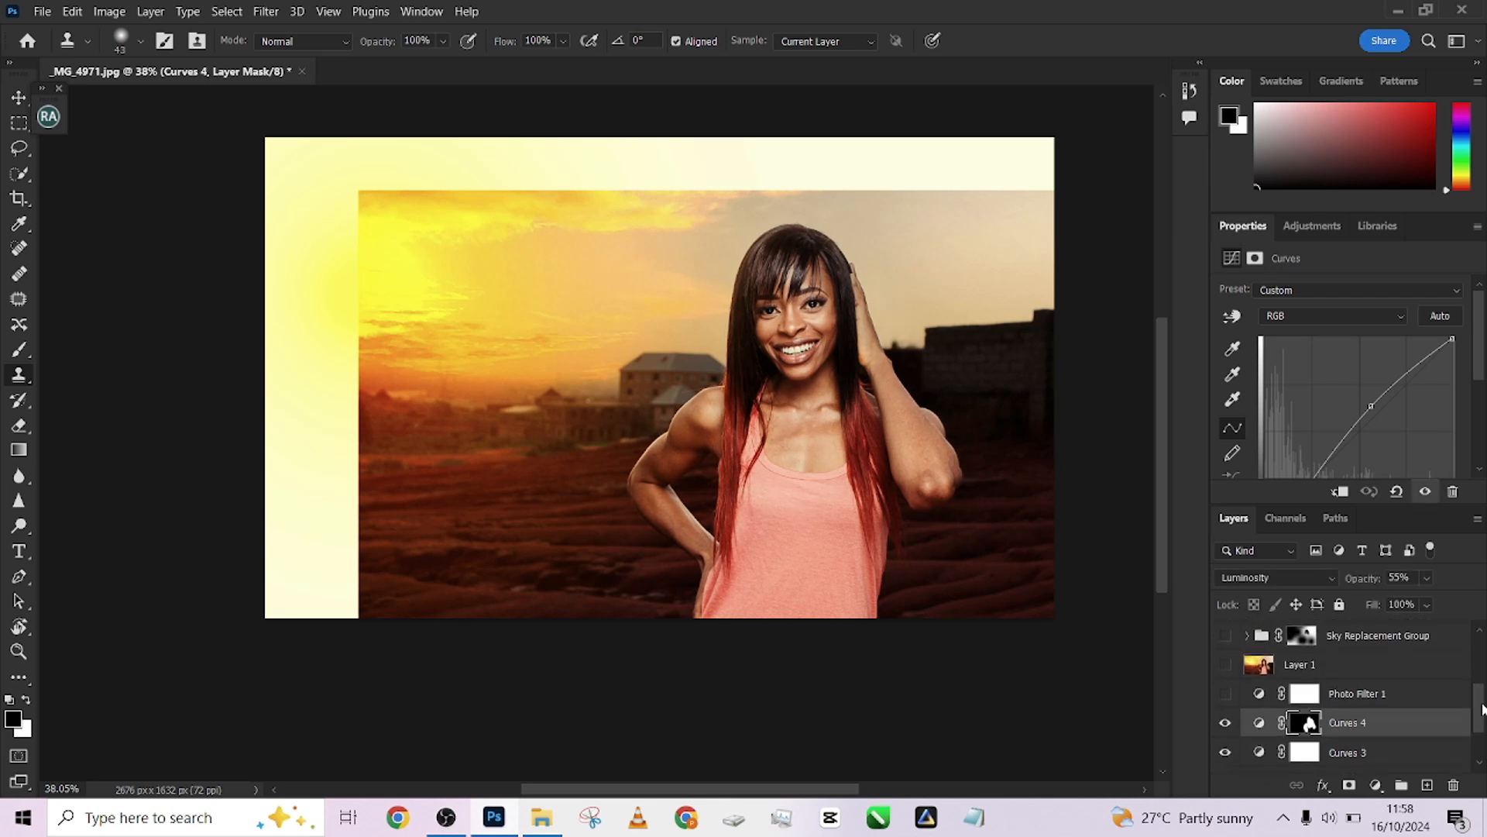
pyautogui.click(1225, 694)
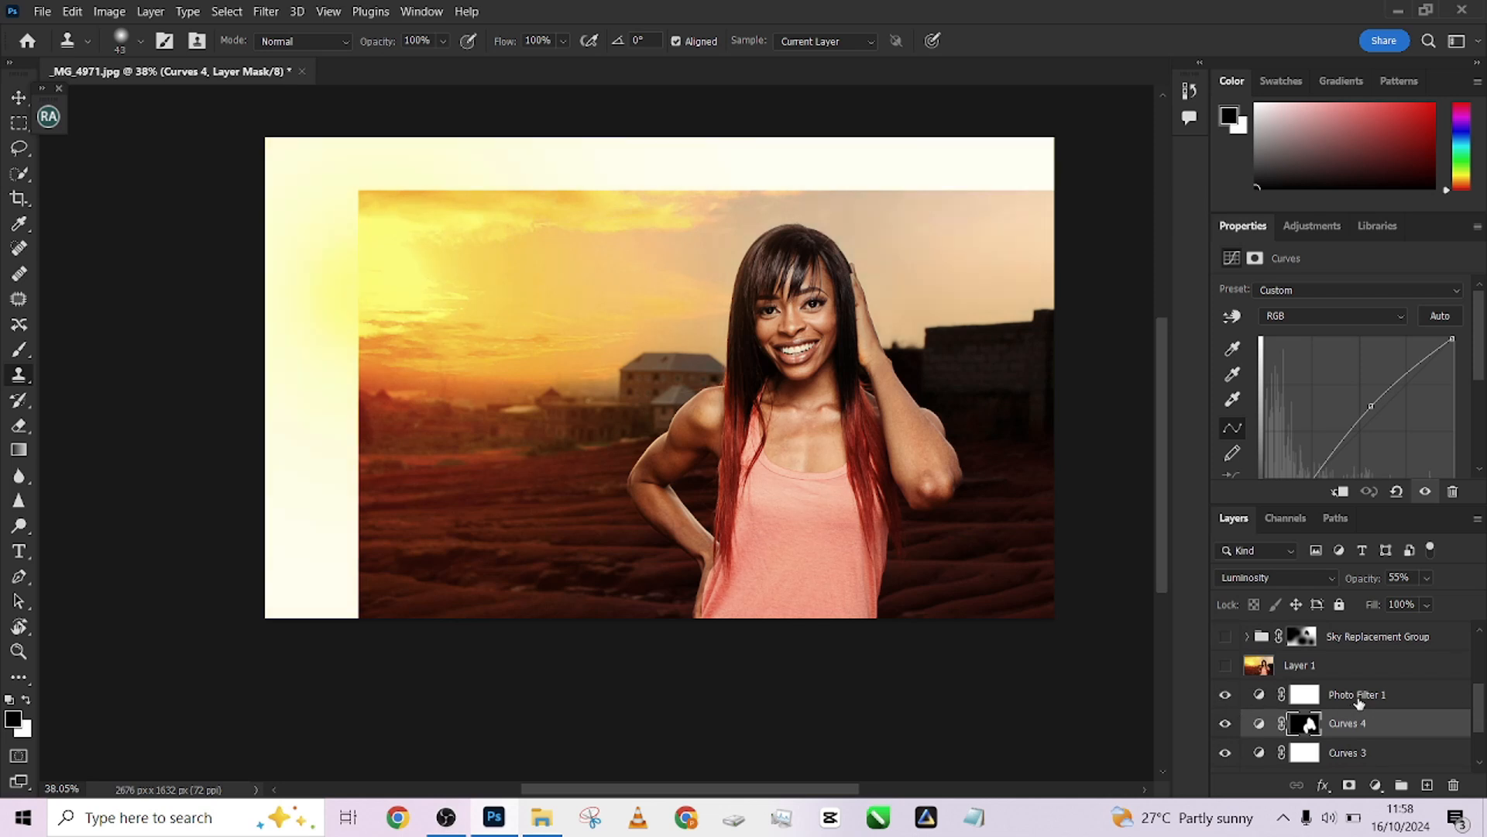
pyautogui.click(1421, 702)
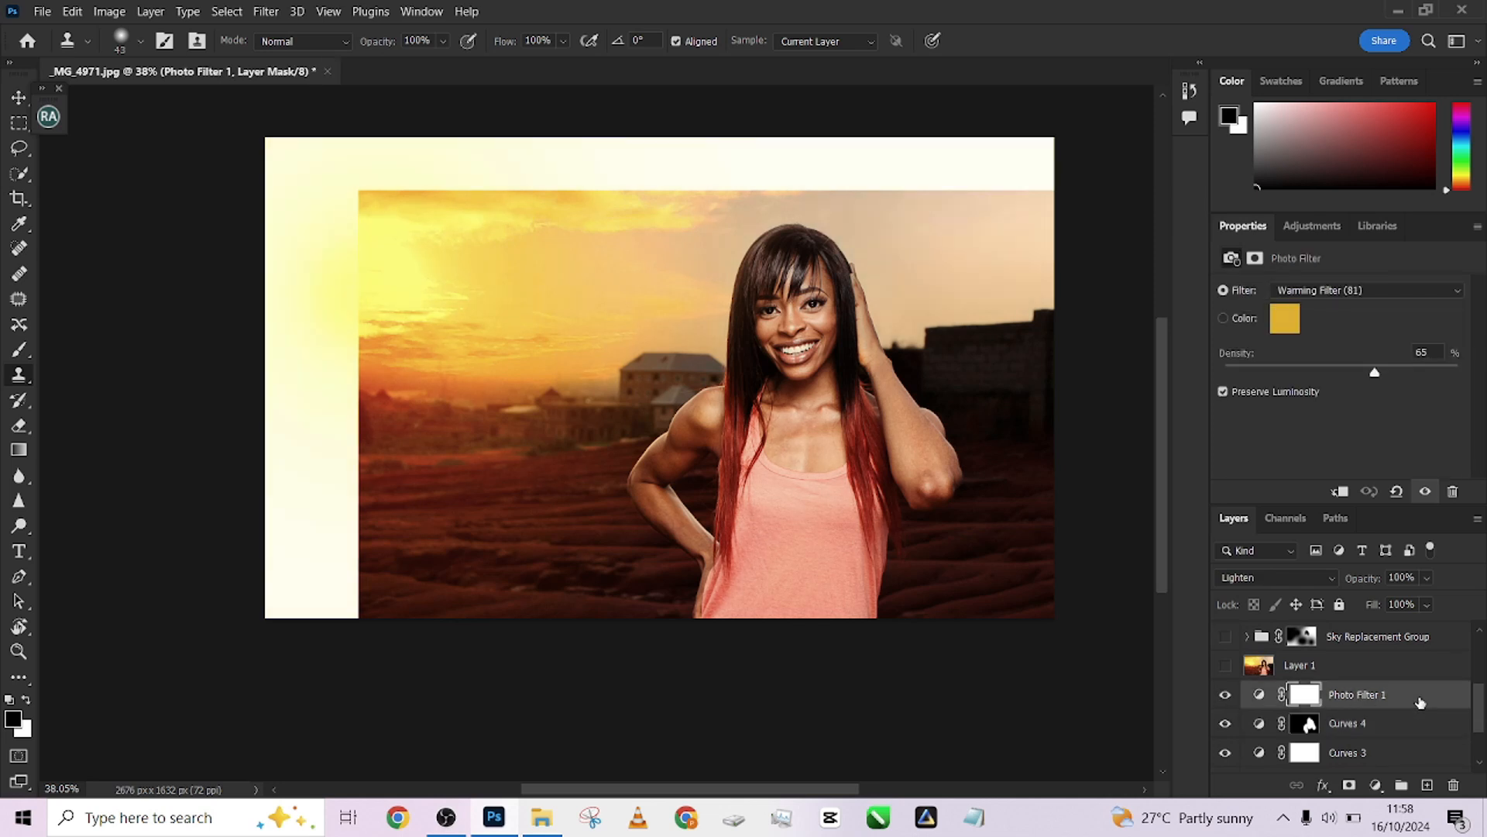
# Toggle the Photo Filter 1 layer's visibility off and on to compare its warming effect
pyautogui.click(1224, 695)
pyautogui.click(1224, 695)
# Select Layer 1 and show it, toggling its visibility repeatedly to compare the composite with and without it
pyautogui.click(1361, 675)
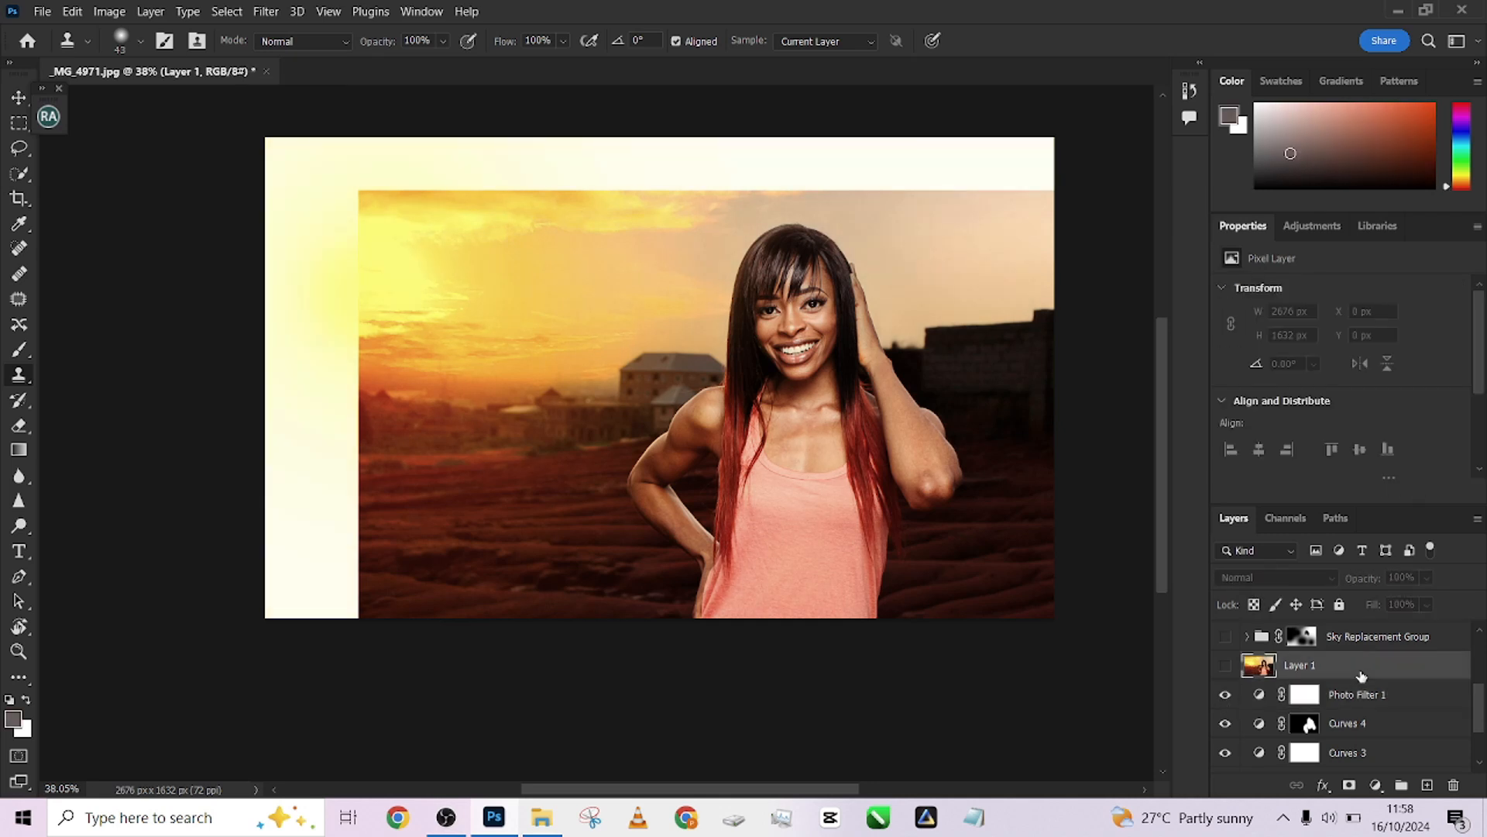
pyautogui.click(1225, 666)
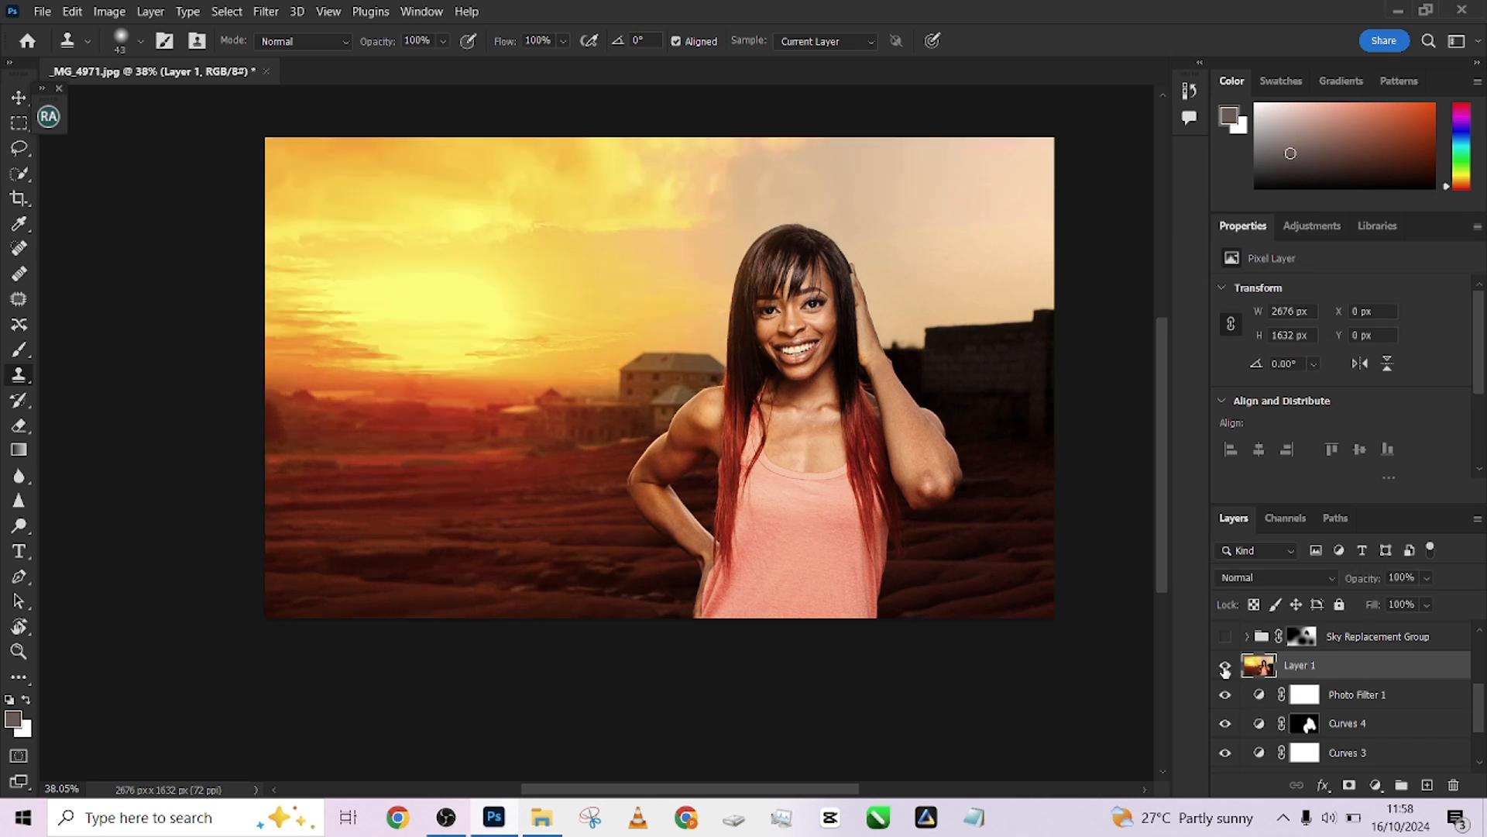
pyautogui.click(1224, 666)
pyautogui.click(1225, 666)
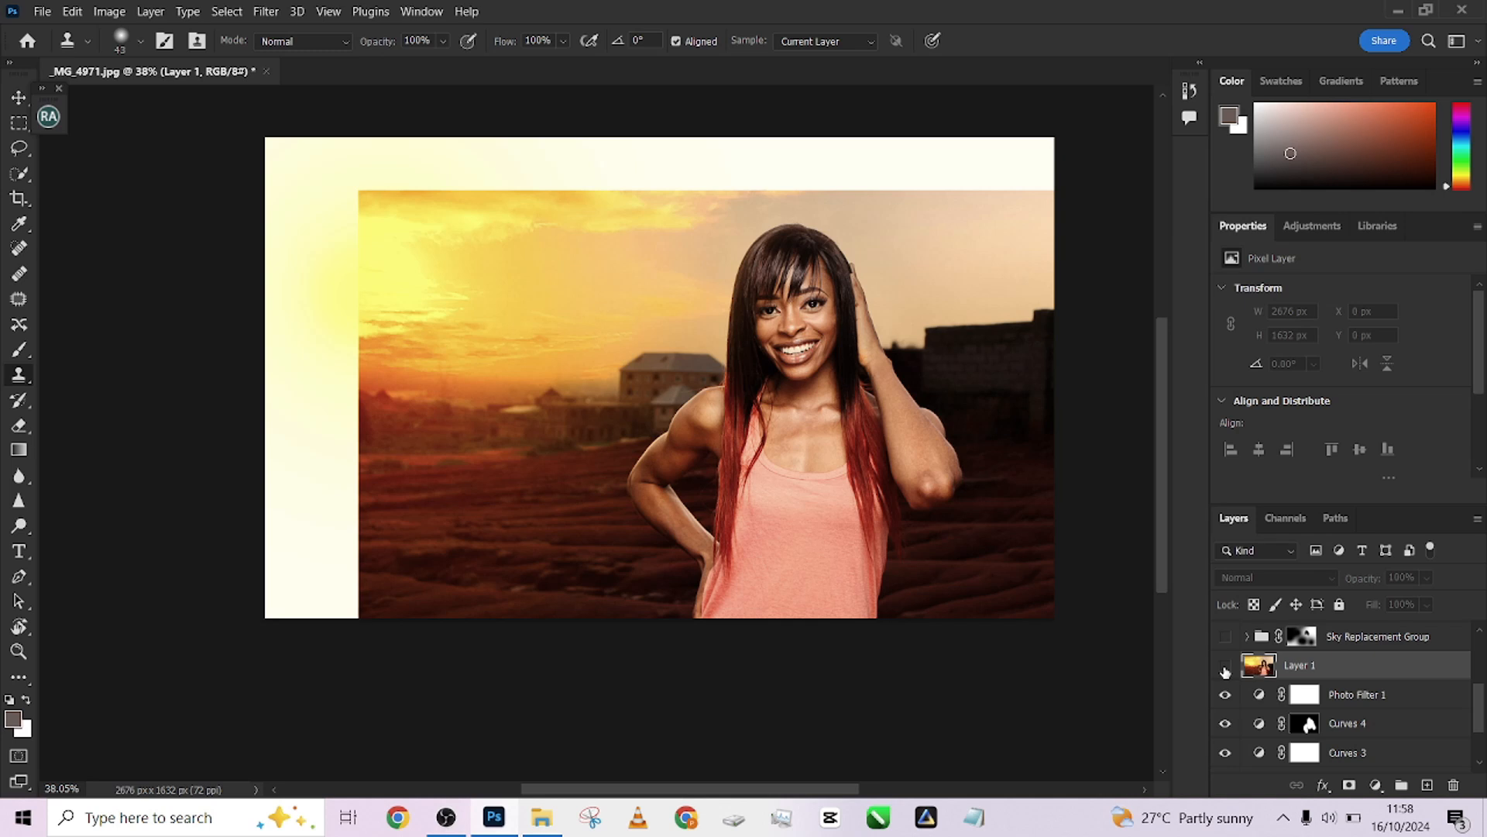
pyautogui.click(1225, 668)
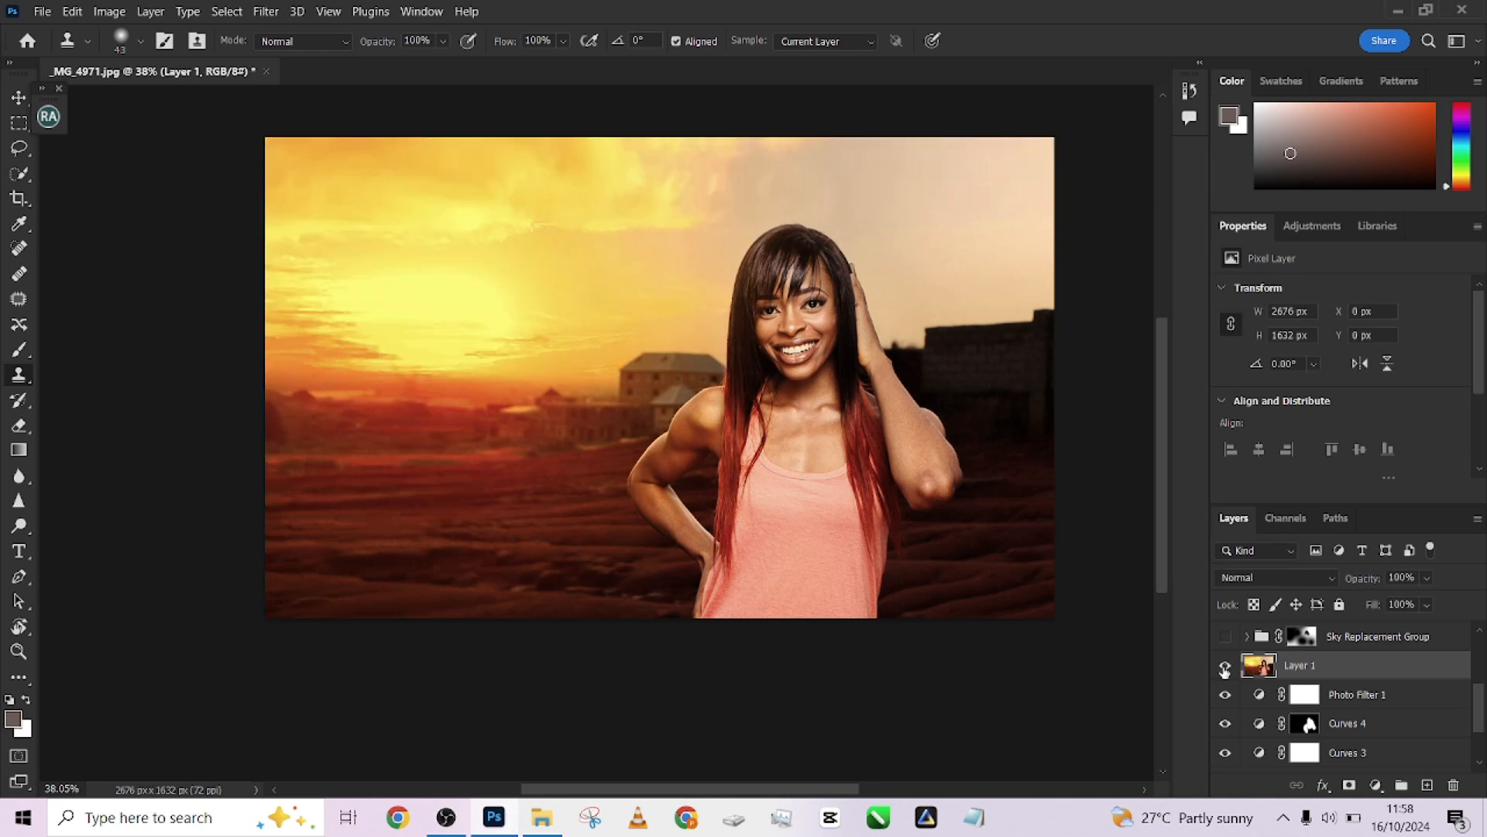
pyautogui.click(1225, 668)
pyautogui.click(1225, 668)
pyautogui.scroll(1, 1484, 700)
pyautogui.scroll(2, 1485, 700)
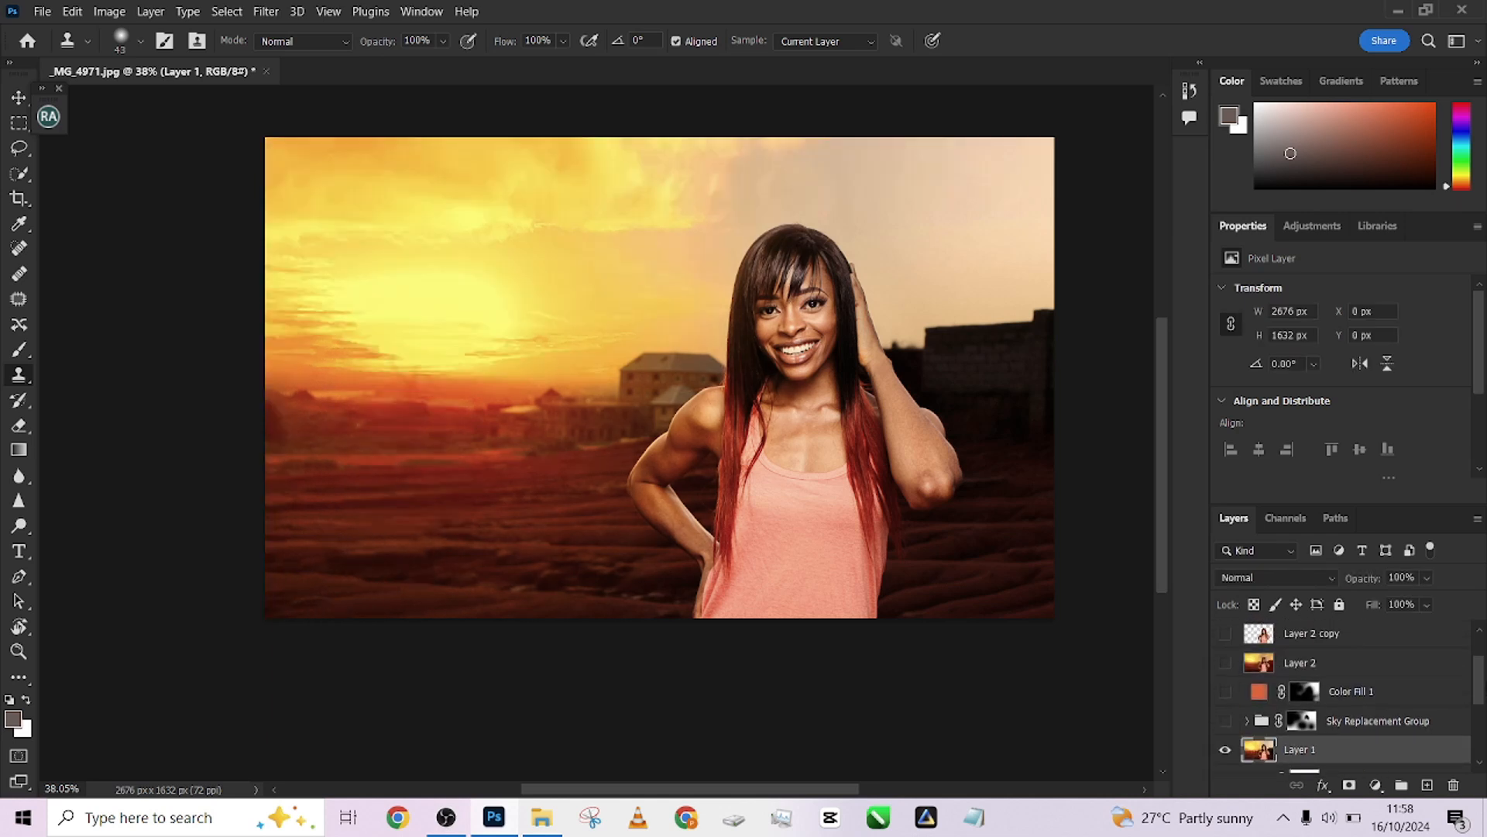
pyautogui.scroll(-1, 1355, 697)
pyautogui.scroll(-1, 1356, 697)
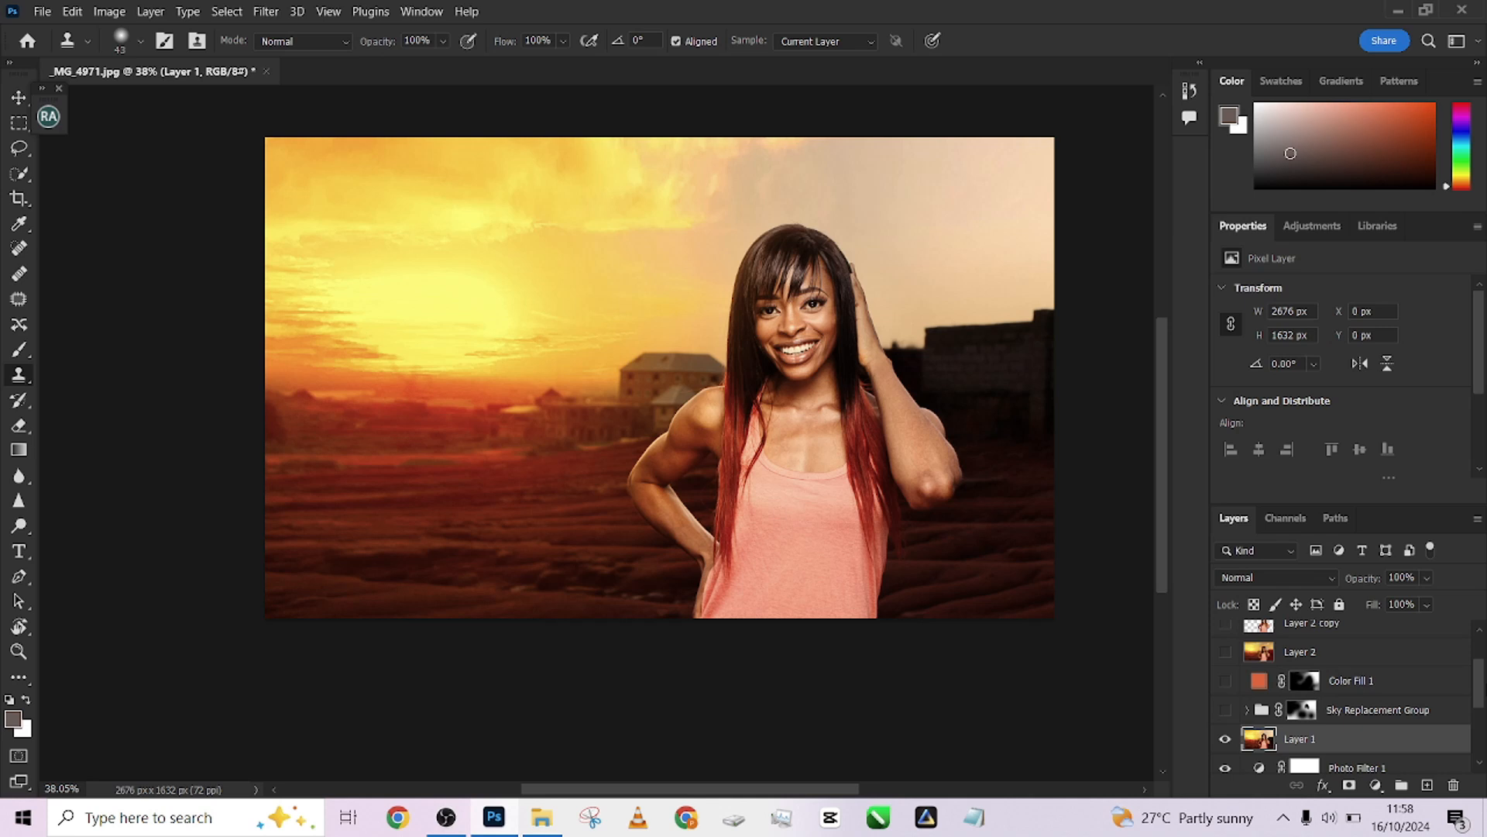
pyautogui.scroll(-2, 1469, 705)
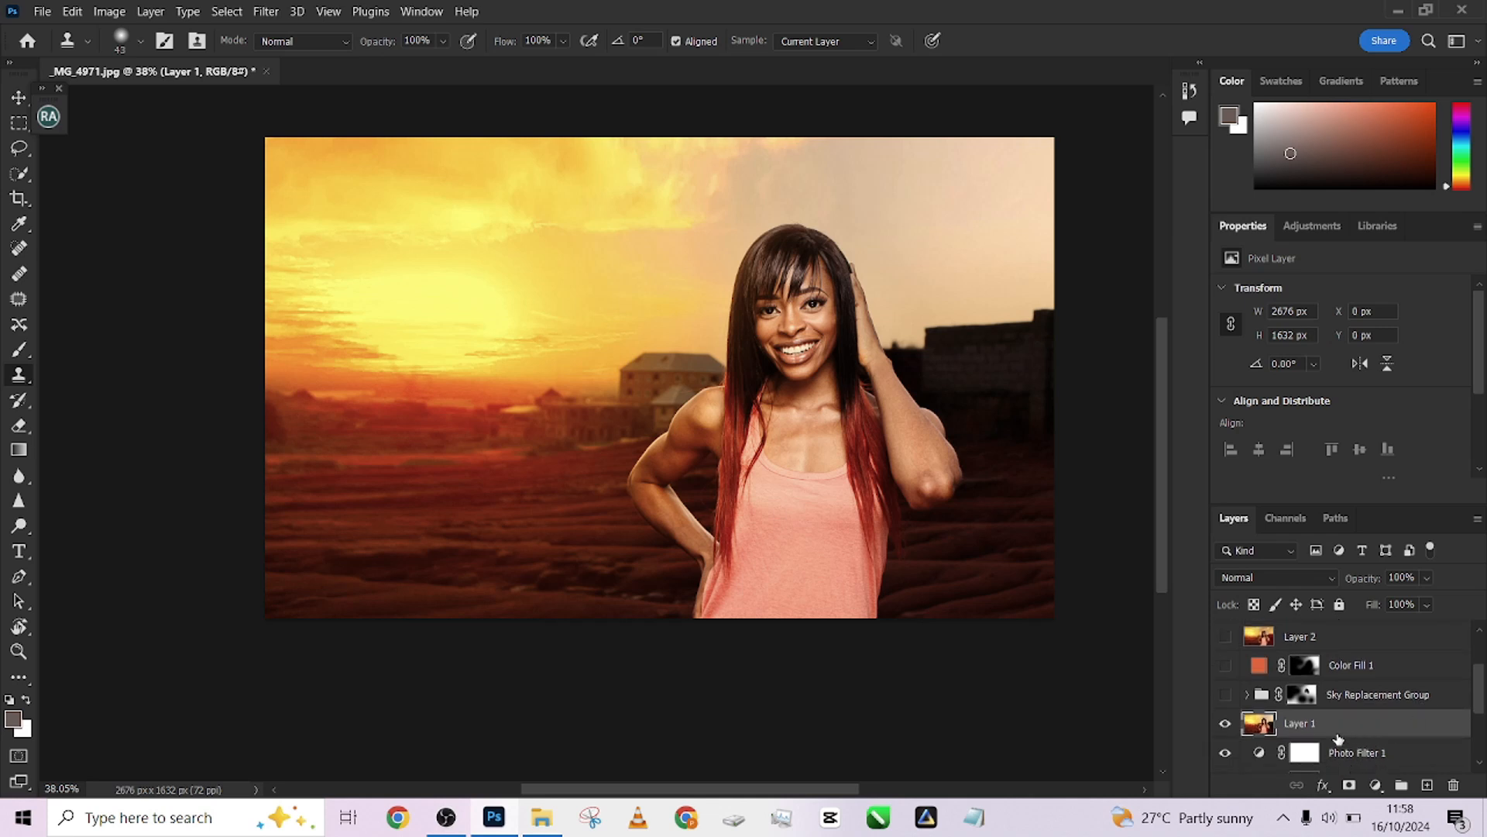
pyautogui.click(1226, 725)
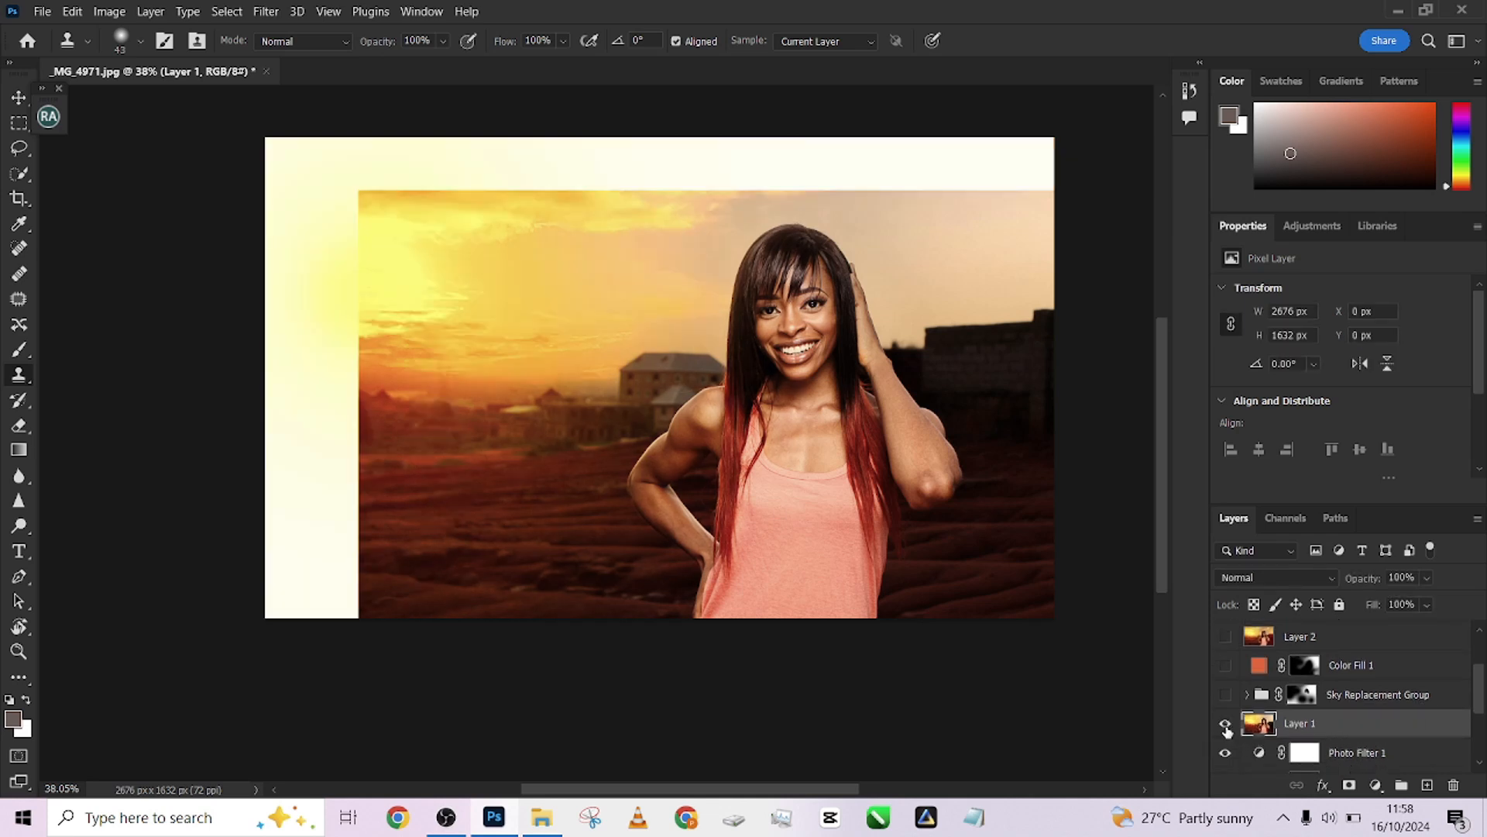
pyautogui.click(1226, 725)
pyautogui.click(1225, 725)
pyautogui.click(1225, 725)
pyautogui.click(1225, 725)
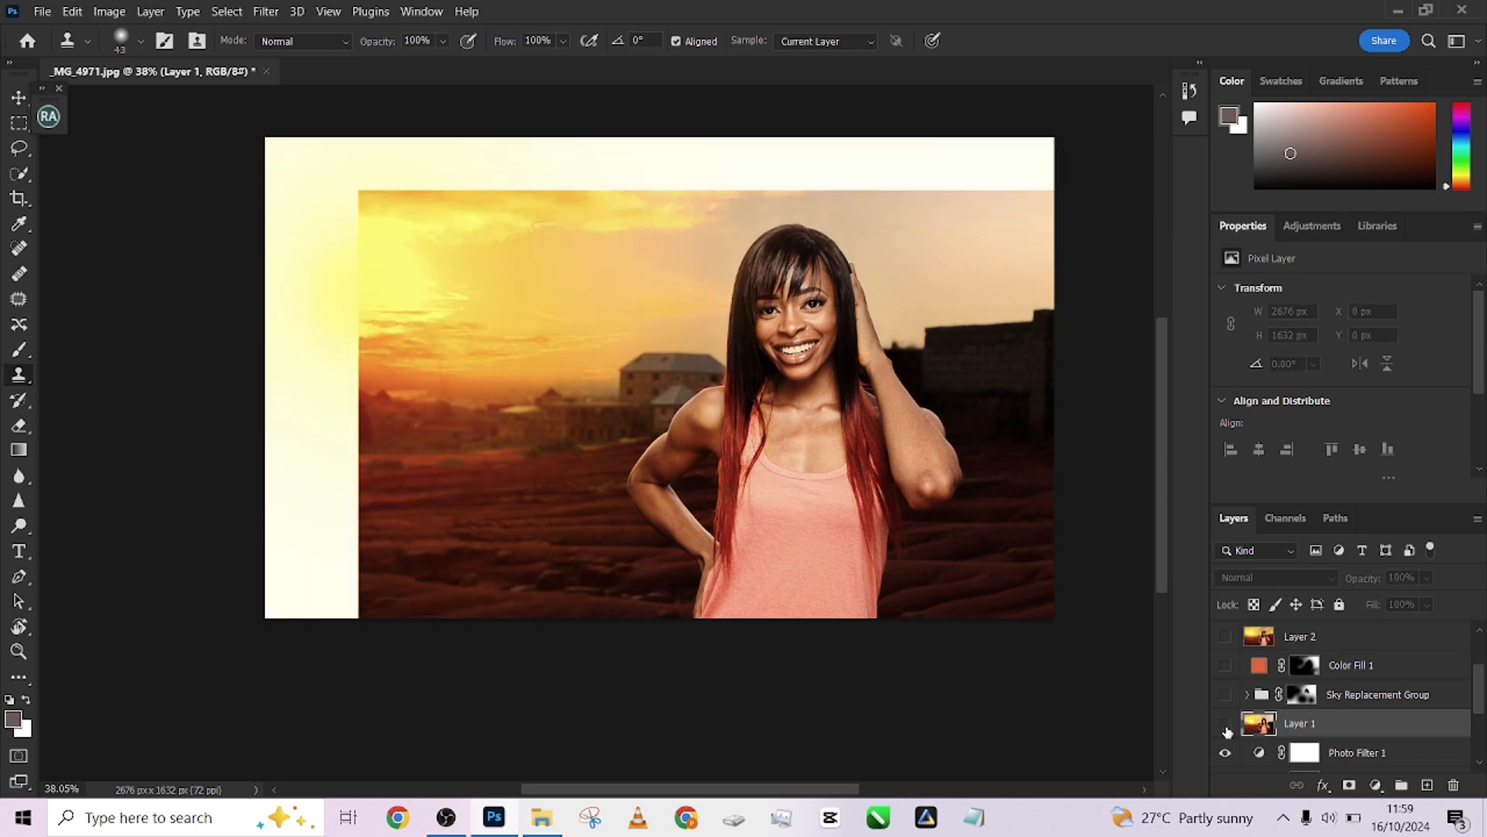
pyautogui.click(1226, 725)
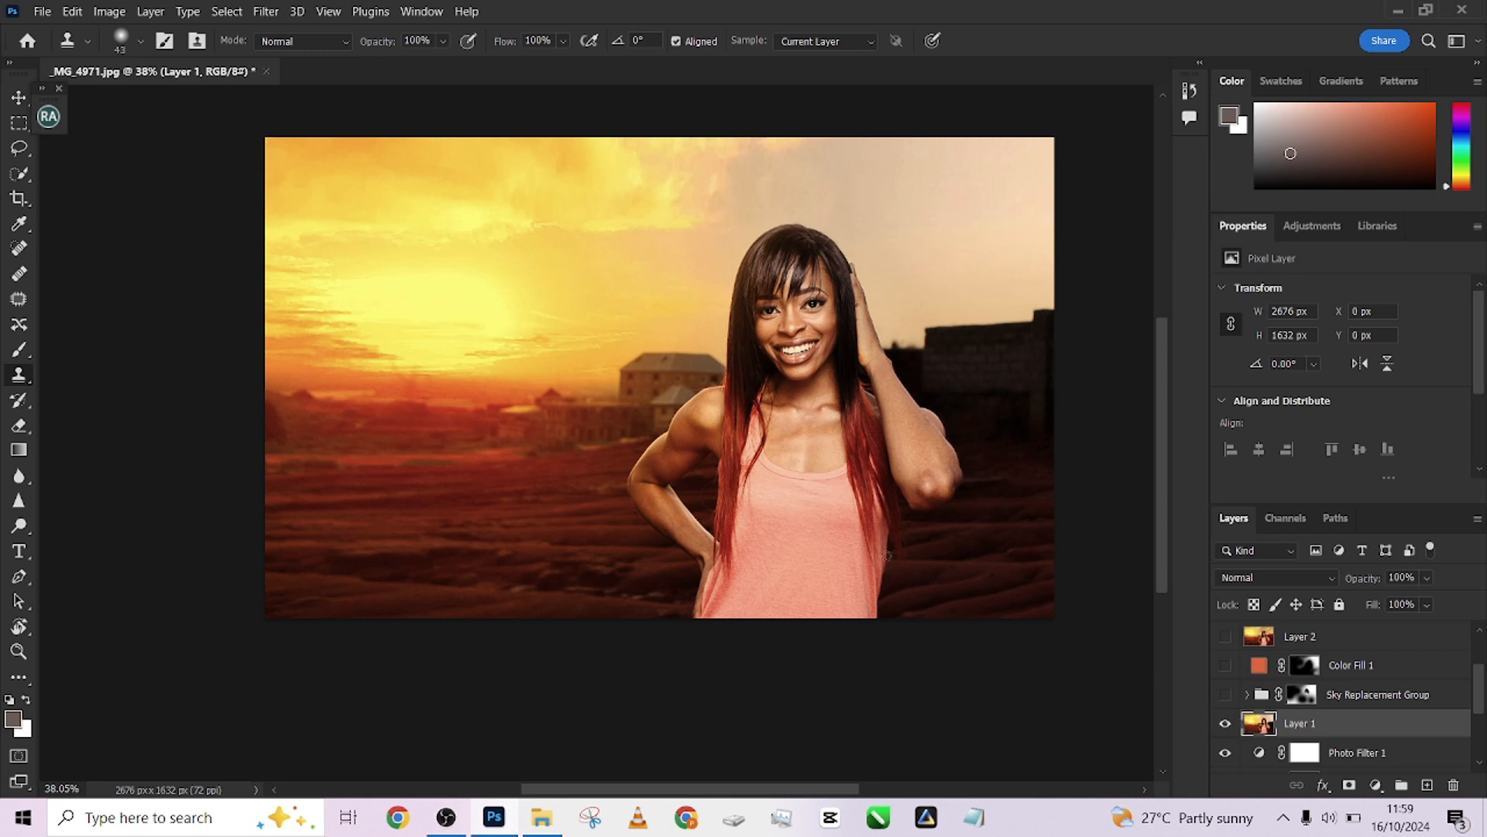
pyautogui.click(1226, 724)
pyautogui.click(1225, 724)
pyautogui.click(1225, 724)
pyautogui.click(1227, 726)
pyautogui.click(1227, 726)
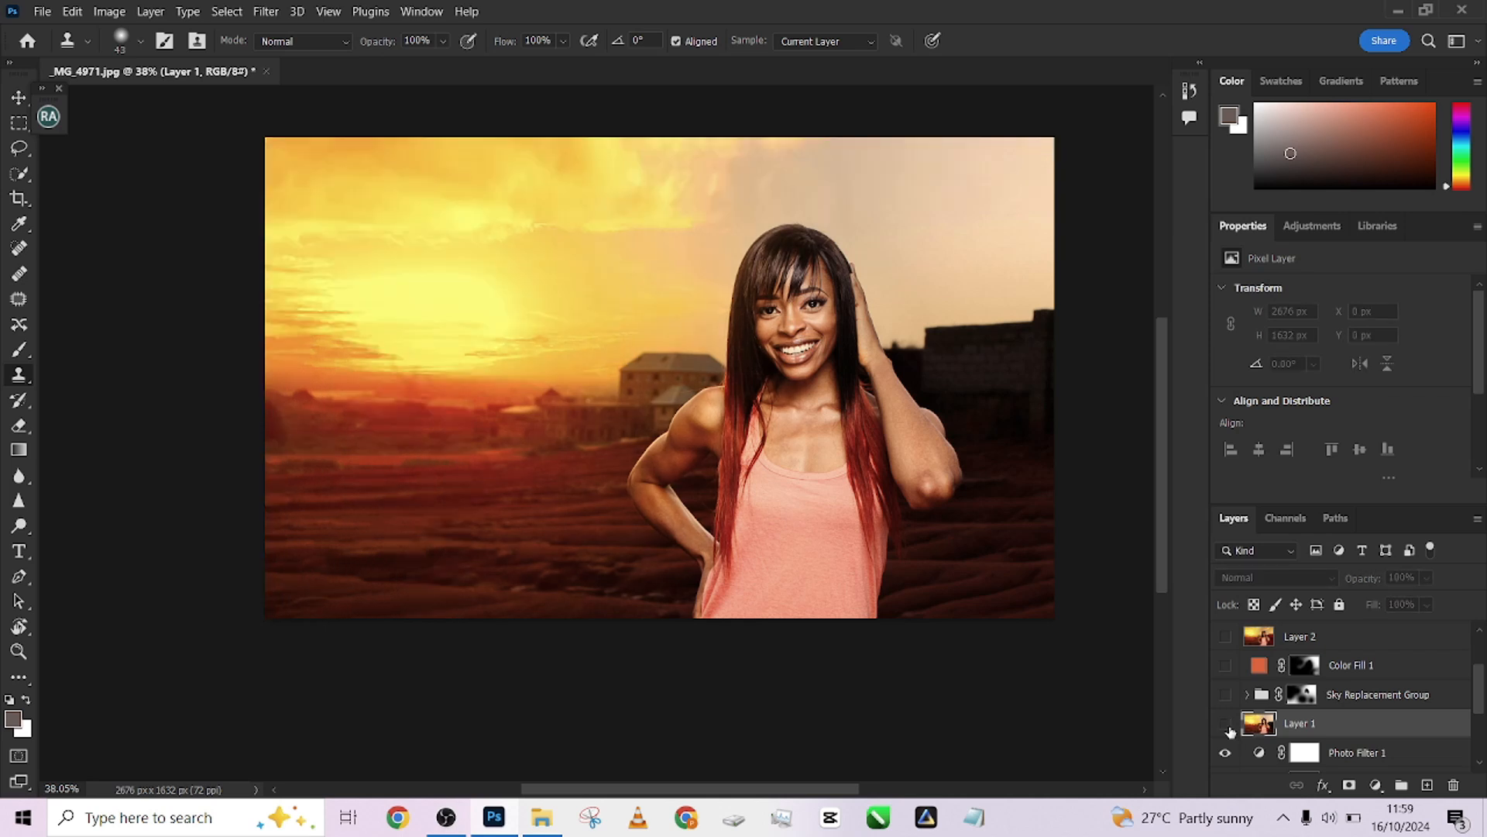
pyautogui.click(1227, 726)
pyautogui.click(1227, 726)
pyautogui.click(1227, 726)
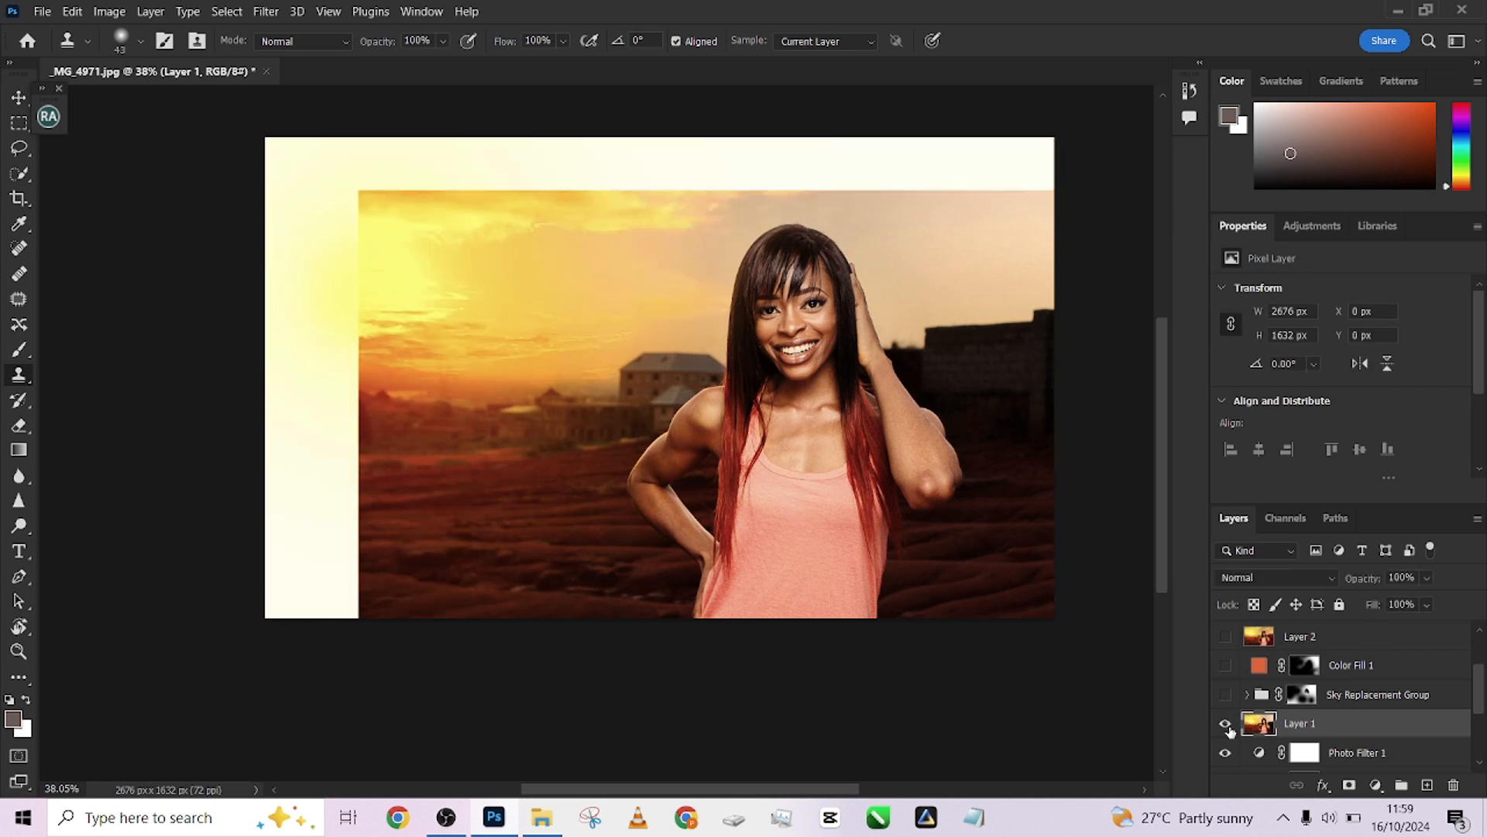
pyautogui.click(1227, 726)
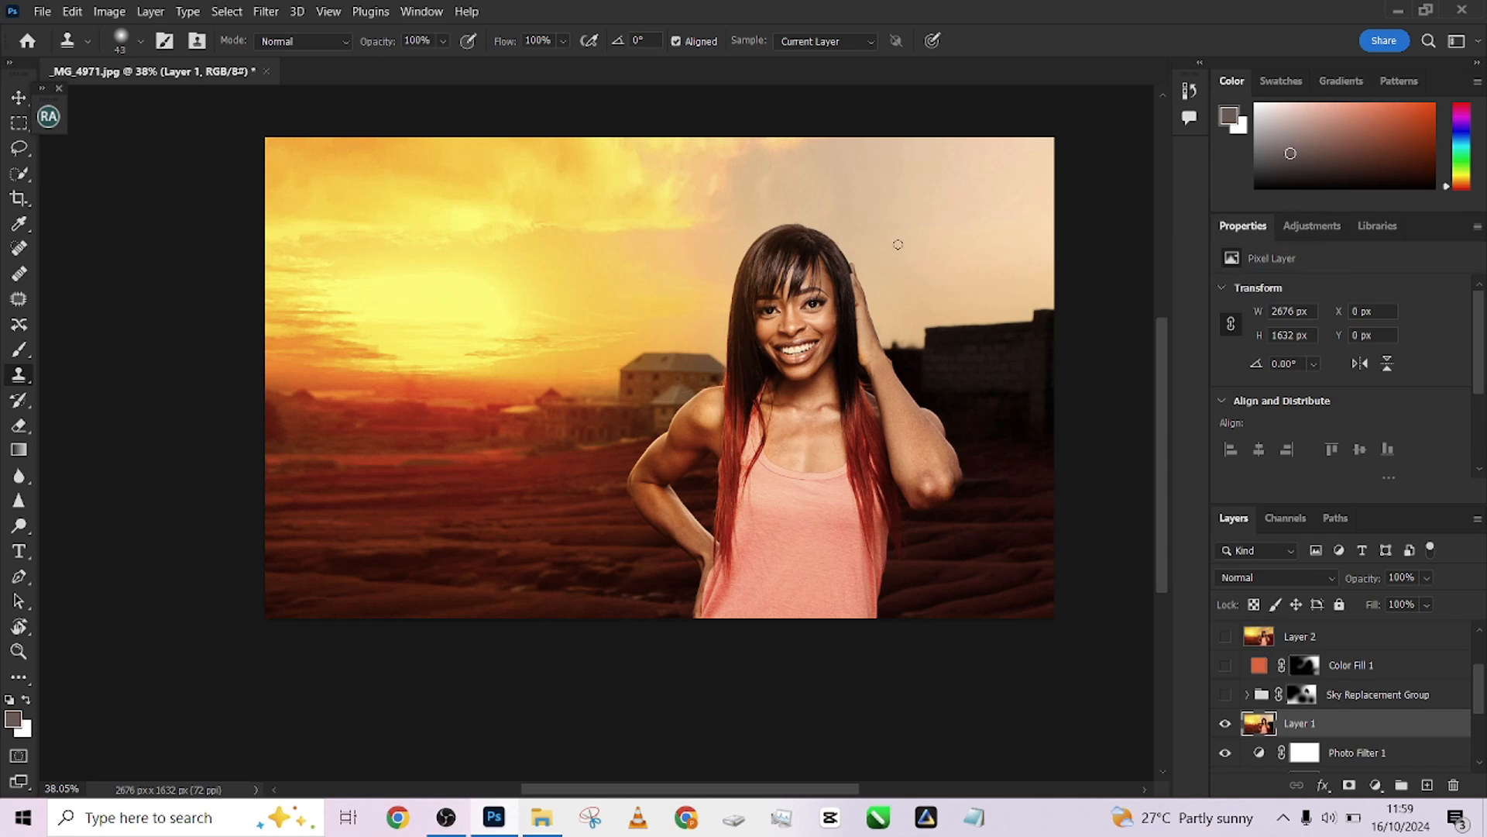
# Show and select the Sky Replacement Group, toggling its visibility to compare the replaced sky
pyautogui.click(1224, 695)
pyautogui.click(1369, 696)
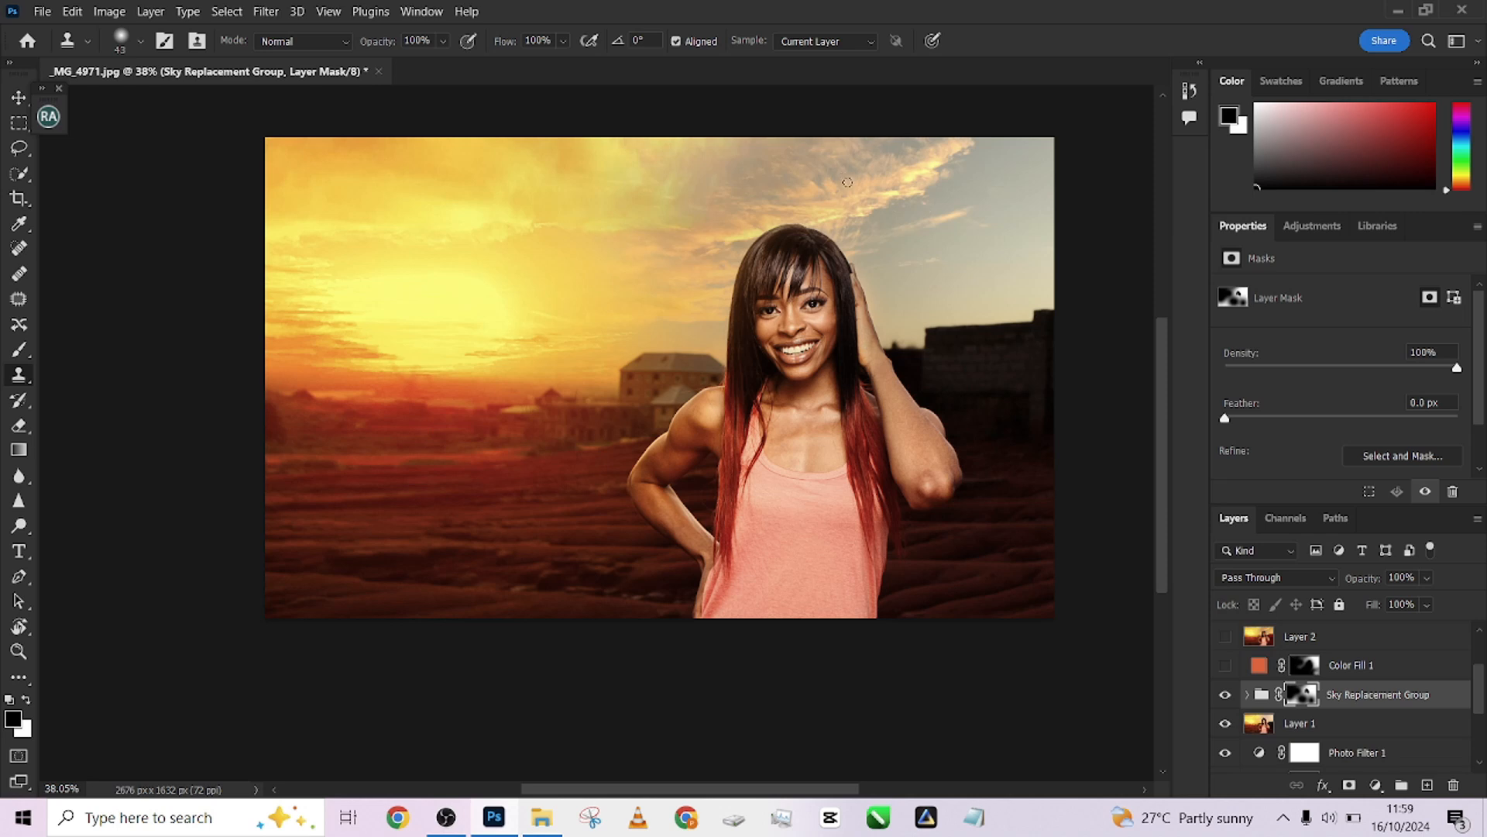
pyautogui.click(1224, 696)
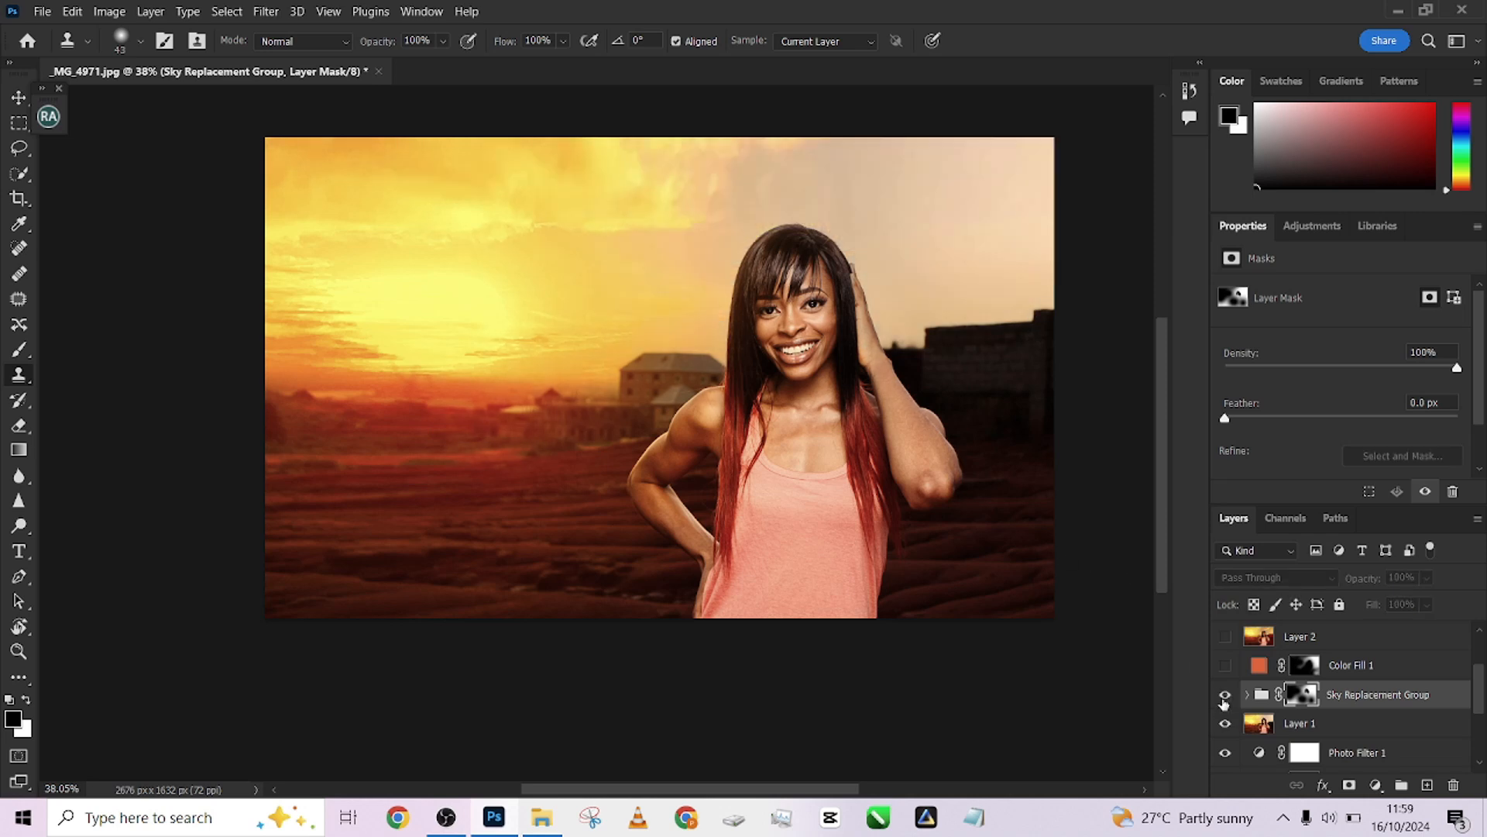
pyautogui.click(1224, 698)
pyautogui.click(1224, 696)
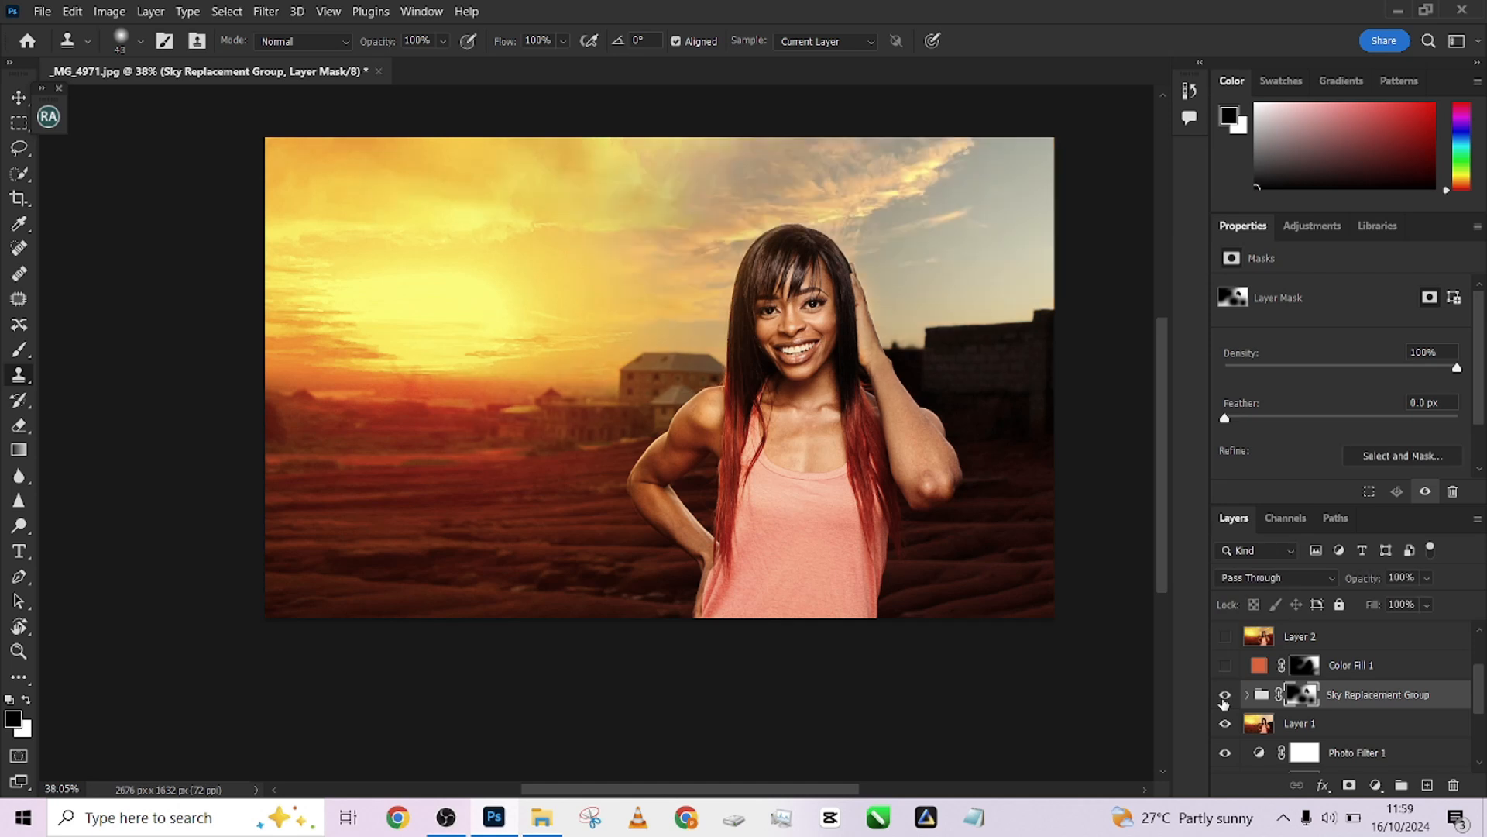
# Show and select the Color Fill 1 layer, toggling its visibility to compare its red tint
pyautogui.click(1226, 668)
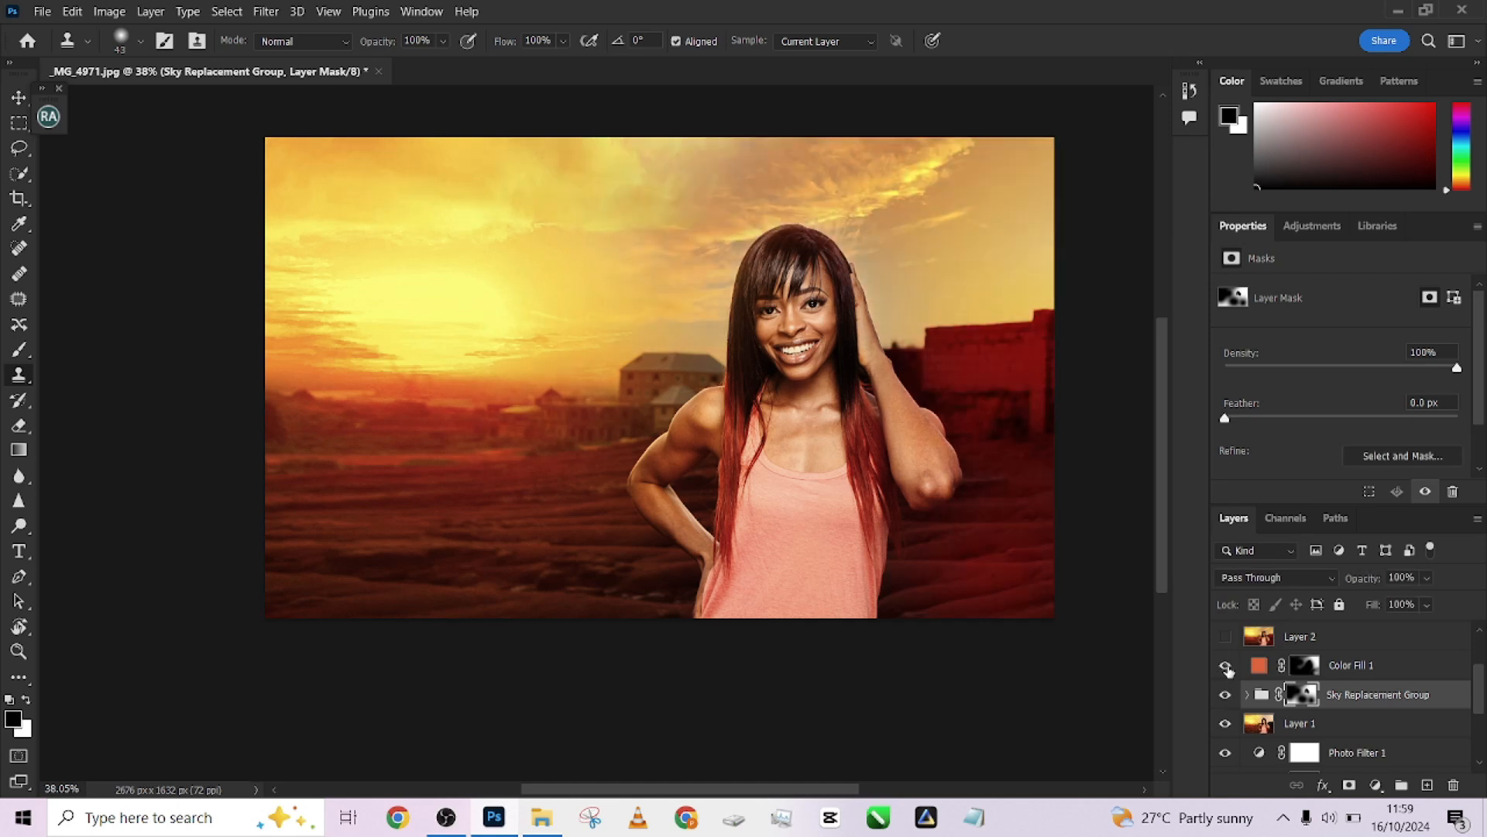
pyautogui.click(1417, 674)
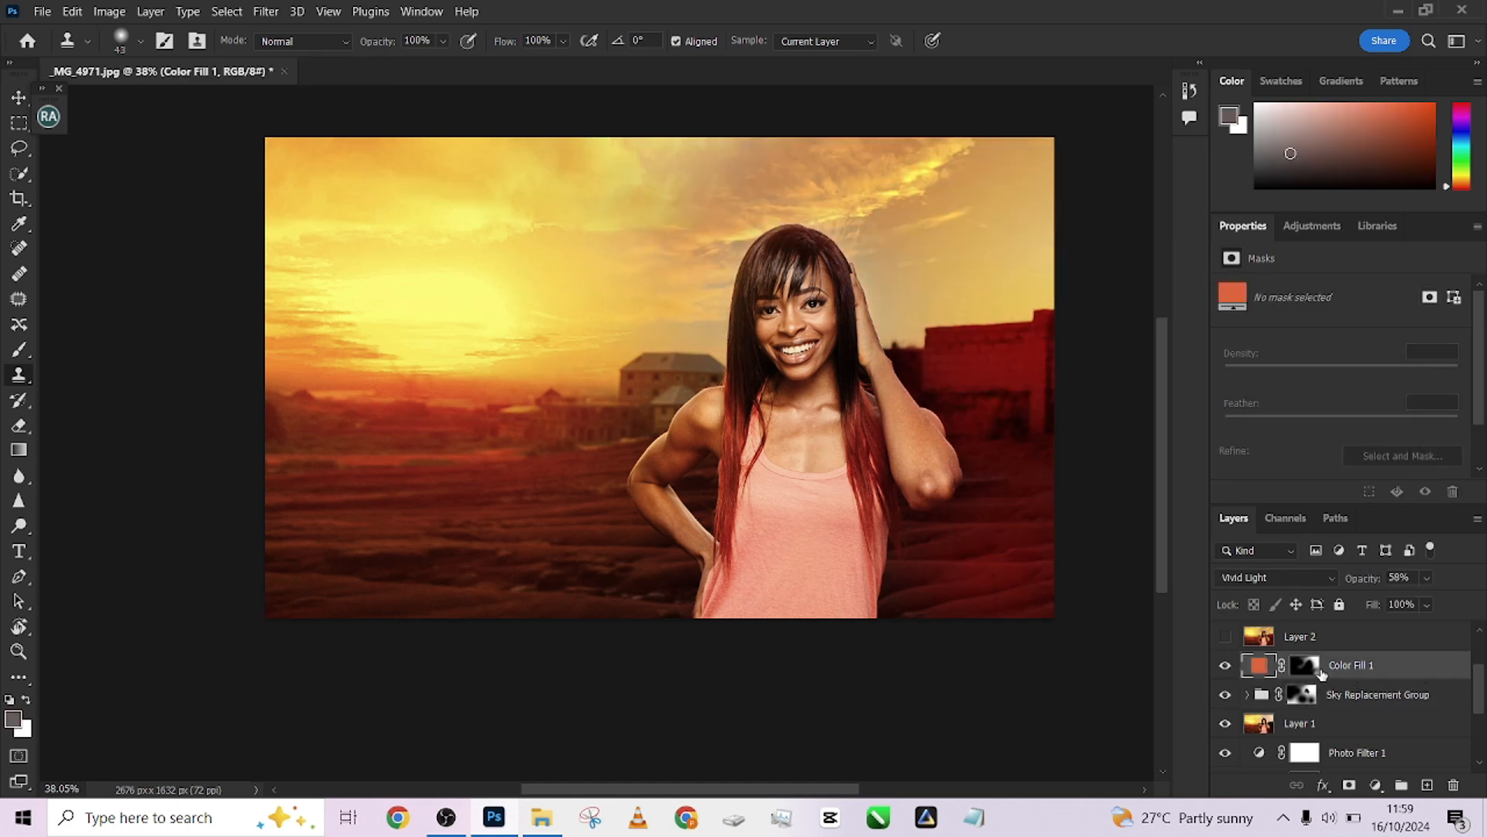
pyautogui.click(1225, 664)
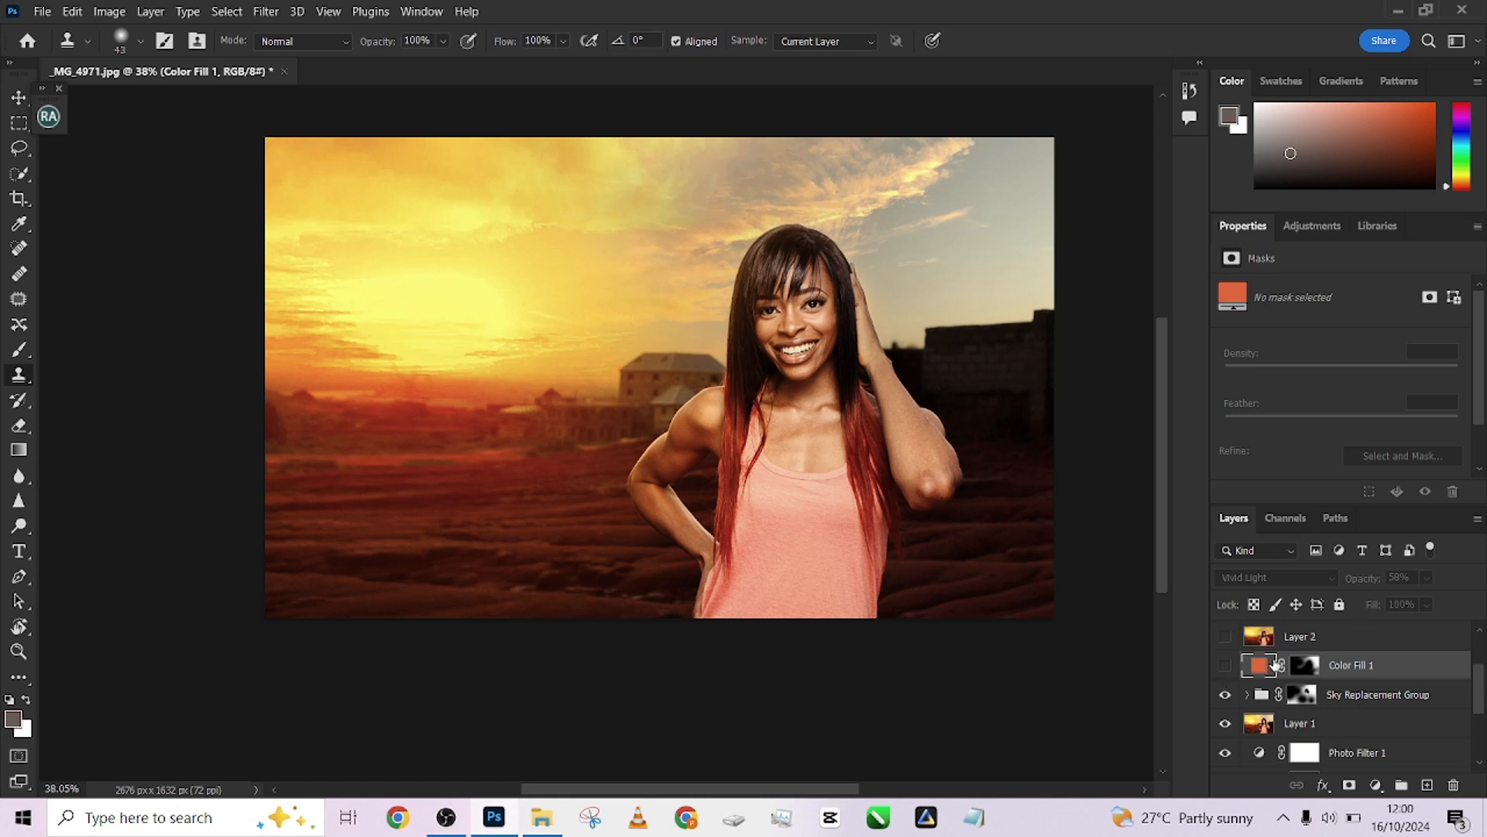
pyautogui.click(1226, 665)
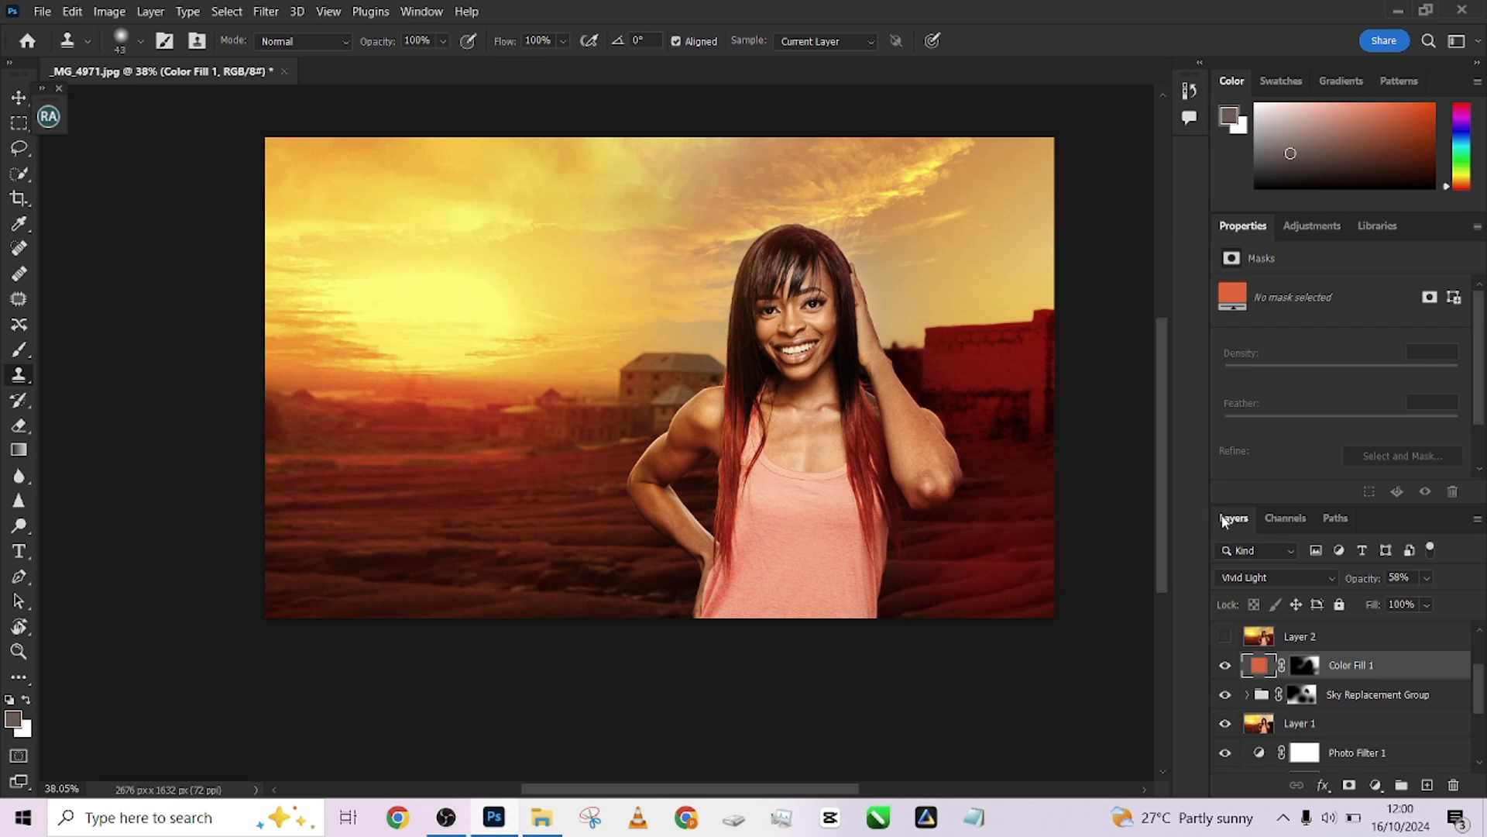
# Select Layer 2 and show Layer 2, Layer 2 copy and Layer 3, toggling Layer 3 to compare its blur
pyautogui.click(1355, 644)
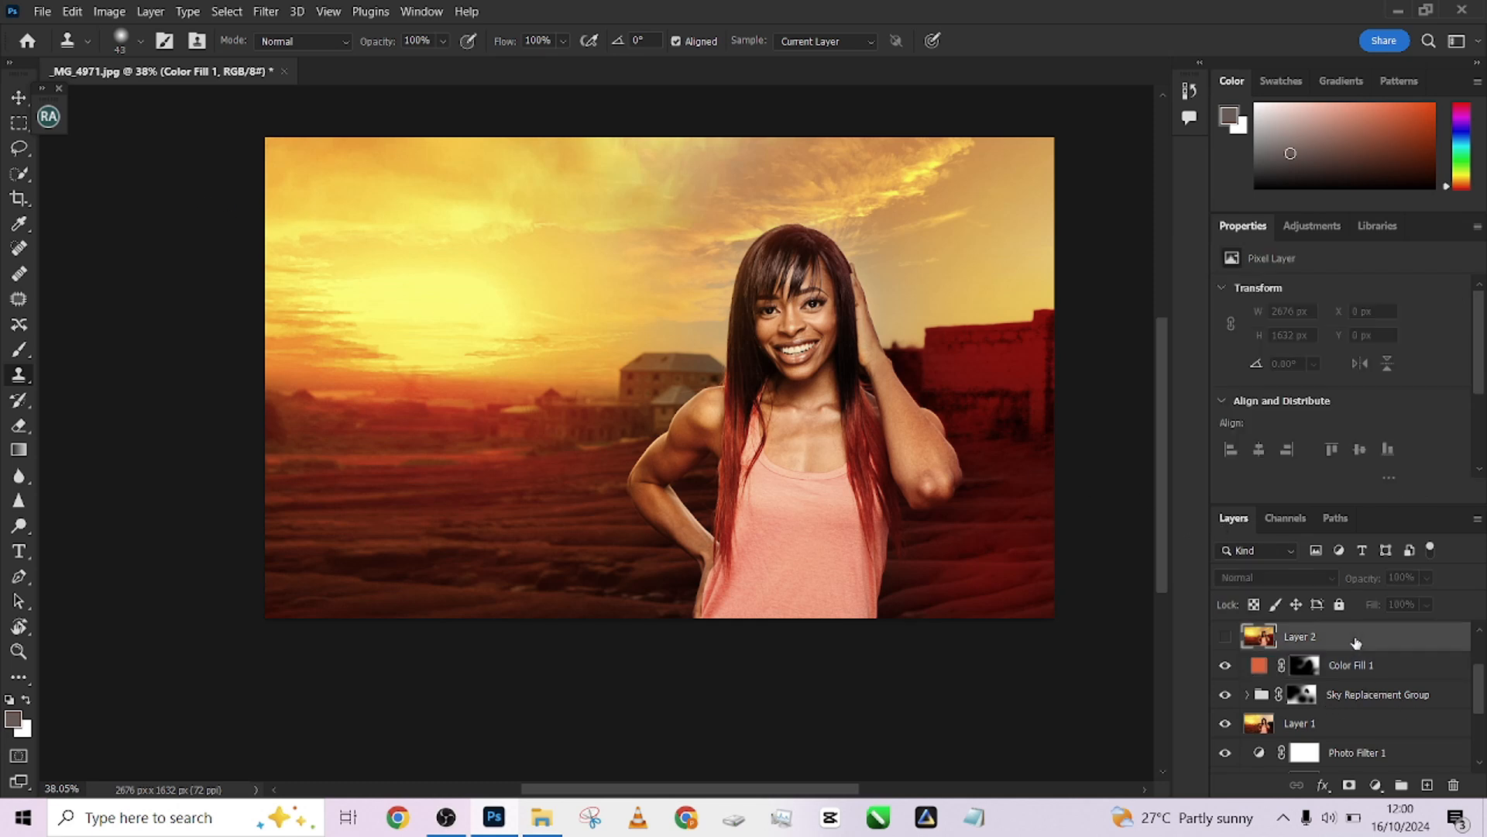
pyautogui.scroll(2, 1433, 682)
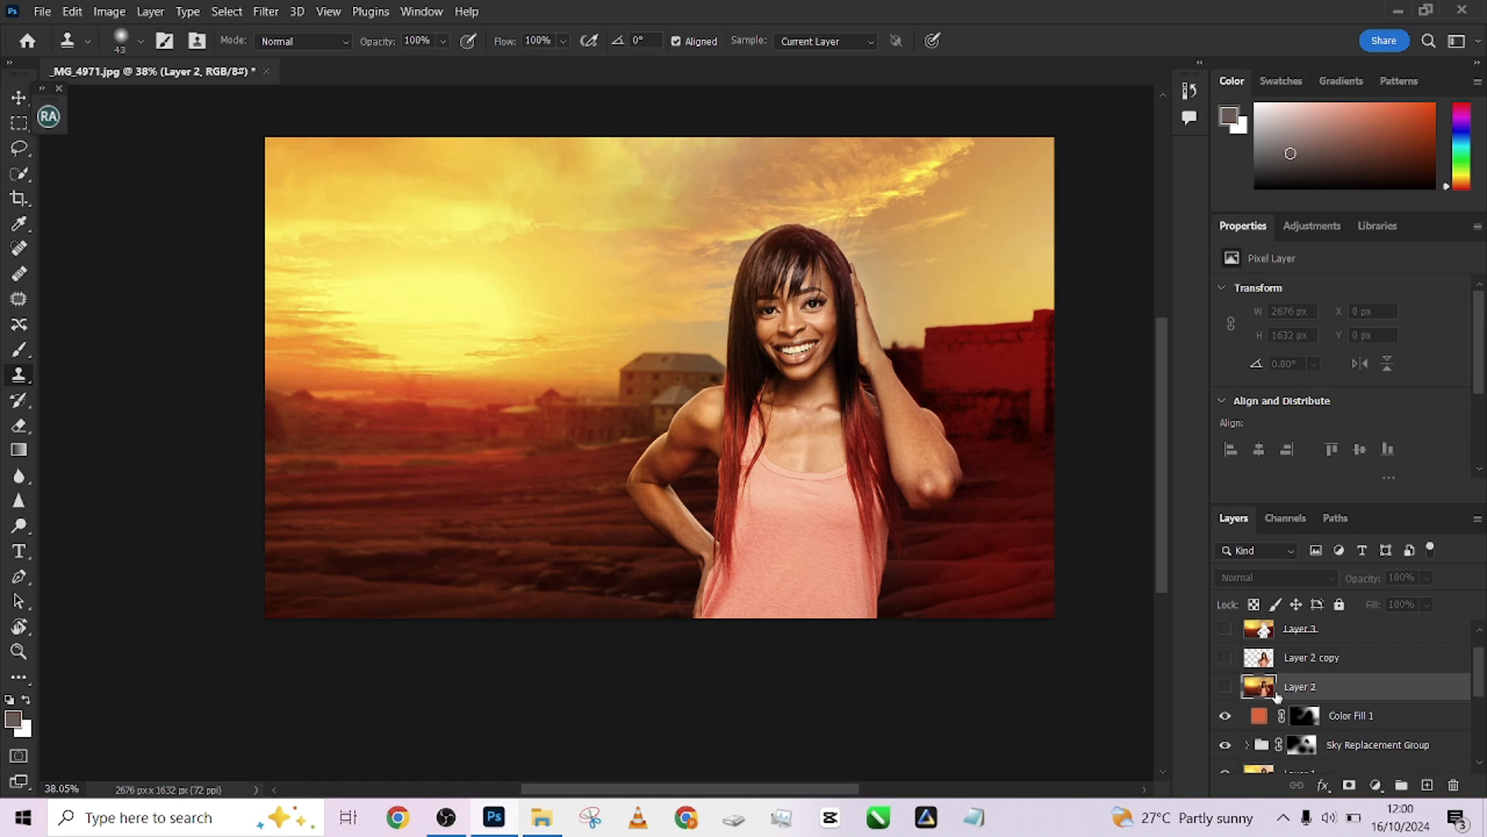
pyautogui.click(1225, 687)
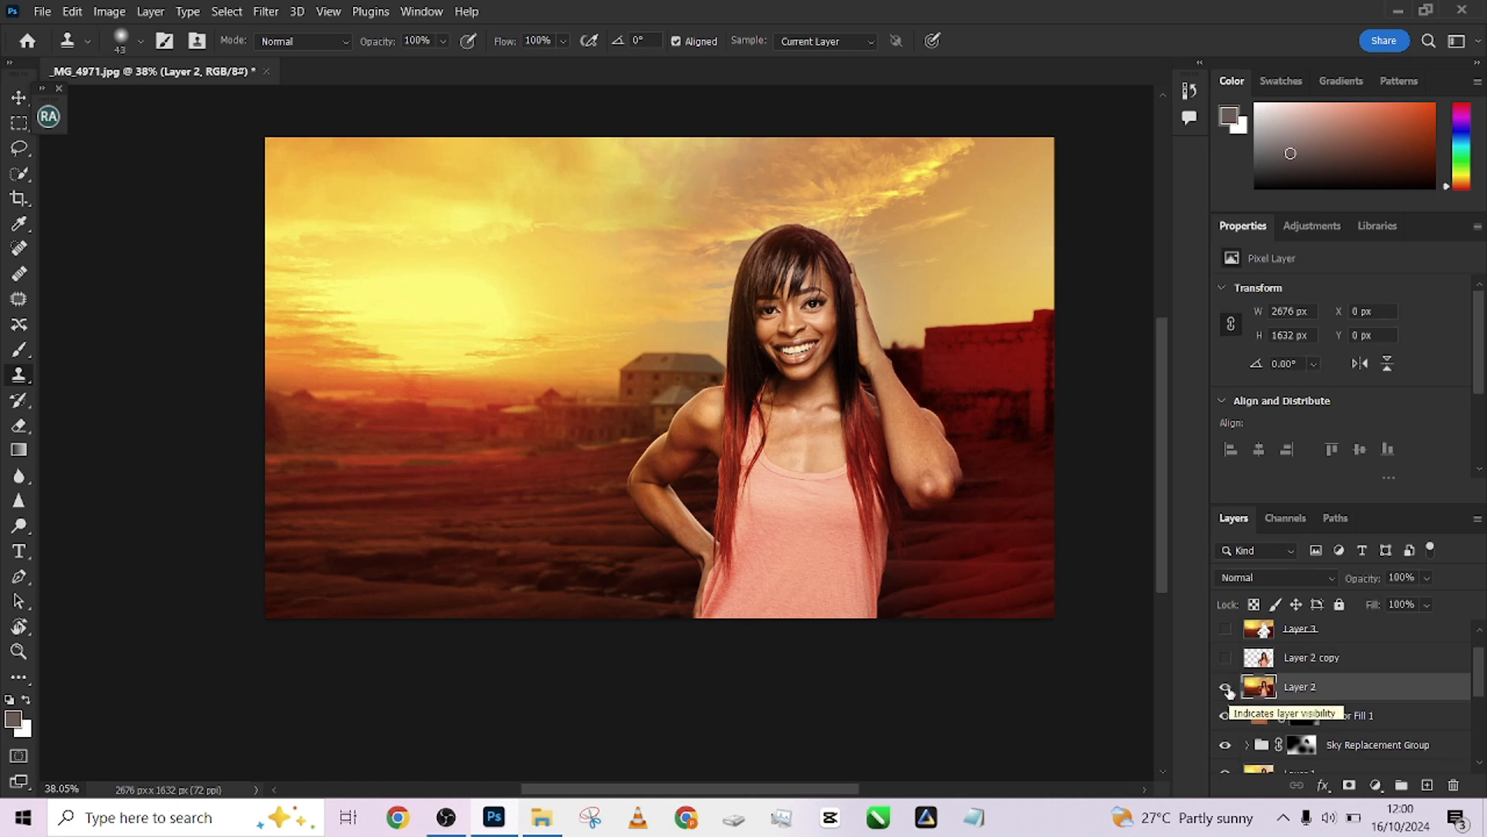
pyautogui.click(1226, 658)
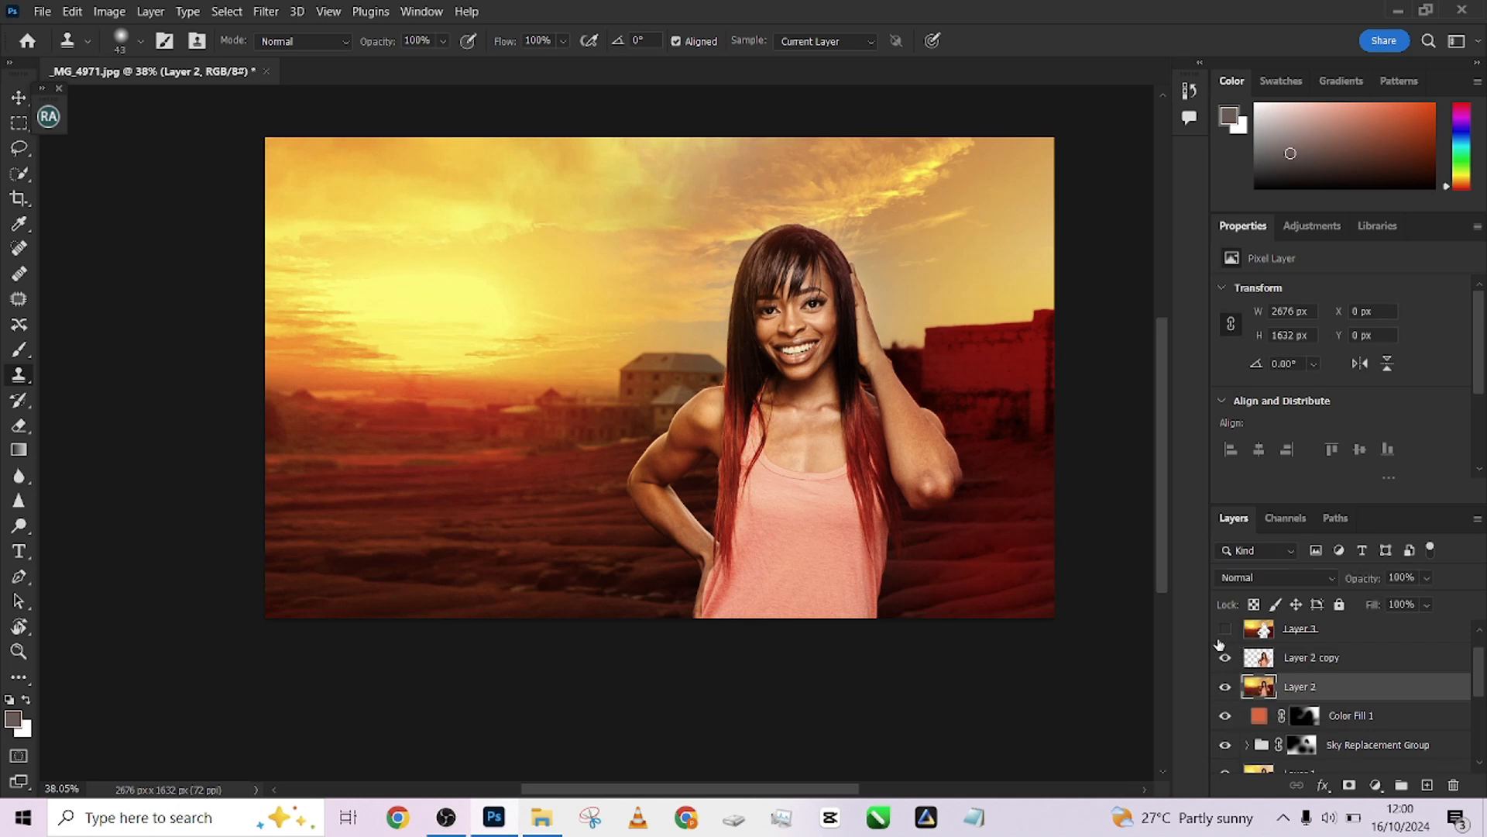
pyautogui.click(1226, 629)
pyautogui.moveTo(1477, 678); pyautogui.dragTo(1481, 663)
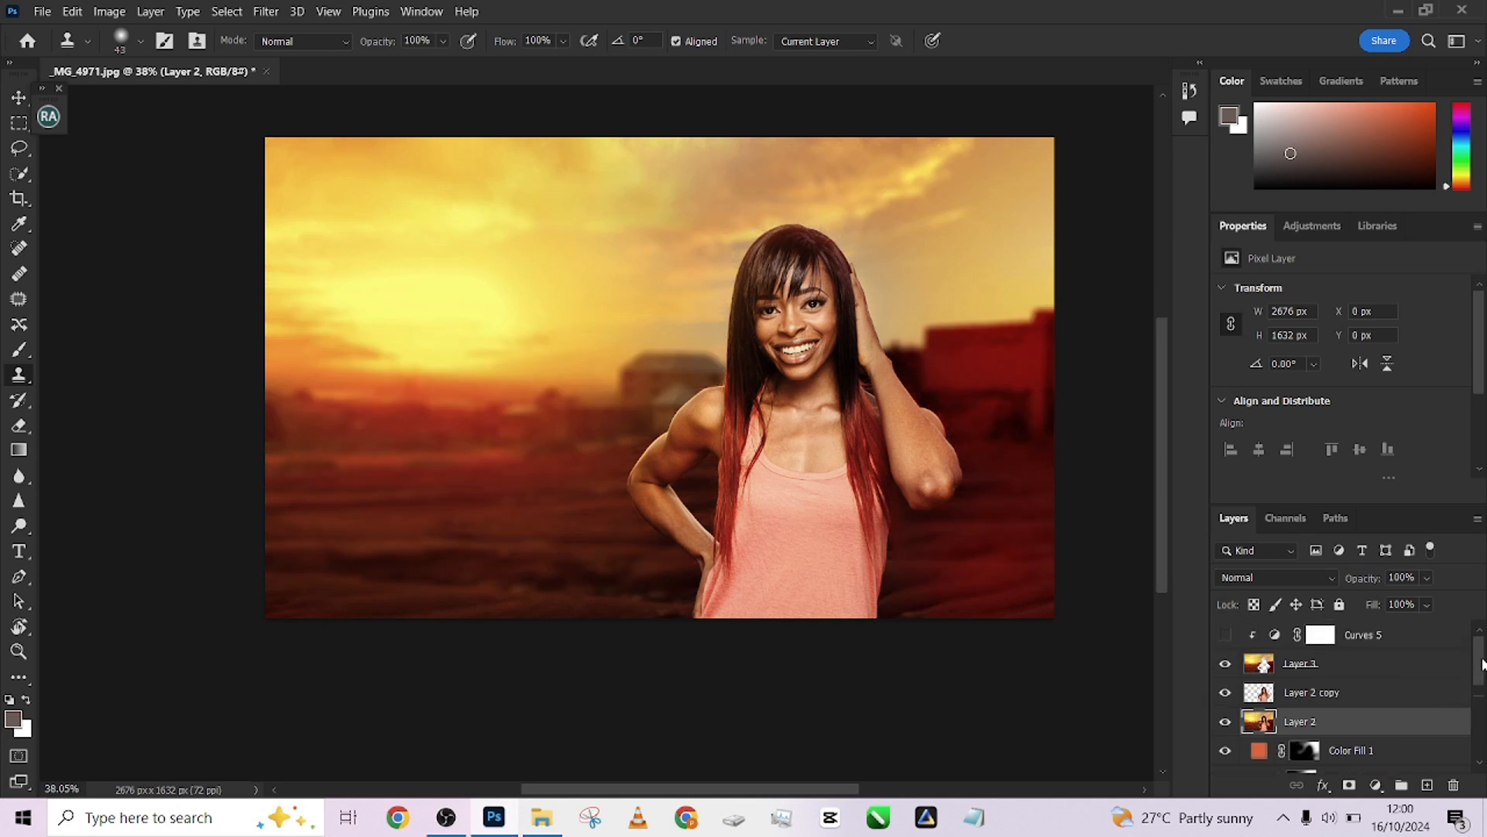
pyautogui.click(1226, 664)
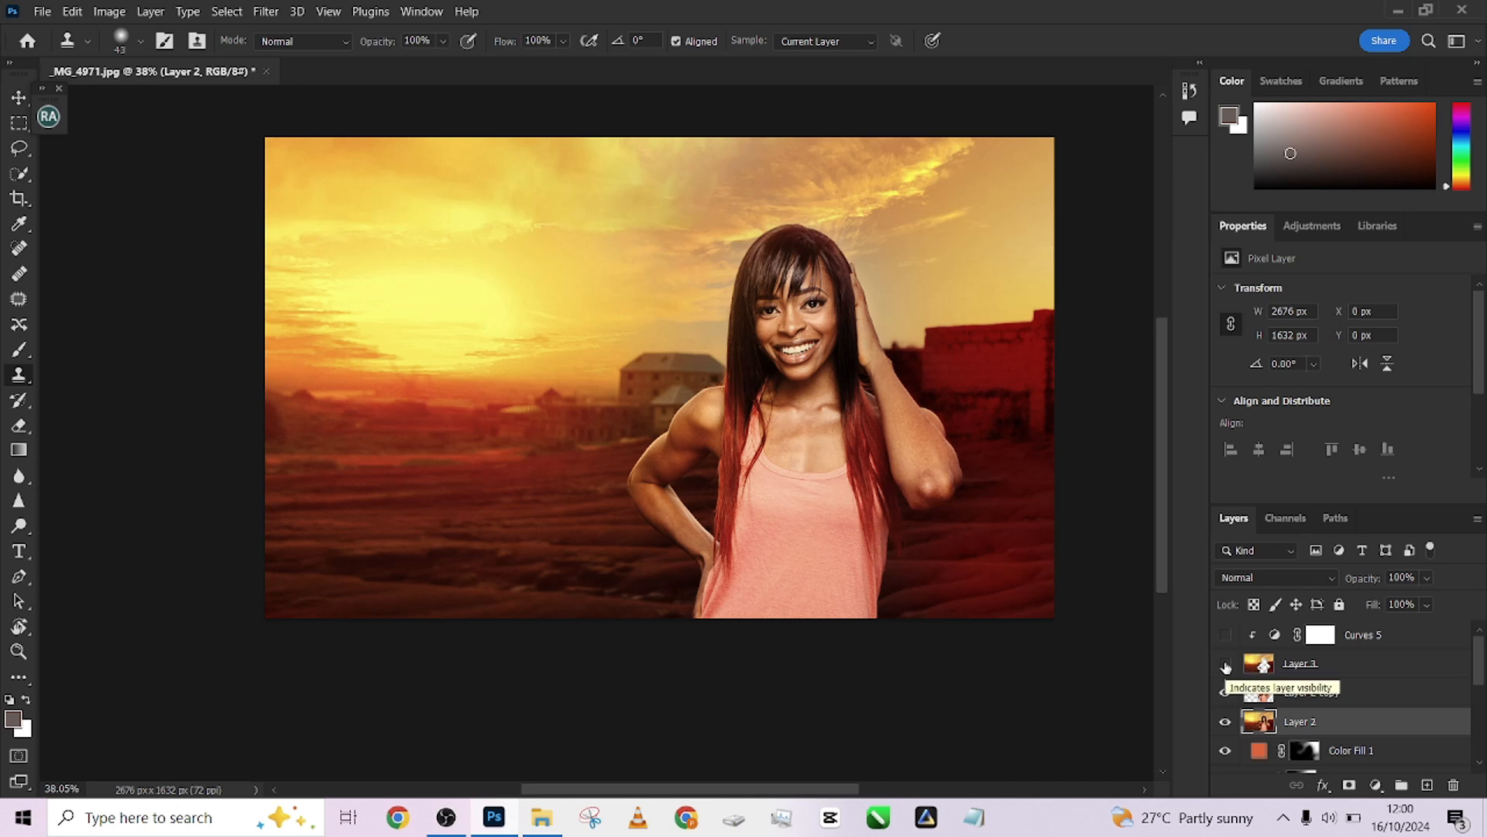
pyautogui.click(1225, 664)
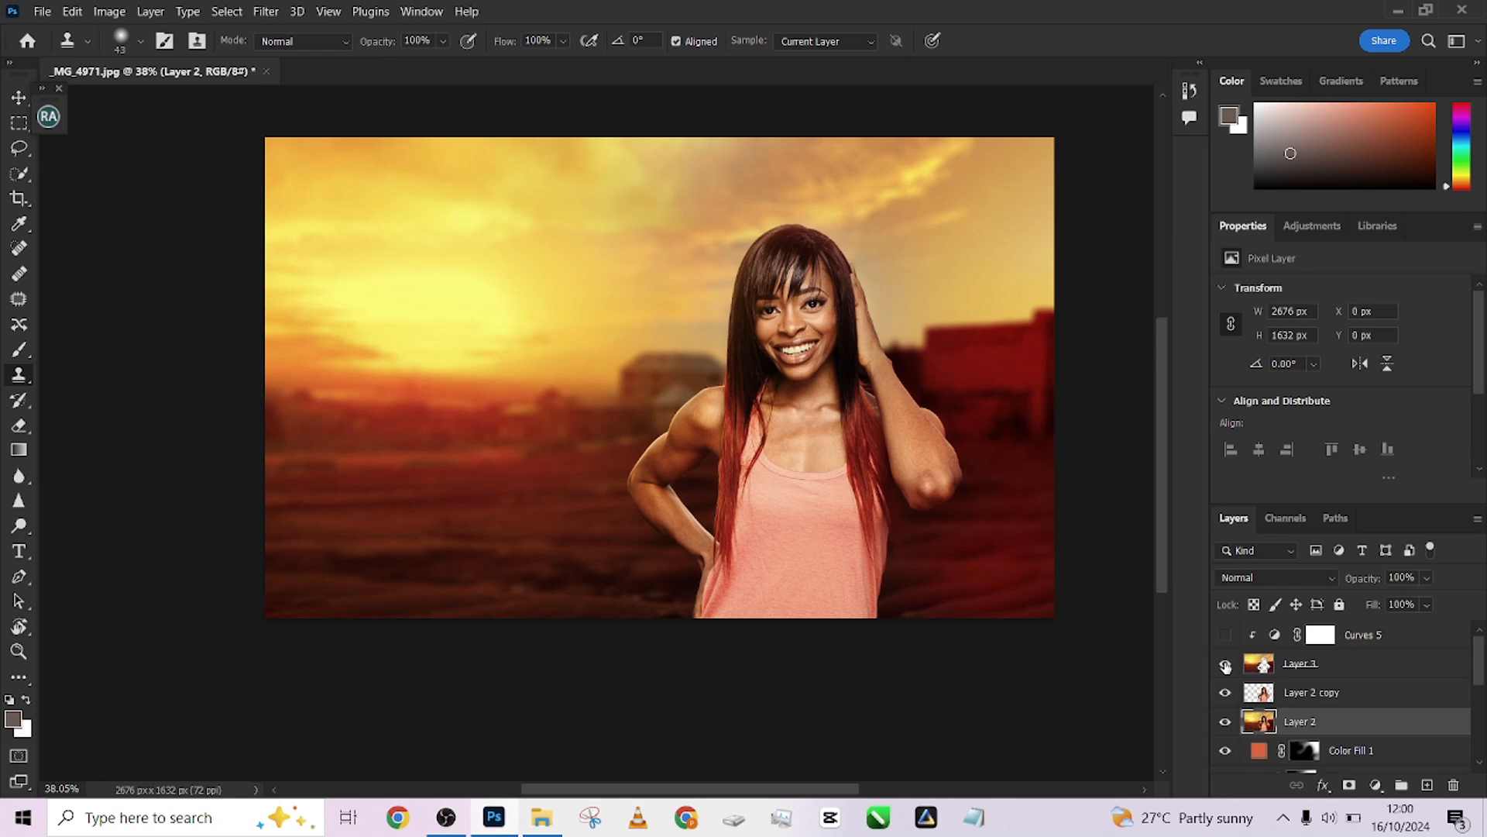
pyautogui.click(446, 818)
pyautogui.click(446, 819)
# Select and show the Curves 5 adjustment layer, toggling its visibility to compare its darkening effect
pyautogui.click(1406, 637)
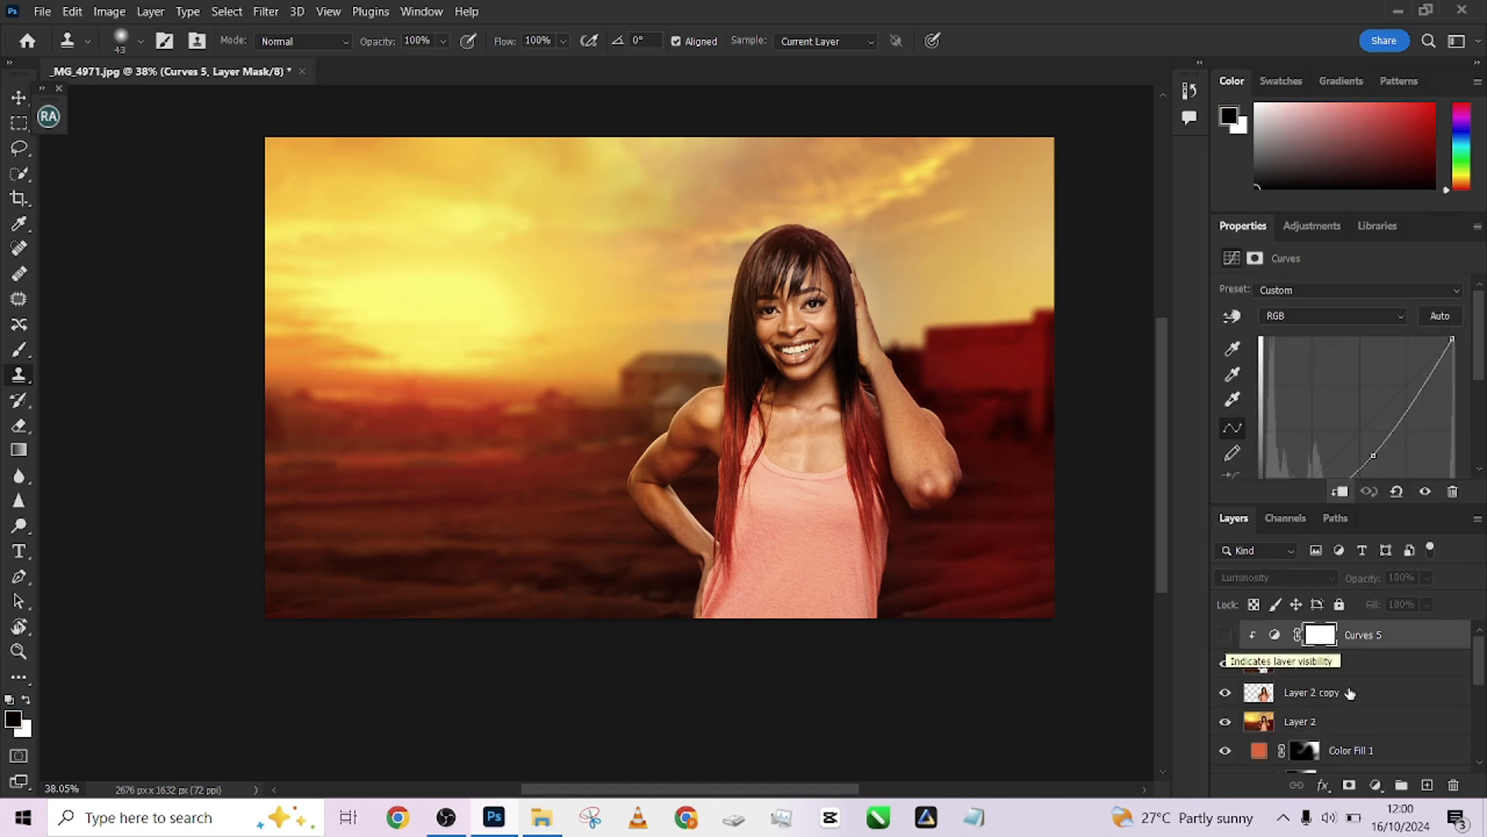
pyautogui.click(1225, 635)
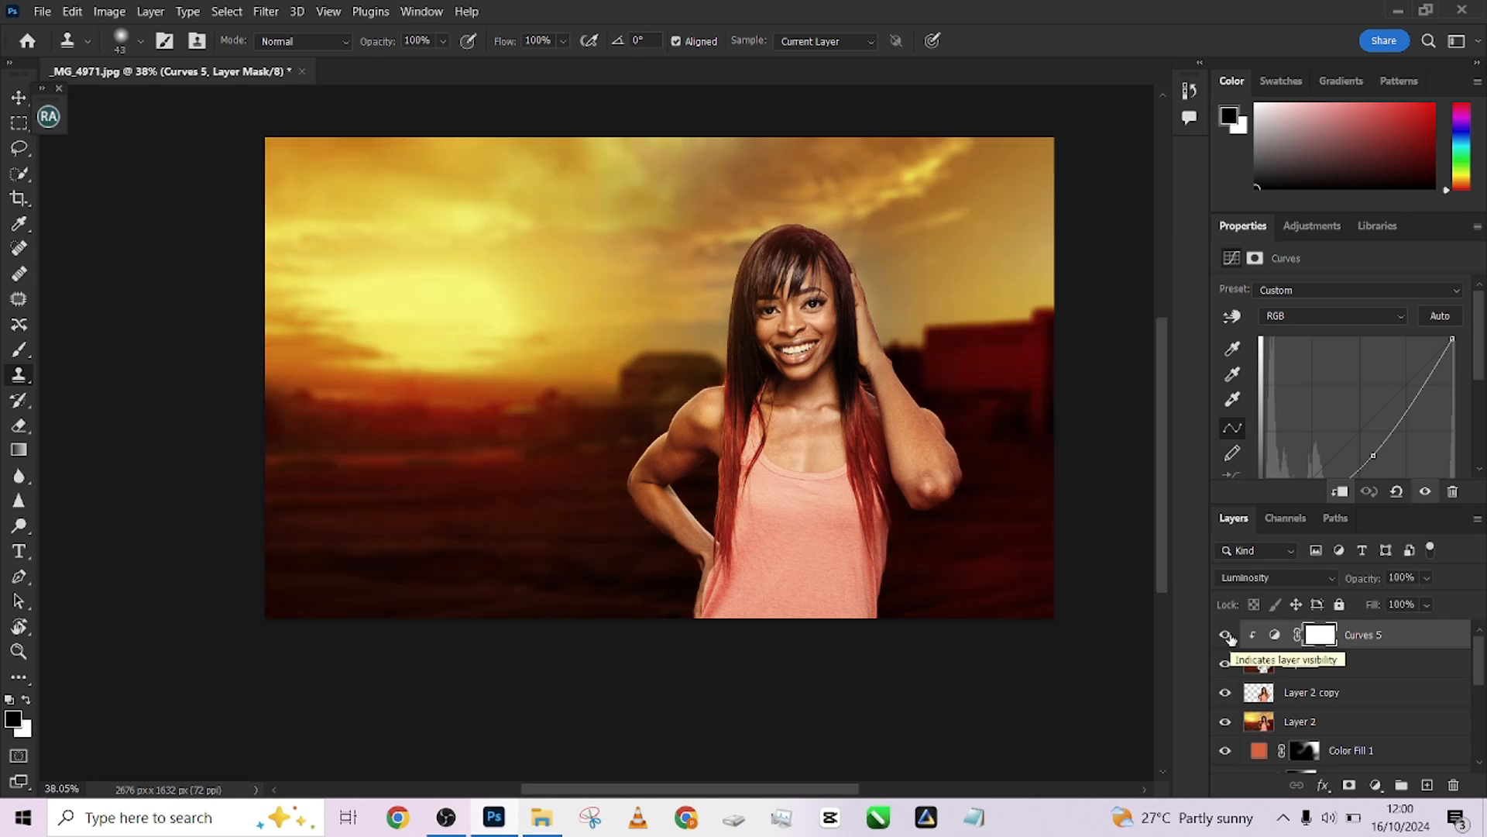
pyautogui.click(1225, 635)
pyautogui.click(1225, 635)
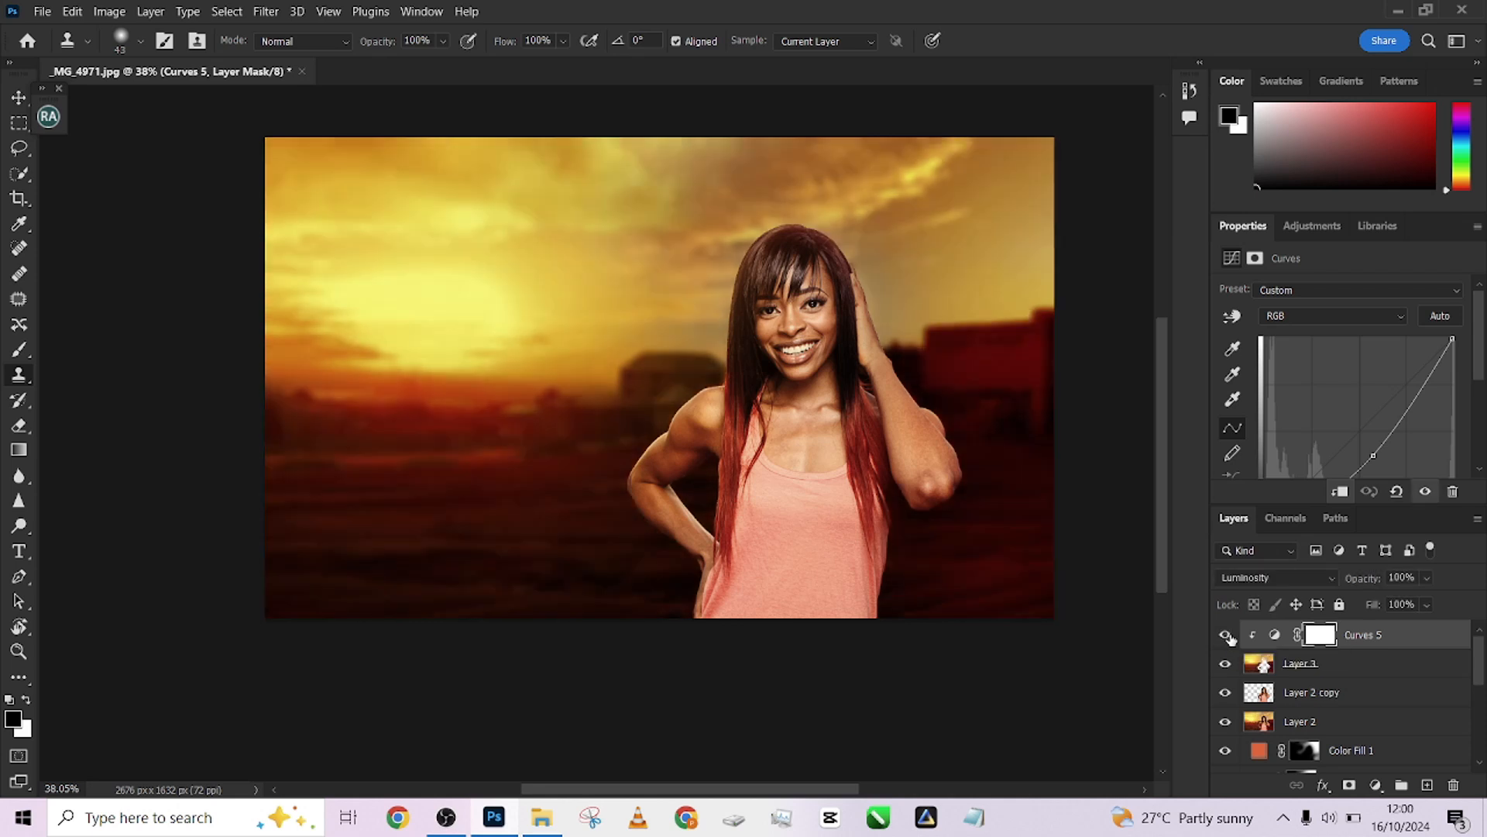
pyautogui.click(1225, 635)
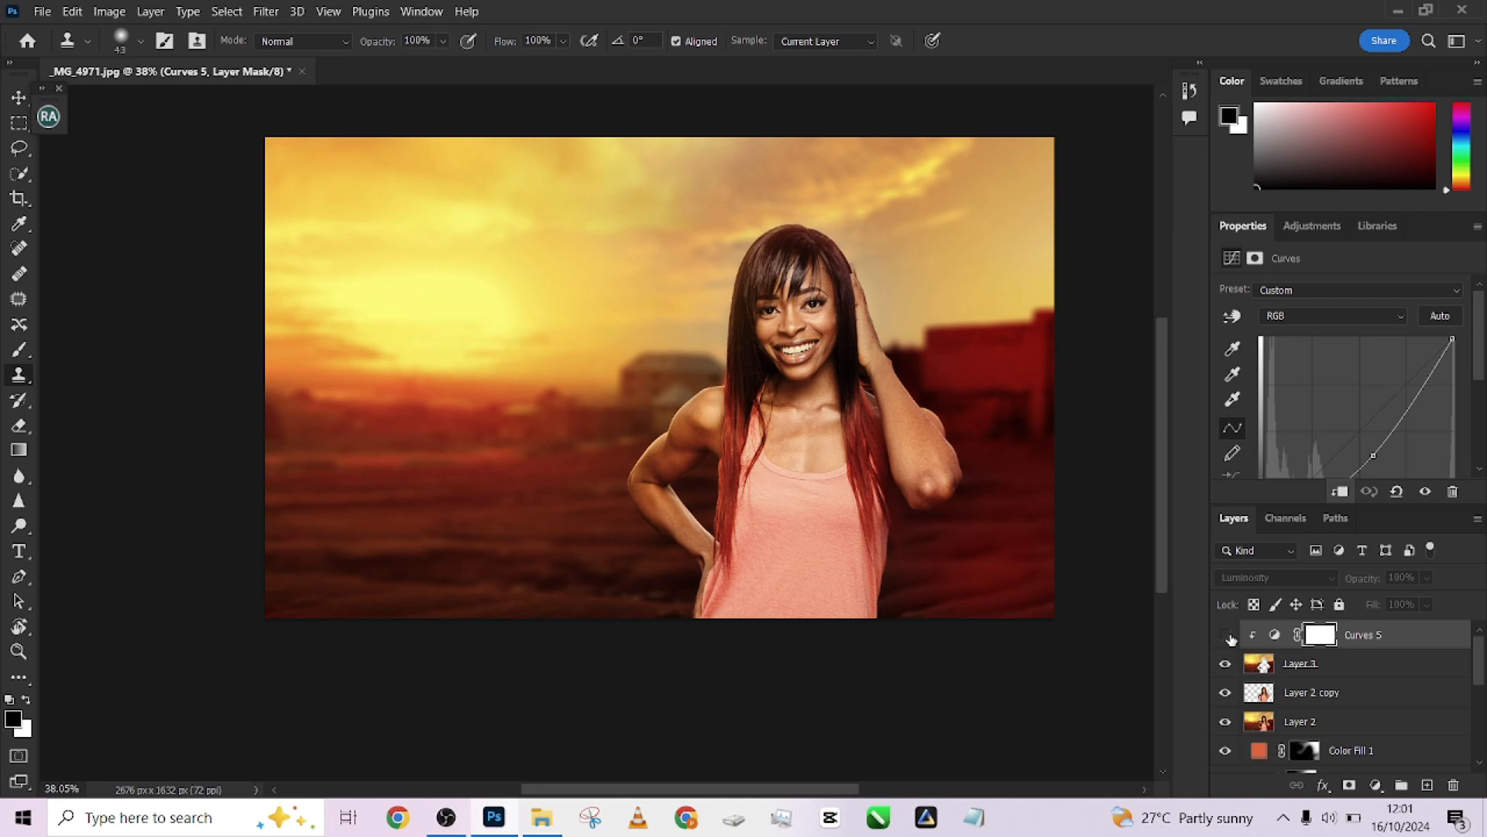
pyautogui.click(1227, 635)
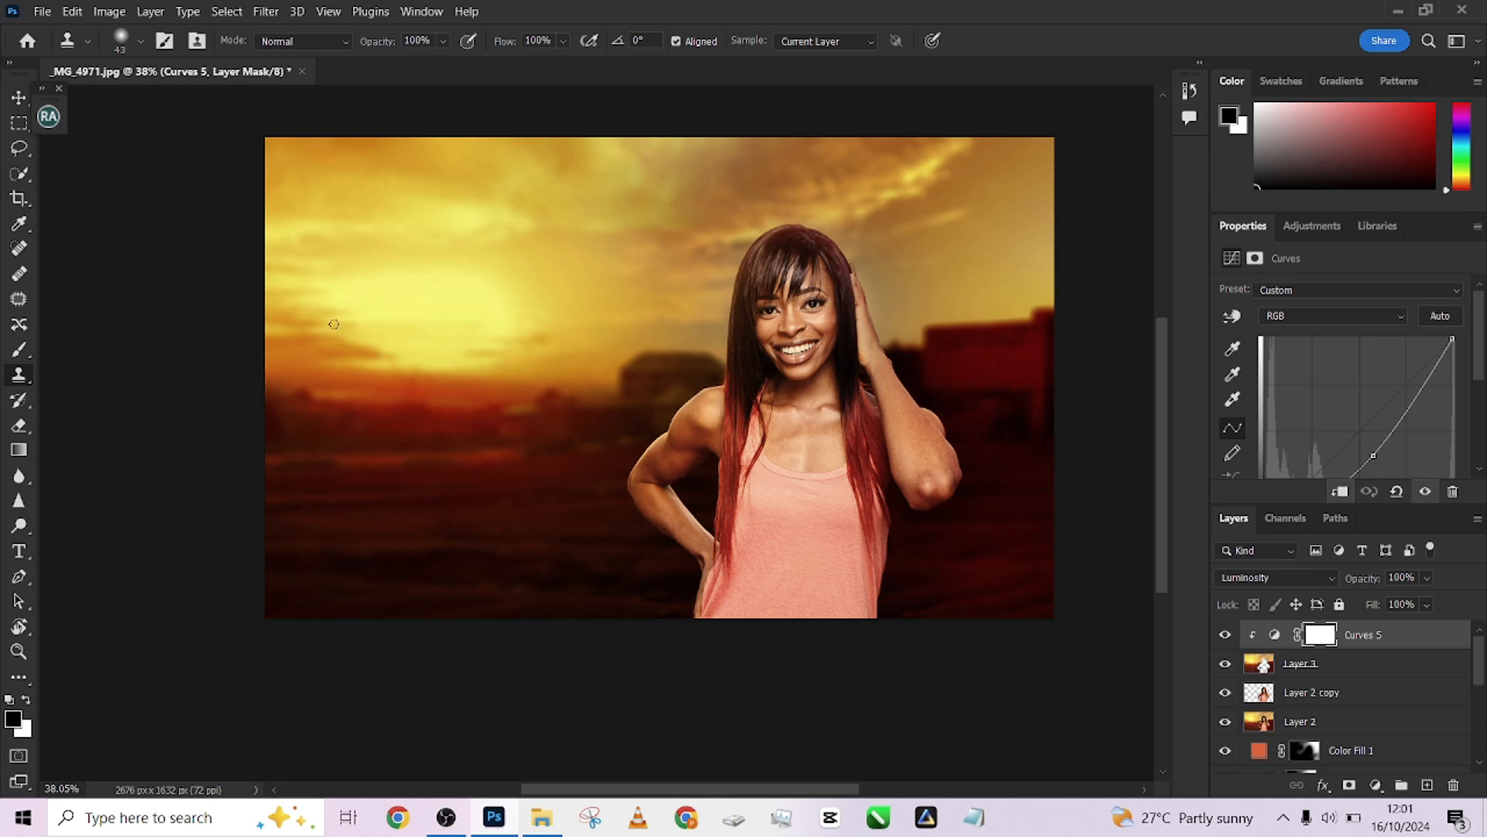
pyautogui.click(1227, 638)
pyautogui.click(1227, 639)
pyautogui.click(1229, 637)
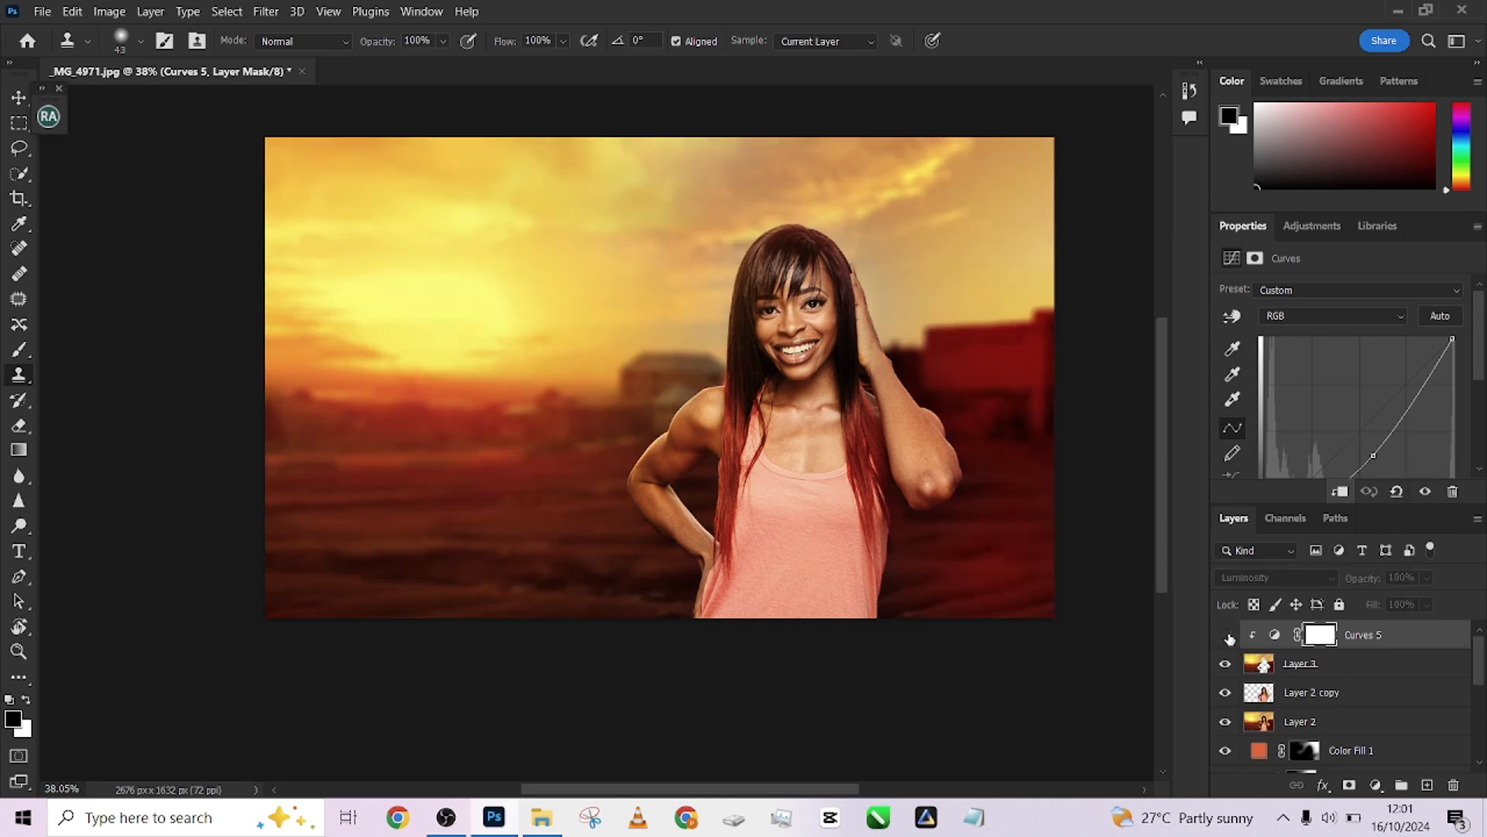
pyautogui.click(1229, 637)
pyautogui.click(1228, 636)
pyautogui.click(1227, 637)
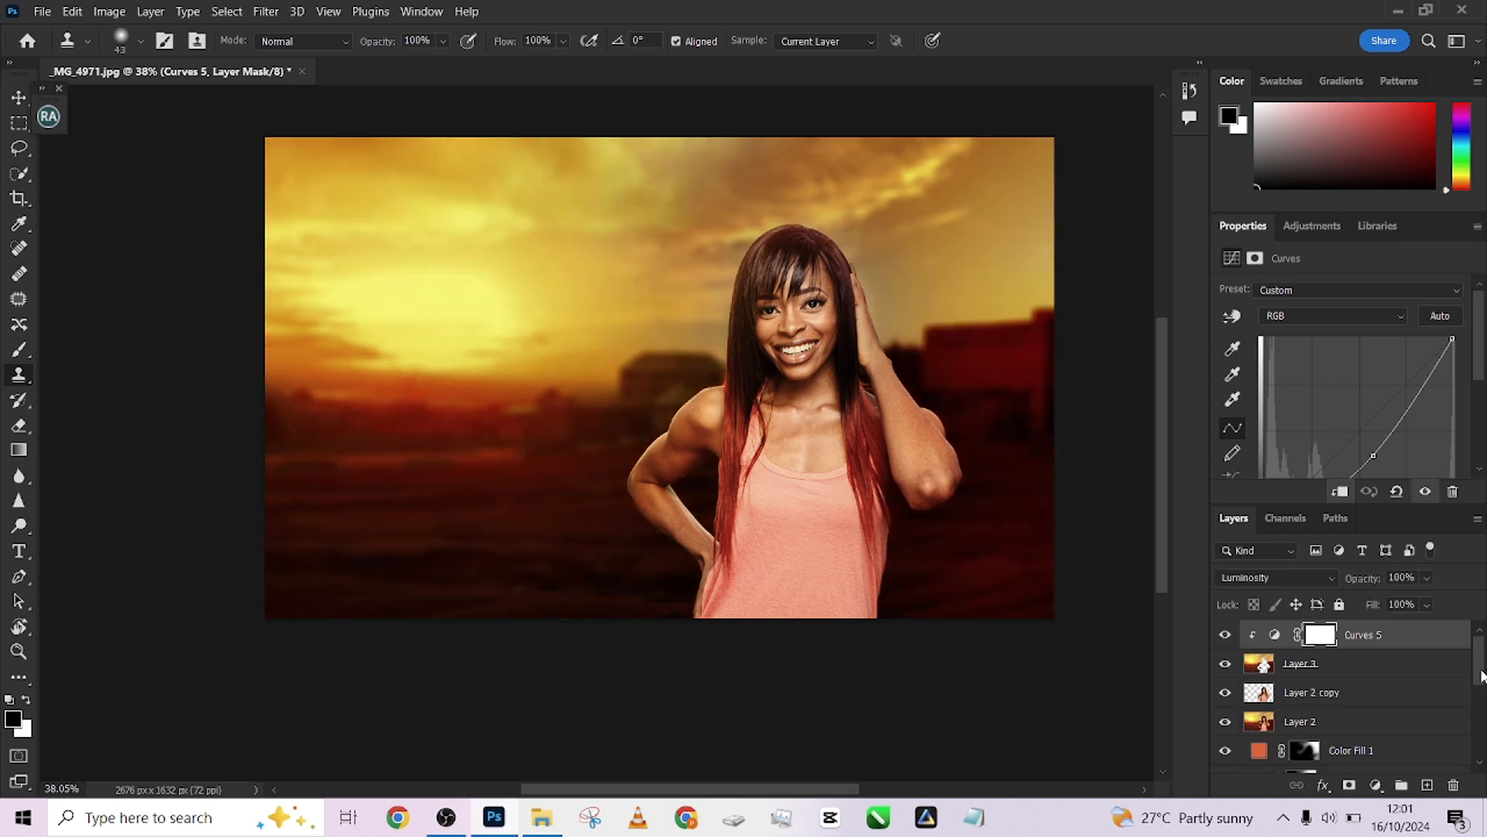
# Stamp all visible layers into a new merged layer at the top of the stack
pyautogui.hotkey('ctrl', 'shift', 'alt', 'e')
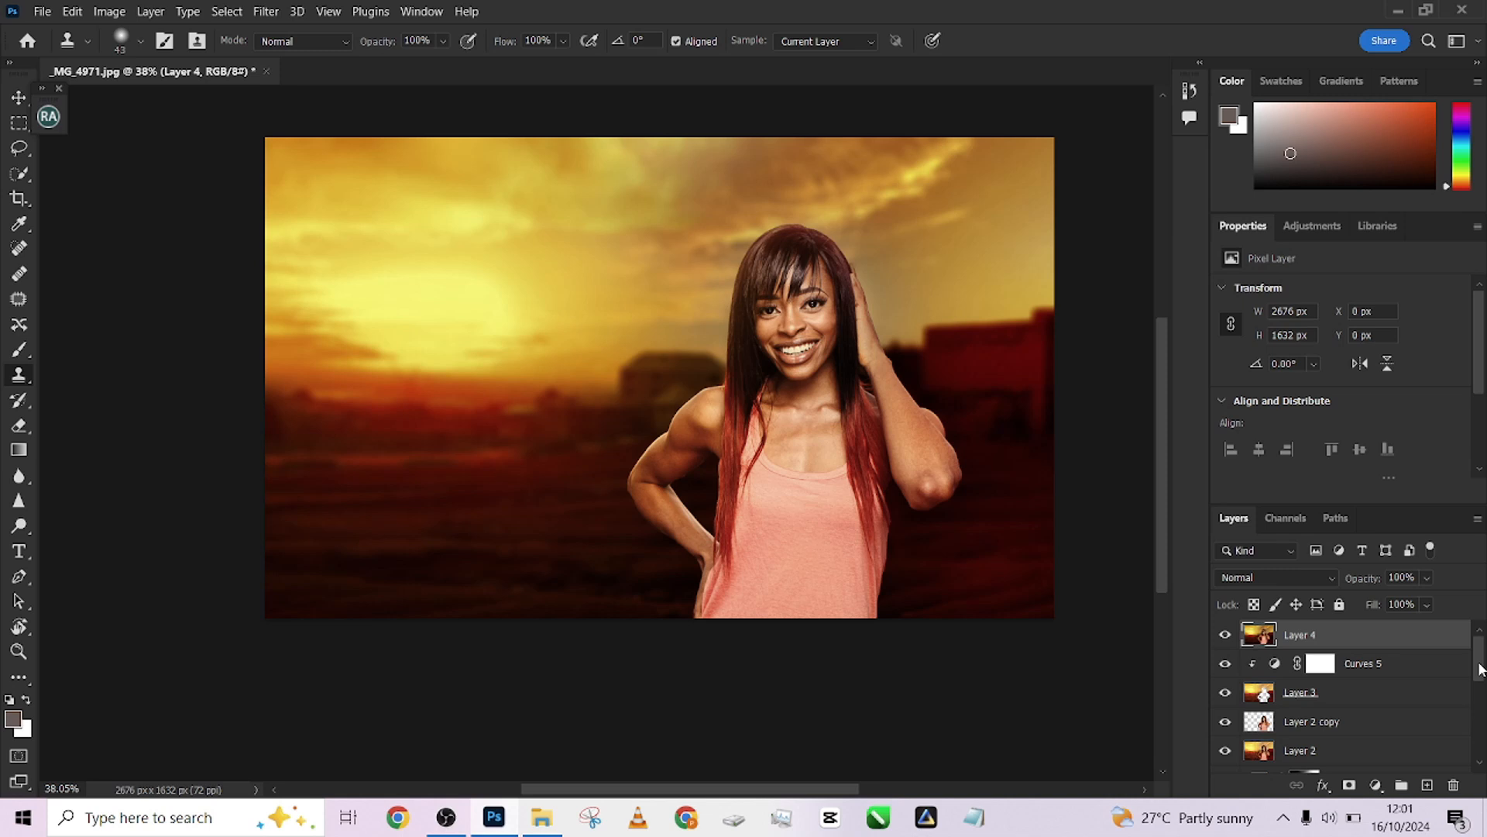
# Select every layer from Curves 5 down to the Background and merge them into a single layer
pyautogui.scroll(-4, 1290, 724)
pyautogui.scroll(4, 1297, 723)
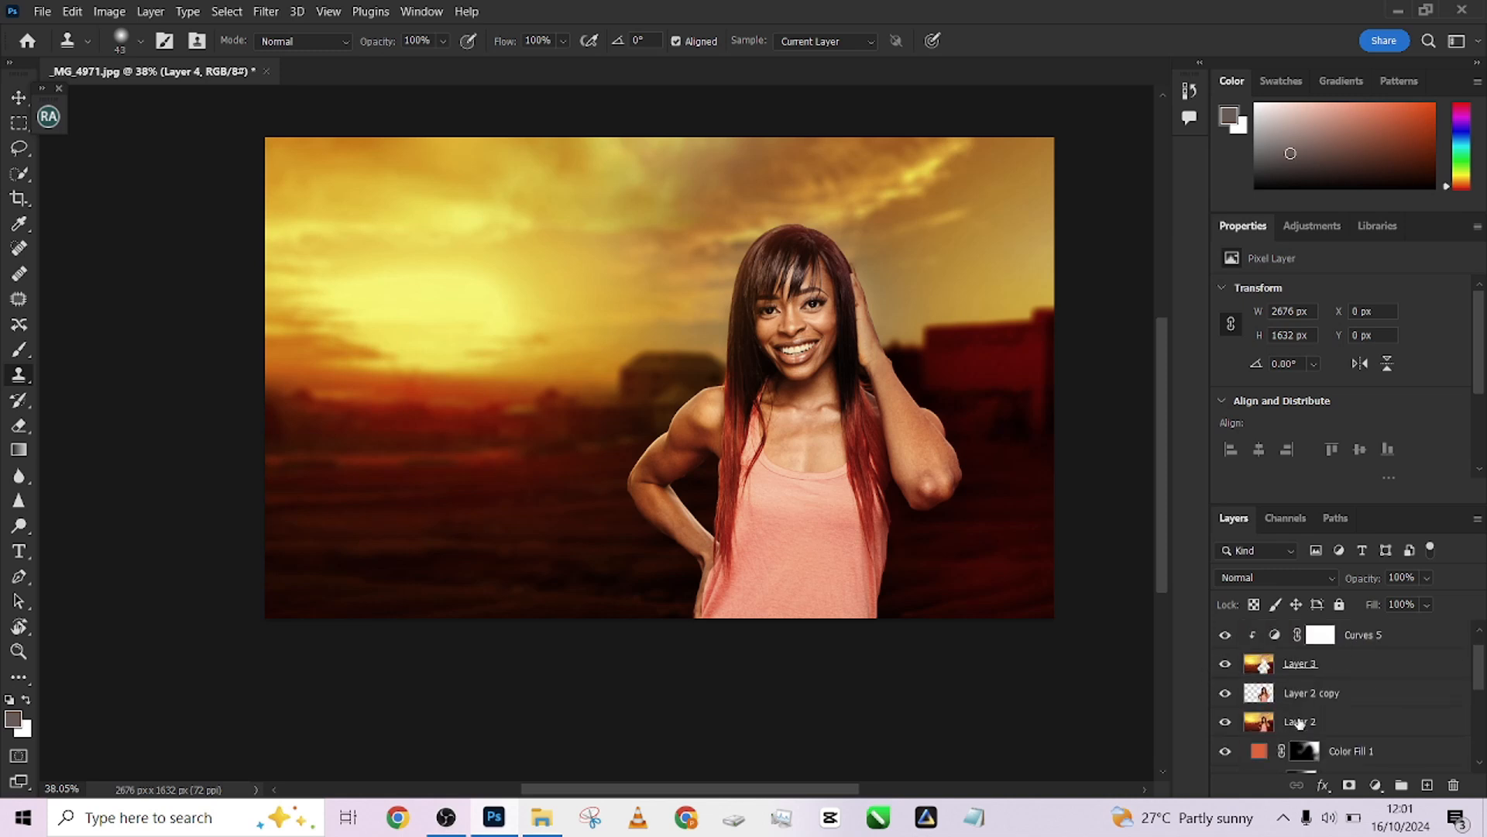
pyautogui.click(1364, 663)
pyautogui.scroll(-4, 1348, 690)
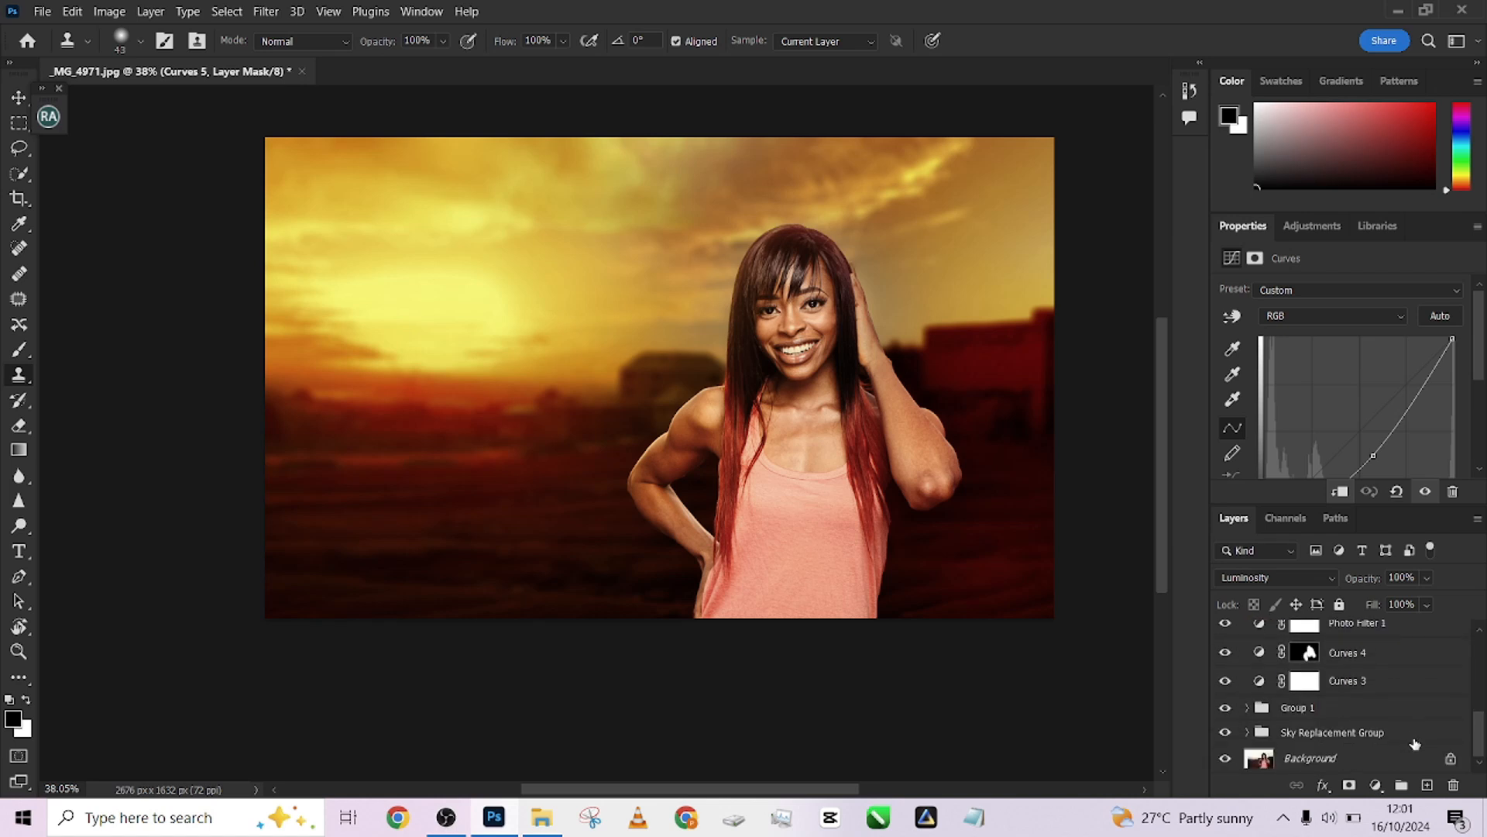
pyautogui.click(1389, 759)
pyautogui.keyDown('shift'); pyautogui.click(1389, 760); pyautogui.keyUp('shift')
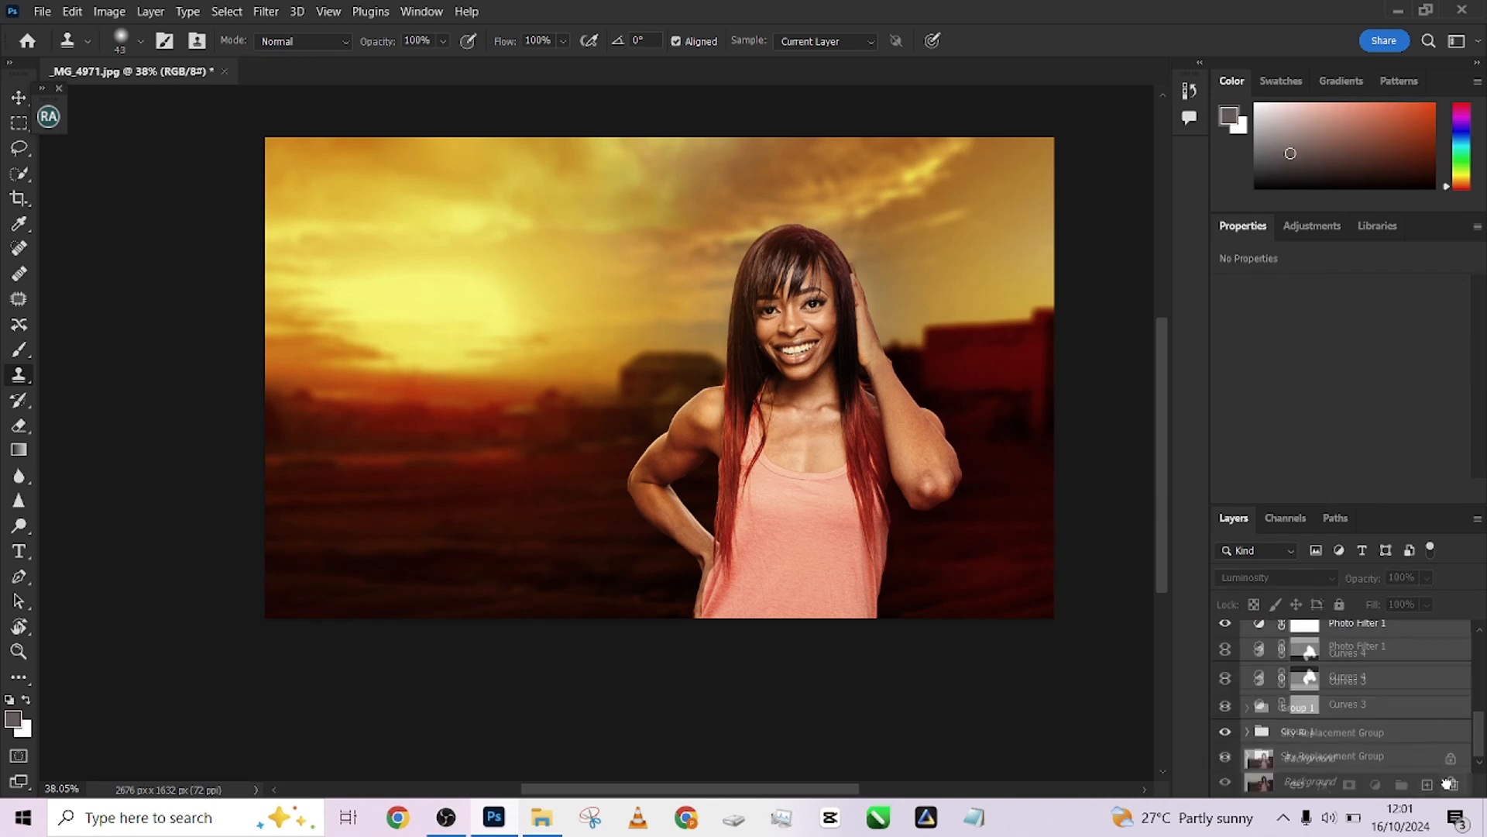
pyautogui.hotkey('ctrl', 'e')
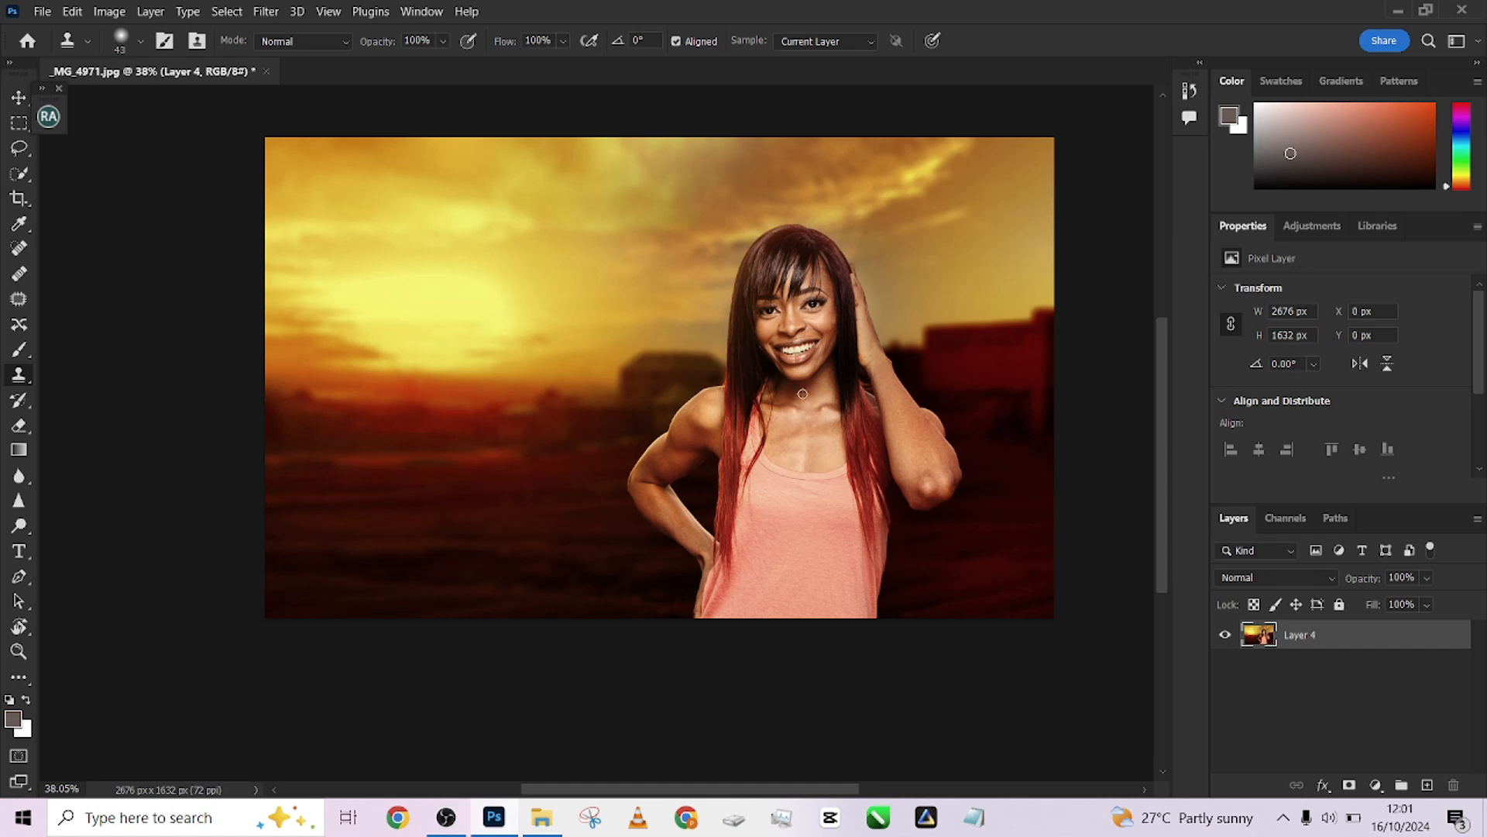
# Flatten the image into a single Background layer
pyautogui.rightClick(1362, 632)
pyautogui.click(1177, 608)
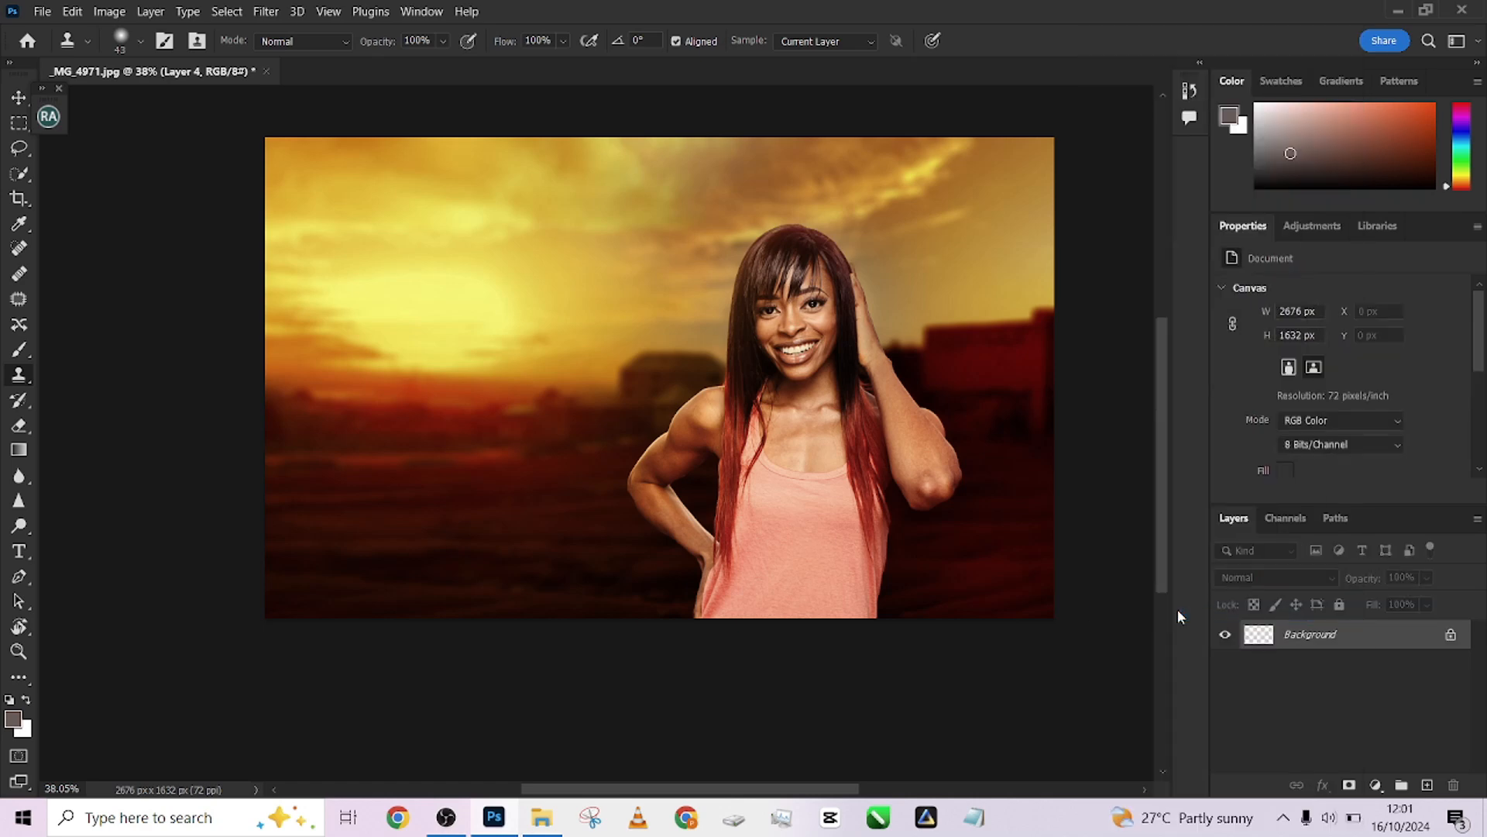
# Open the Beauty Retouch panel and run the 8-bit frequency separation action, entering a new Gaussian Blur radius
pyautogui.moveTo(814, 452); pyautogui.dragTo(853, 536)
pyautogui.scroll(2, 807, 515)
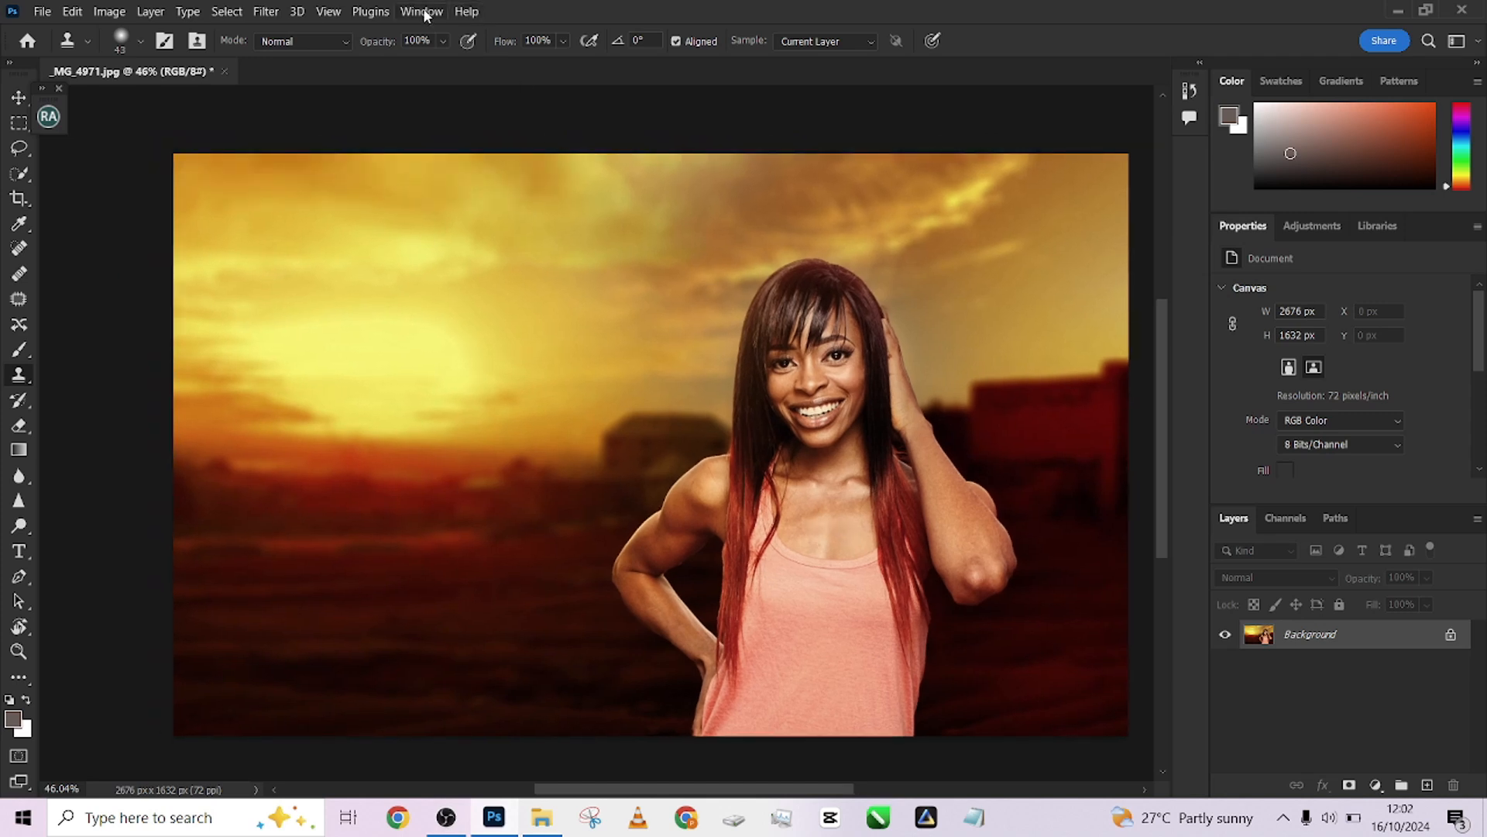
pyautogui.click(48, 115)
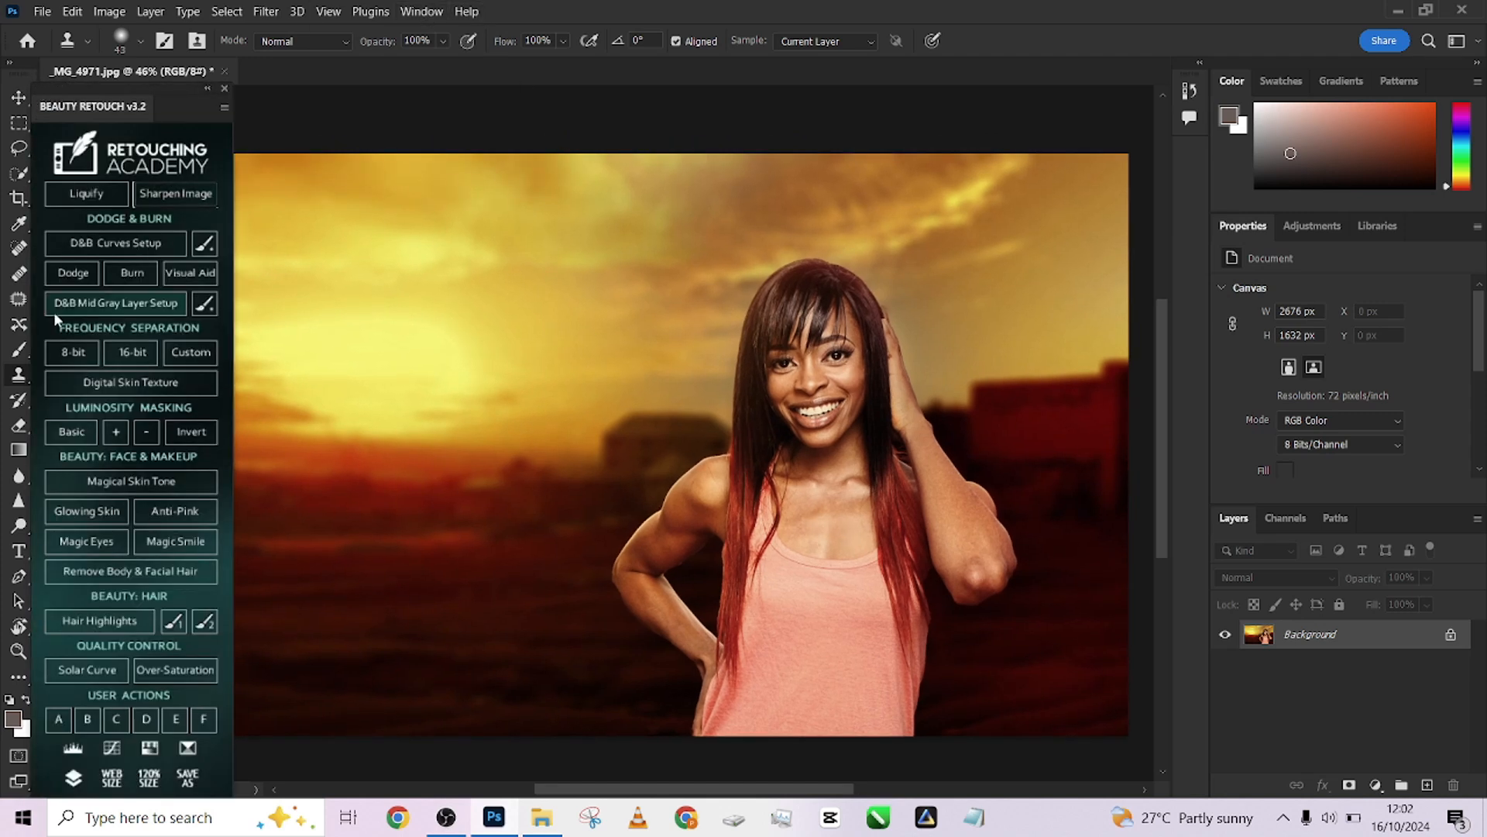
pyautogui.click(72, 351)
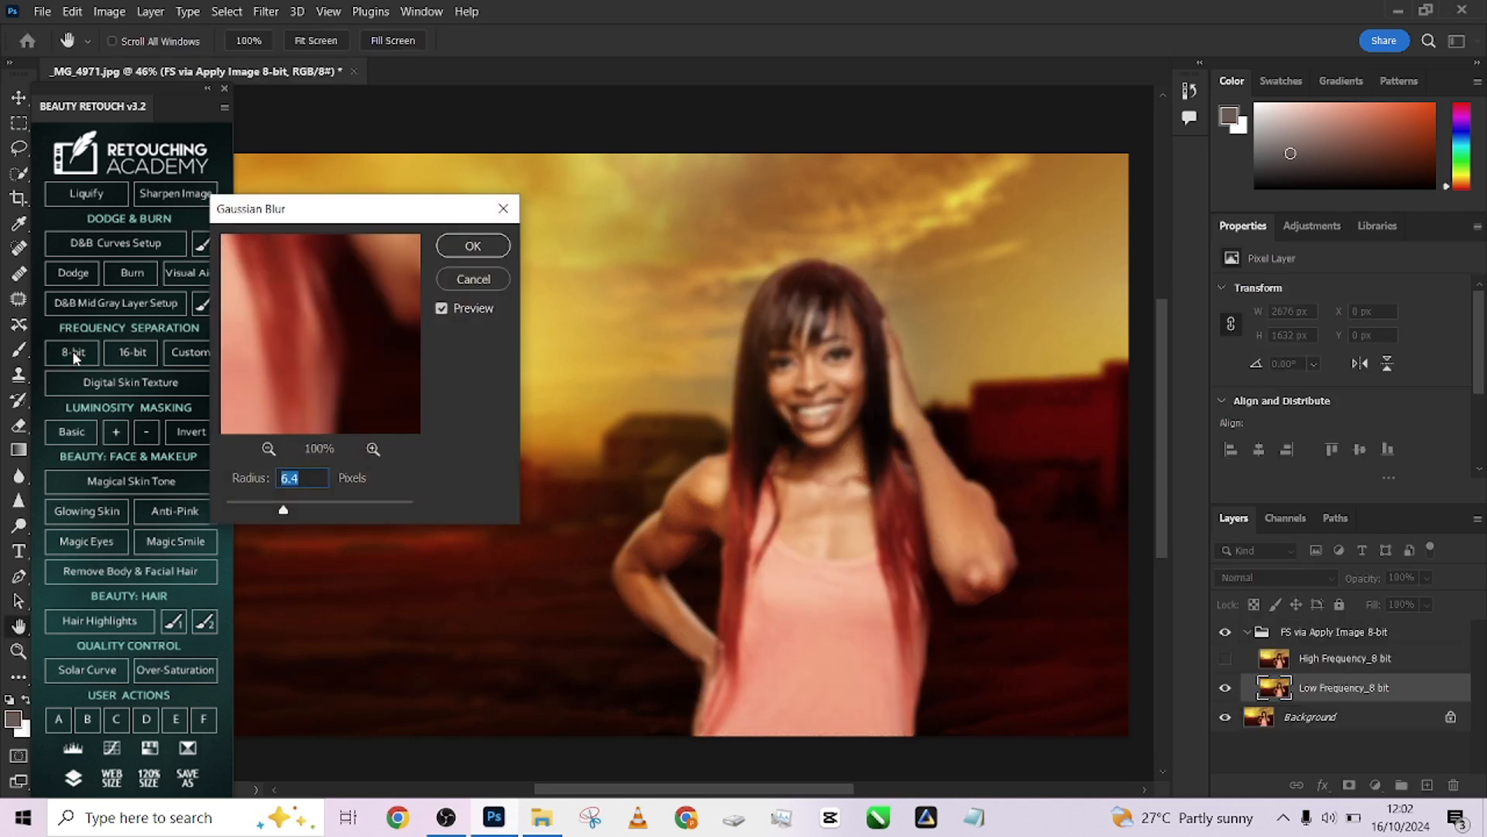
pyautogui.write('4')
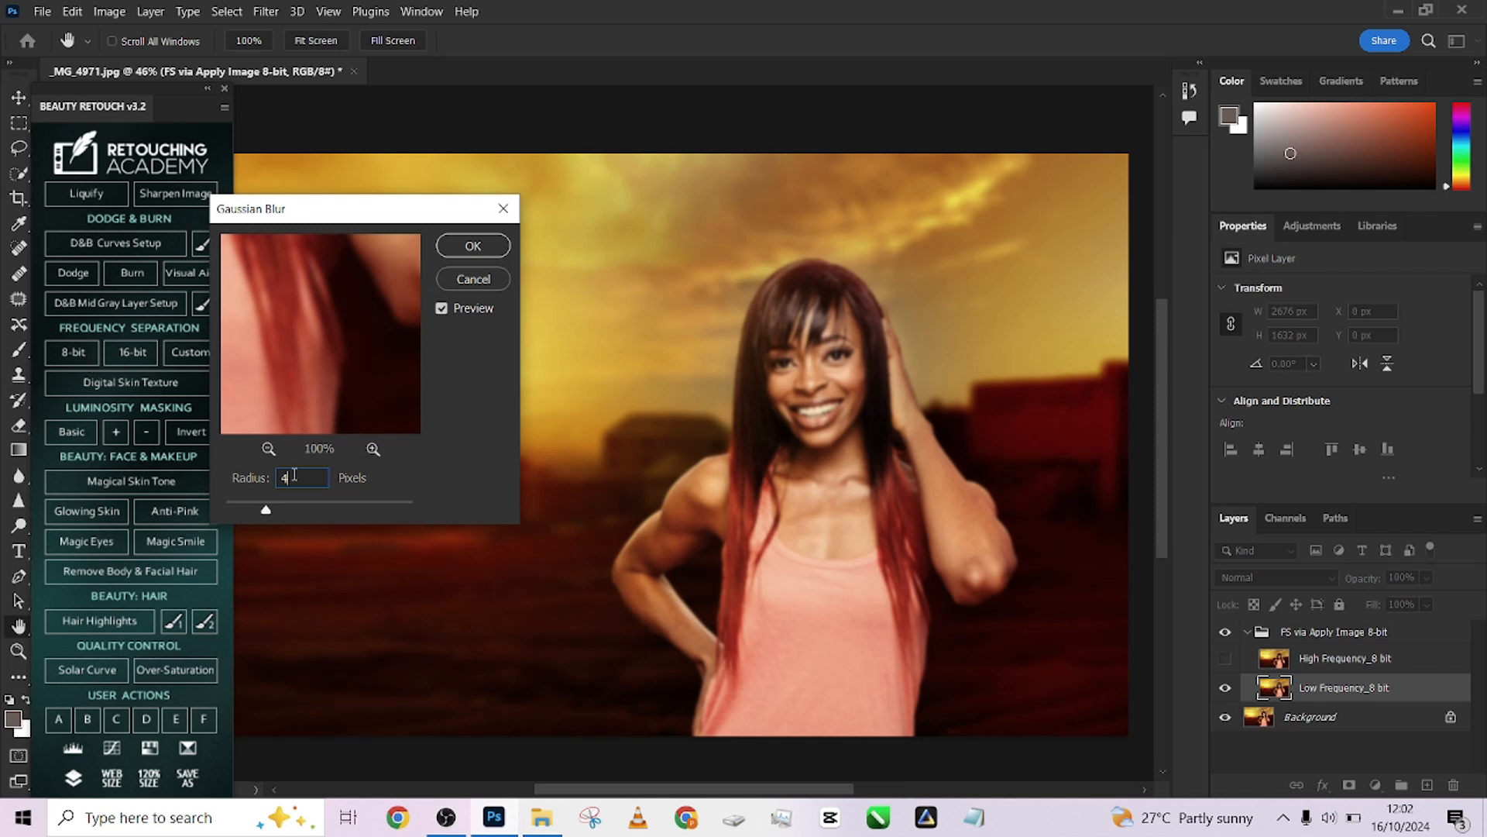
pyautogui.click(260, 478)
pyautogui.write('3')
pyautogui.click(473, 247)
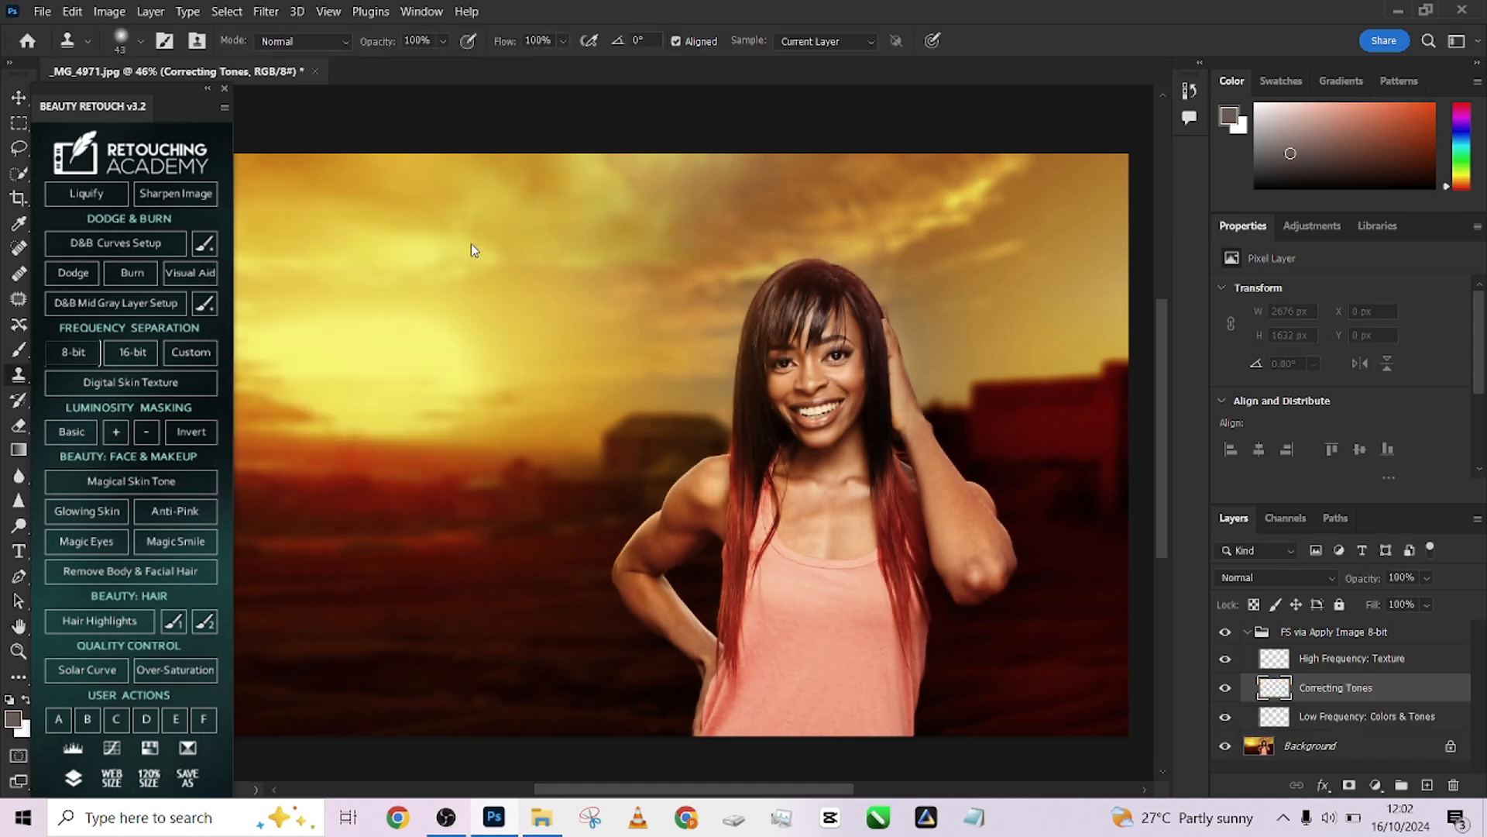
# Smooth the skin tones on the Correcting Tones layer with the Mixer Brush across neck, shoulders, arms and face
pyautogui.click(1309, 722)
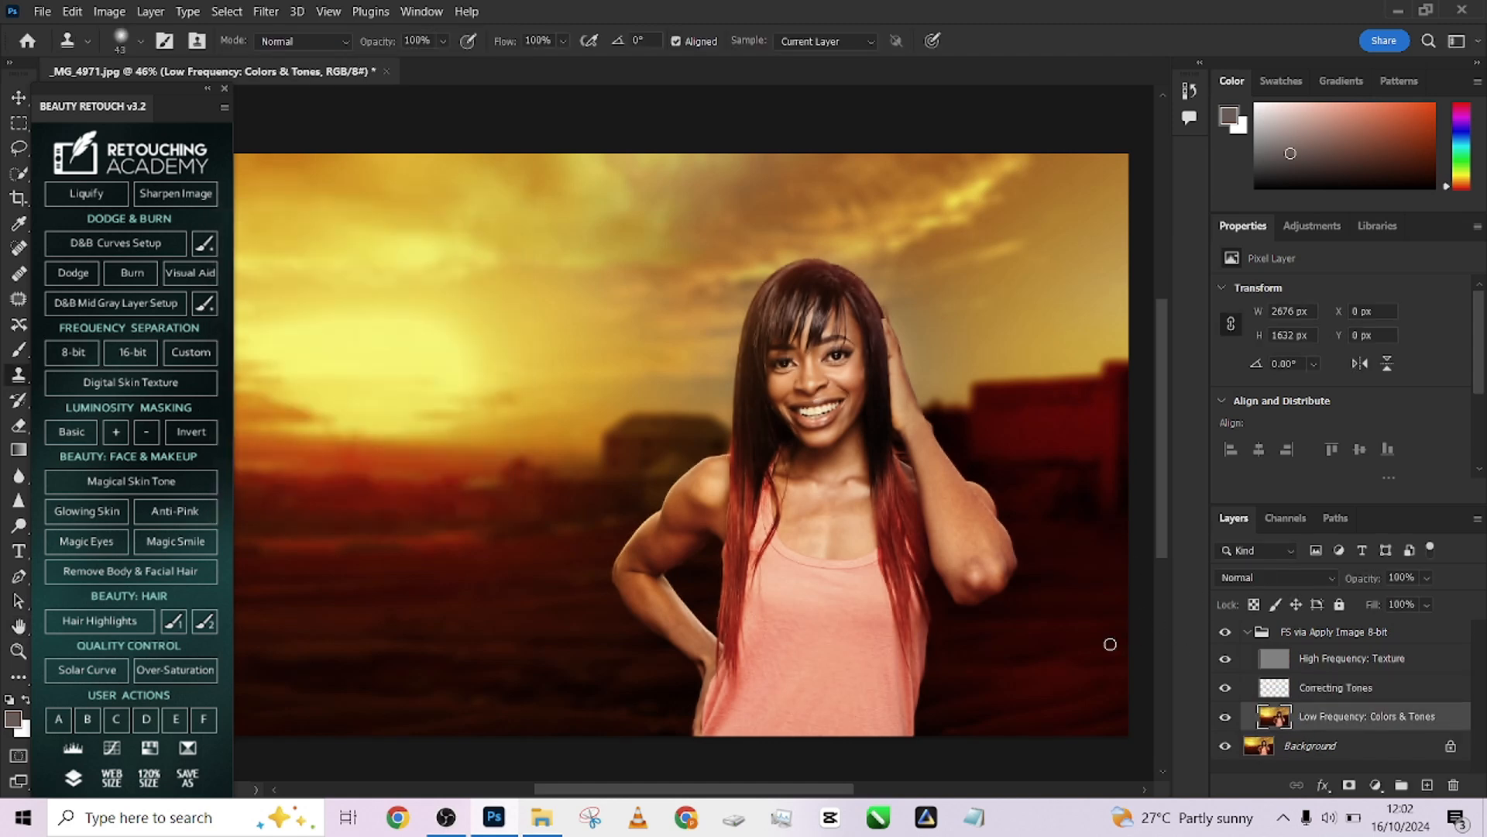
pyautogui.click(19, 679)
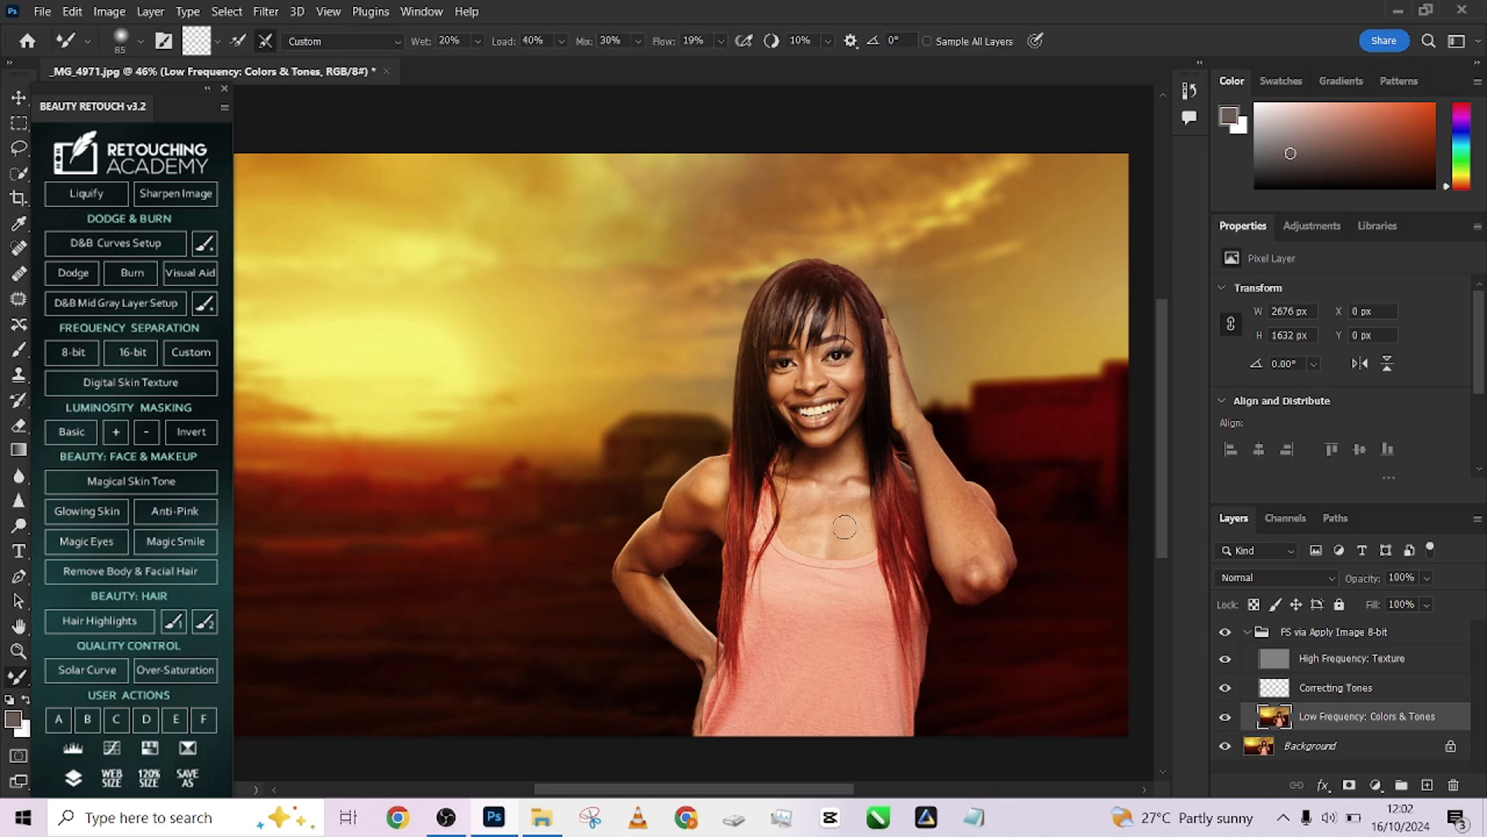
pyautogui.scroll(3, 955, 475)
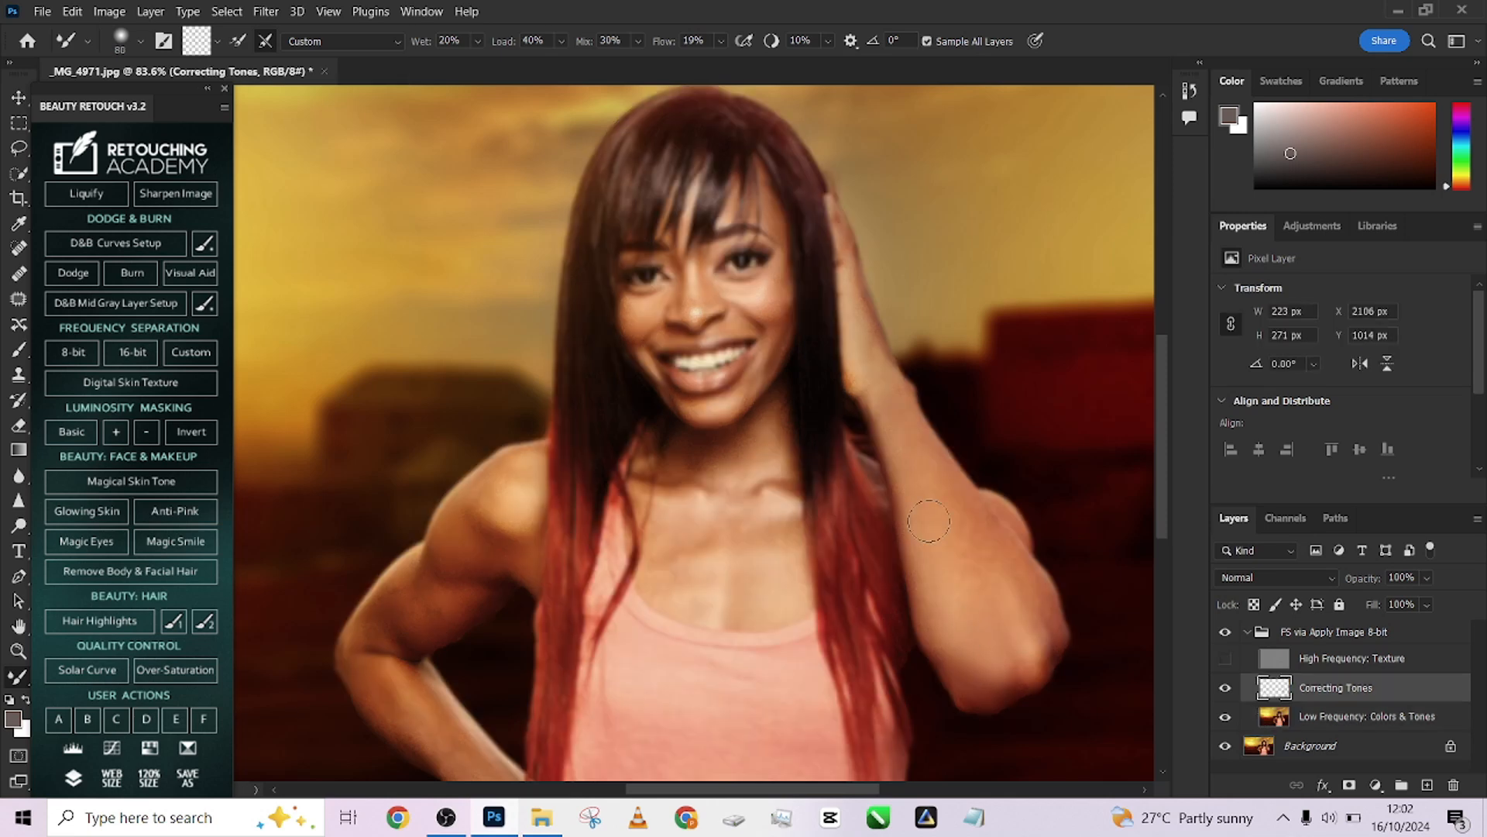
pyautogui.press('[')
pyautogui.moveTo(687, 514)
pyautogui.mouseDown()
pyautogui.moveTo(763, 525)
pyautogui.moveTo(775, 507)
pyautogui.mouseUp()
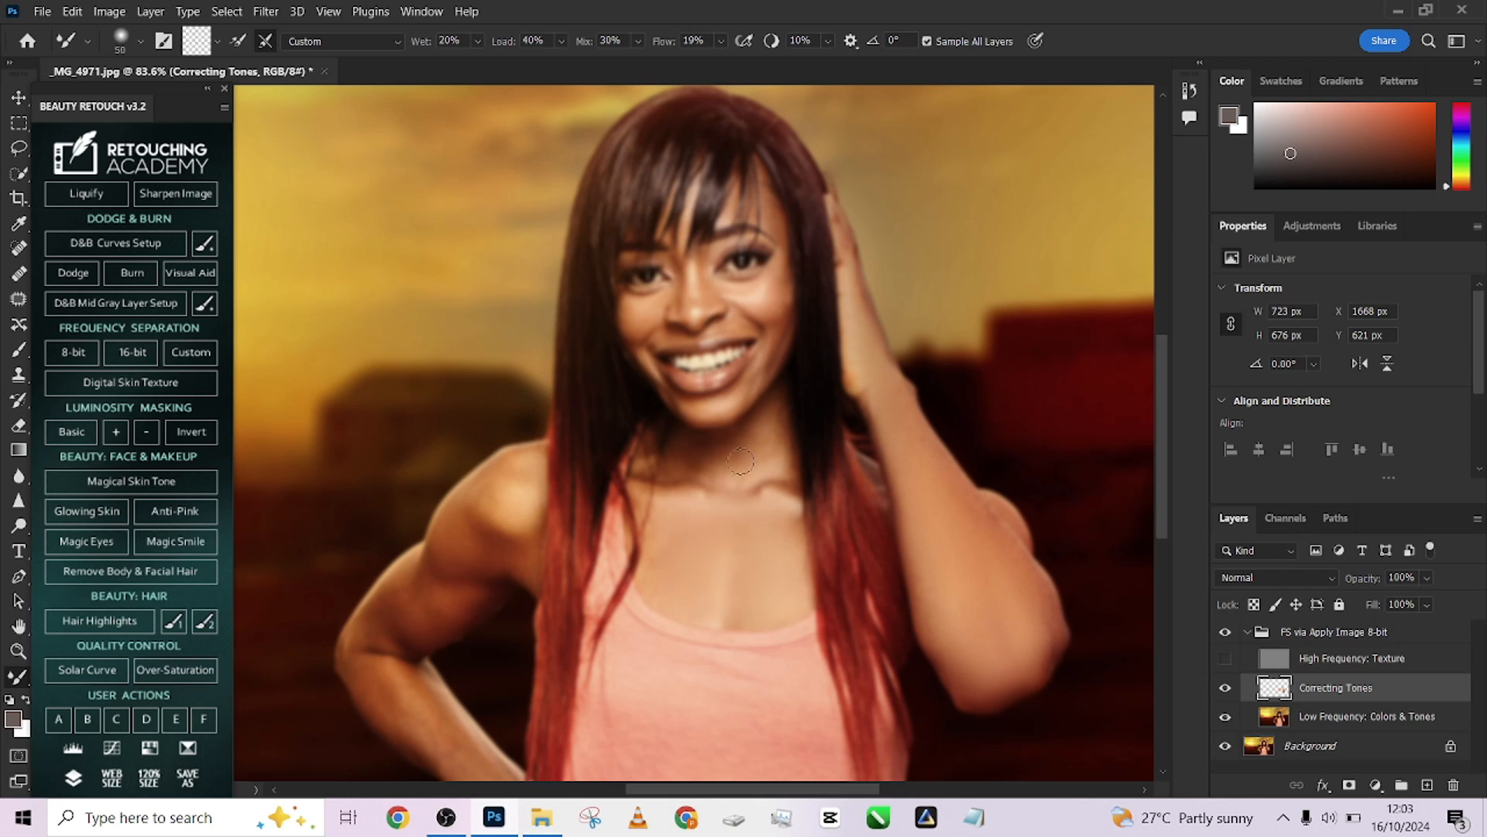
pyautogui.scroll(-1, 690, 537)
pyautogui.press(']')
pyautogui.moveTo(508, 478)
pyautogui.mouseDown()
pyautogui.moveTo(477, 459)
pyautogui.moveTo(521, 512)
pyautogui.mouseUp()
pyautogui.scroll(-1, 415, 511)
pyautogui.moveTo(472, 407); pyautogui.dragTo(462, 481)
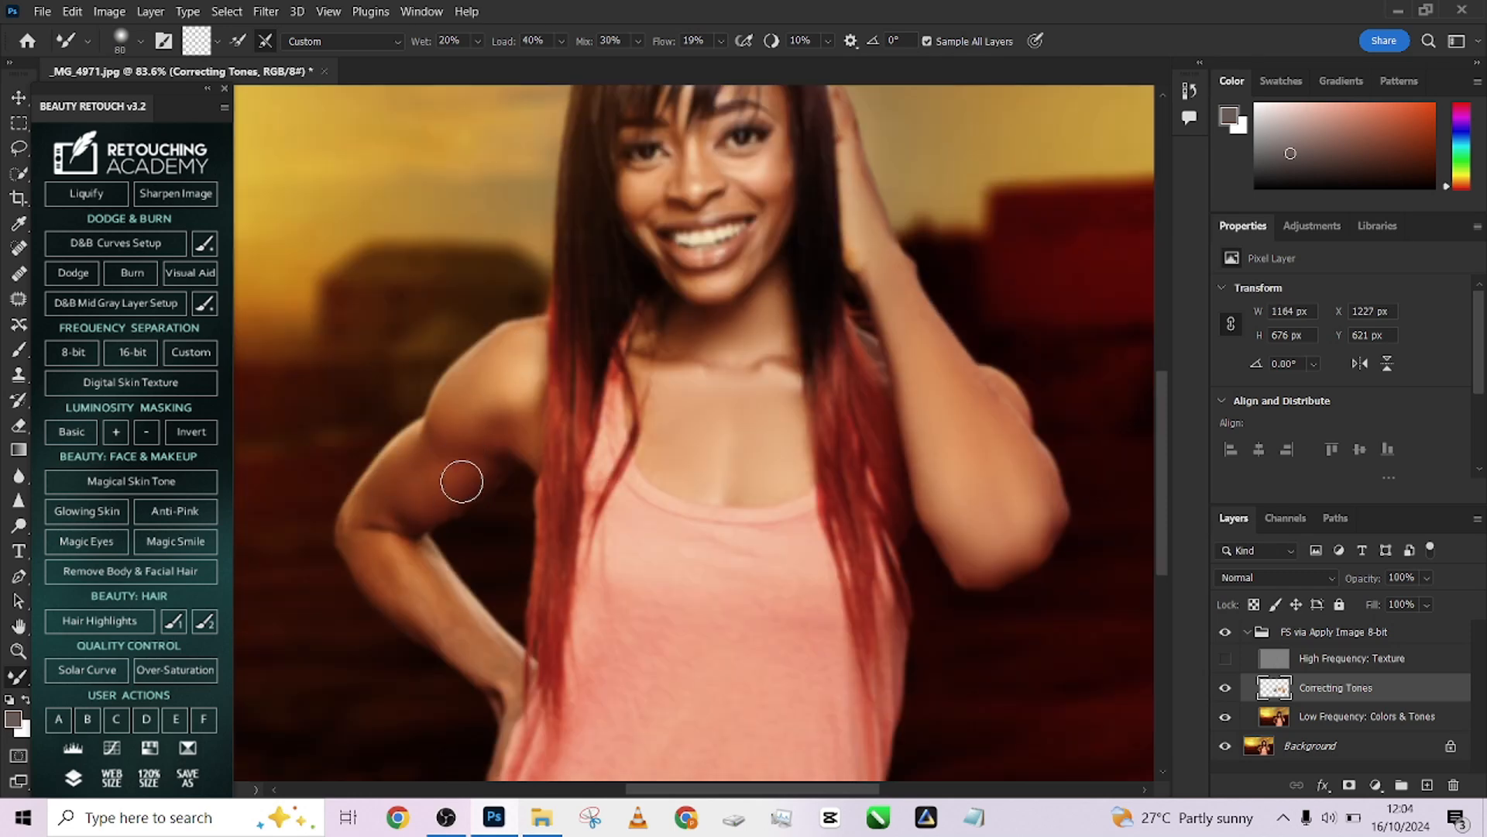
pyautogui.scroll(-1, 487, 389)
pyautogui.moveTo(406, 527); pyautogui.dragTo(464, 570)
pyautogui.moveTo(488, 395); pyautogui.dragTo(495, 343)
pyautogui.press(']')
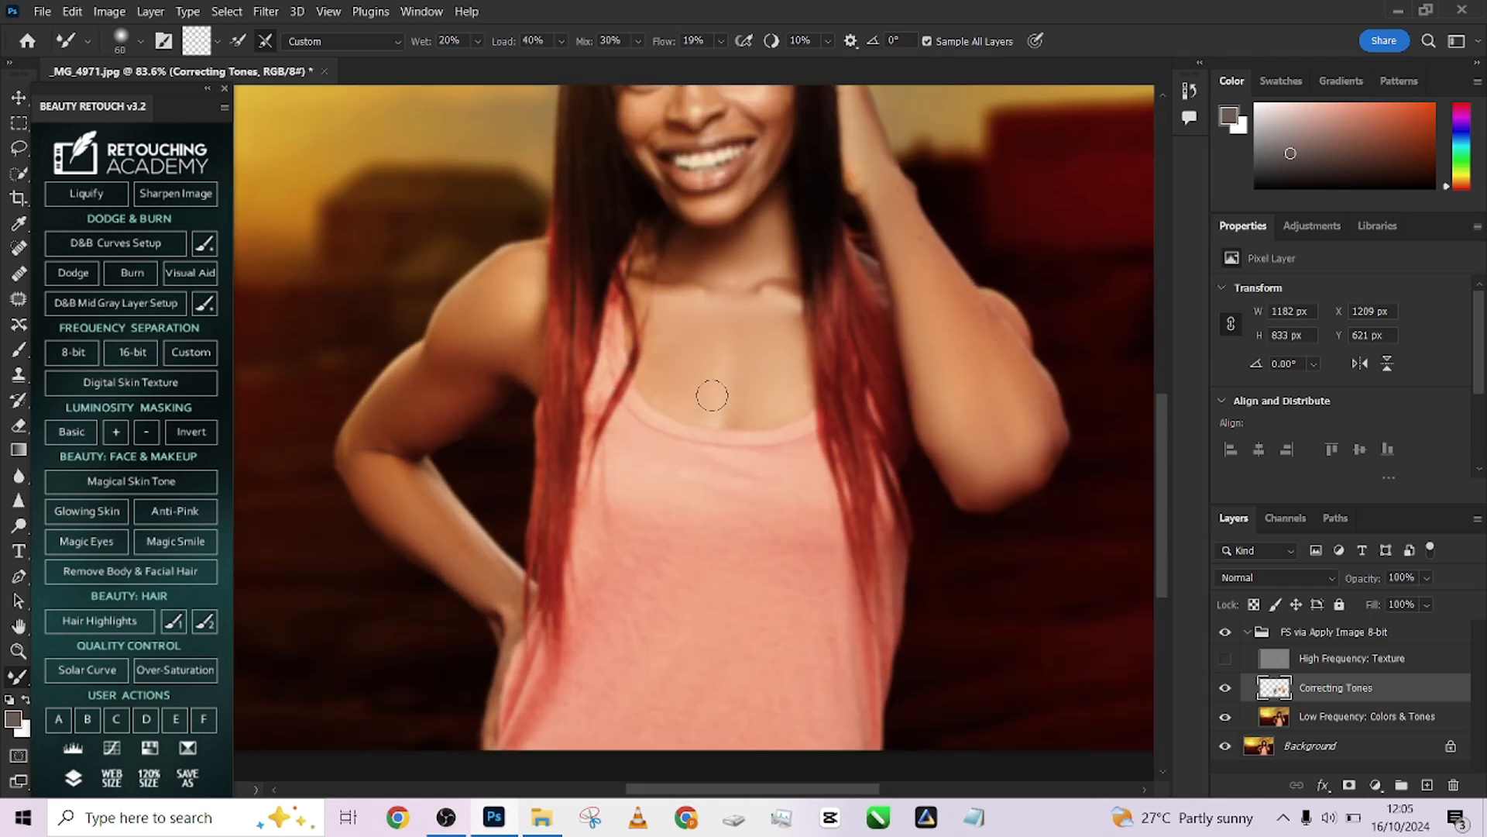
pyautogui.scroll(1, 711, 393)
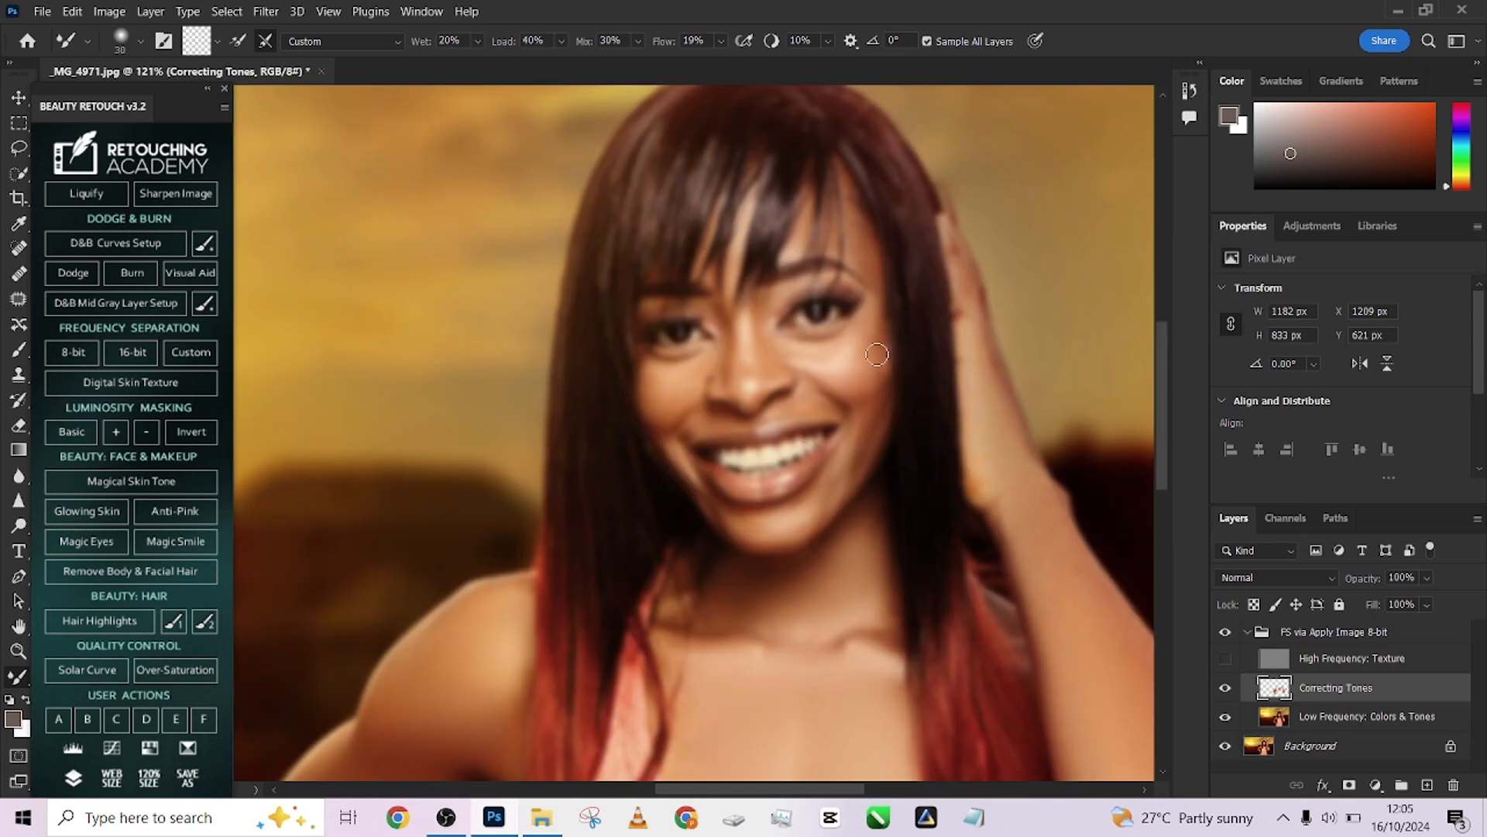
pyautogui.moveTo(877, 354); pyautogui.dragTo(877, 367)
pyautogui.press('[')
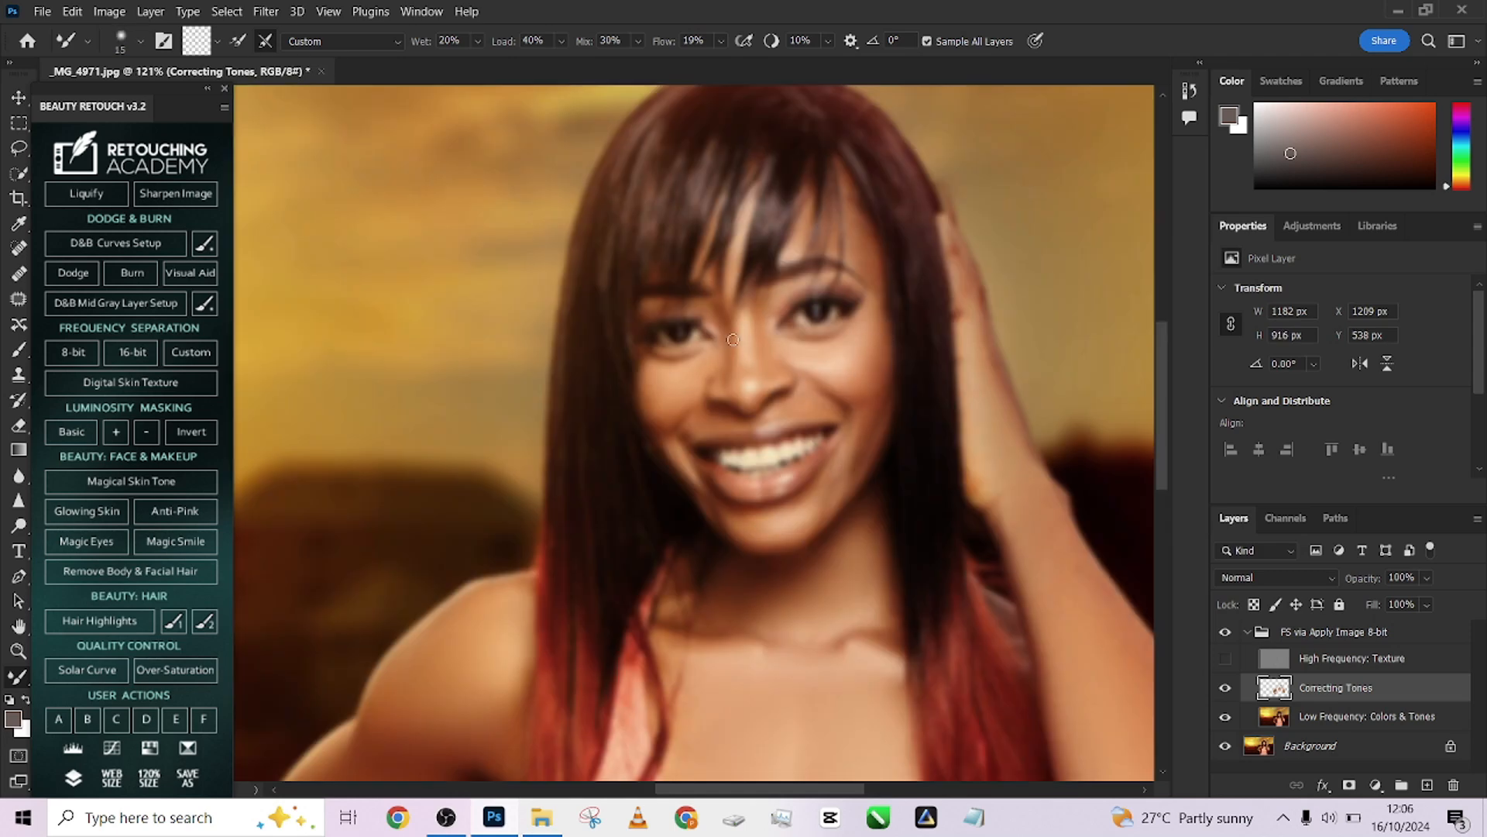
pyautogui.press(']')
pyautogui.moveTo(860, 252); pyautogui.dragTo(862, 232)
pyautogui.scroll(-1, 733, 414)
pyautogui.press(']')
pyautogui.press(']')
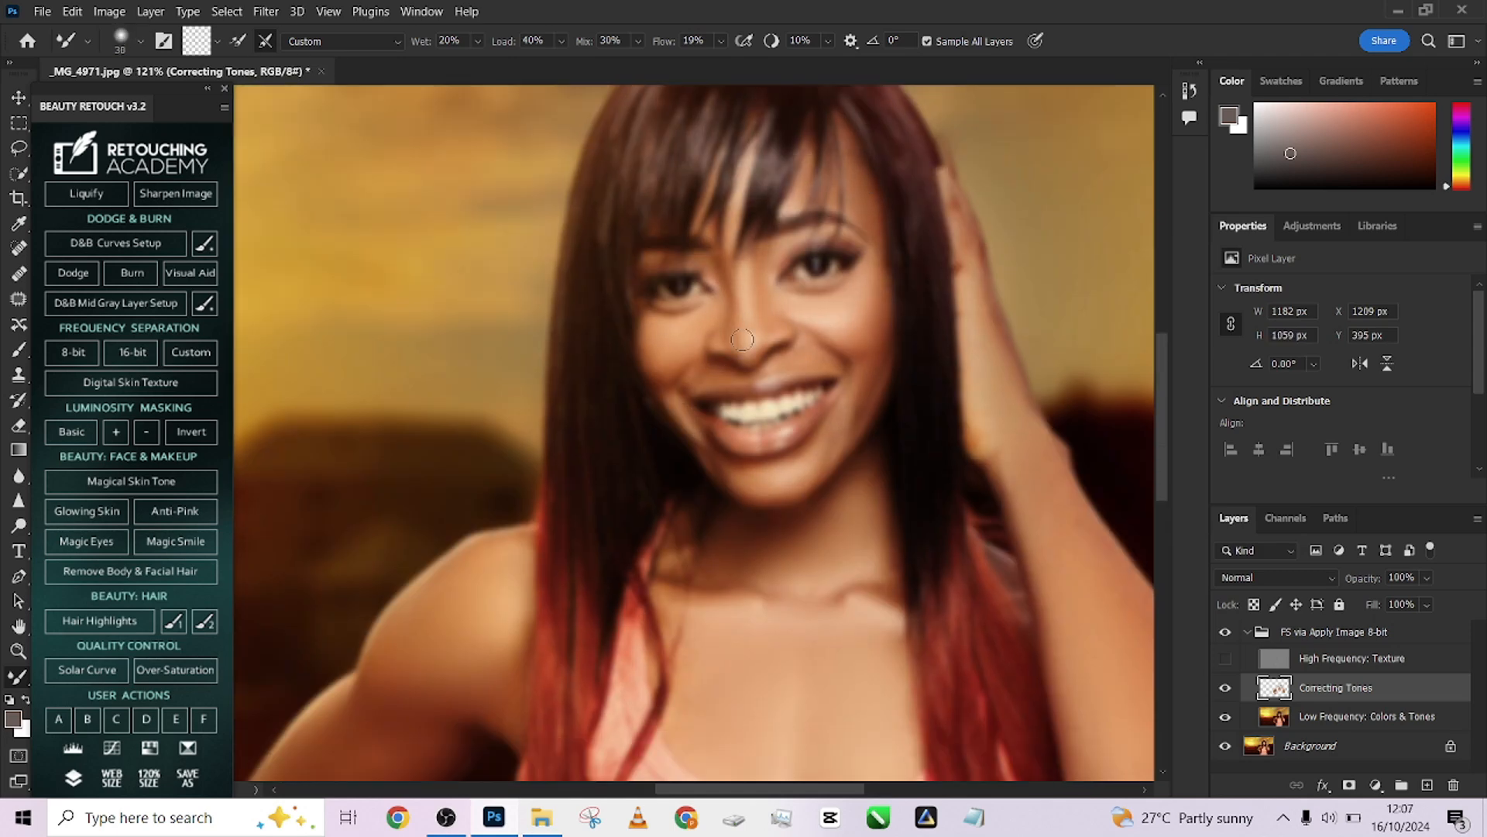
pyautogui.scroll(-5, 831, 414)
pyautogui.scroll(6, 831, 413)
pyautogui.press('[')
pyautogui.moveTo(628, 382); pyautogui.dragTo(624, 429)
pyautogui.scroll(-6, 626, 430)
# Show the High Frequency: Texture layer and toggle the frequency separation group to compare the smoothing
pyautogui.click(1225, 658)
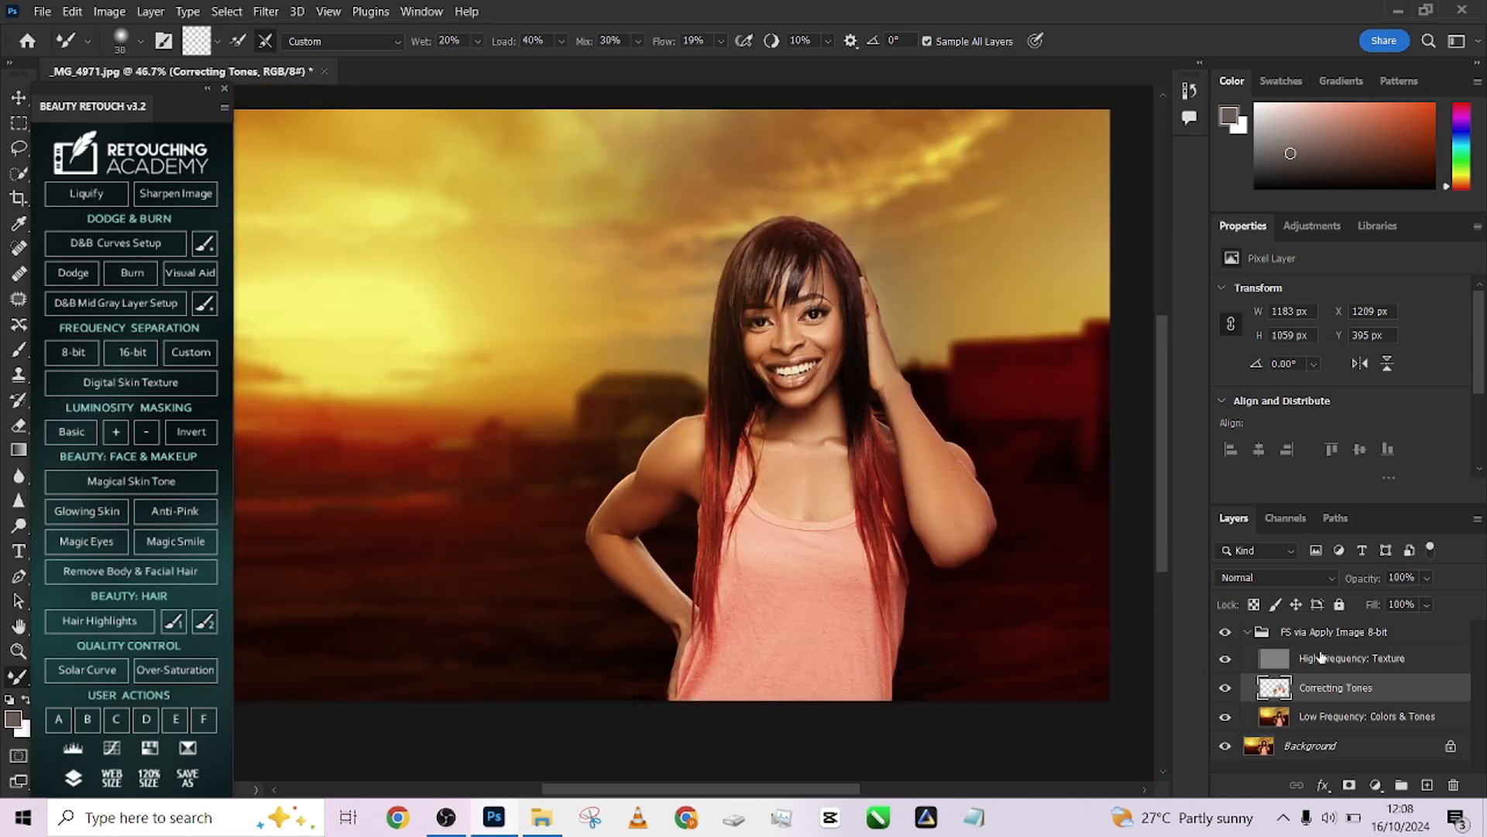
pyautogui.click(1225, 632)
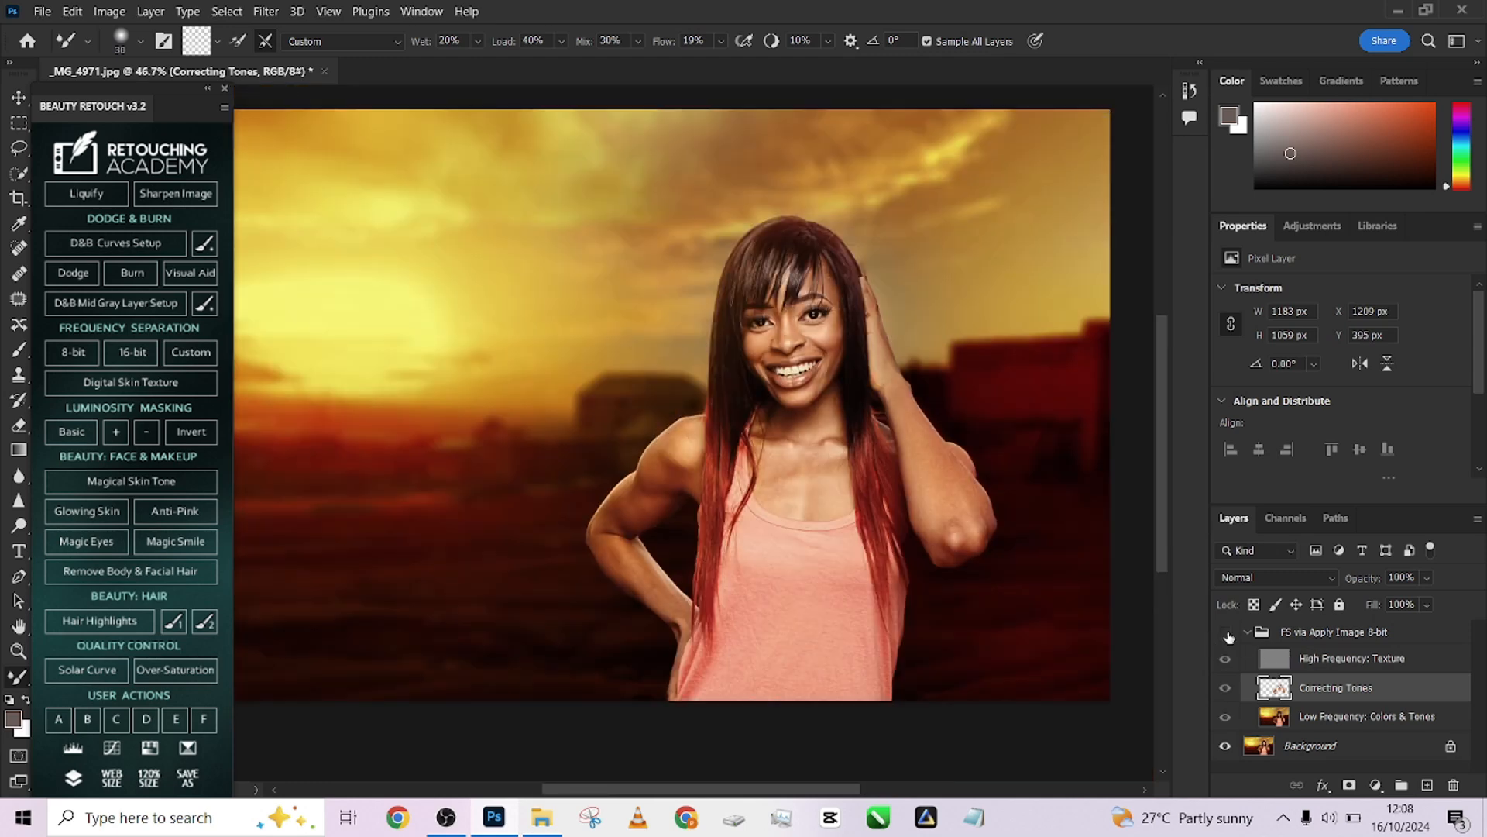
pyautogui.click(1226, 634)
pyautogui.click(1226, 634)
pyautogui.click(1226, 634)
pyautogui.click(1226, 633)
pyautogui.click(1227, 634)
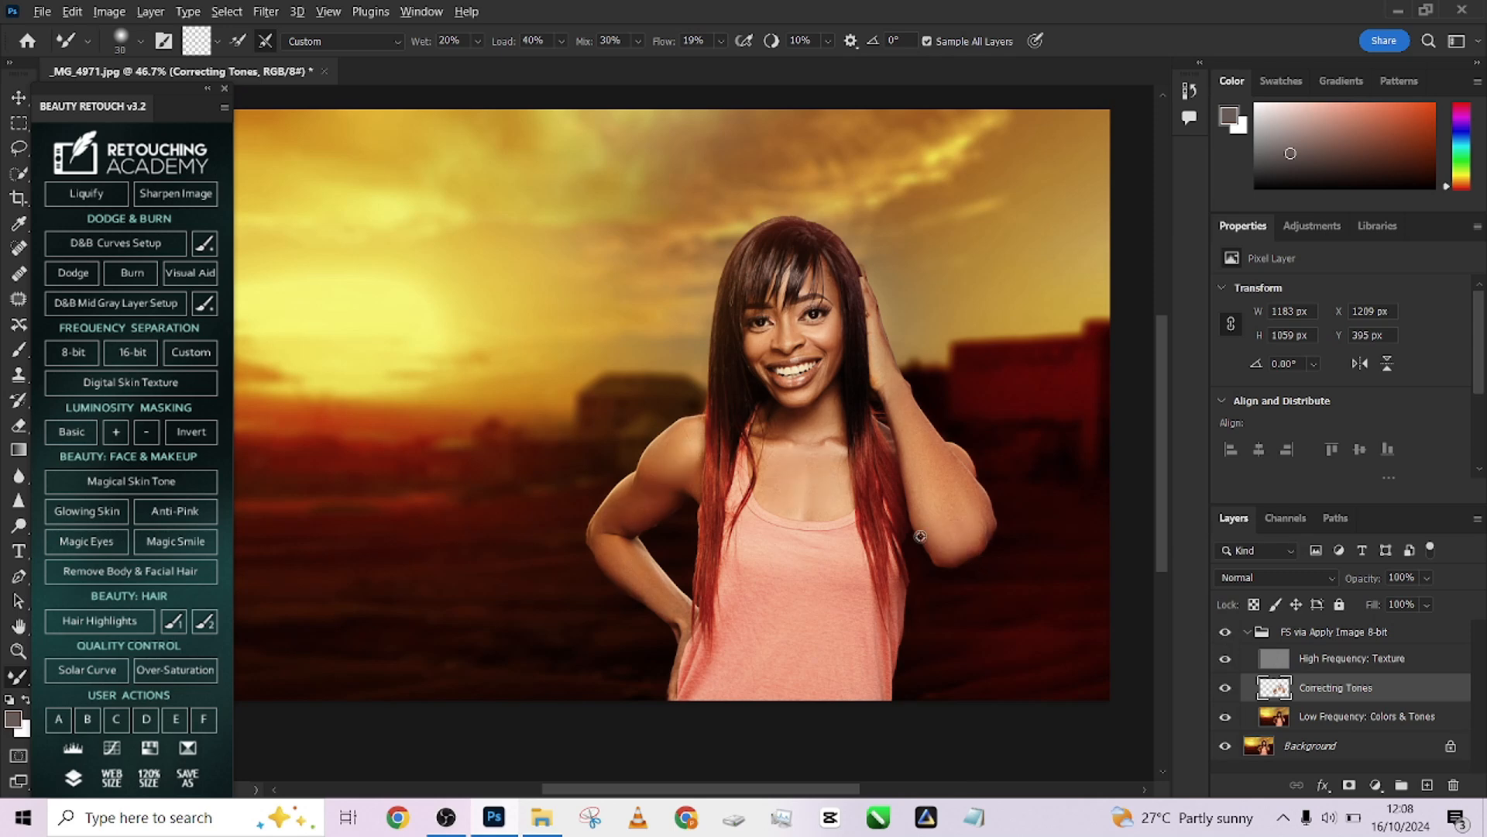
pyautogui.scroll(4, 920, 536)
pyautogui.scroll(-3, 938, 528)
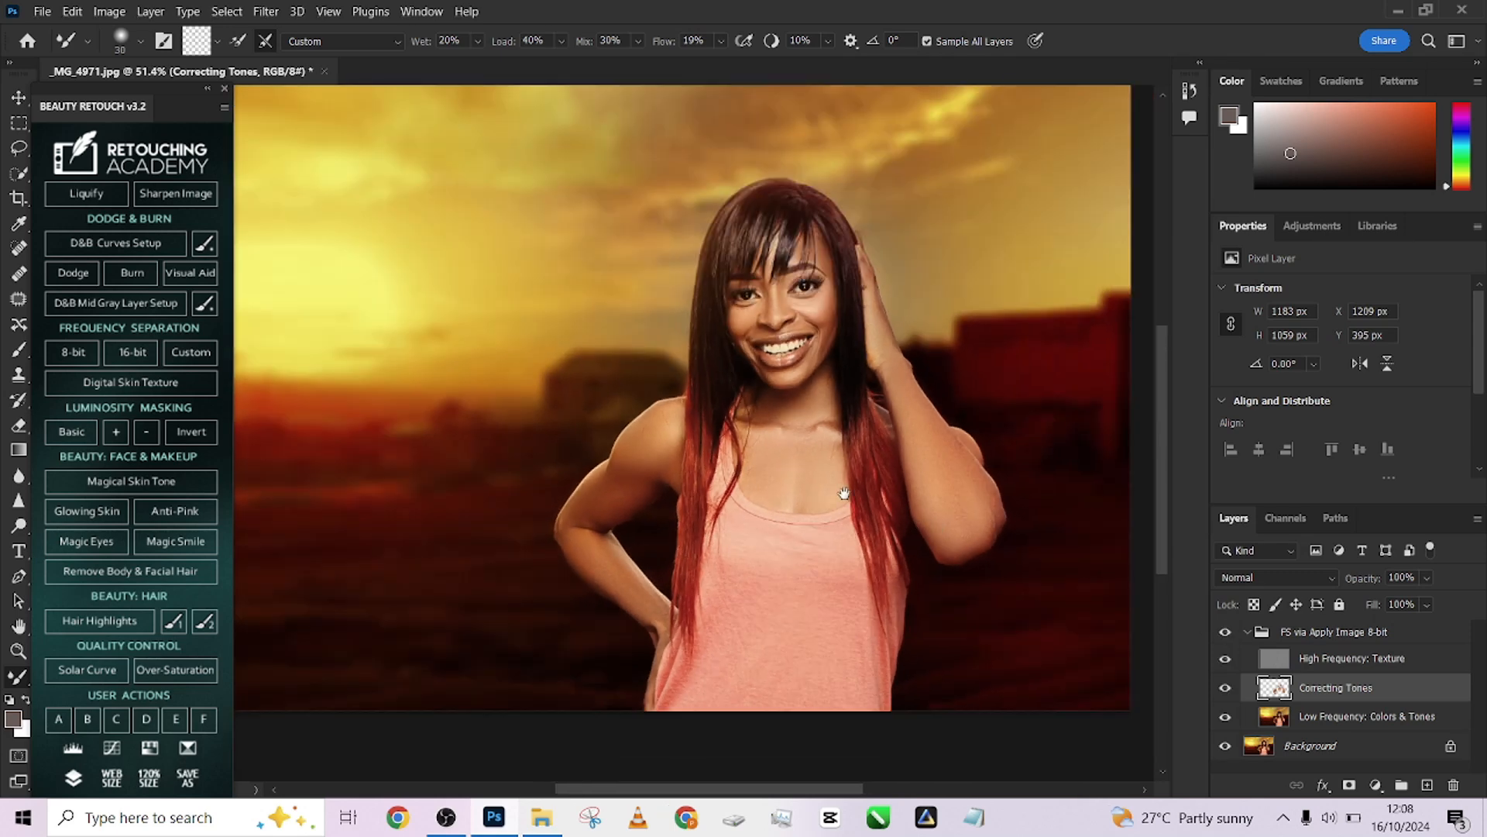
pyautogui.scroll(-3, 844, 494)
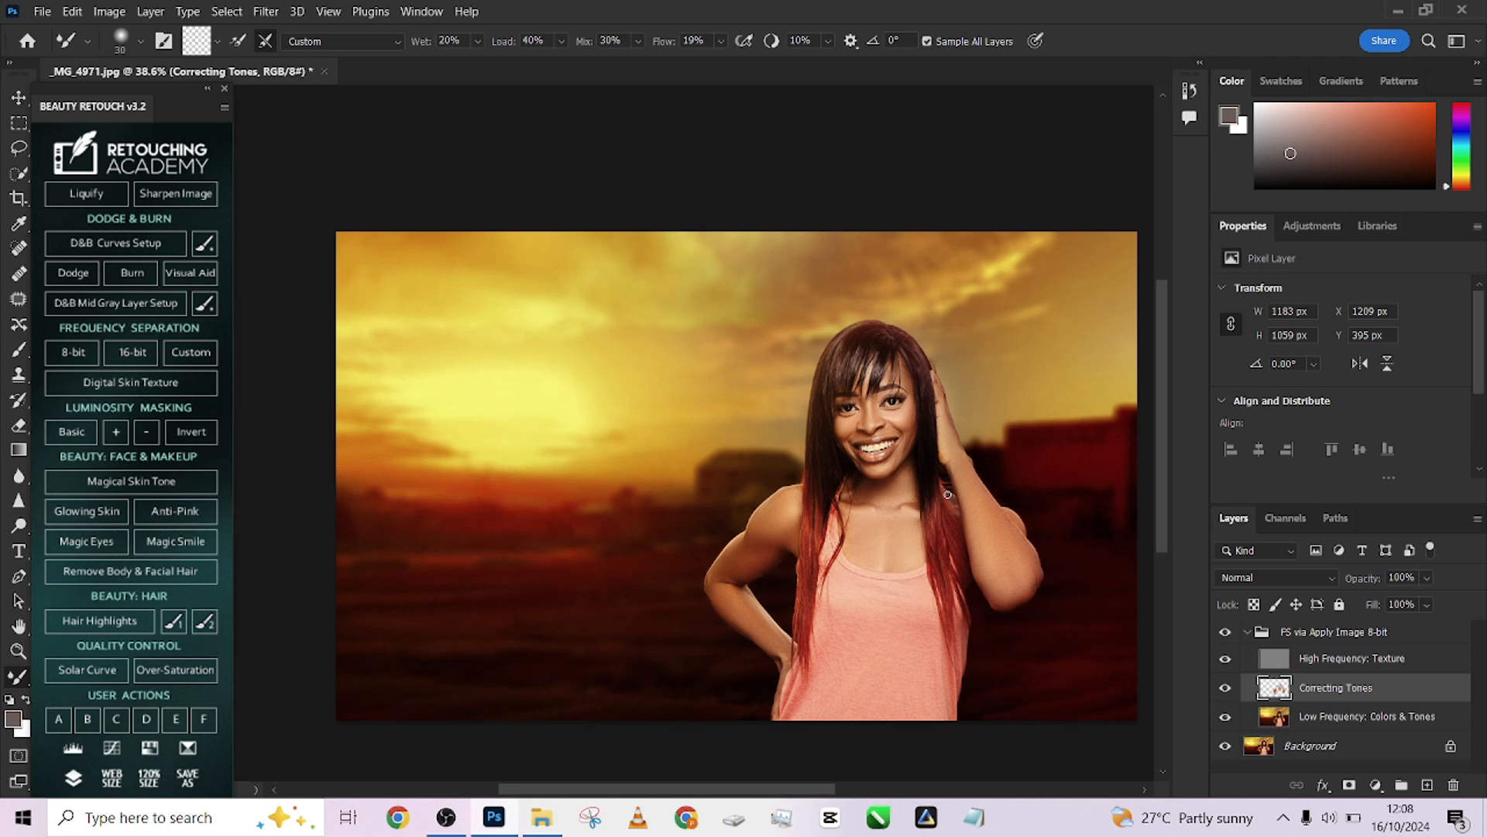
# Collapse the frequency separation group and run the Magic Eyes action
pyautogui.click(1246, 637)
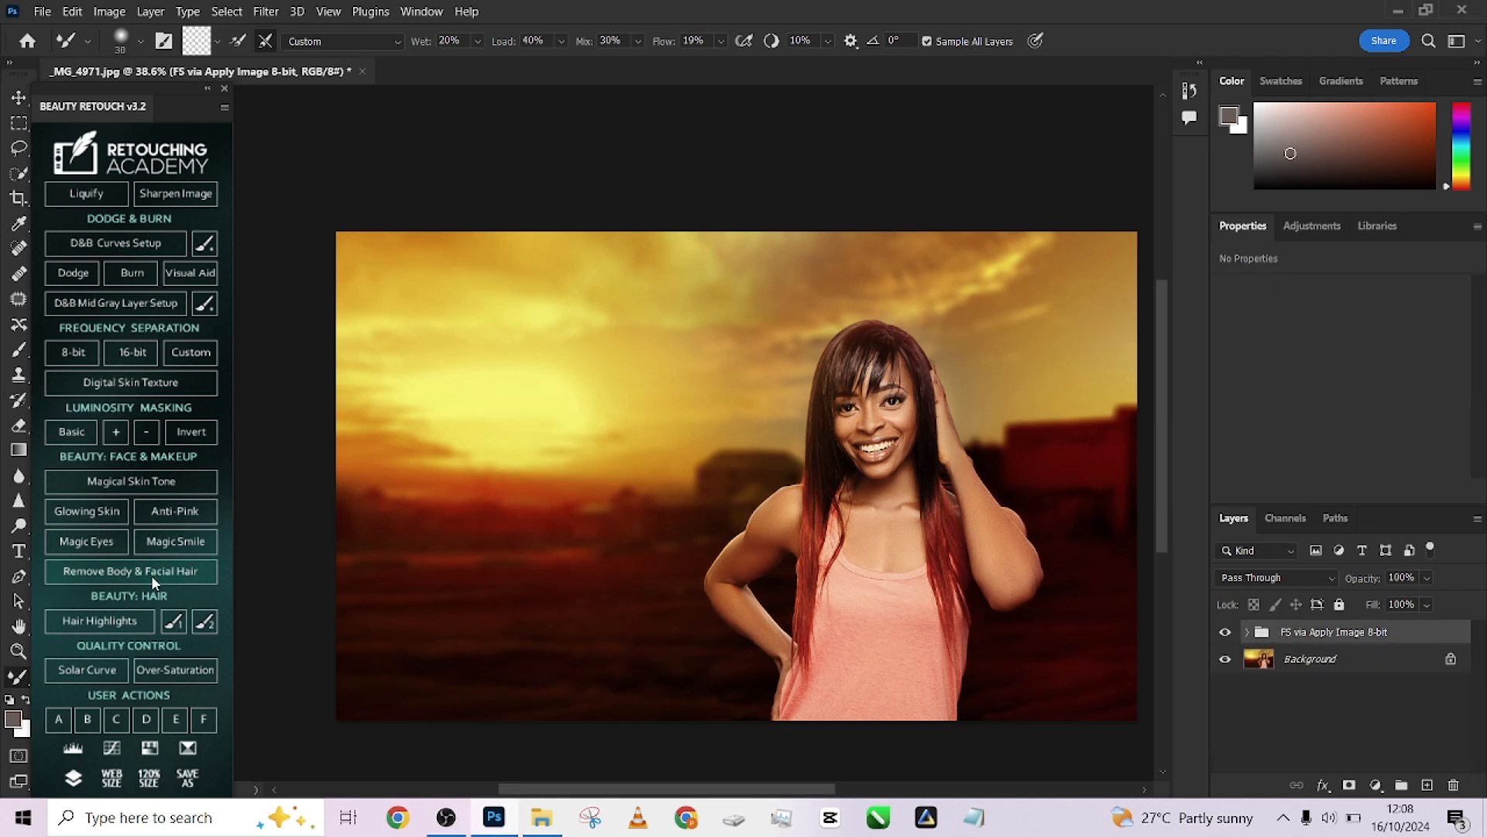
pyautogui.click(90, 546)
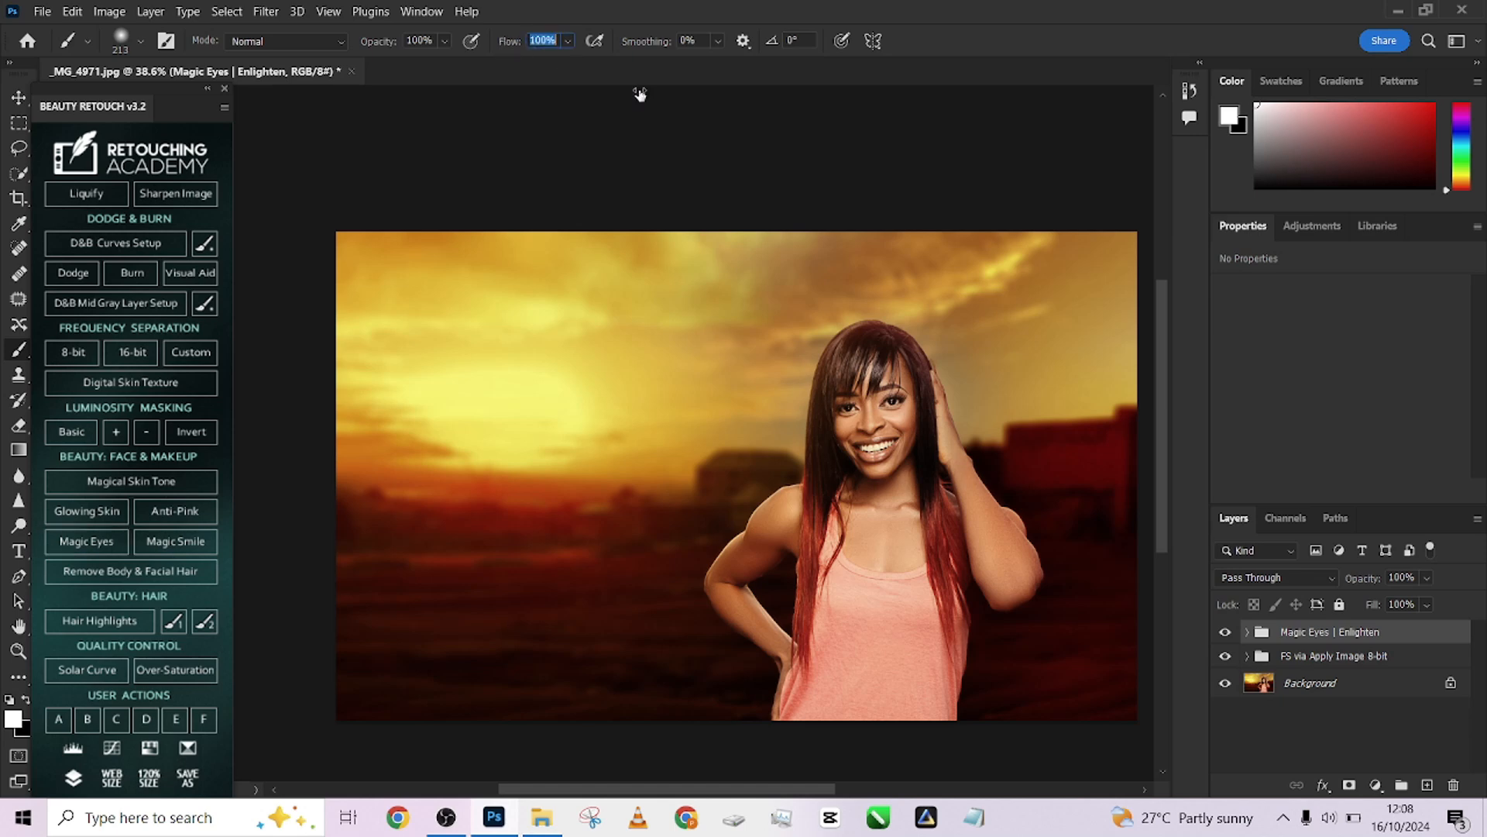
# Select the Clean Eye Whites Here mask and paint white over both eye whites with a small brush
pyautogui.click(1248, 632)
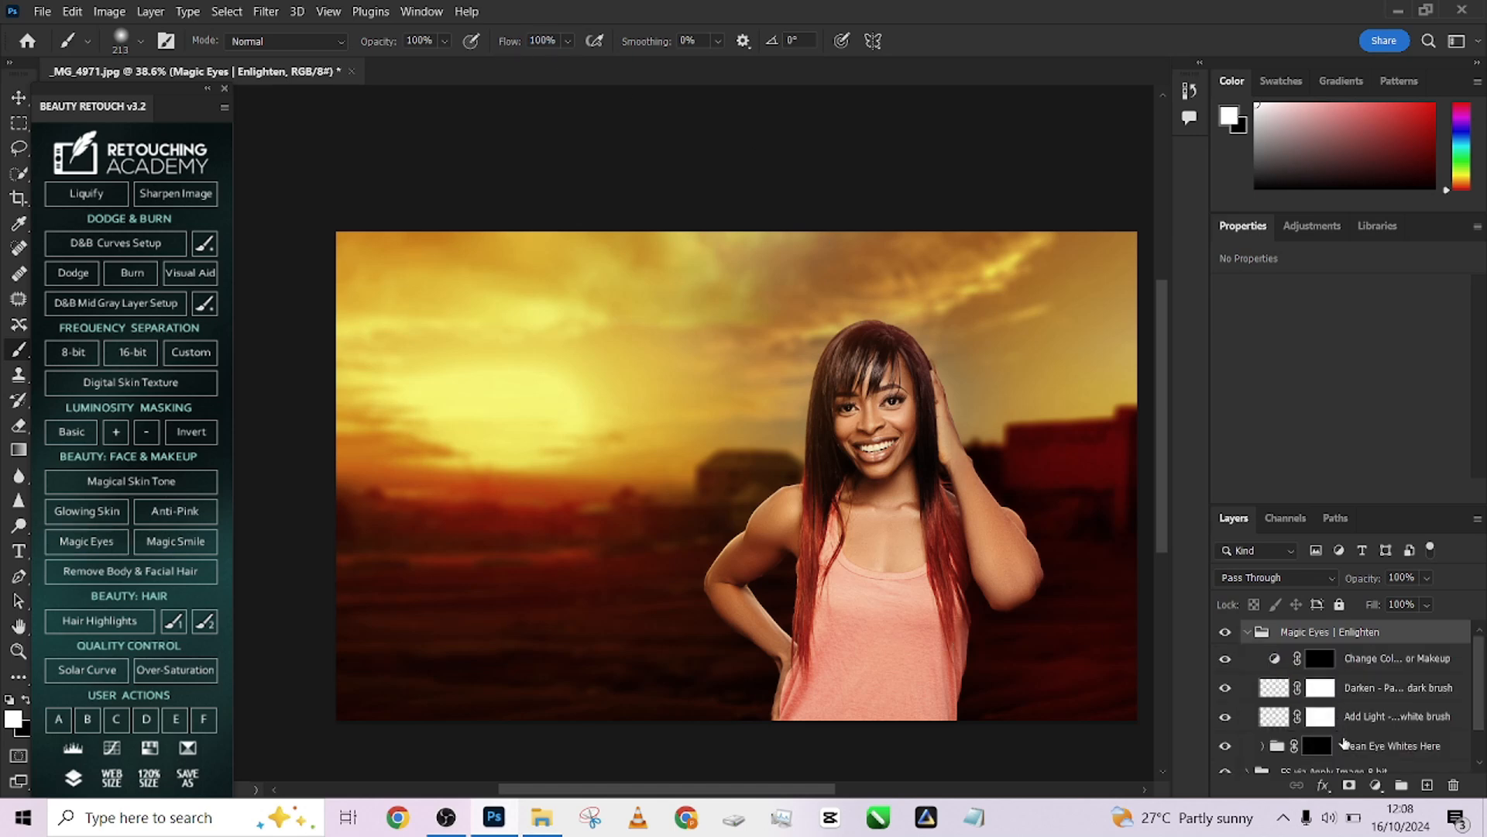
pyautogui.click(1317, 745)
pyautogui.scroll(2, 874, 333)
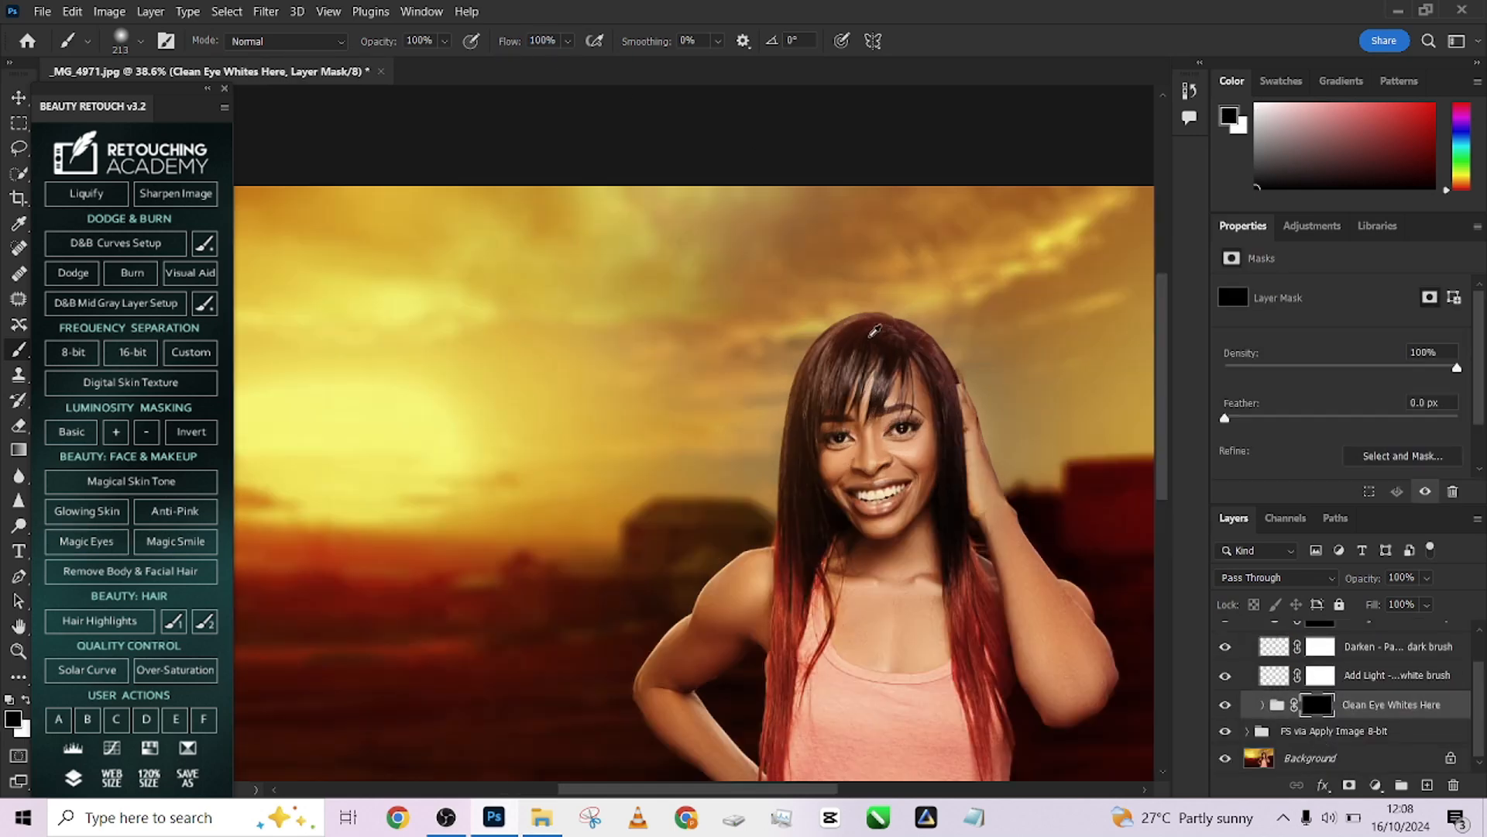
pyautogui.scroll(5, 874, 333)
pyautogui.press('[')
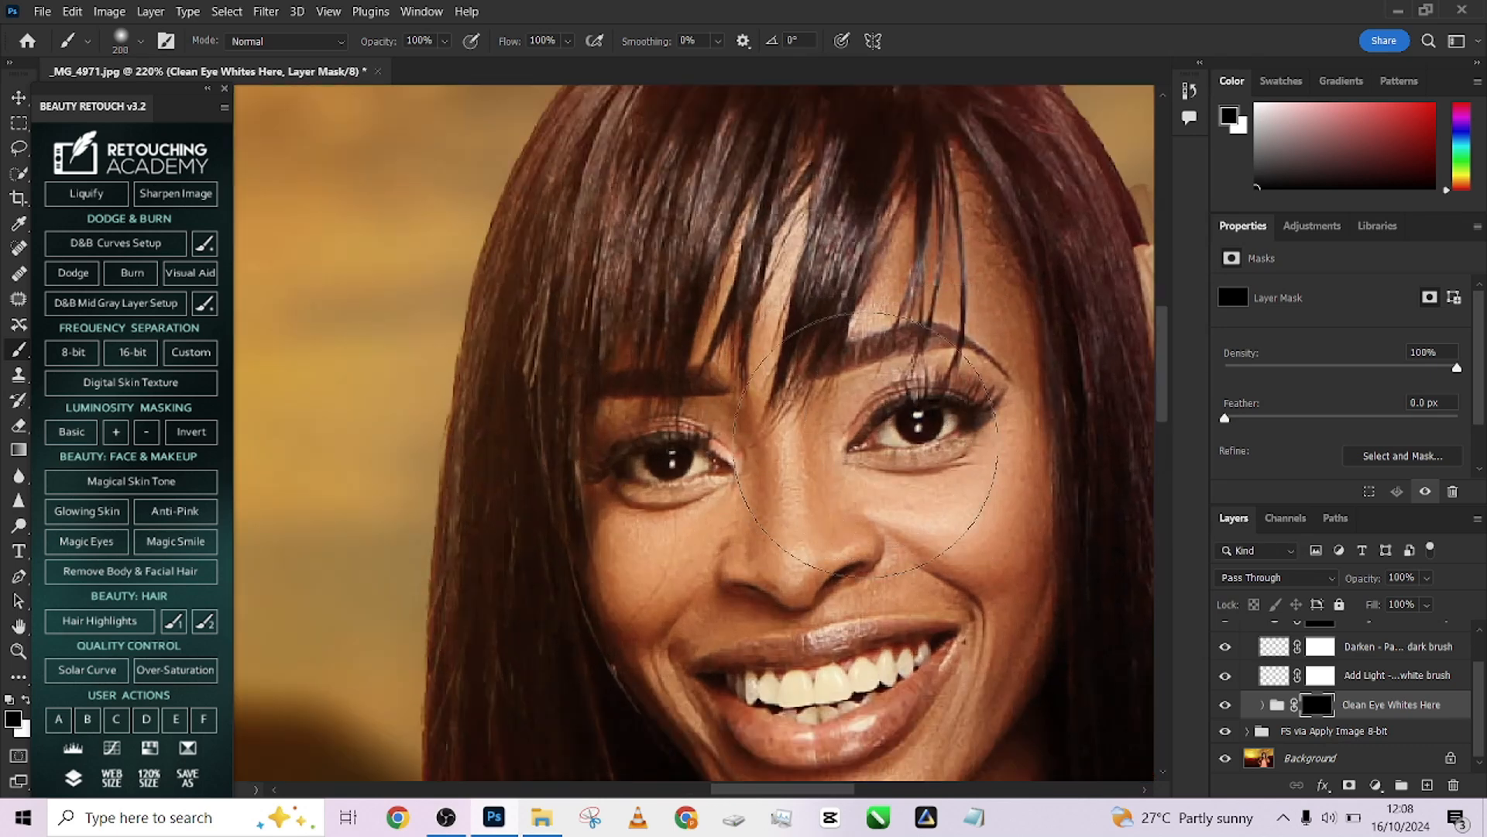
pyautogui.press('[')
pyautogui.press('[')
pyautogui.press('[')
pyautogui.press('[')
pyautogui.press('[')
pyautogui.press('[')
pyautogui.press('[')
pyautogui.press('[')
pyautogui.press('[')
pyautogui.press('[')
pyautogui.press('[')
pyautogui.press('[')
pyautogui.press('[')
pyautogui.press('[')
pyautogui.press('[')
pyautogui.press('[')
pyautogui.press('[')
pyautogui.press('[')
pyautogui.press('[')
pyautogui.press('[')
pyautogui.press('x')
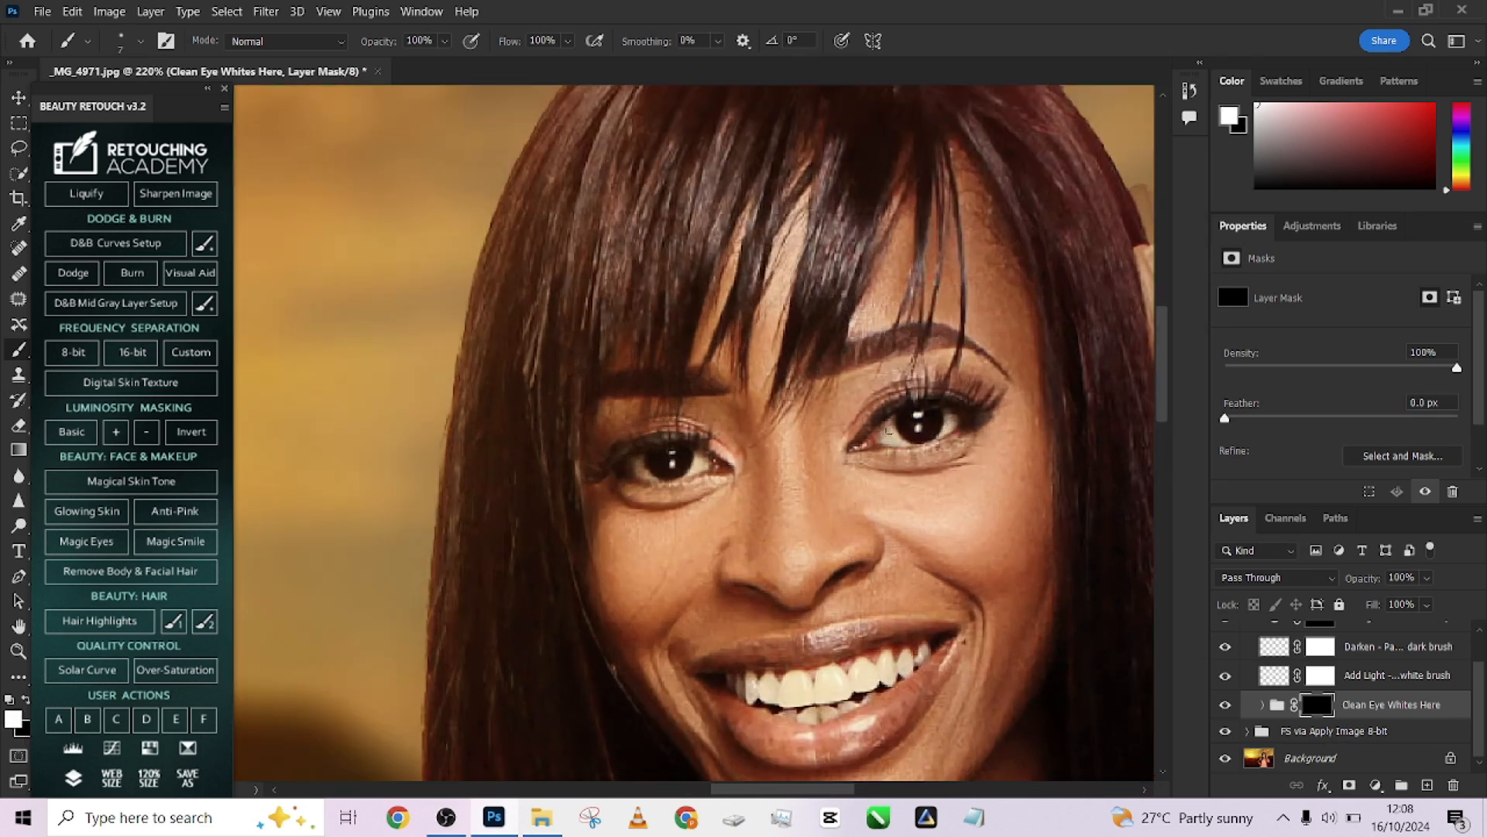
pyautogui.press(']')
pyautogui.moveTo(890, 428); pyautogui.dragTo(907, 443)
pyautogui.moveTo(699, 458)
pyautogui.mouseDown()
pyautogui.moveTo(639, 477)
pyautogui.moveTo(657, 477)
pyautogui.moveTo(629, 465)
pyautogui.mouseUp()
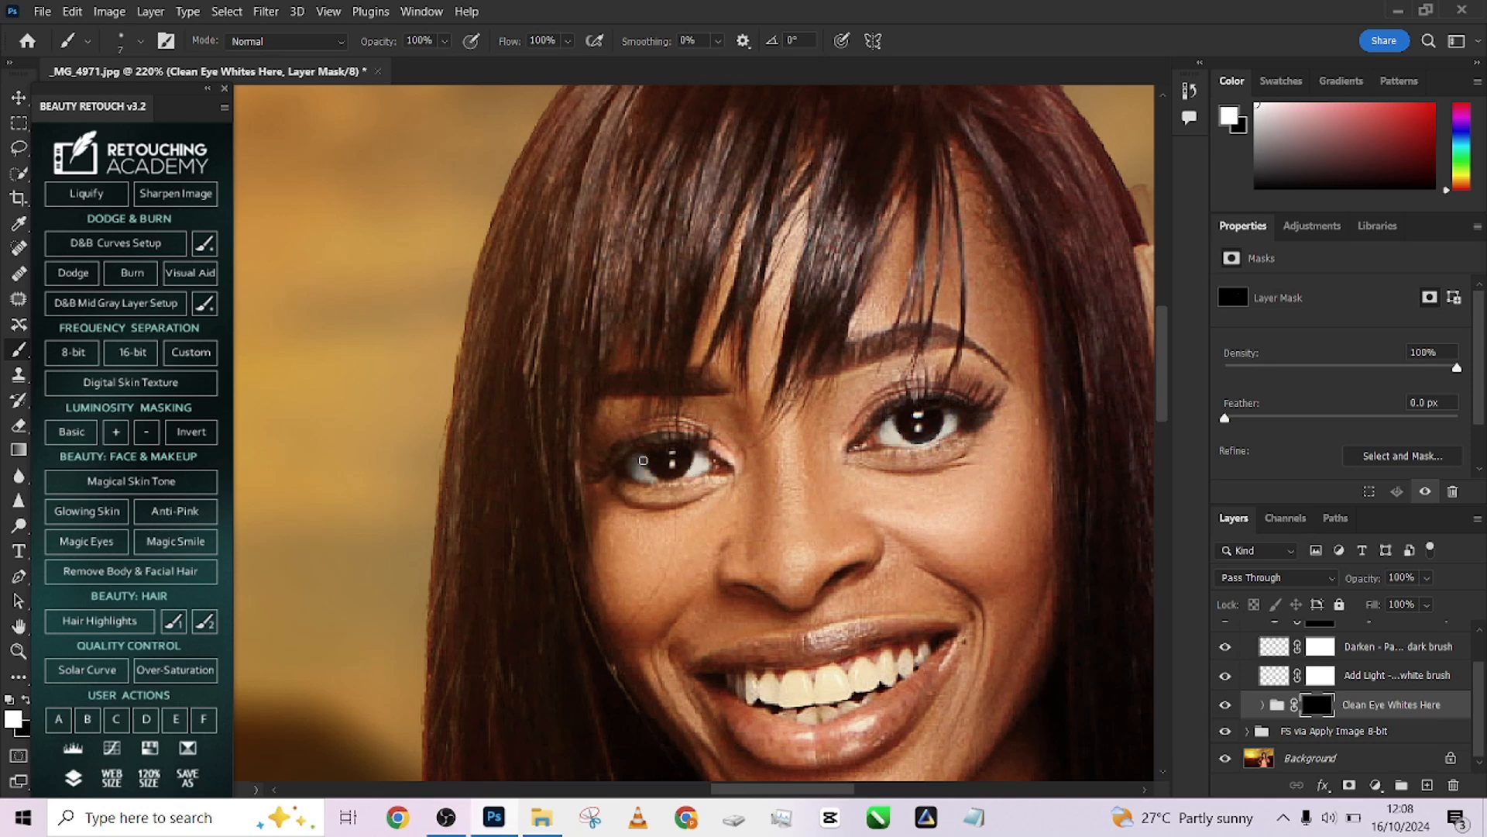
# Run the Magic Smile action and paint over the teeth on the Unmask Teeth To Brighten mask
pyautogui.hotkey('ctrl', '0')
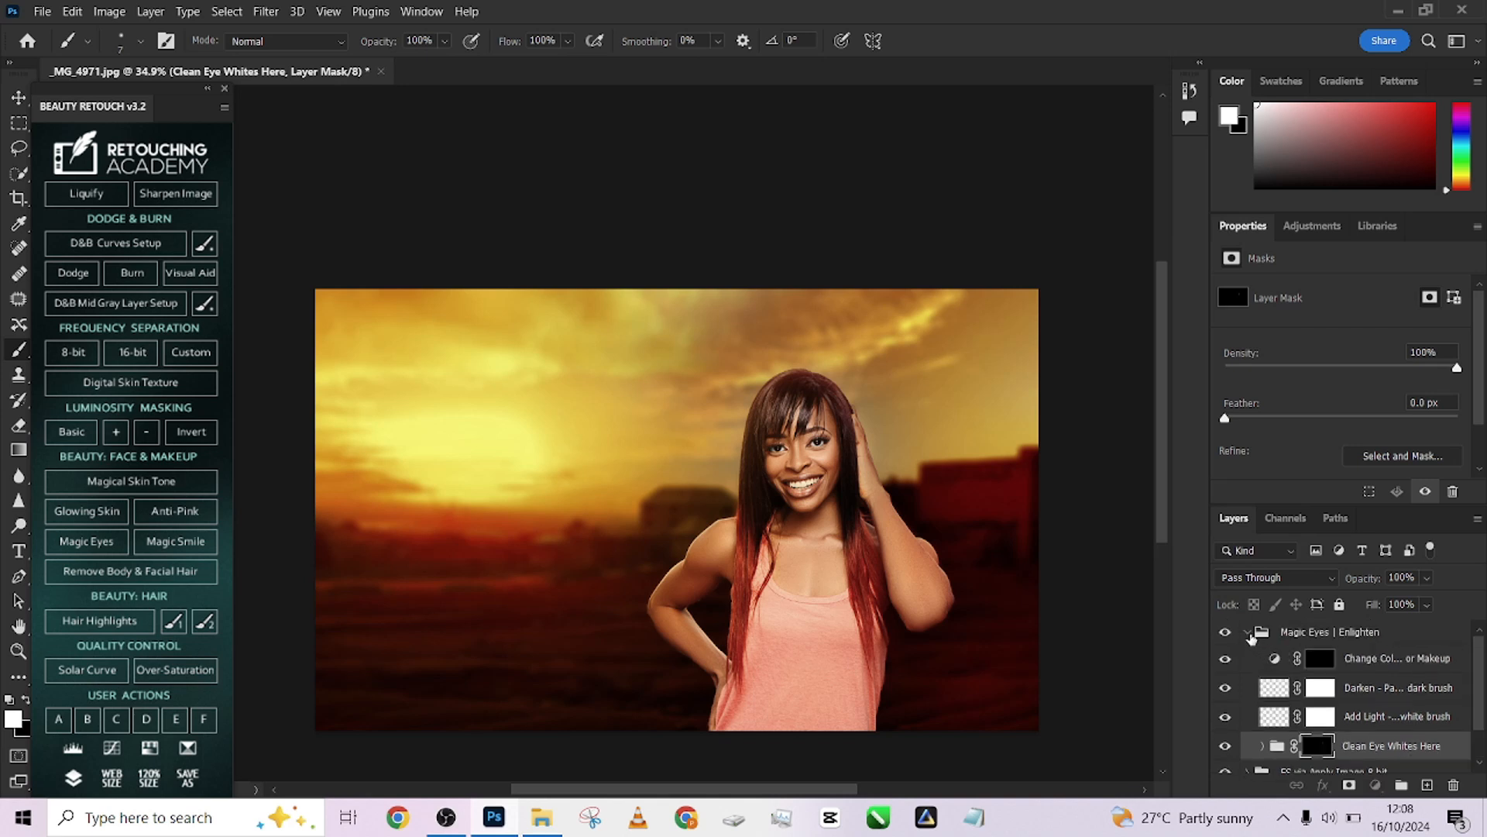
pyautogui.click(176, 541)
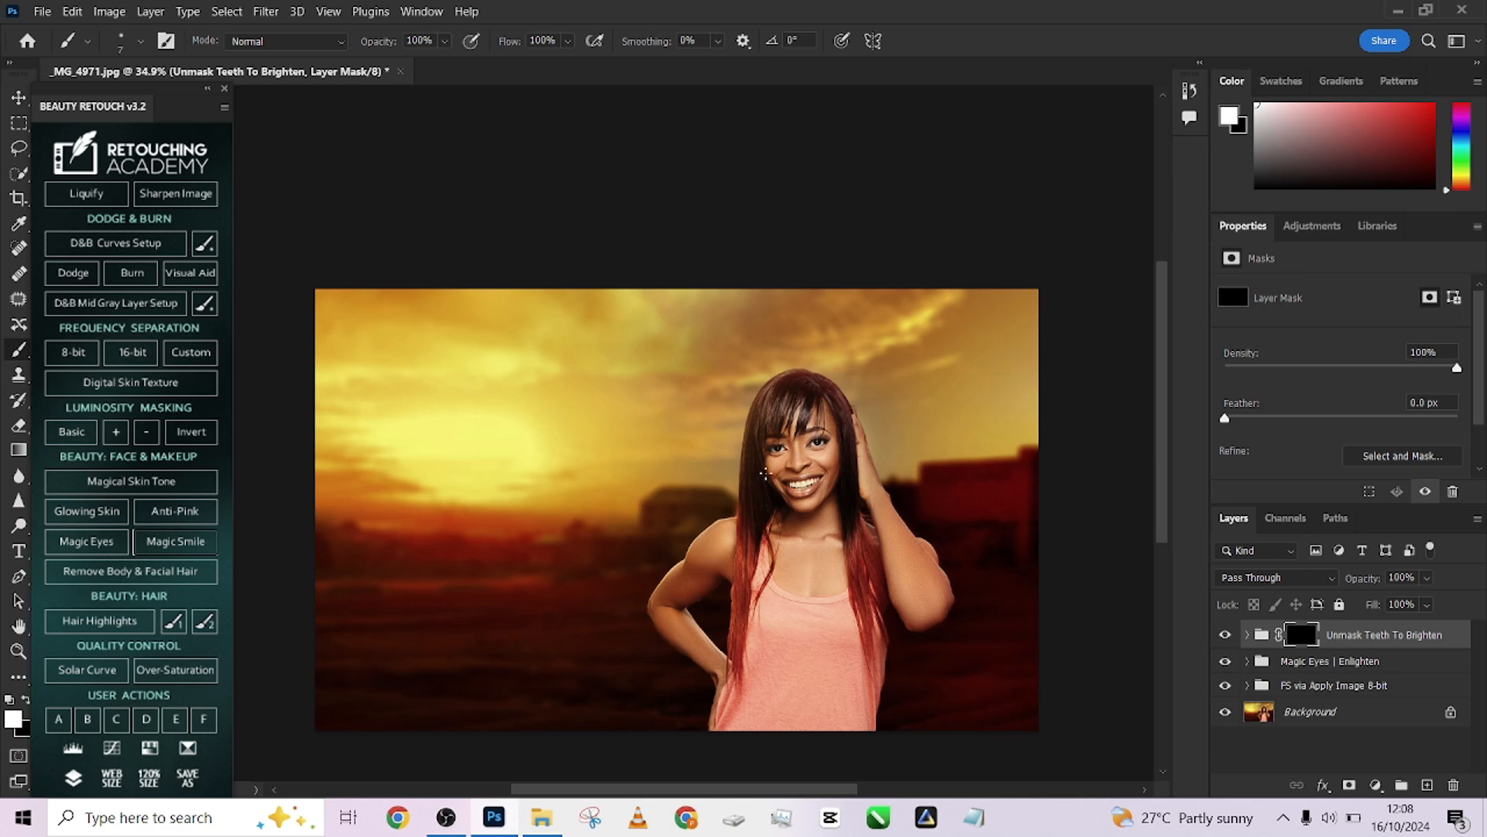
pyautogui.scroll(9, 873, 471)
pyautogui.moveTo(720, 499)
pyautogui.mouseDown()
pyautogui.moveTo(775, 491)
pyautogui.moveTo(659, 502)
pyautogui.moveTo(719, 518)
pyautogui.moveTo(773, 486)
pyautogui.moveTo(737, 508)
pyautogui.mouseUp()
pyautogui.scroll(5, 734, 496)
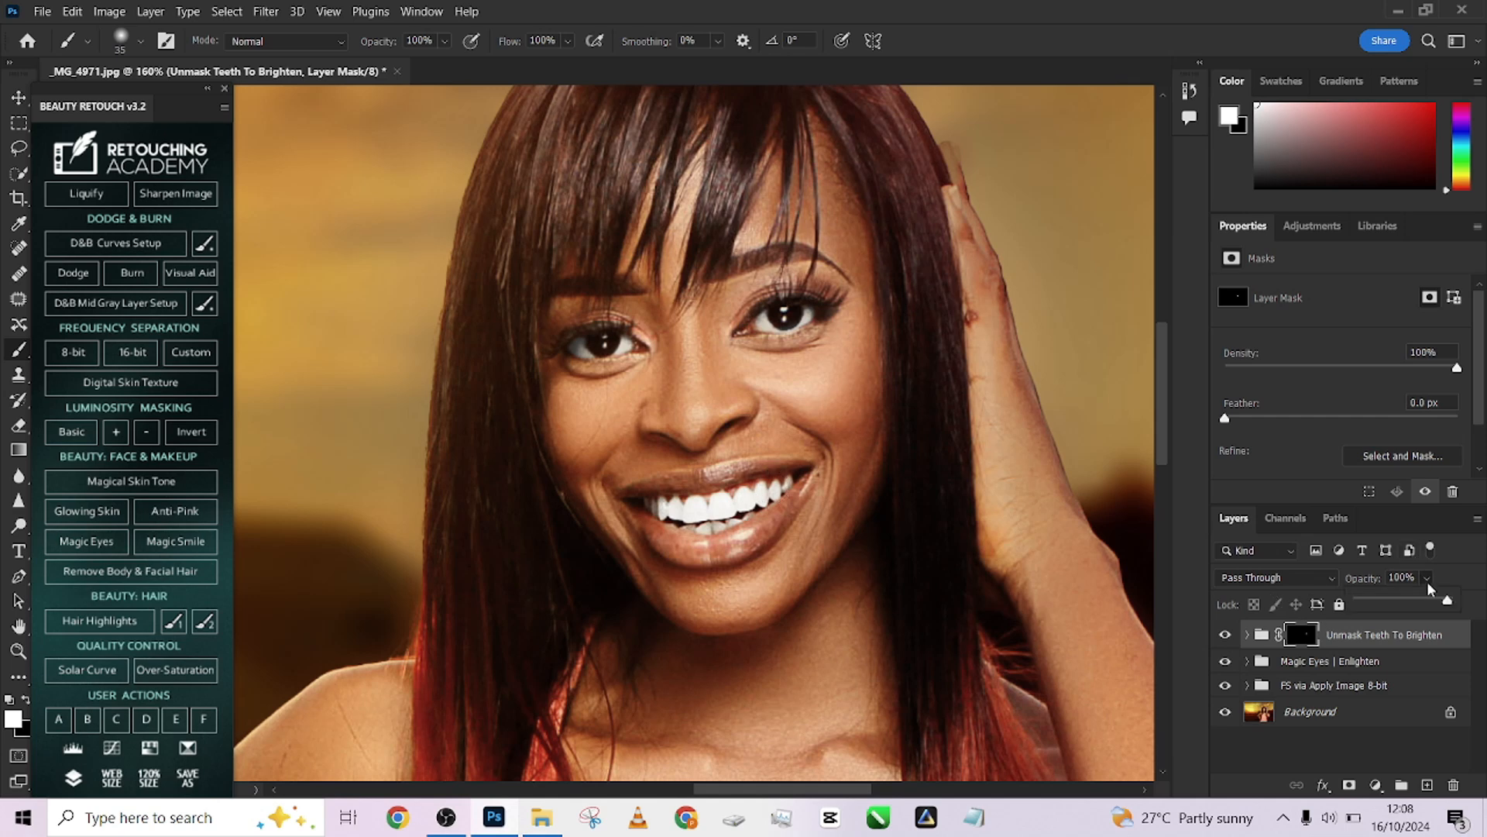
# Lower the Unmask Teeth To Brighten group's opacity to 73%
pyautogui.moveTo(1430, 589); pyautogui.dragTo(1430, 604)
pyautogui.scroll(-14, 927, 416)
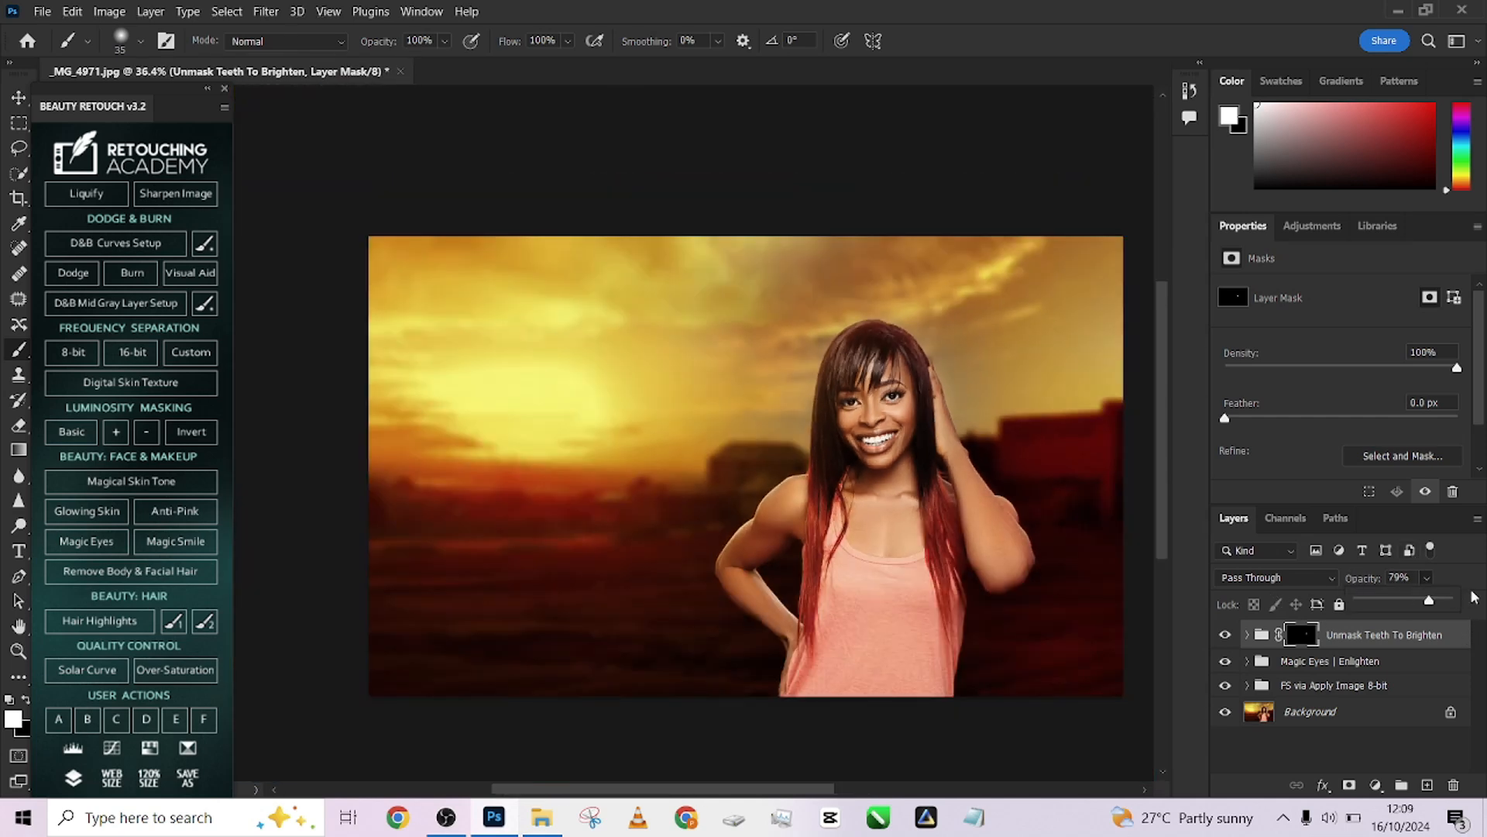
pyautogui.moveTo(1429, 602); pyautogui.dragTo(1423, 602)
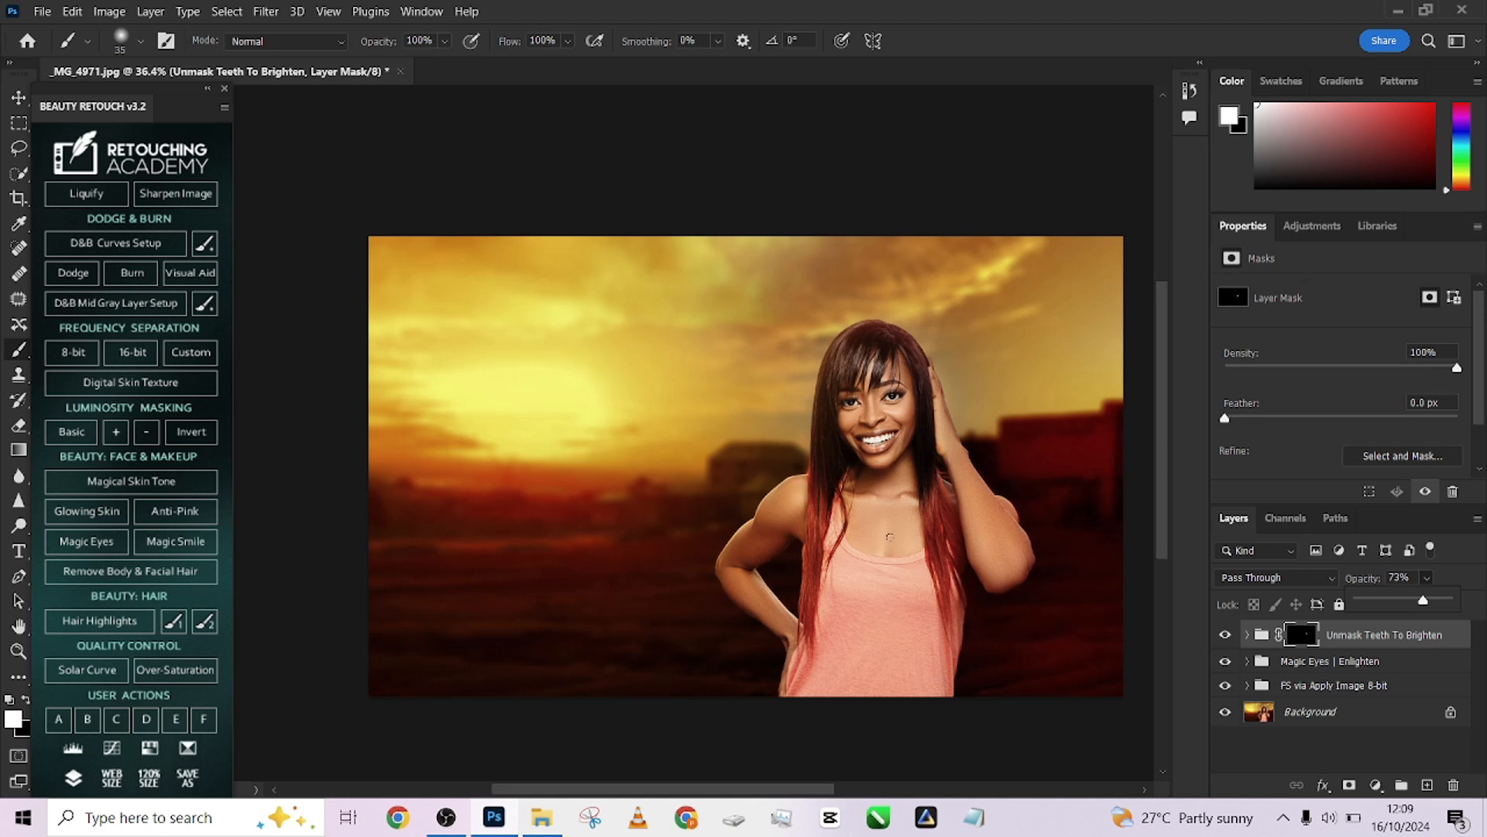
# Add a Curves adjustment layer, raise the curve to brighten, invert its mask and paint white over the shoulders and arms
pyautogui.click(1376, 785)
pyautogui.click(1392, 541)
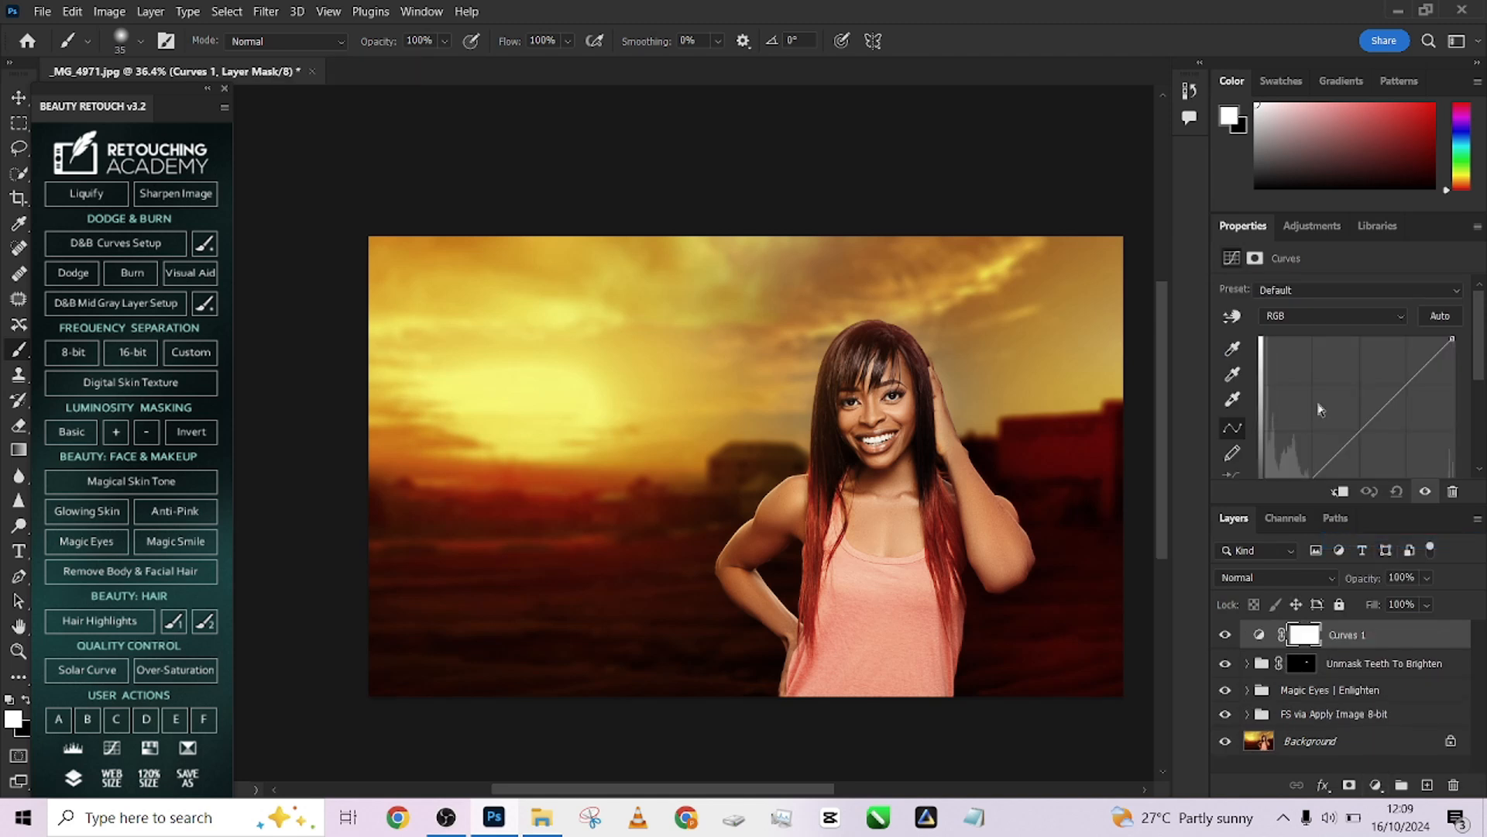
pyautogui.moveTo(1351, 438); pyautogui.dragTo(1351, 418)
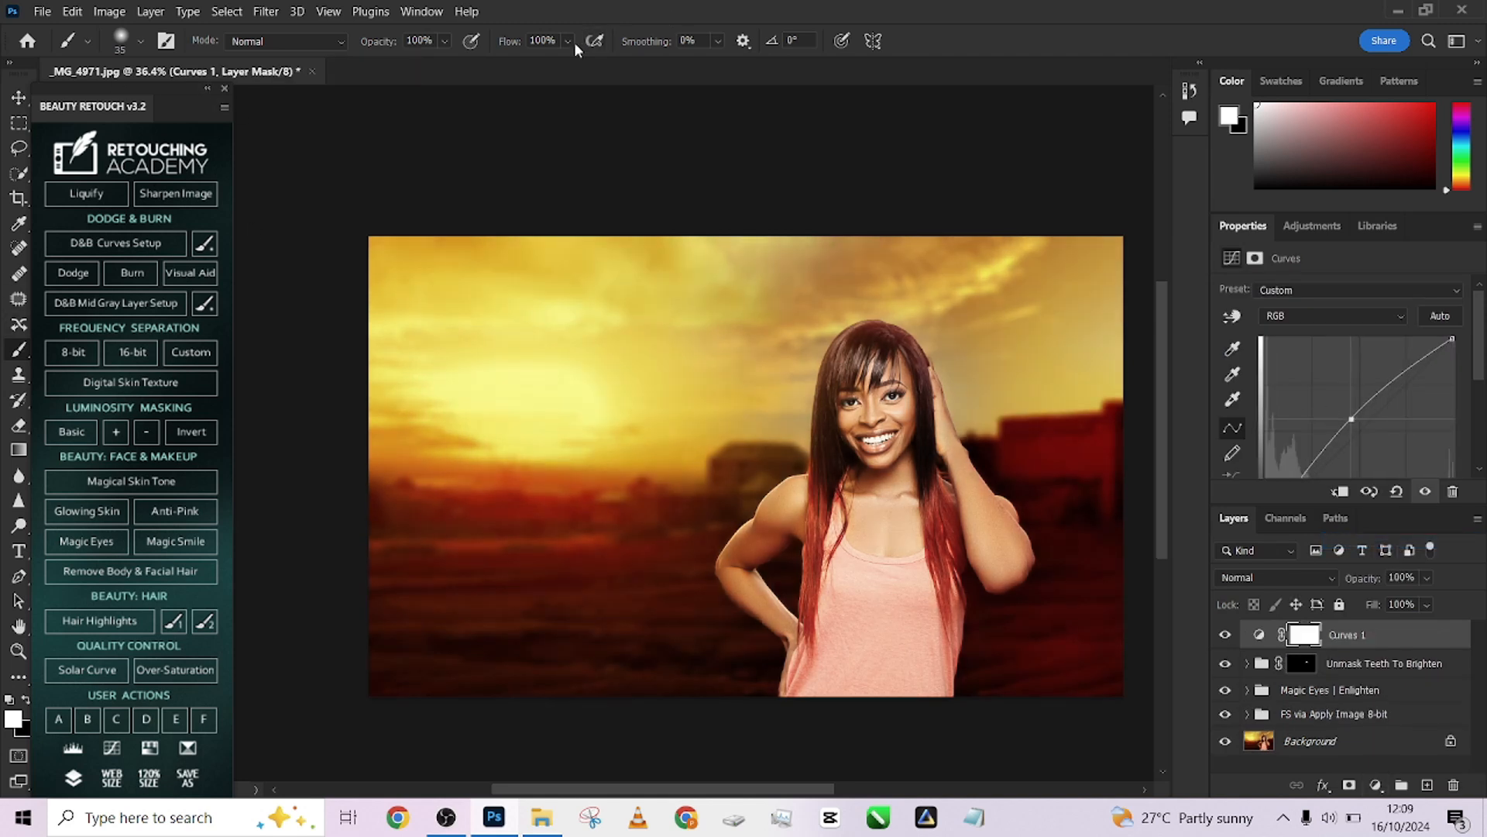
pyautogui.scroll(5, 827, 488)
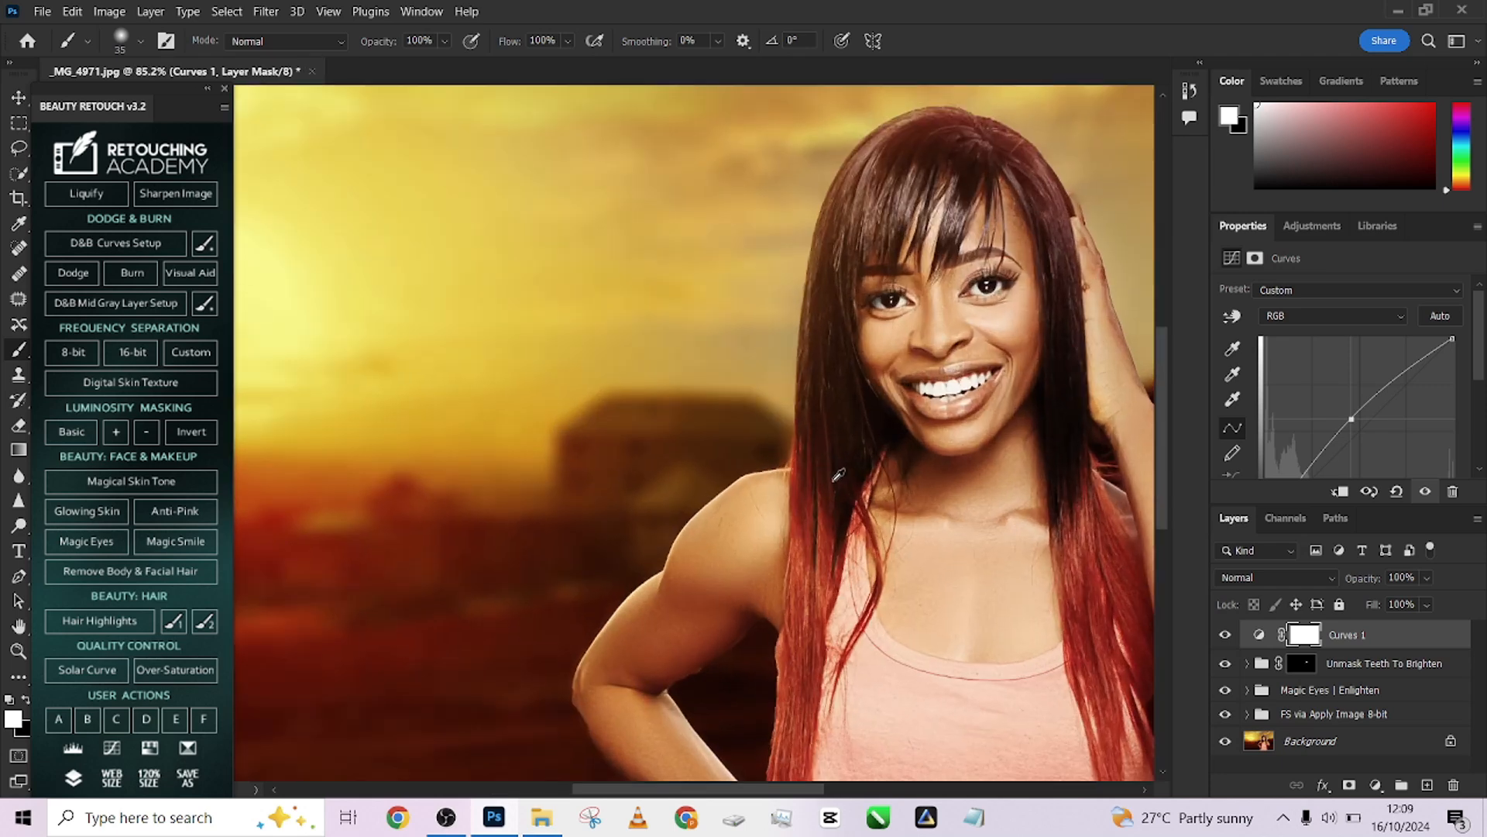
pyautogui.moveTo(813, 532)
pyautogui.mouseDown()
pyautogui.moveTo(791, 386)
pyautogui.moveTo(736, 407)
pyautogui.moveTo(765, 362)
pyautogui.mouseUp()
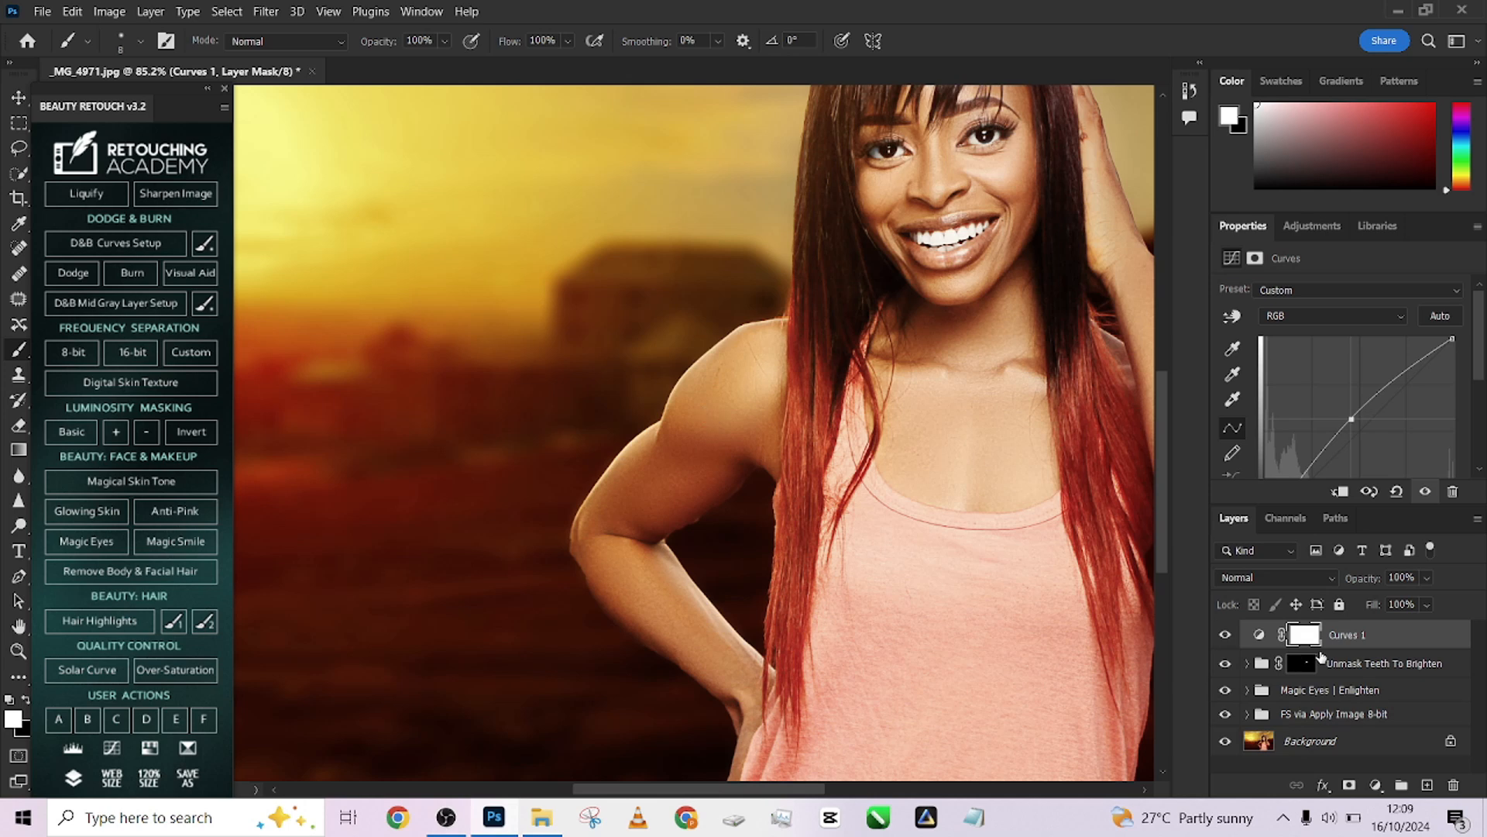
pyautogui.hotkey('ctrl', 'i')
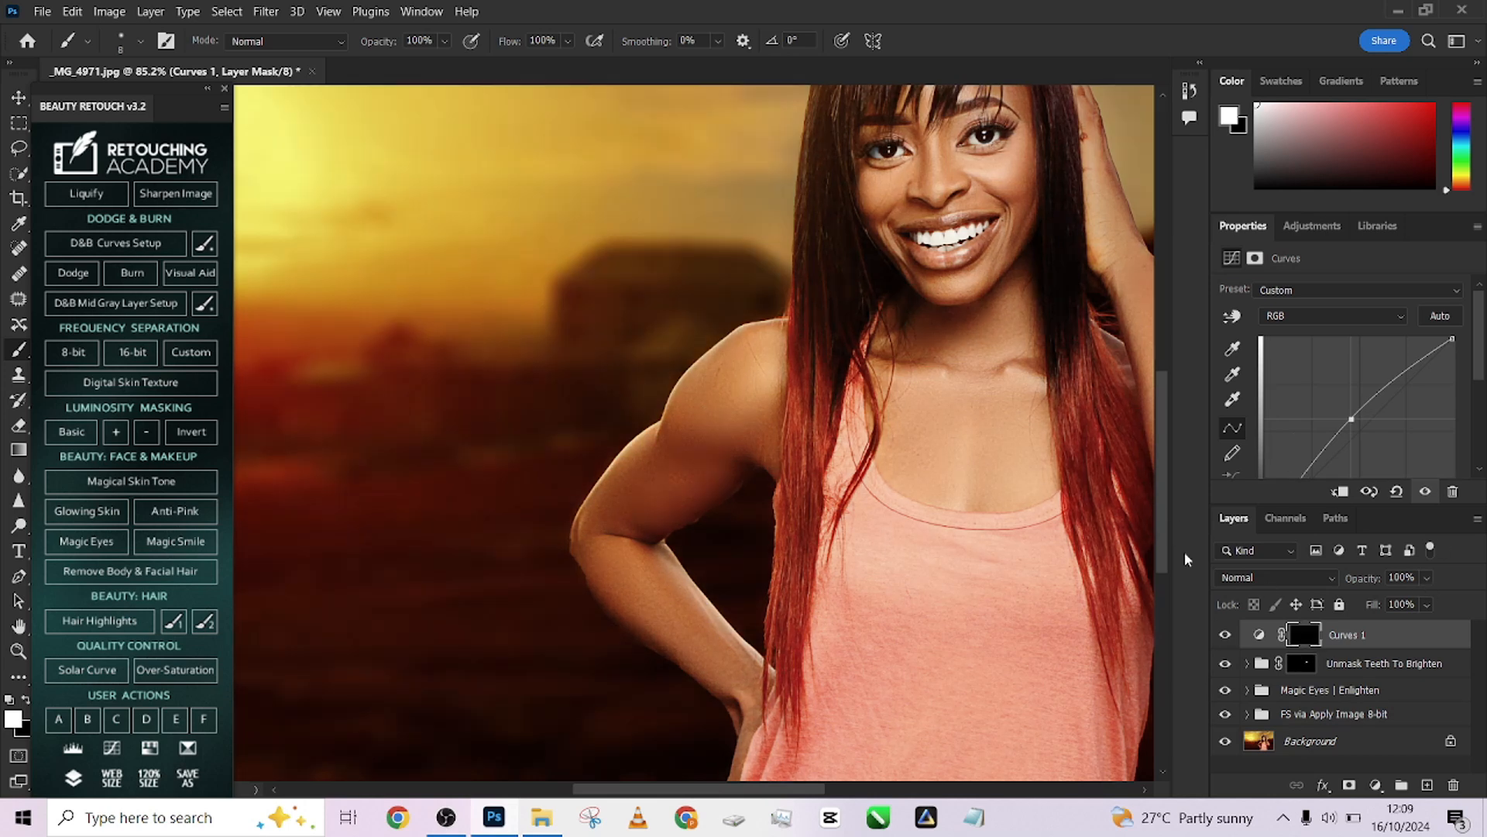
pyautogui.press(']')
pyautogui.moveTo(765, 365); pyautogui.dragTo(610, 507)
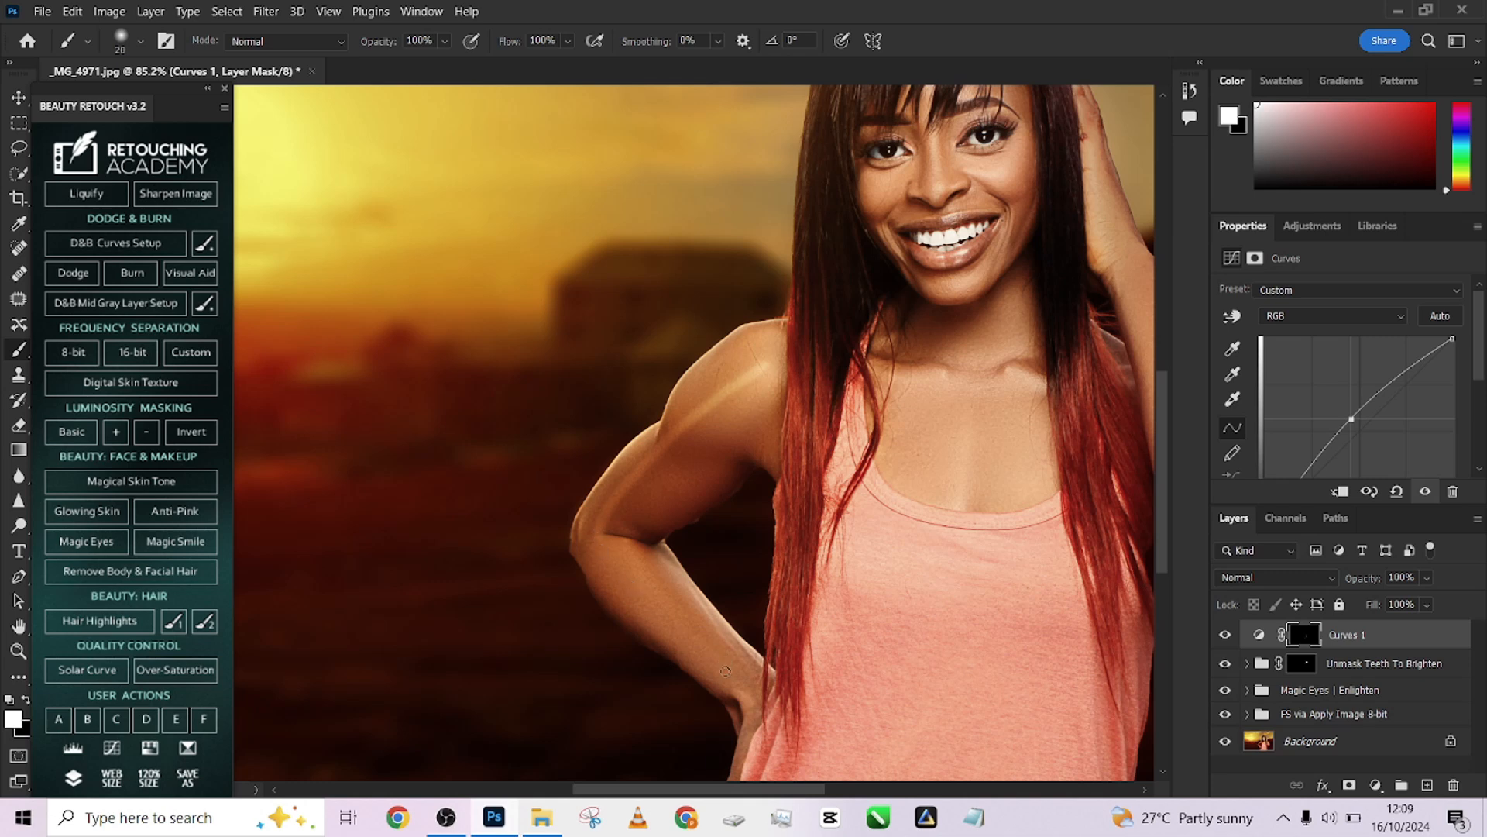
pyautogui.moveTo(737, 685)
pyautogui.mouseDown()
pyautogui.moveTo(600, 548)
pyautogui.moveTo(596, 532)
pyautogui.moveTo(625, 506)
pyautogui.mouseUp()
pyautogui.scroll(-3, 694, 545)
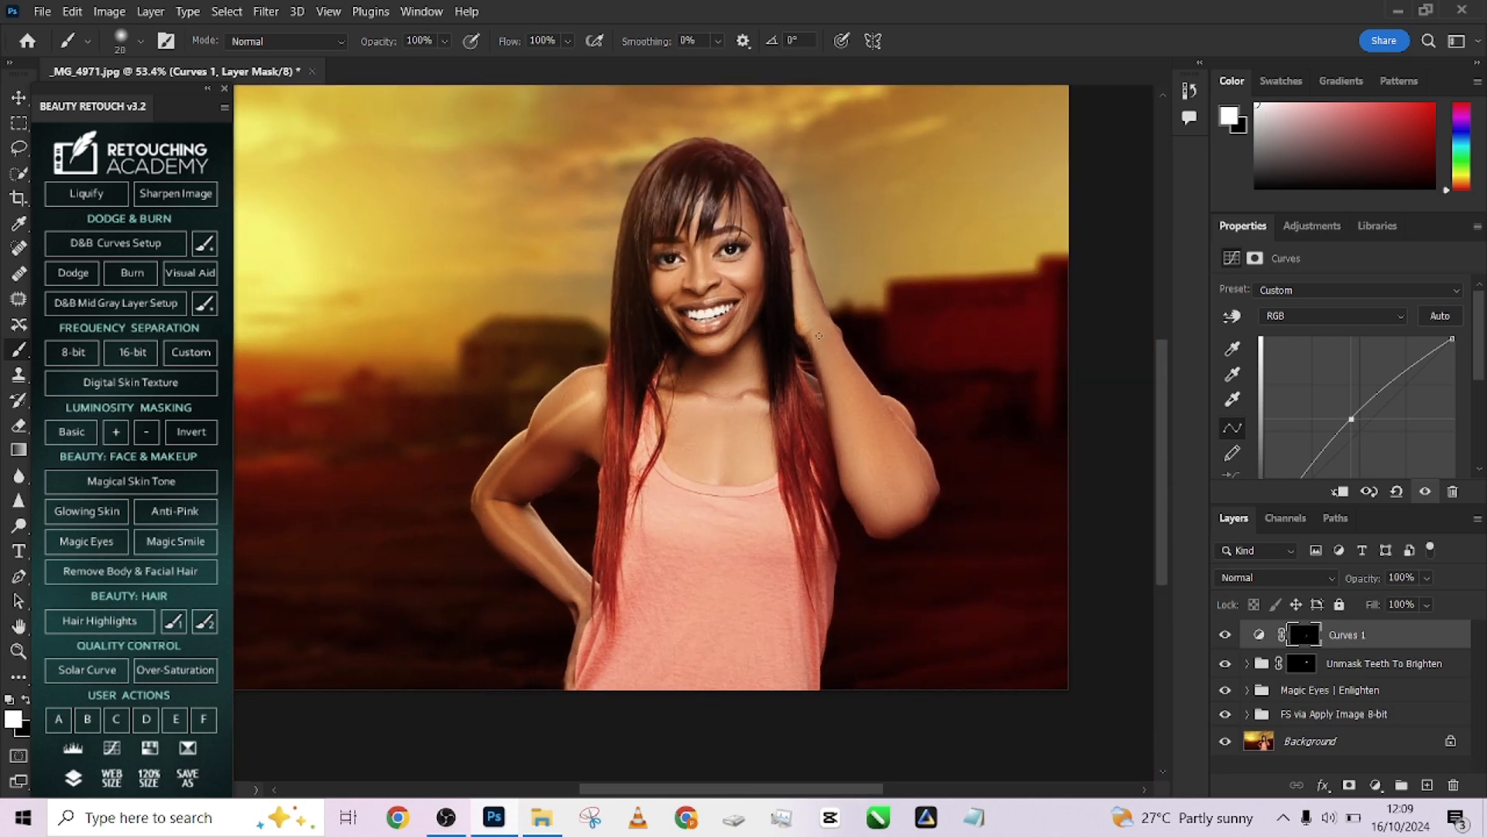
pyautogui.moveTo(829, 366); pyautogui.dragTo(877, 502)
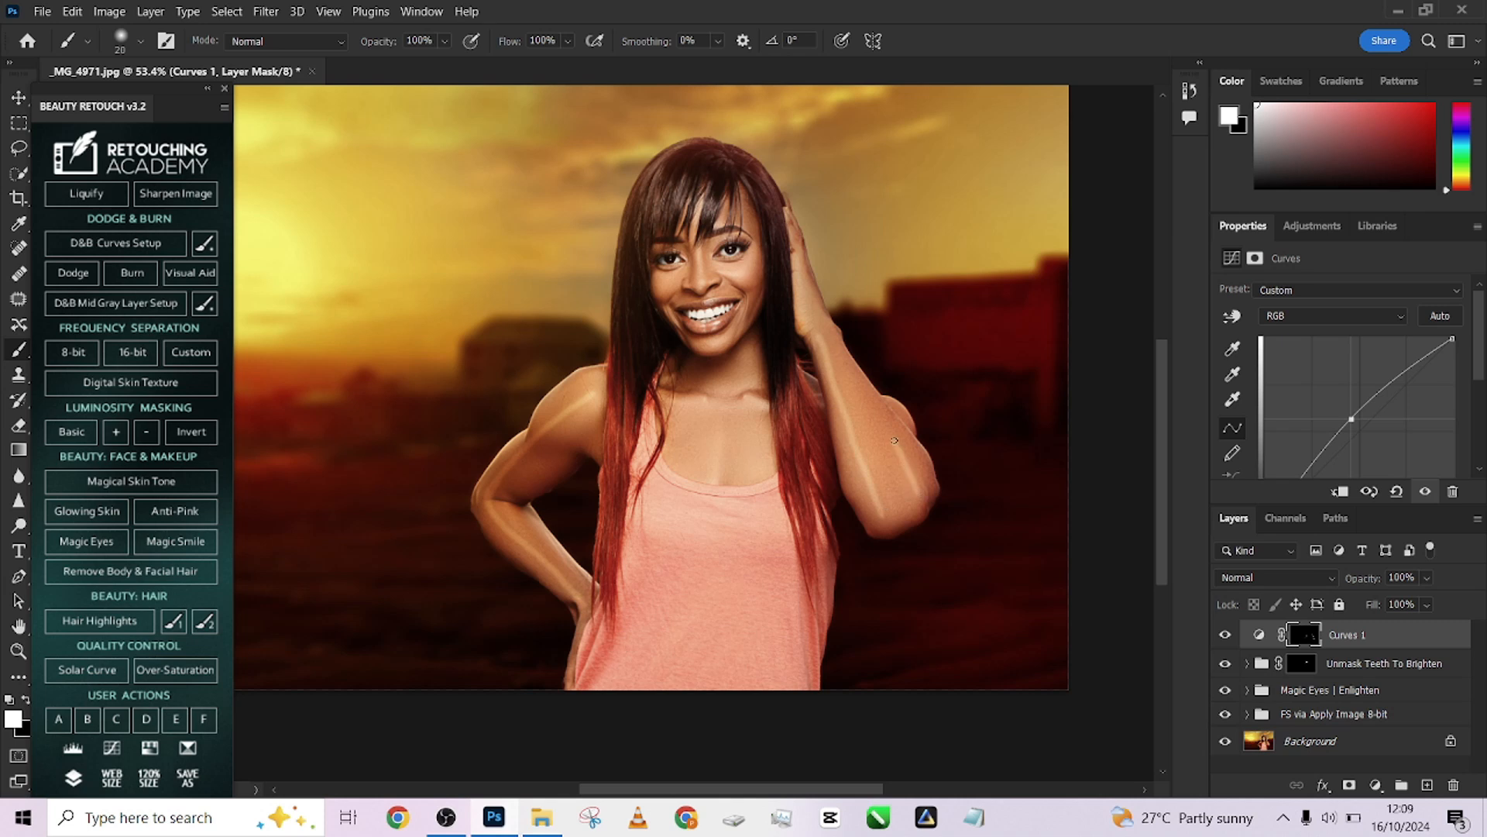
pyautogui.moveTo(899, 449)
pyautogui.mouseDown()
pyautogui.moveTo(903, 504)
pyautogui.moveTo(807, 286)
pyautogui.mouseUp()
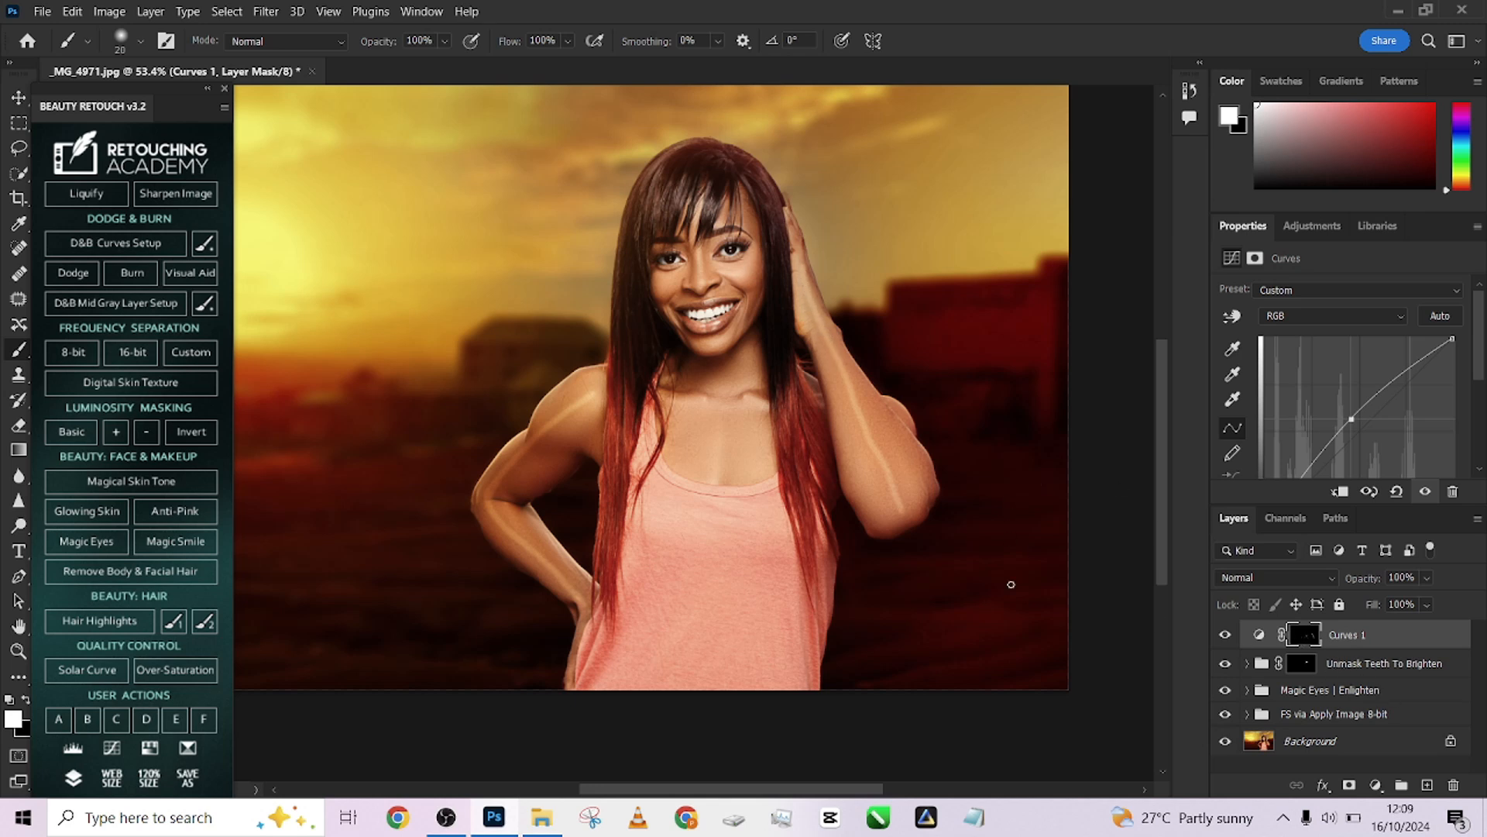
# Feather the Curves 1 mask by 20 px, toggle its visibility, and delete the Curves 1 layer
pyautogui.click(1260, 636)
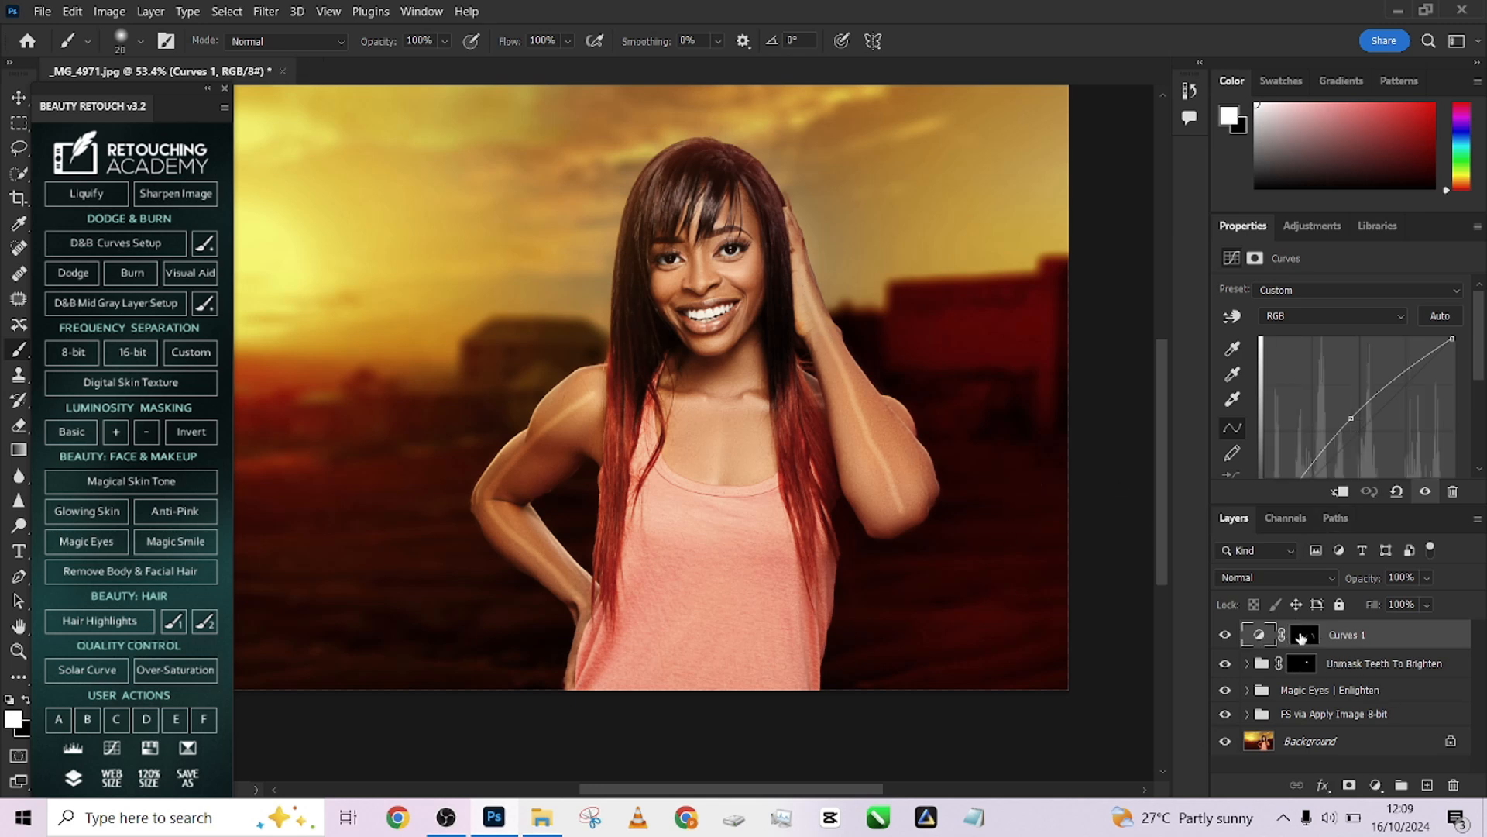
pyautogui.click(1302, 636)
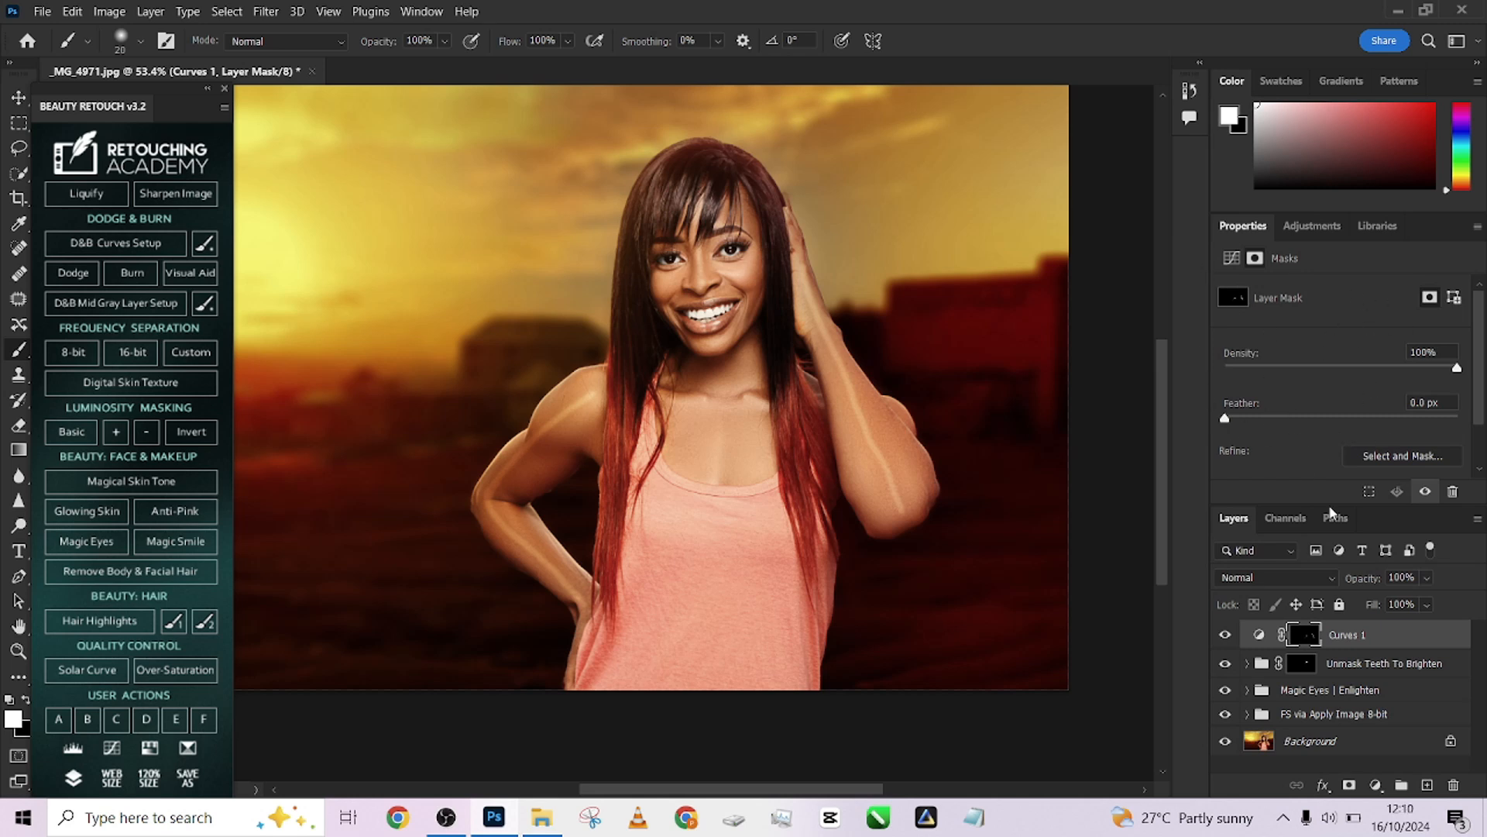
pyautogui.click(421, 12)
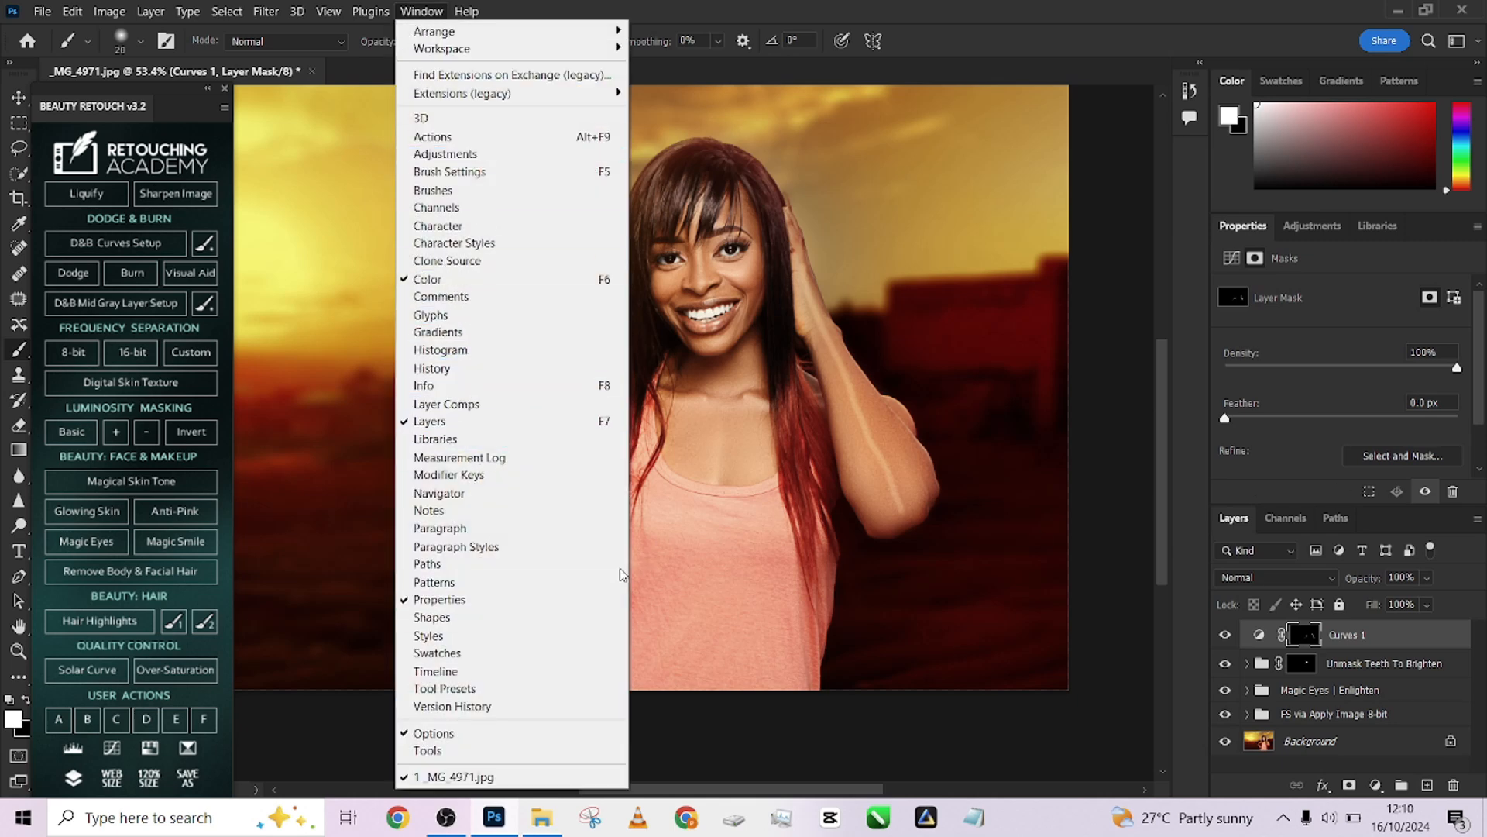
pyautogui.moveTo(1277, 420); pyautogui.dragTo(1327, 422)
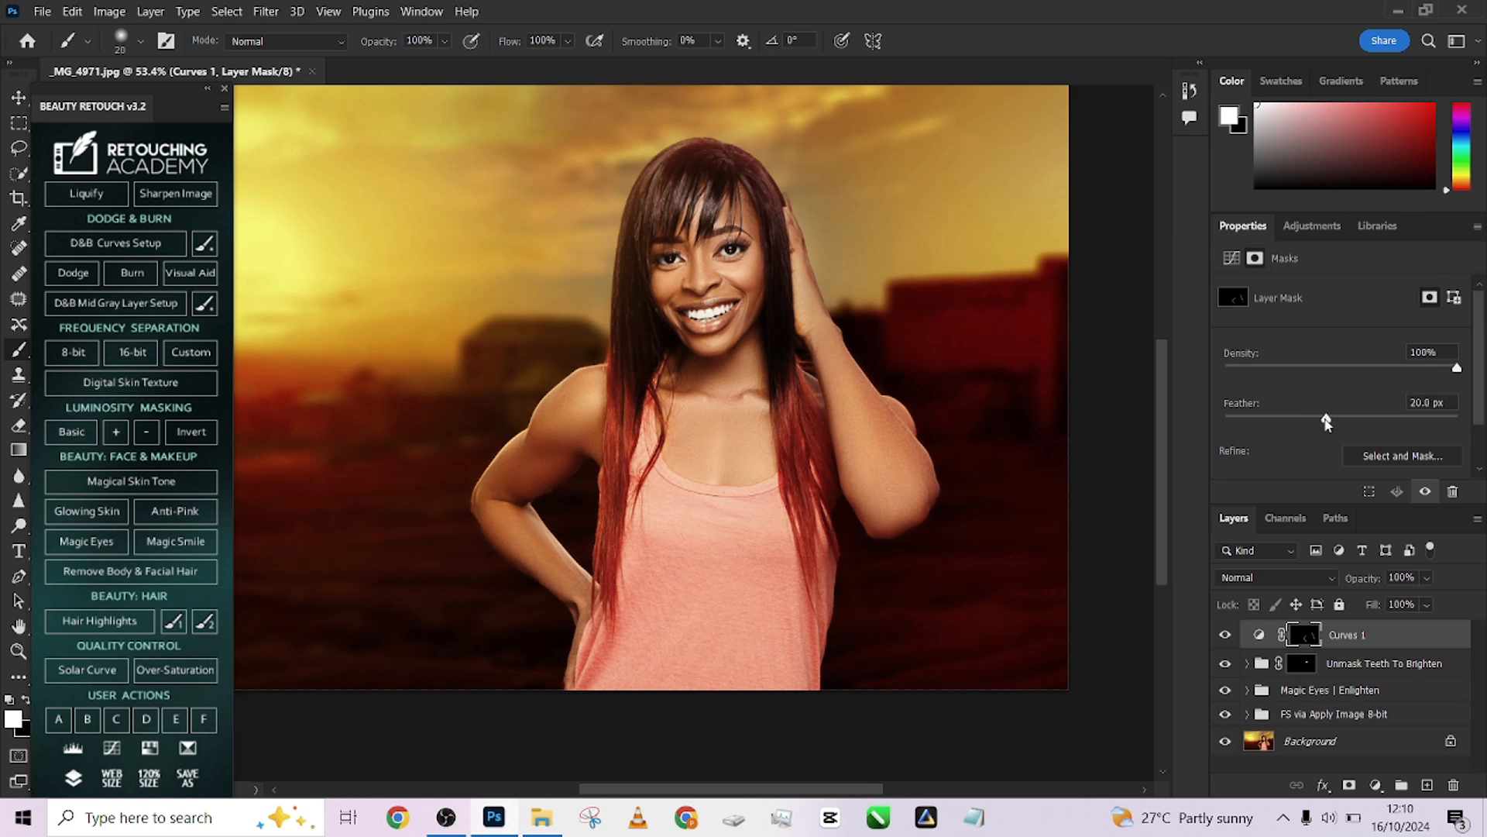
pyautogui.click(1225, 636)
pyautogui.click(1225, 636)
pyautogui.click(1225, 637)
pyautogui.click(1225, 636)
pyautogui.moveTo(1404, 641); pyautogui.dragTo(1452, 785)
# Add a new Curves adjustment layer, raise the curve, invert its mask and paint white over the shoulders and arm
pyautogui.click(1373, 785)
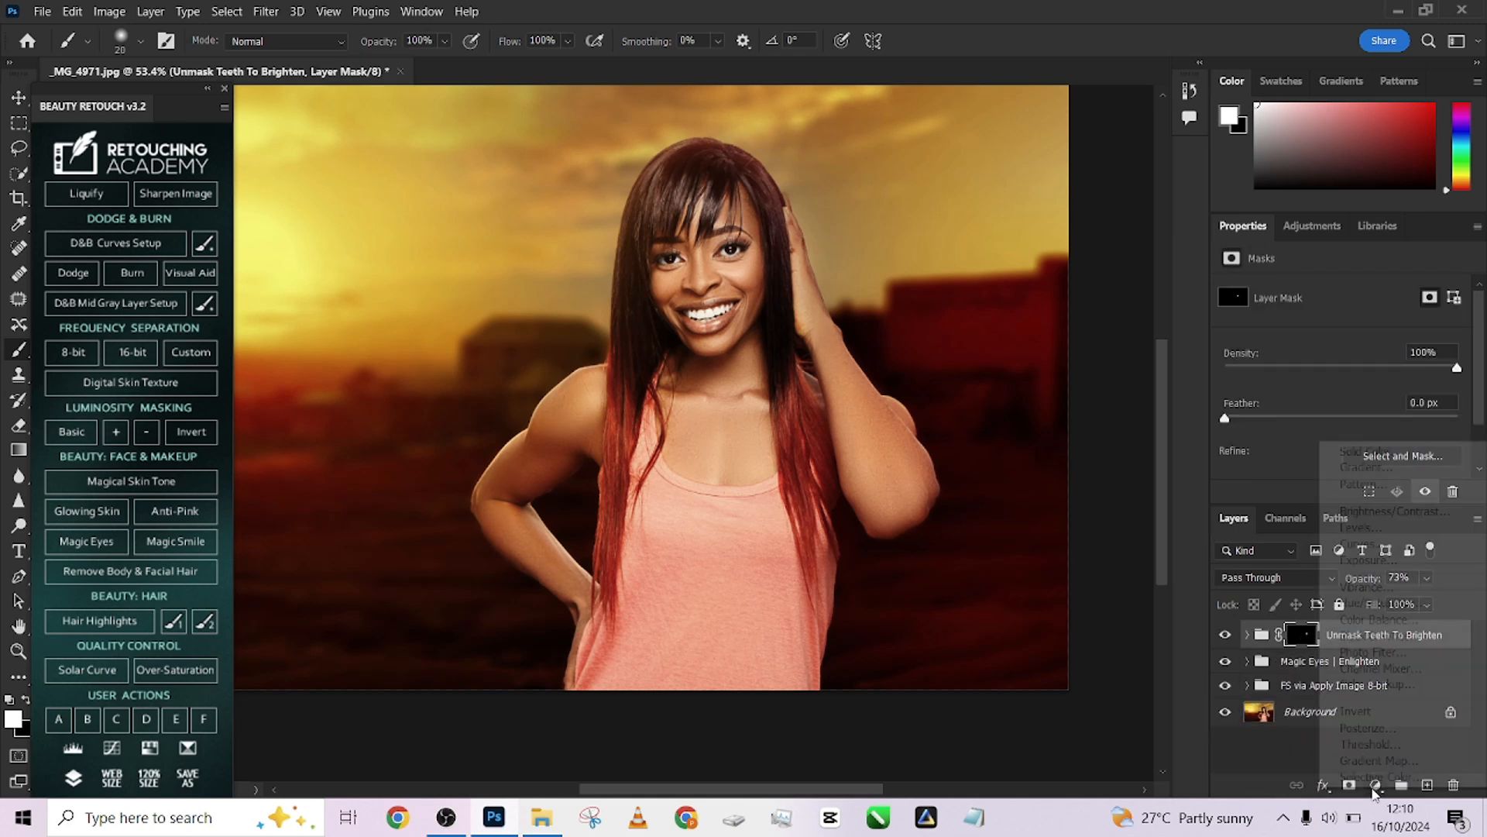
pyautogui.click(1364, 550)
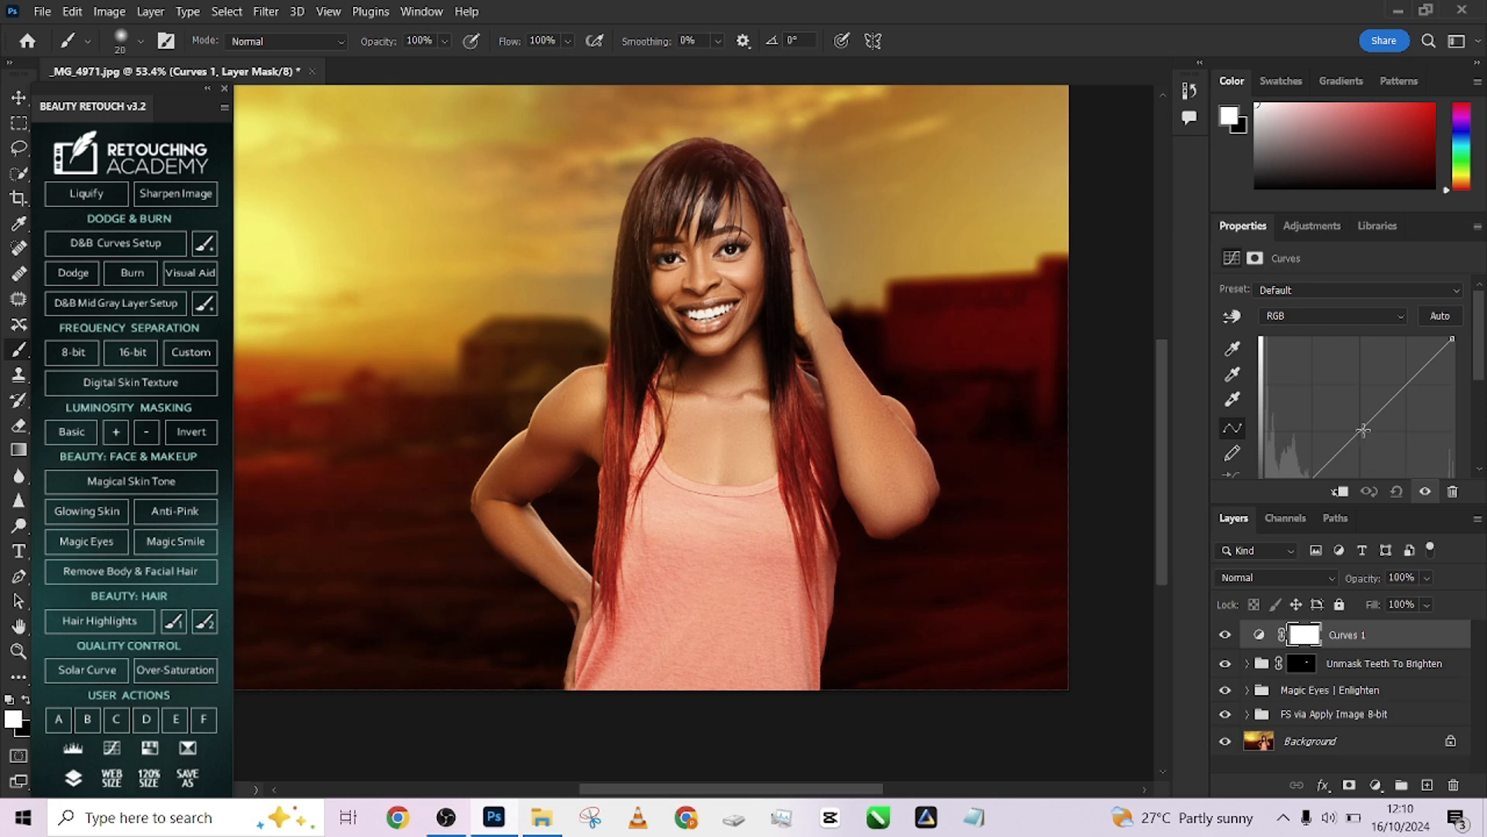
pyautogui.moveTo(1362, 438); pyautogui.dragTo(1342, 419)
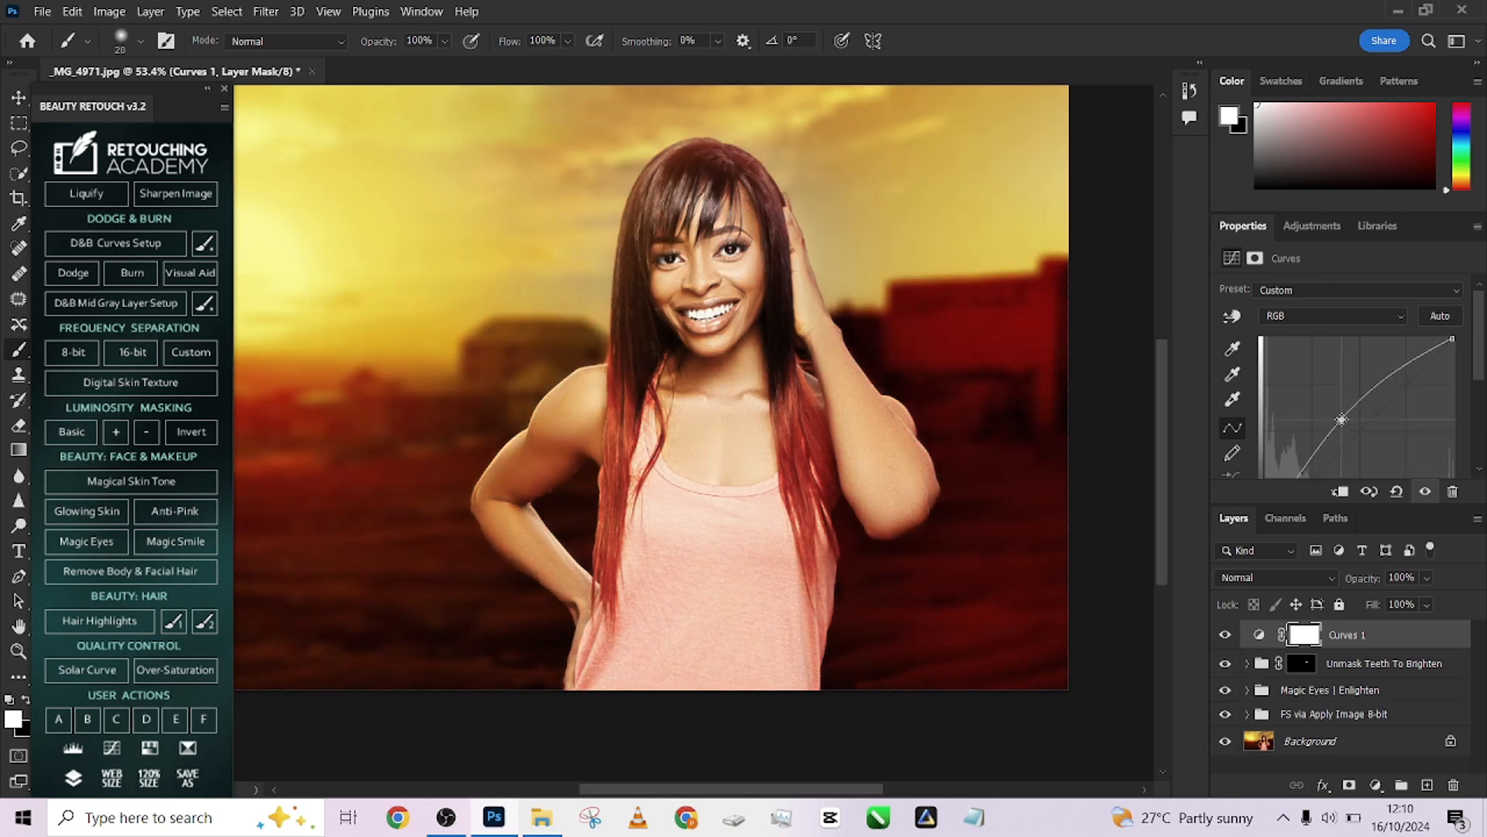
pyautogui.hotkey('ctrl', 'i')
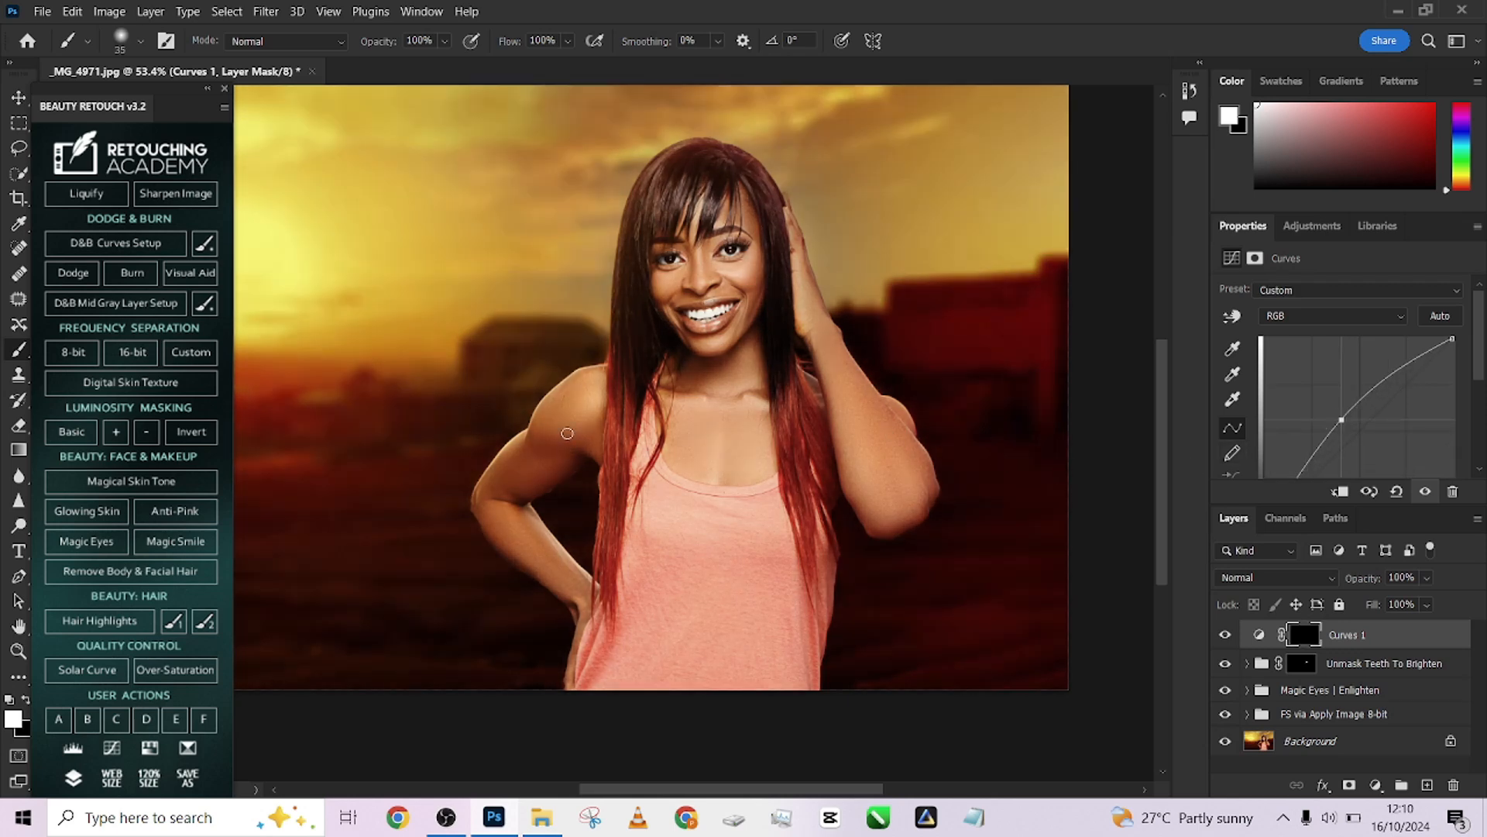
pyautogui.press(']')
pyautogui.press(']')
pyautogui.moveTo(592, 392)
pyautogui.mouseDown()
pyautogui.moveTo(496, 502)
pyautogui.moveTo(590, 598)
pyautogui.mouseUp()
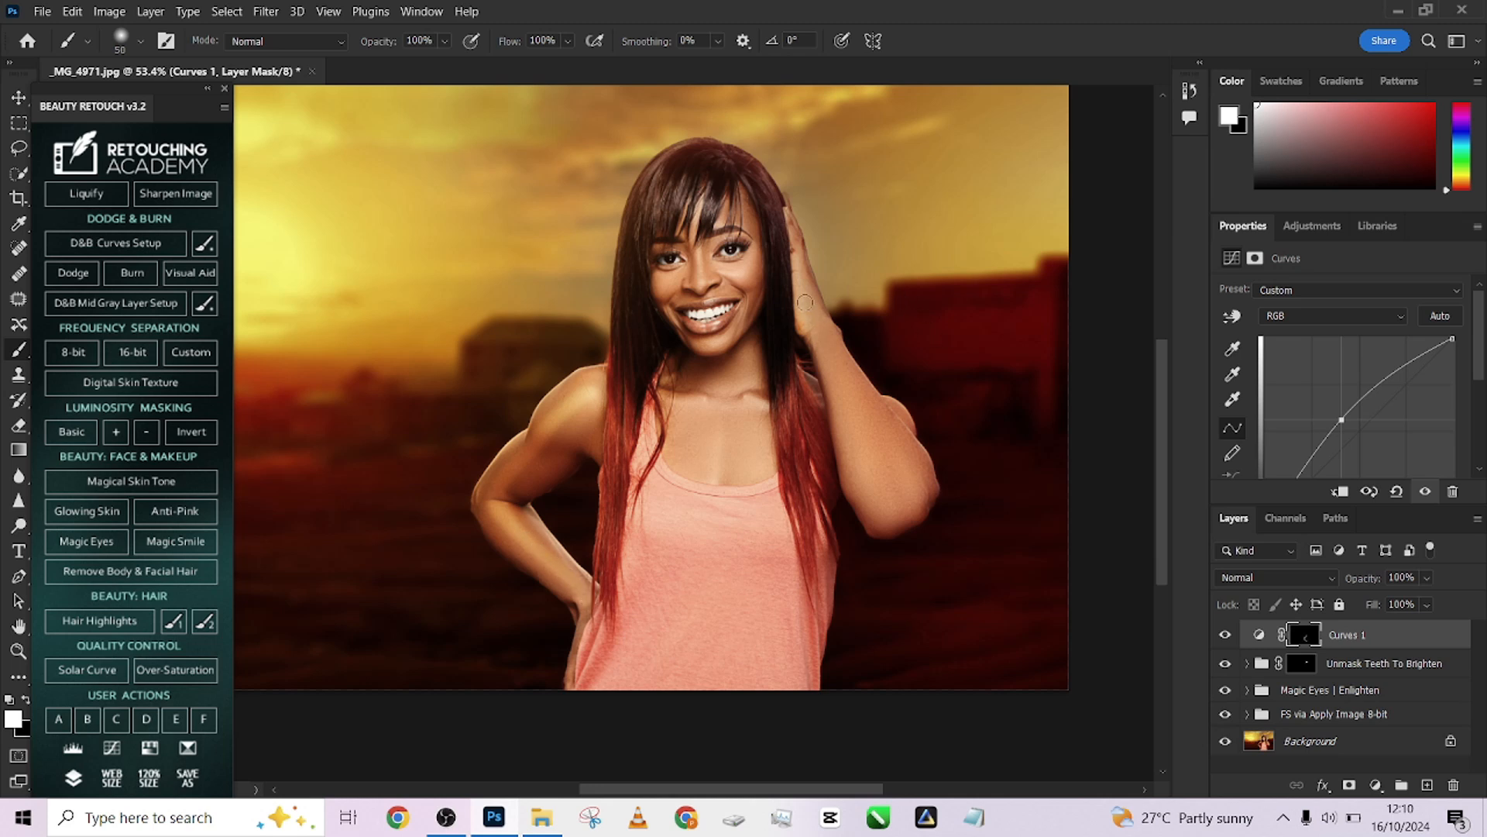
pyautogui.moveTo(807, 305); pyautogui.dragTo(897, 511)
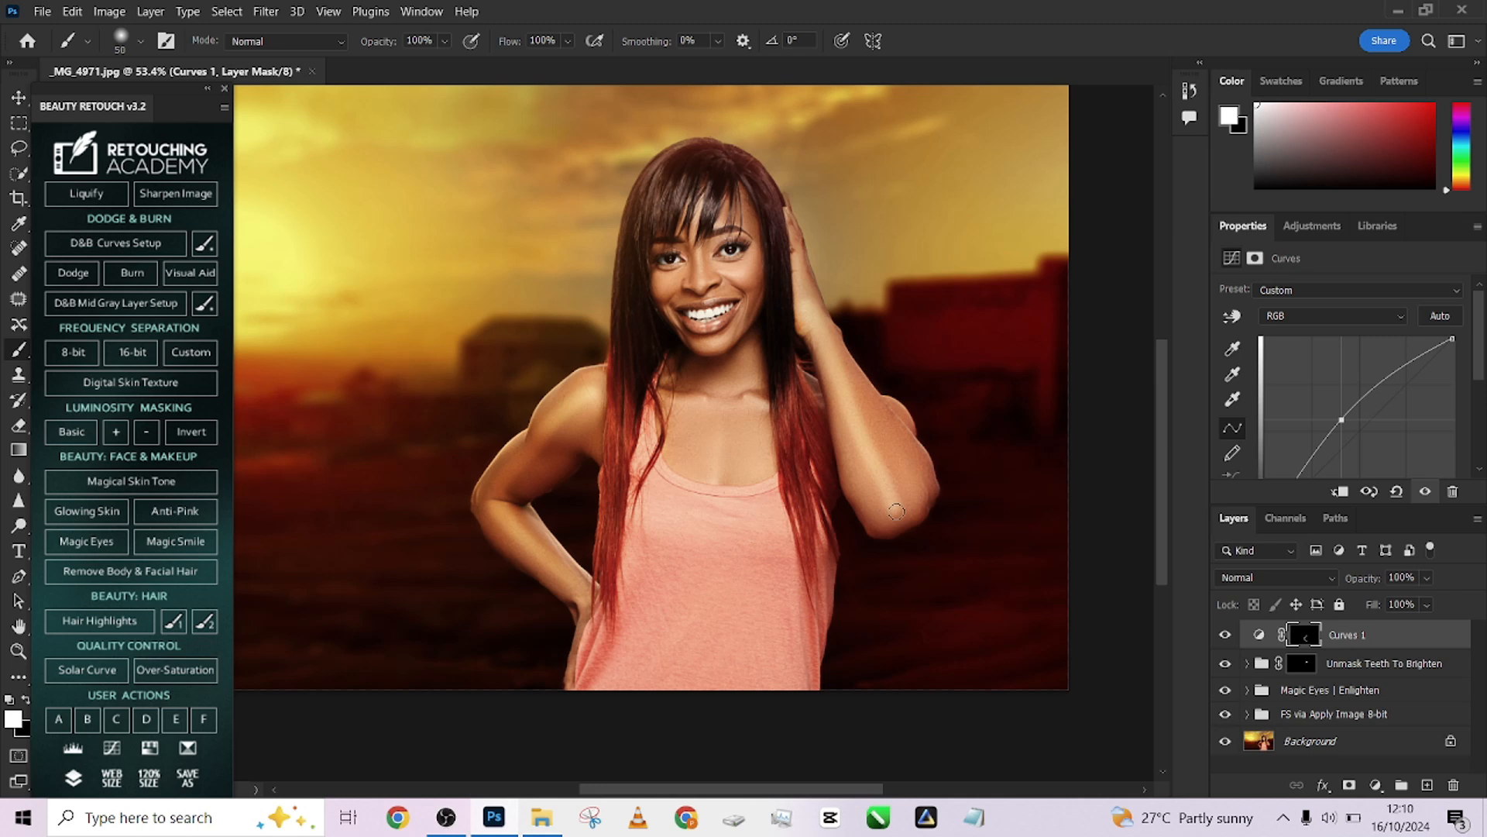
# Set the Curves 1 layer mask feather to 30 px and toggle the layer to compare
pyautogui.click(1259, 640)
pyautogui.click(1301, 641)
pyautogui.moveTo(1265, 411); pyautogui.dragTo(1315, 419)
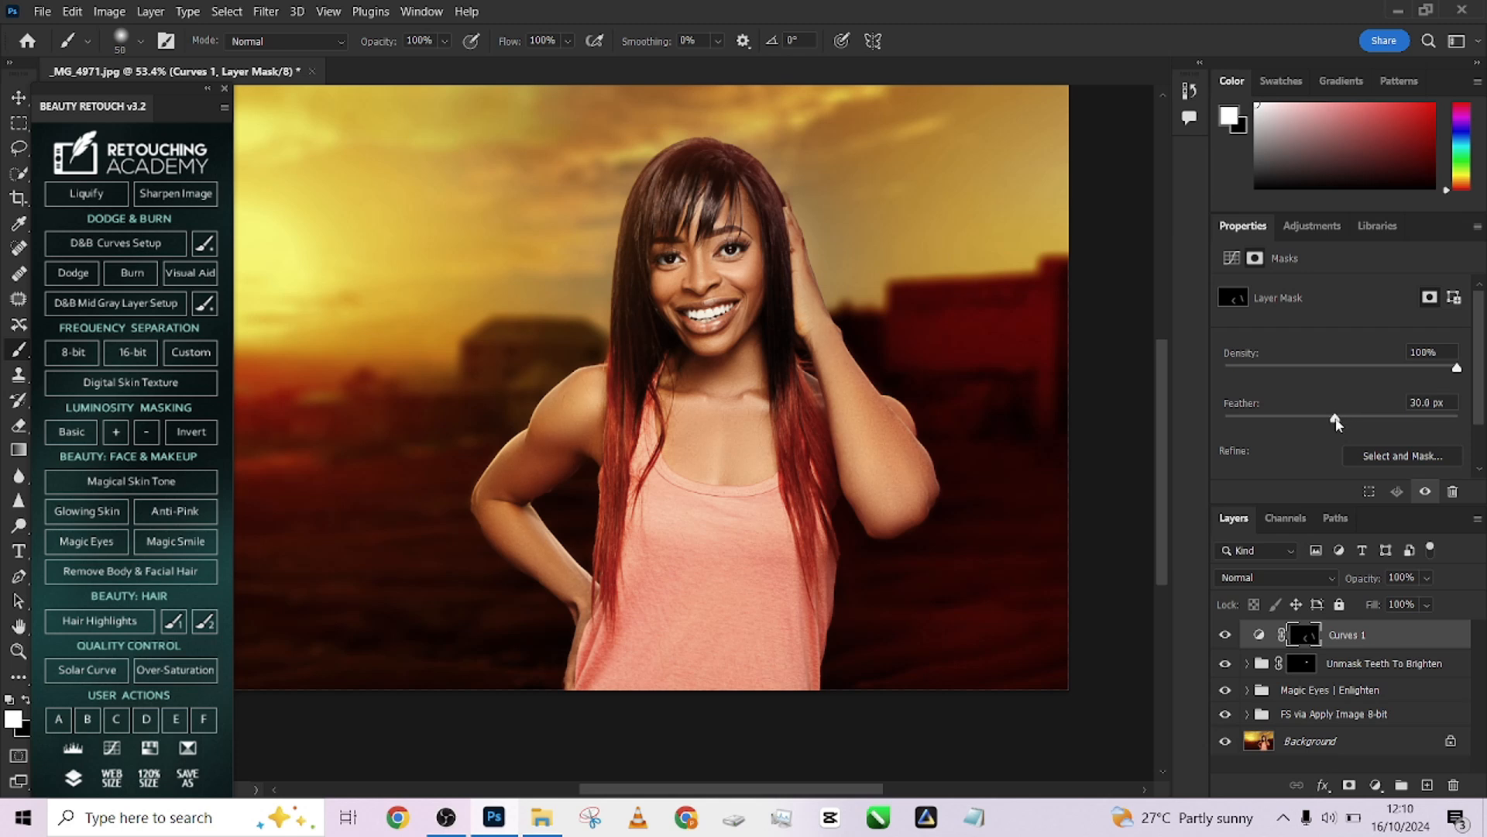
pyautogui.click(1225, 635)
pyautogui.click(1226, 636)
# Toggle the Curves 1 layer's visibility repeatedly to compare the brightened skin with the original
pyautogui.scroll(-3, 823, 469)
pyautogui.moveTo(739, 500); pyautogui.dragTo(821, 496)
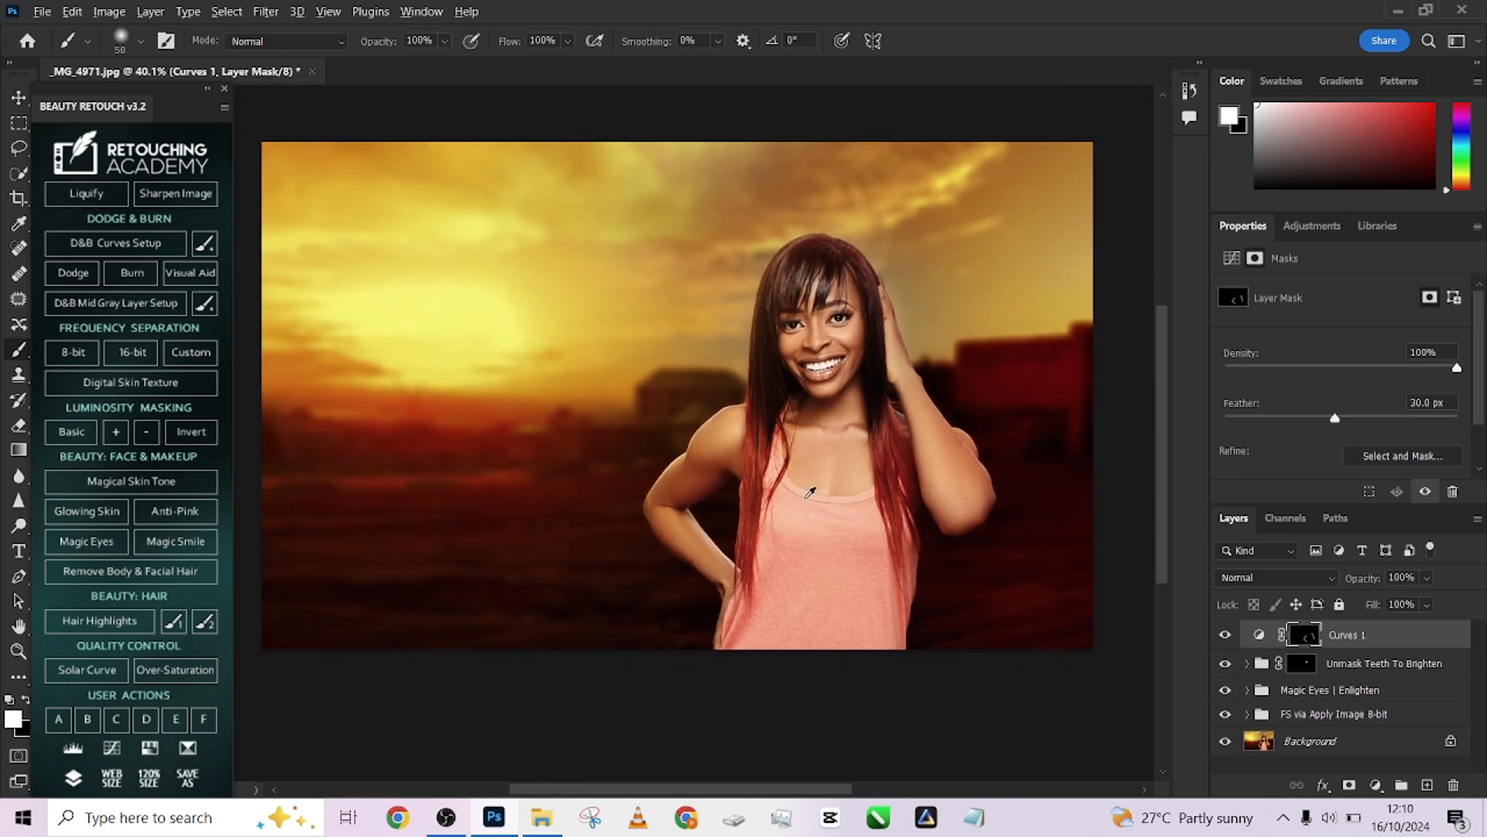
pyautogui.scroll(-1, 820, 492)
pyautogui.click(1224, 635)
pyautogui.click(1223, 635)
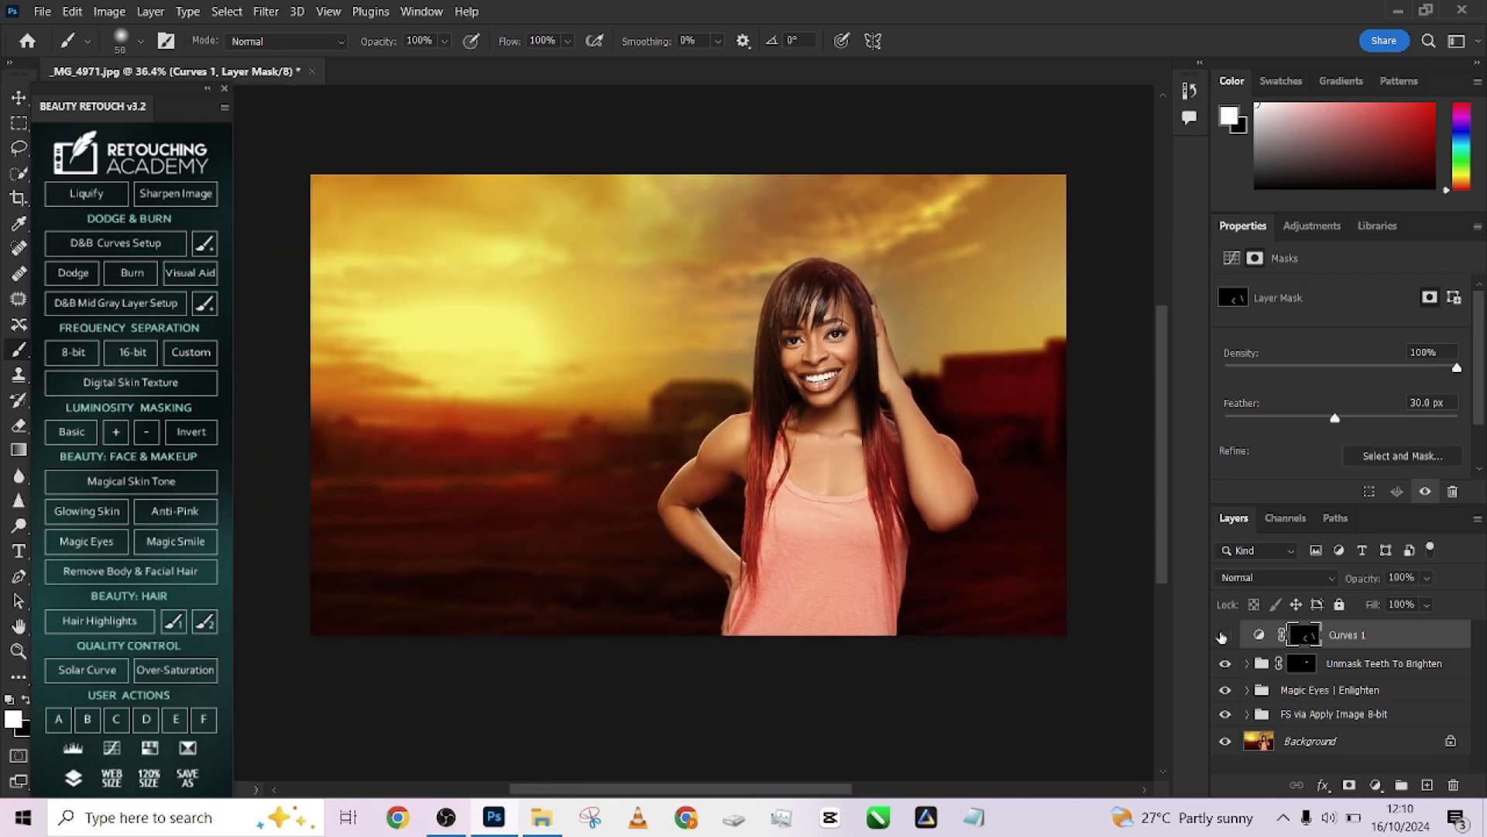
pyautogui.click(1224, 635)
pyautogui.click(1224, 635)
pyautogui.click(1224, 636)
pyautogui.click(1224, 635)
pyautogui.click(1223, 635)
pyautogui.click(1224, 635)
pyautogui.click(1224, 636)
# Lower the Unmask Teeth To Brighten group's opacity to 65%
pyautogui.click(1356, 672)
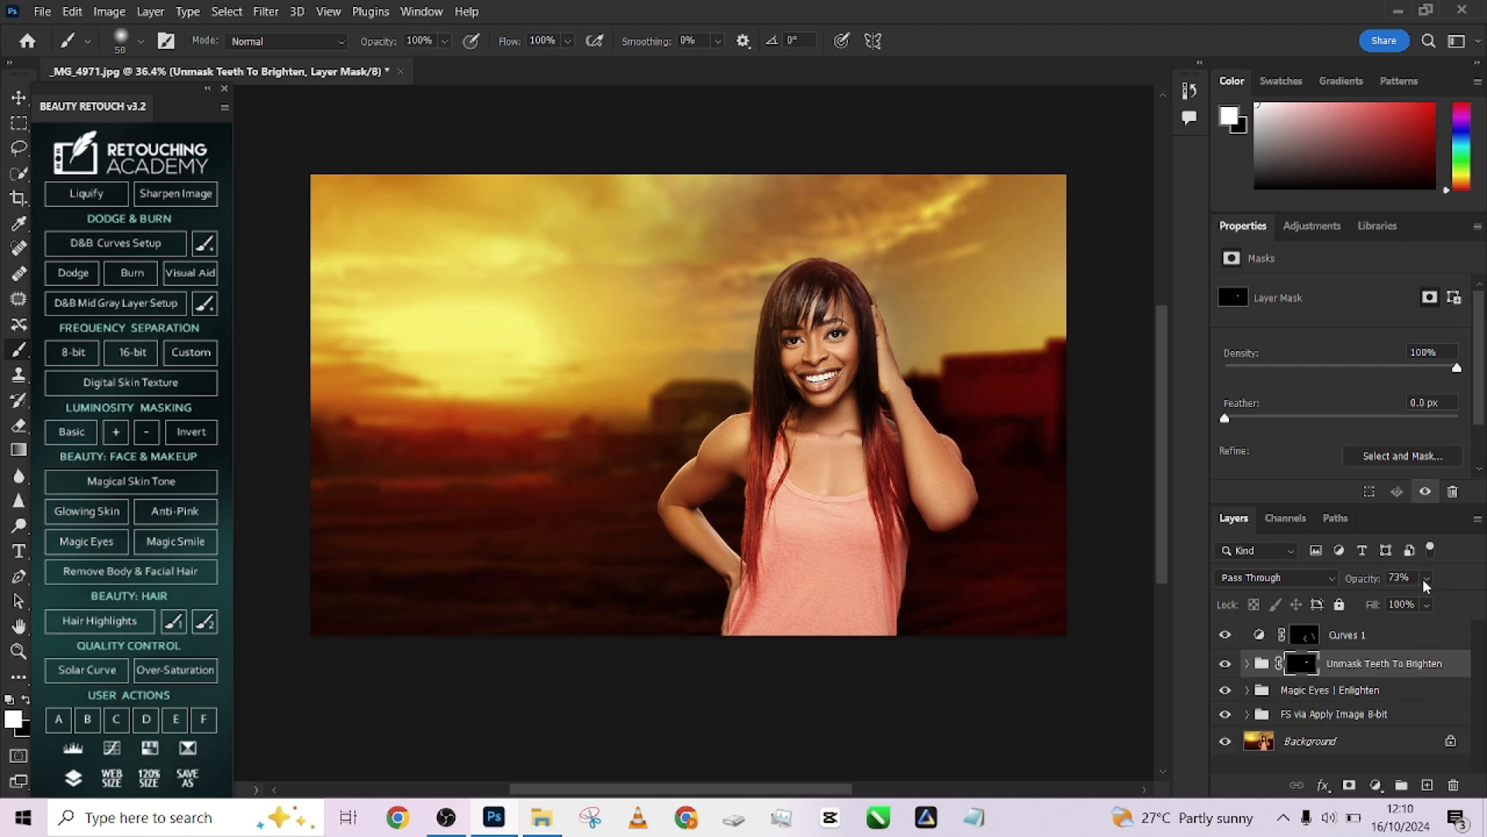
pyautogui.click(1426, 578)
pyautogui.scroll(1, 1112, 565)
# Stamp all visible layers into a new merged layer above Curves 1
pyautogui.click(1393, 635)
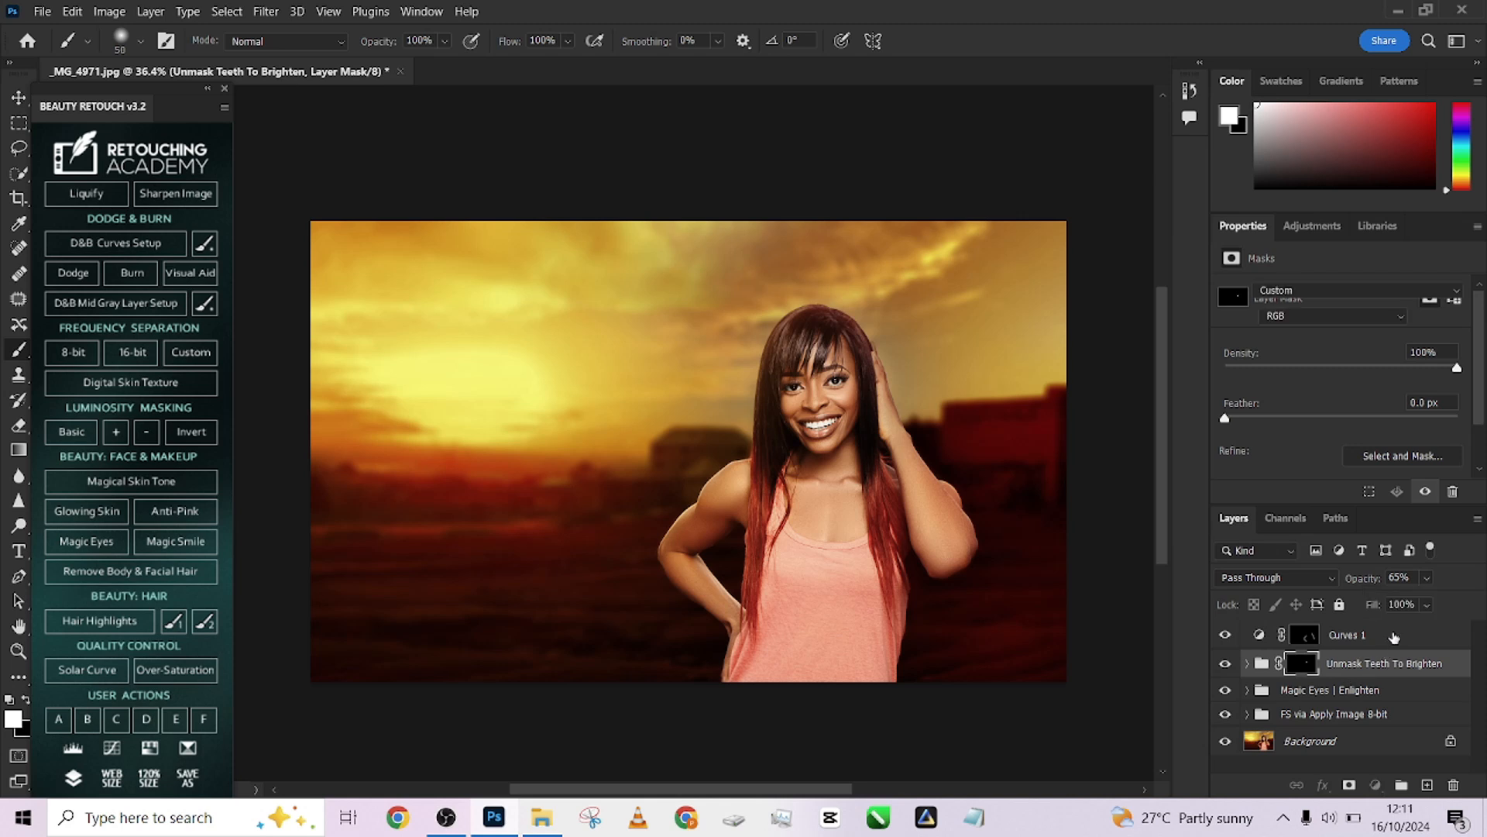
pyautogui.scroll(-1, 935, 484)
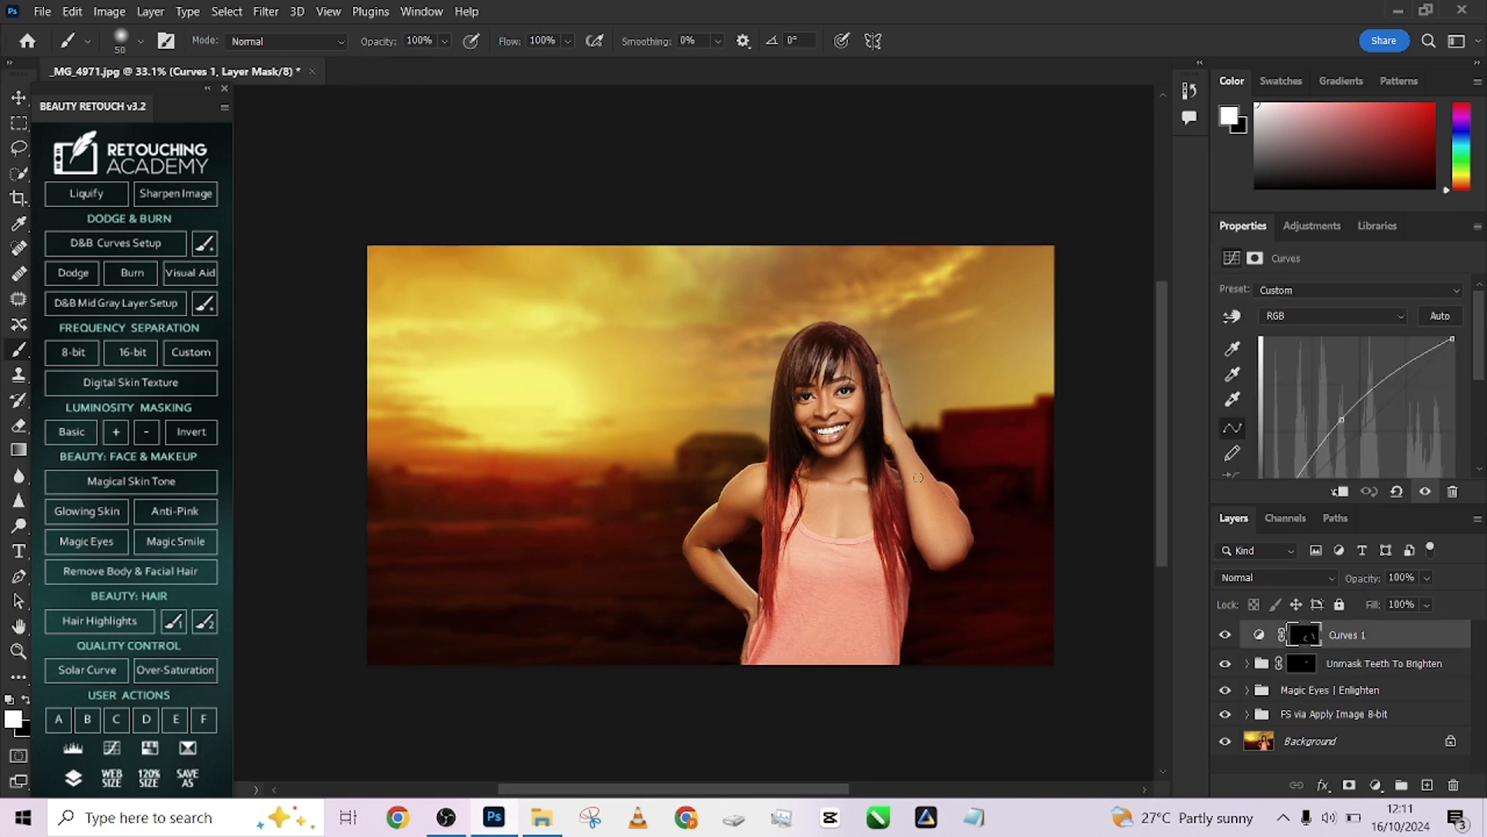
pyautogui.hotkey('ctrl', 'shift', 'alt', 'e')
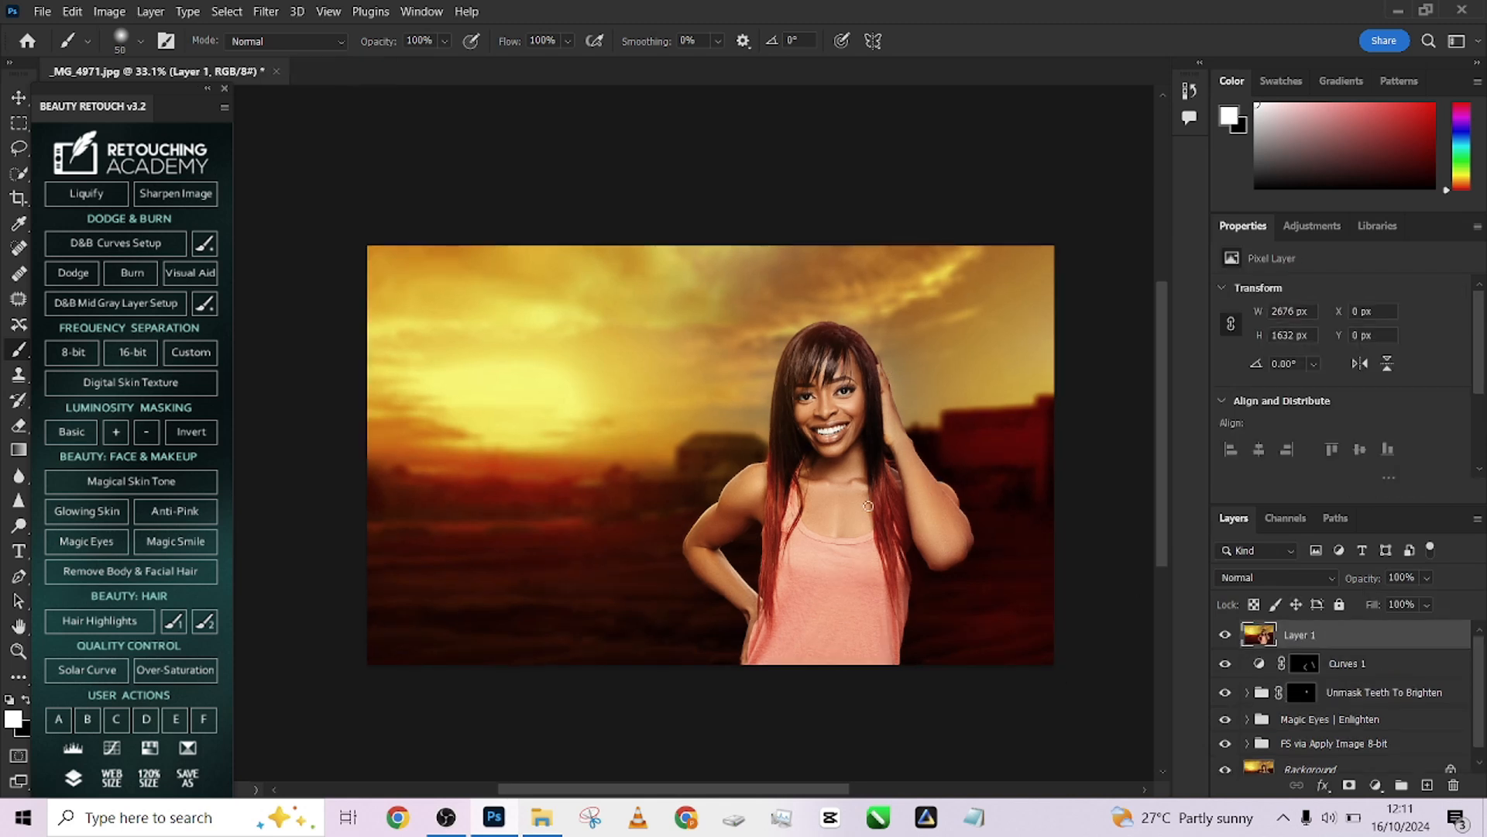
# Outline the stray hair strand across the forehead with the Polygonal Lasso tool
pyautogui.scroll(10, 869, 506)
pyautogui.scroll(1, 360, 230)
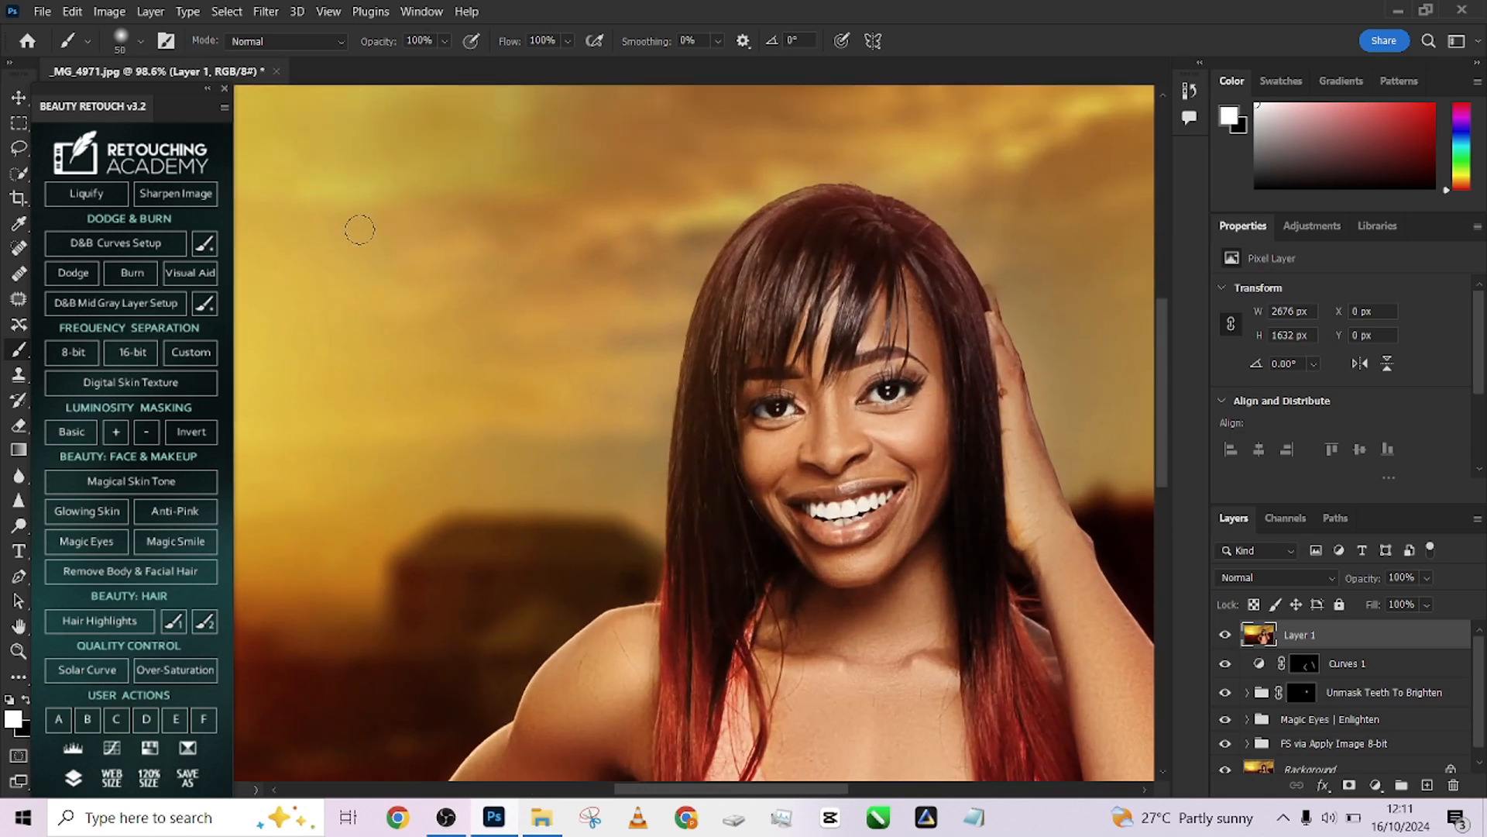
pyautogui.click(18, 147)
pyautogui.click(78, 165)
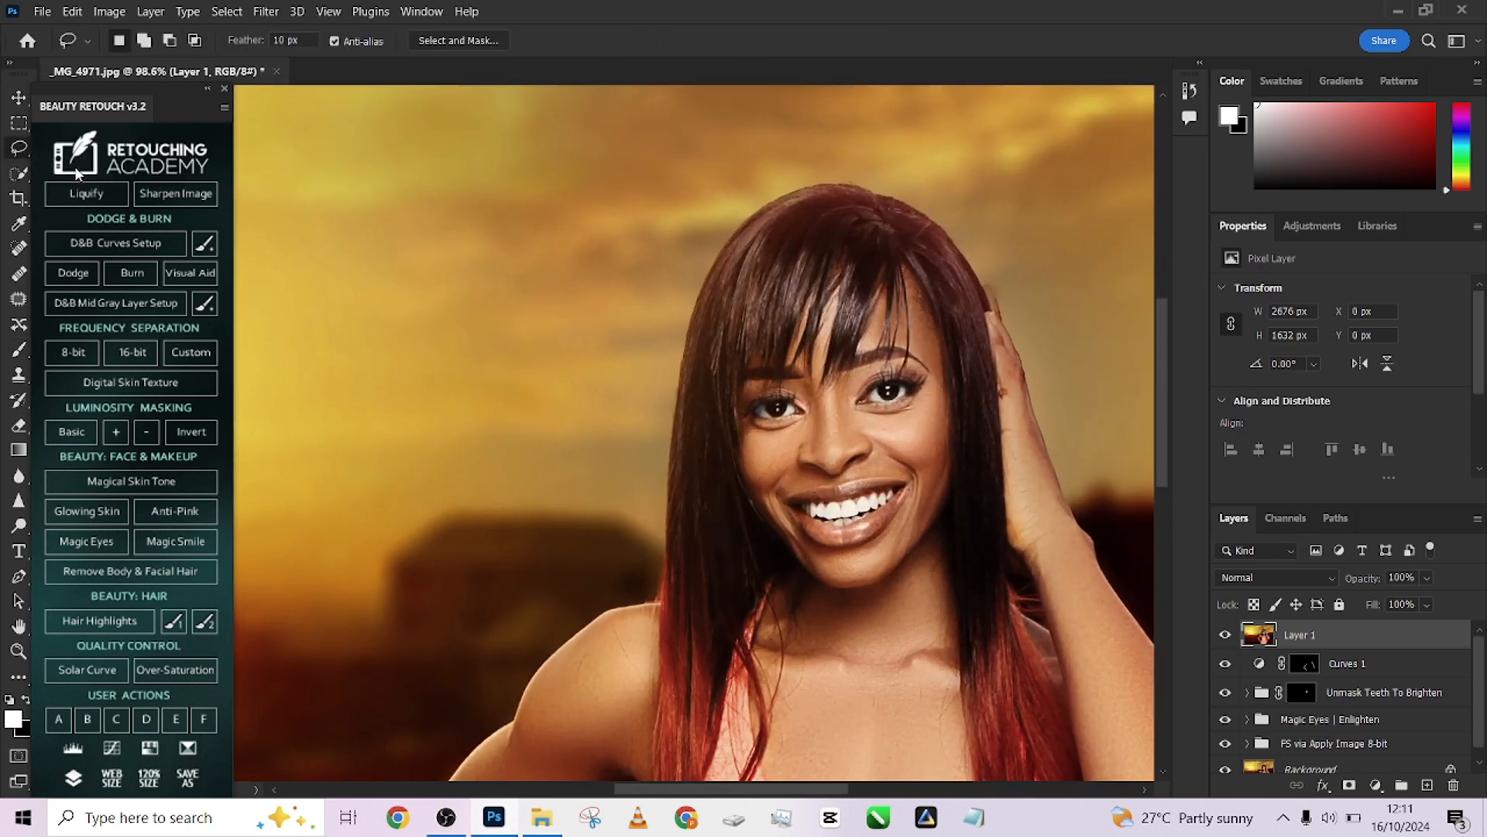
pyautogui.scroll(2, 817, 268)
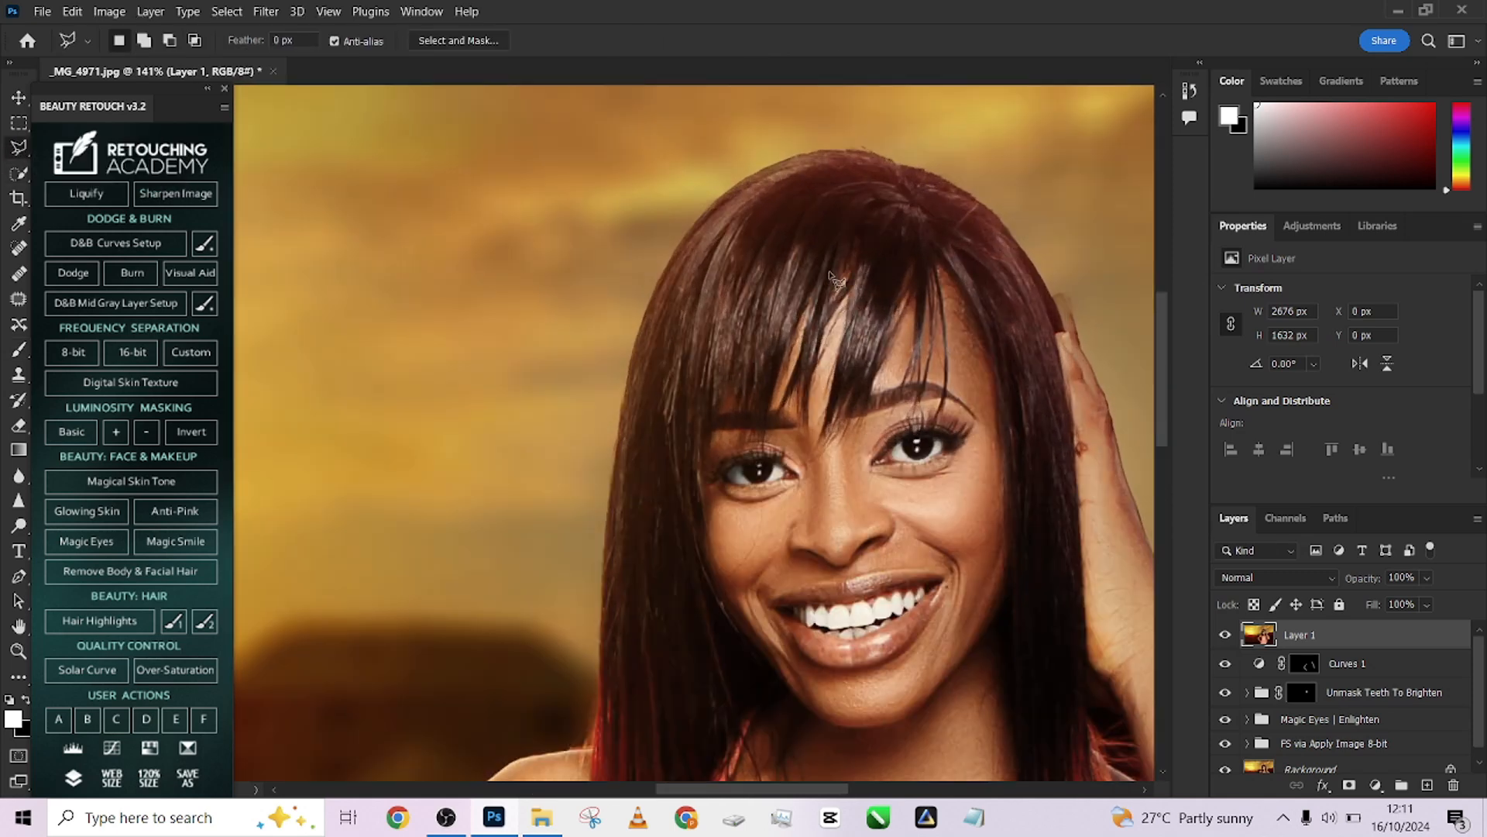
pyautogui.click(909, 257)
pyautogui.click(867, 389)
pyautogui.click(839, 405)
pyautogui.click(819, 443)
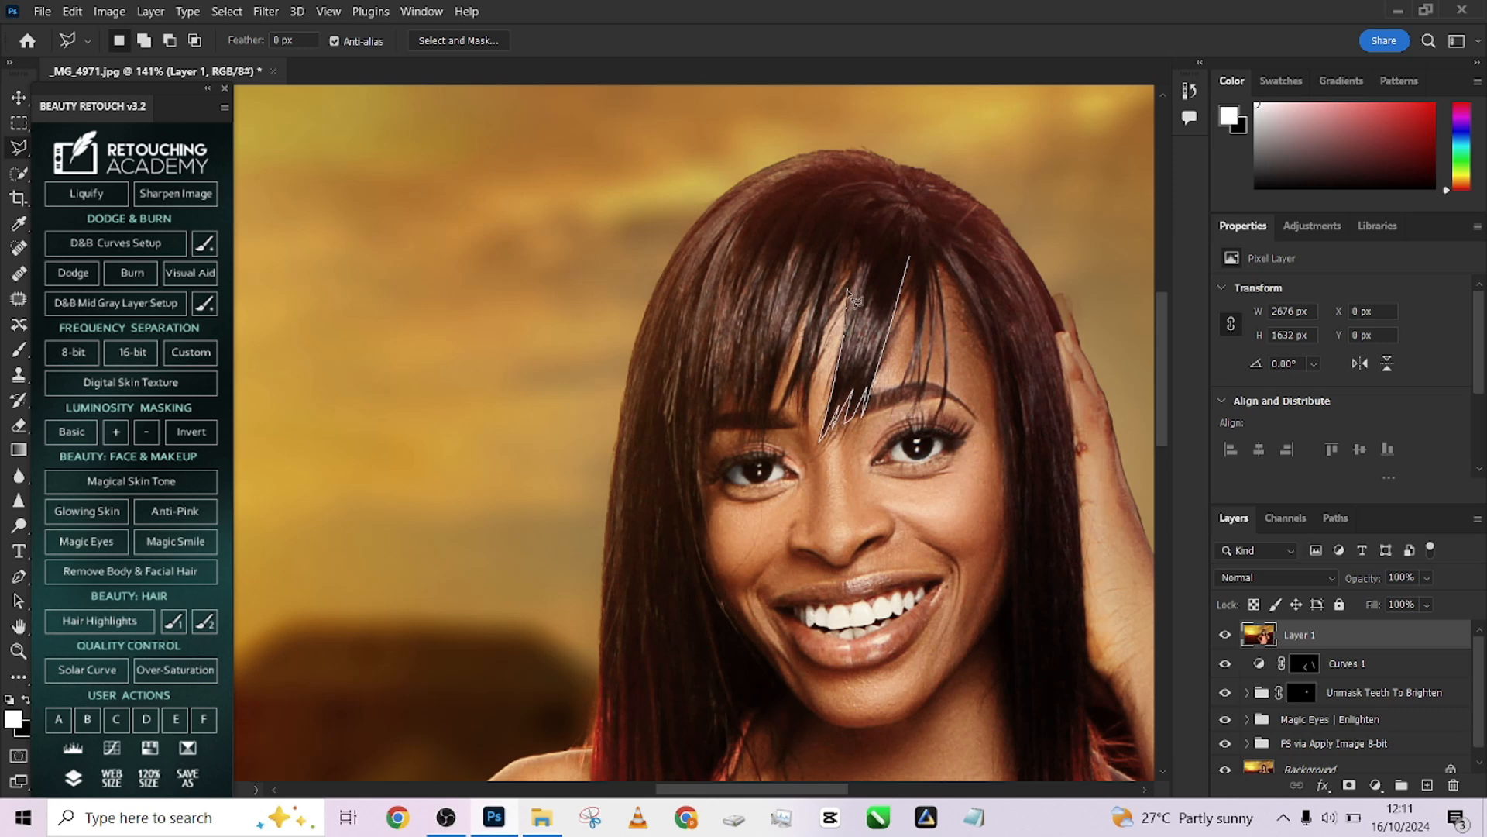
pyautogui.click(868, 238)
pyautogui.click(904, 237)
pyautogui.click(910, 263)
# Feather the hair selection by 11 px and undo the feather
pyautogui.rightClick(910, 263)
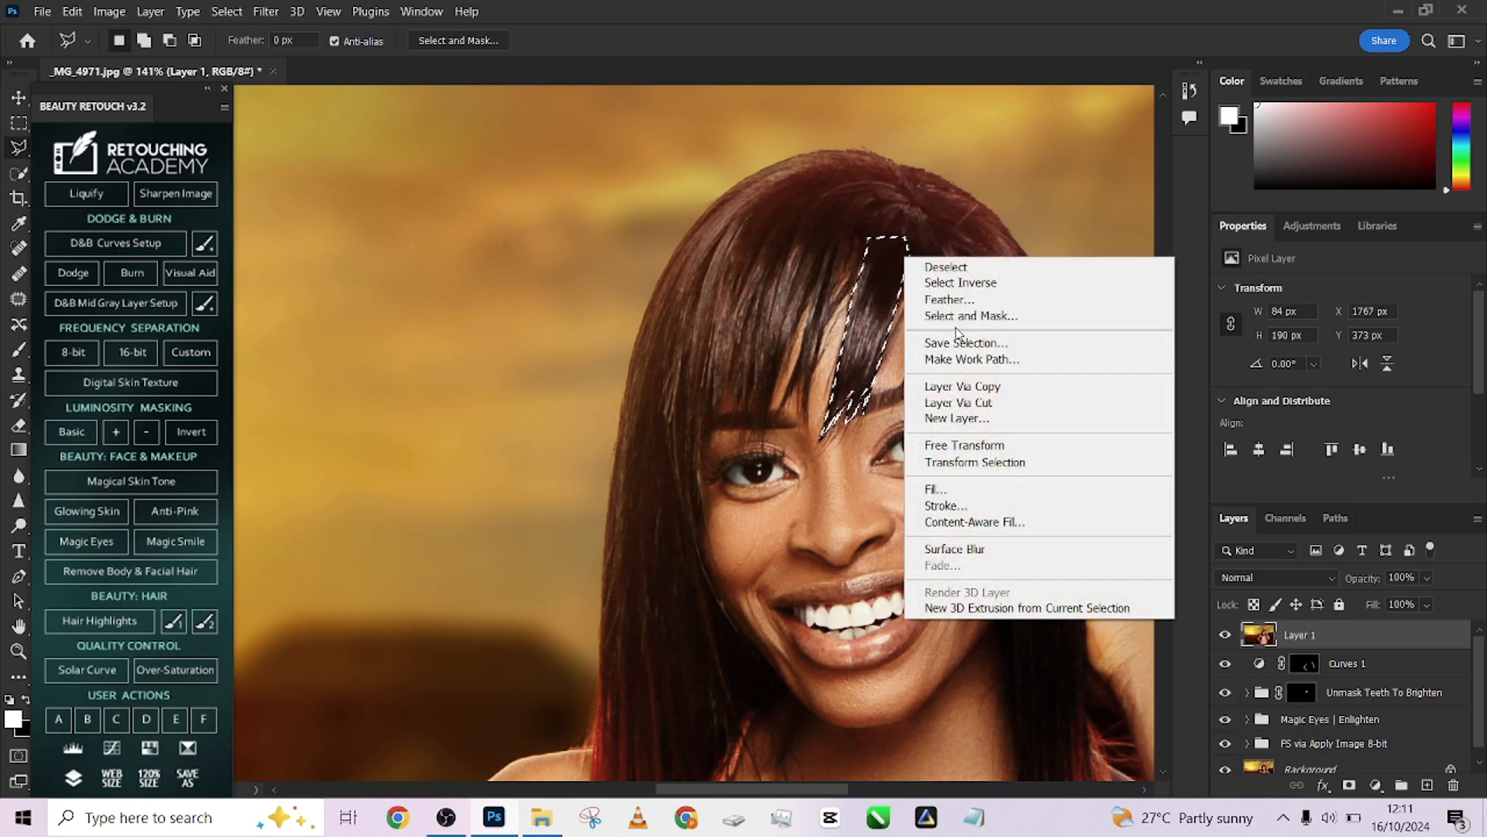
pyautogui.click(948, 301)
pyautogui.write('25')
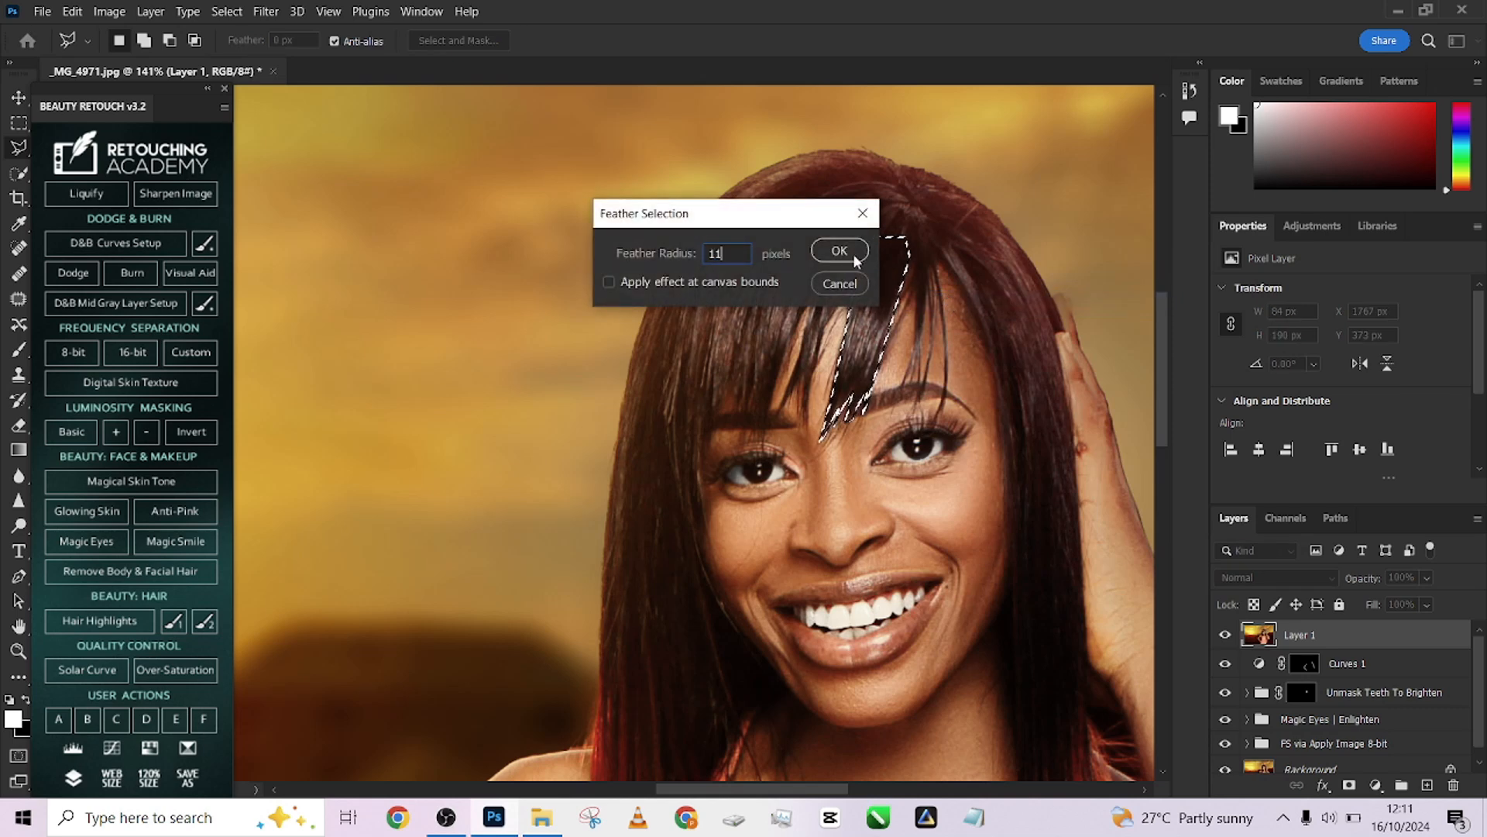
pyautogui.click(840, 251)
pyautogui.hotkey('ctrl', 'z')
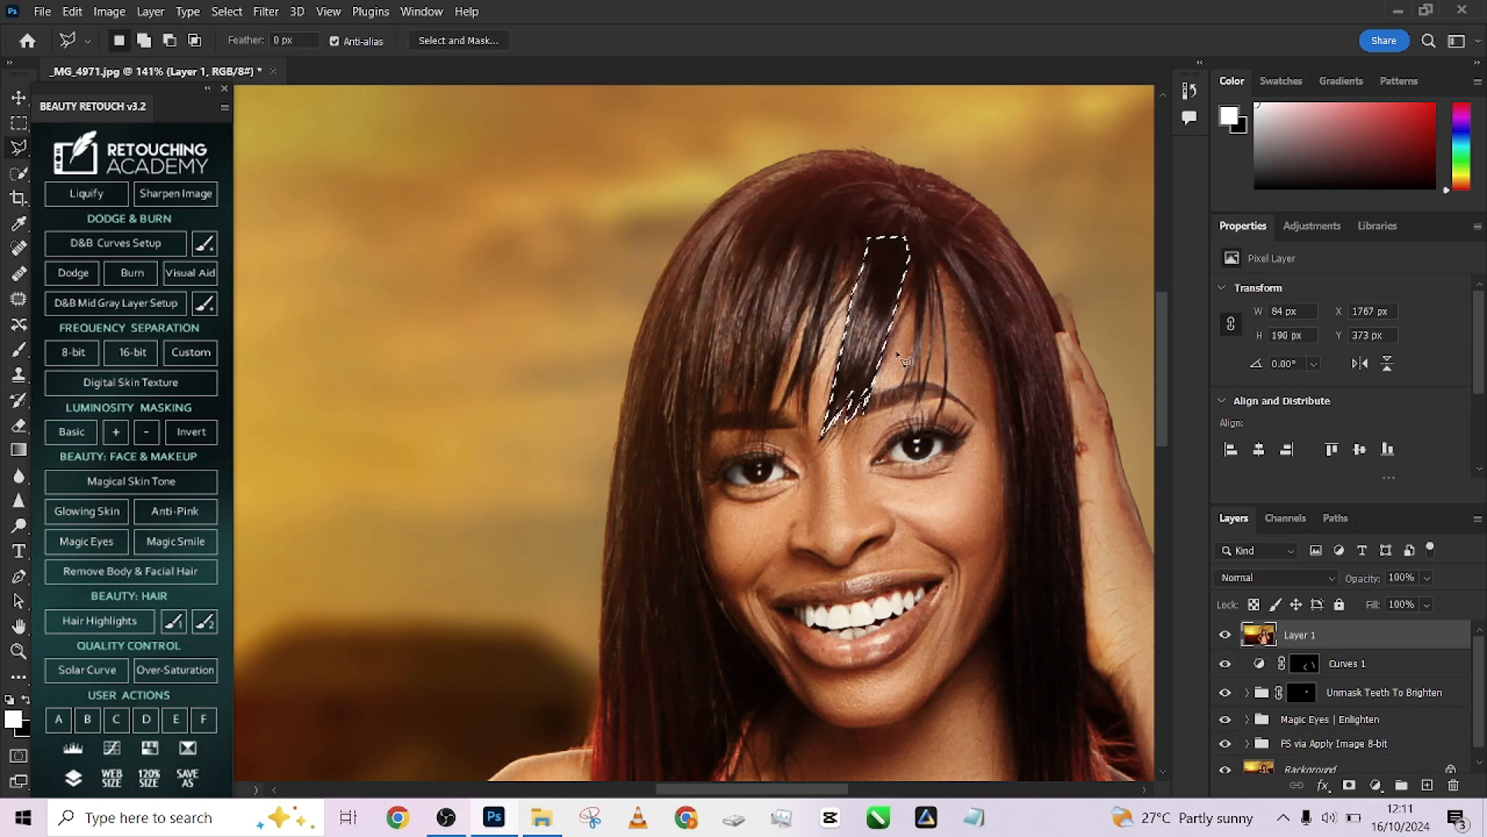
# Try feathering the hair selection by 5 px, undoing the feather twice
pyautogui.rightClick(876, 336)
pyautogui.click(936, 397)
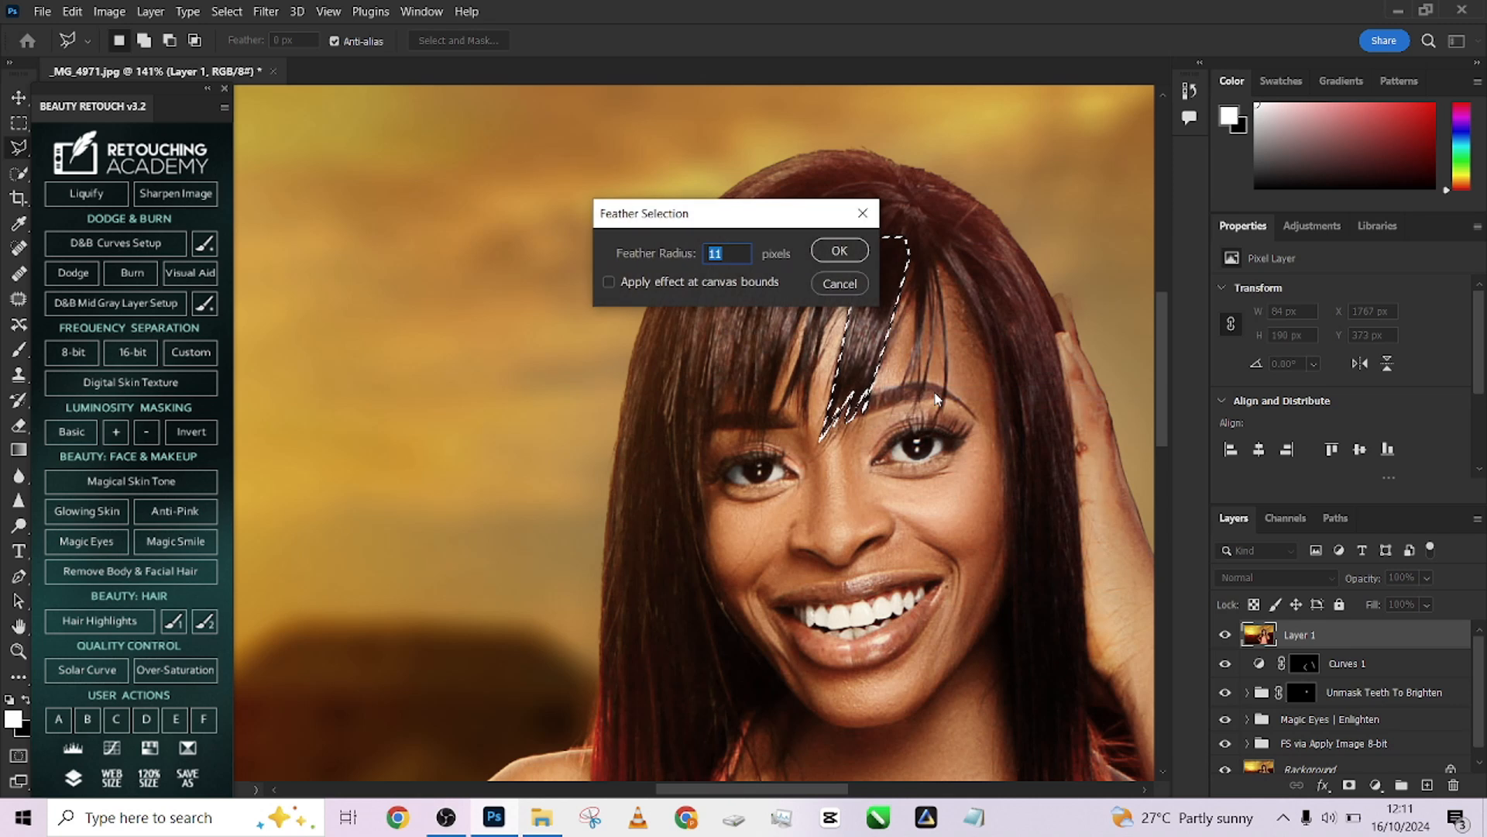
pyautogui.write('54')
pyautogui.moveTo(733, 256); pyautogui.dragTo(644, 258)
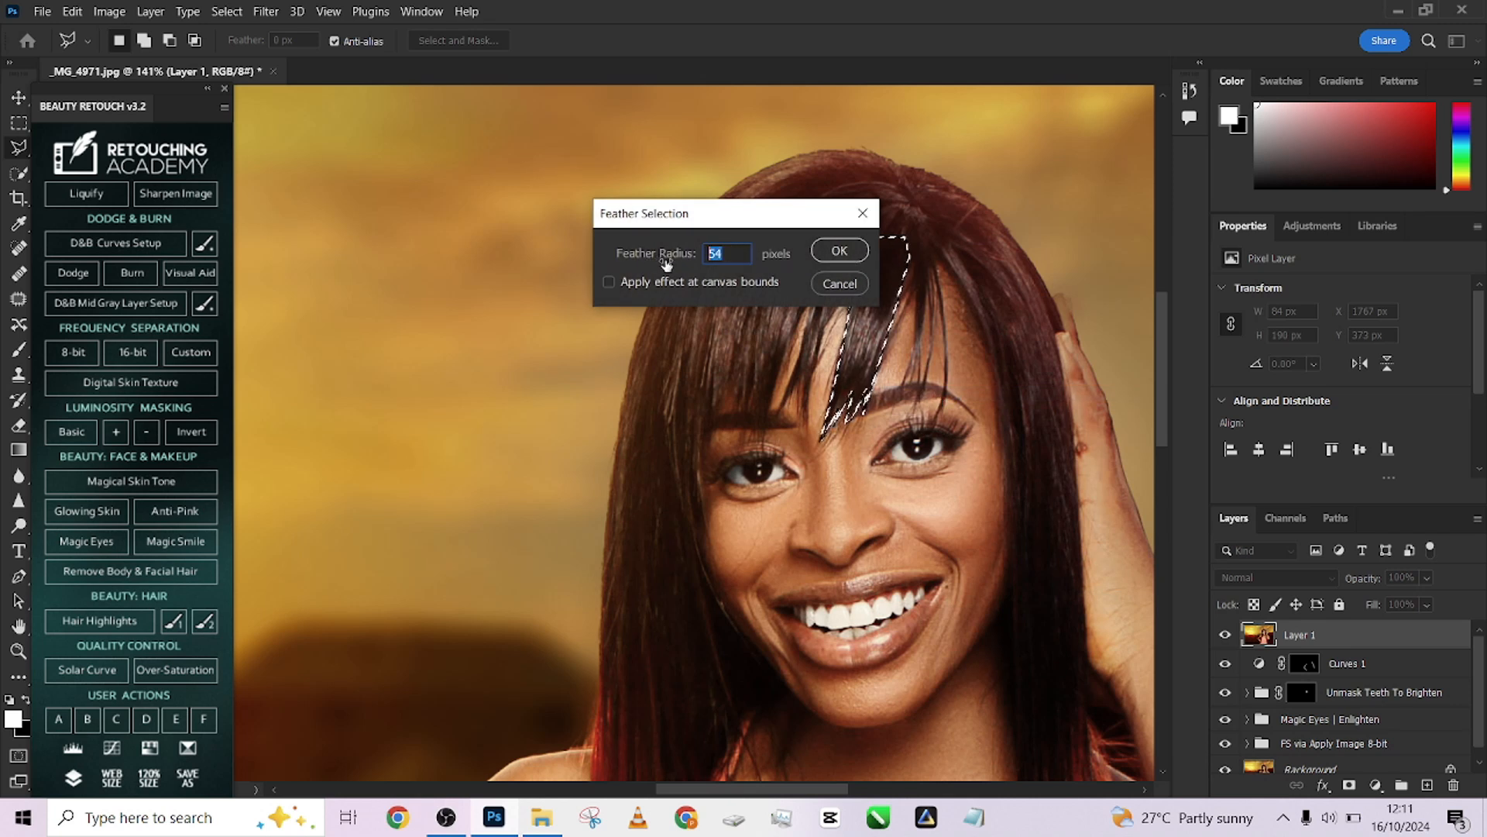
pyautogui.write('5')
pyautogui.click(840, 250)
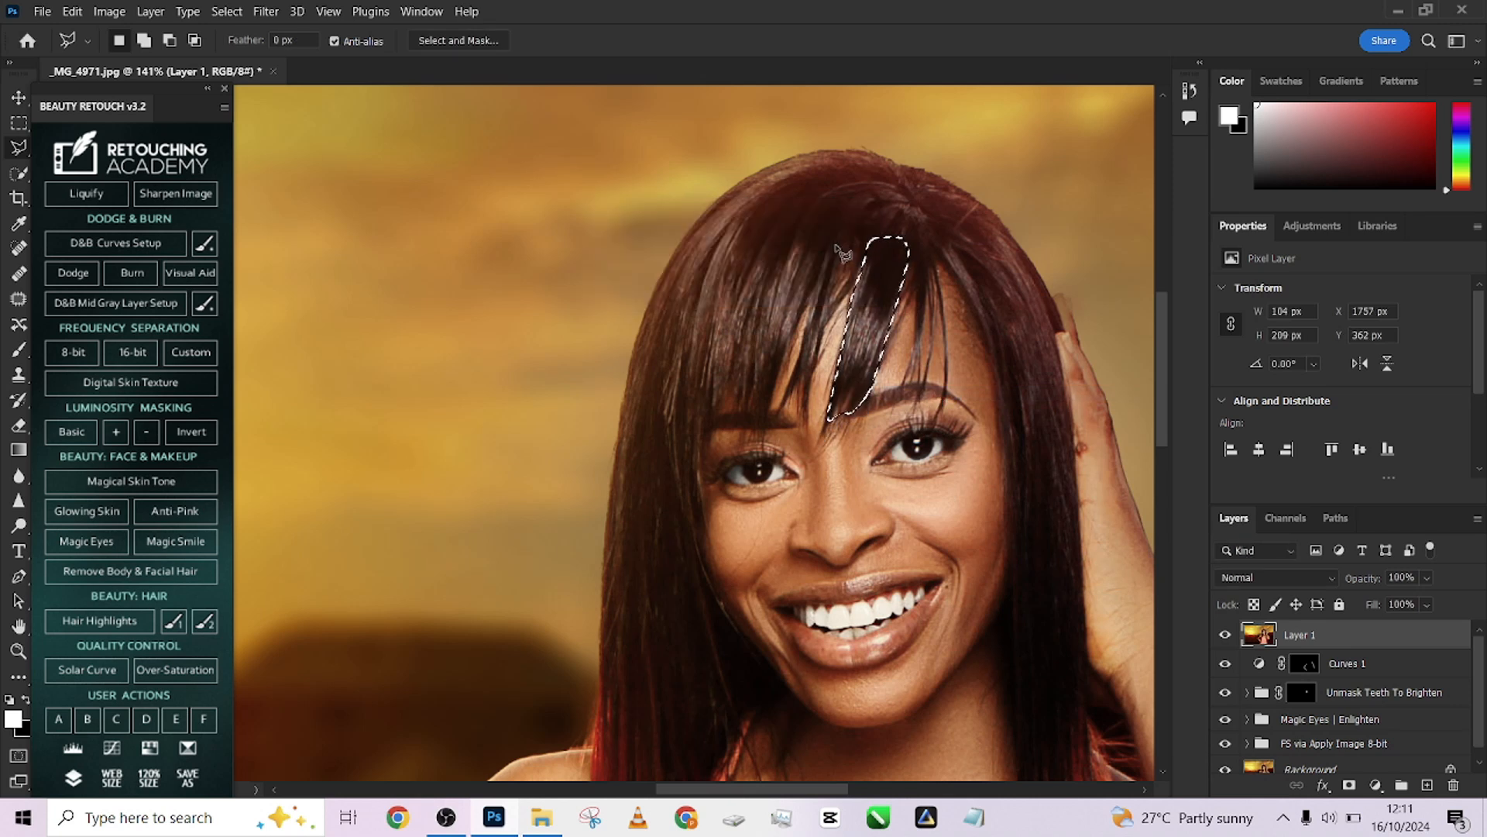
pyautogui.hotkey('ctrl', 'z')
pyautogui.rightClick(872, 358)
pyautogui.click(914, 400)
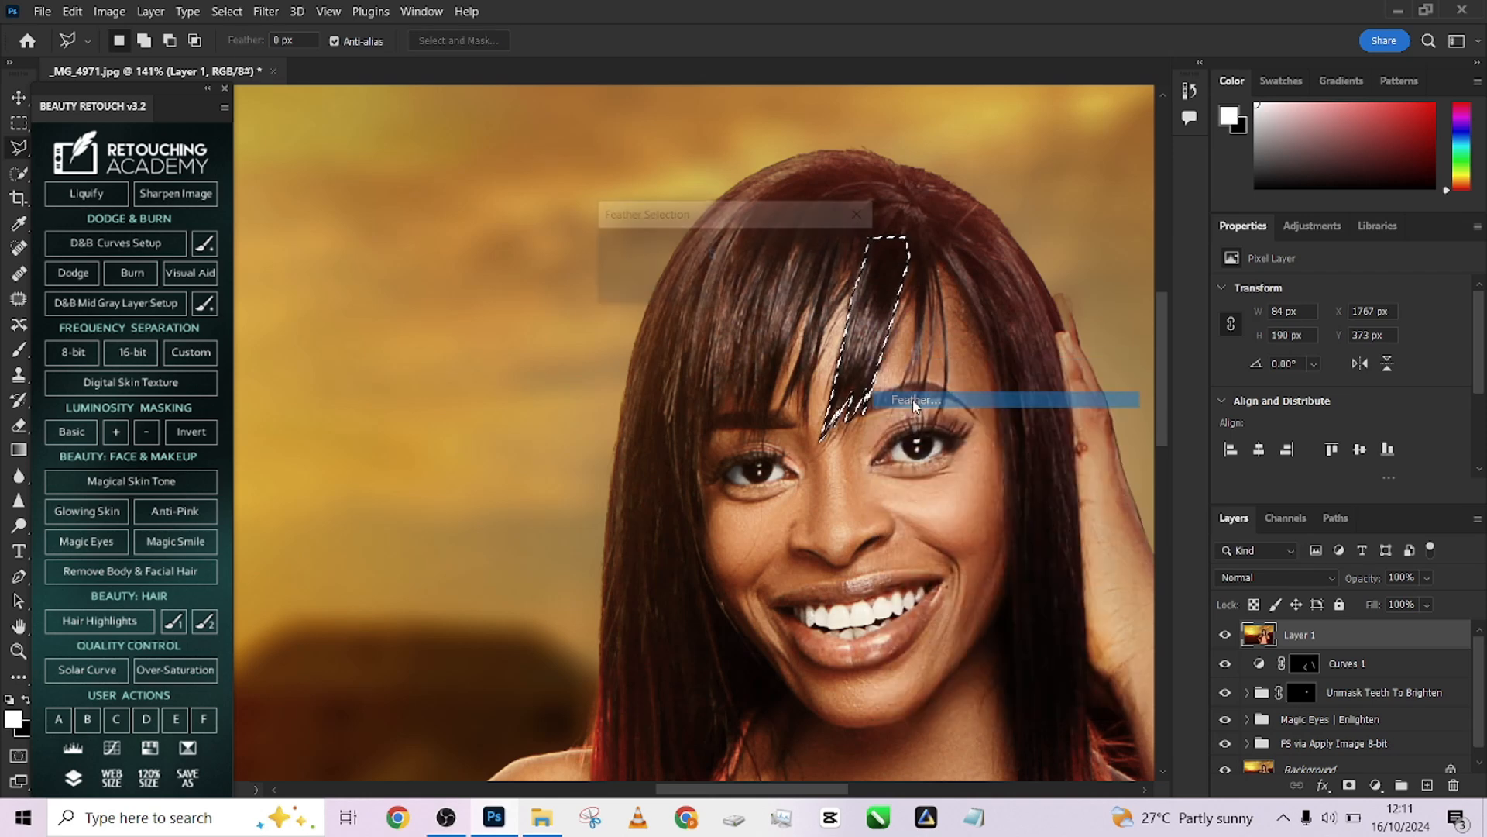
pyautogui.click(839, 251)
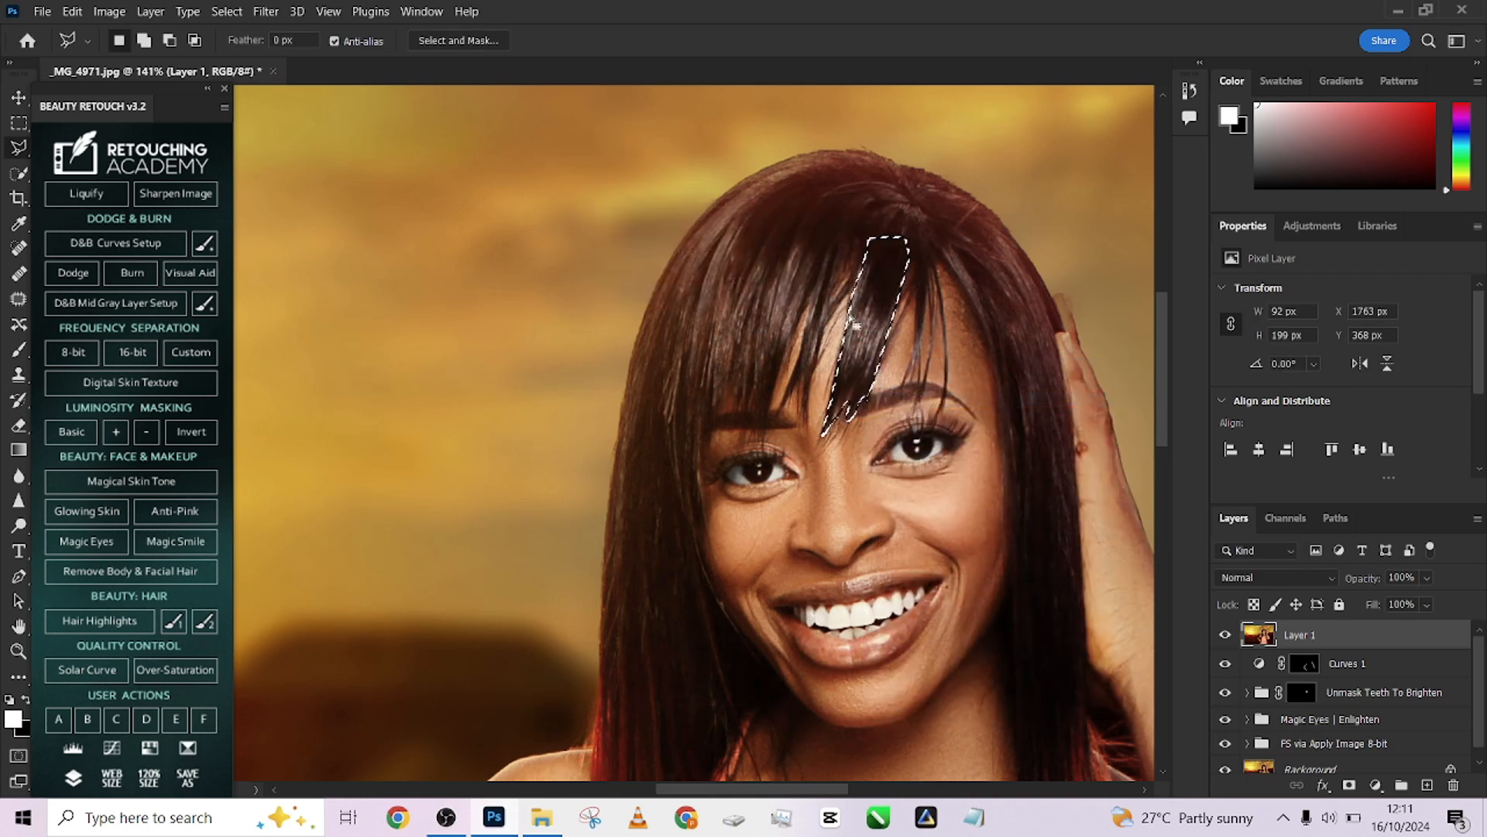
pyautogui.hotkey('ctrl', 'z')
# Feather the hair strand selection by 1 px
pyautogui.rightClick(873, 396)
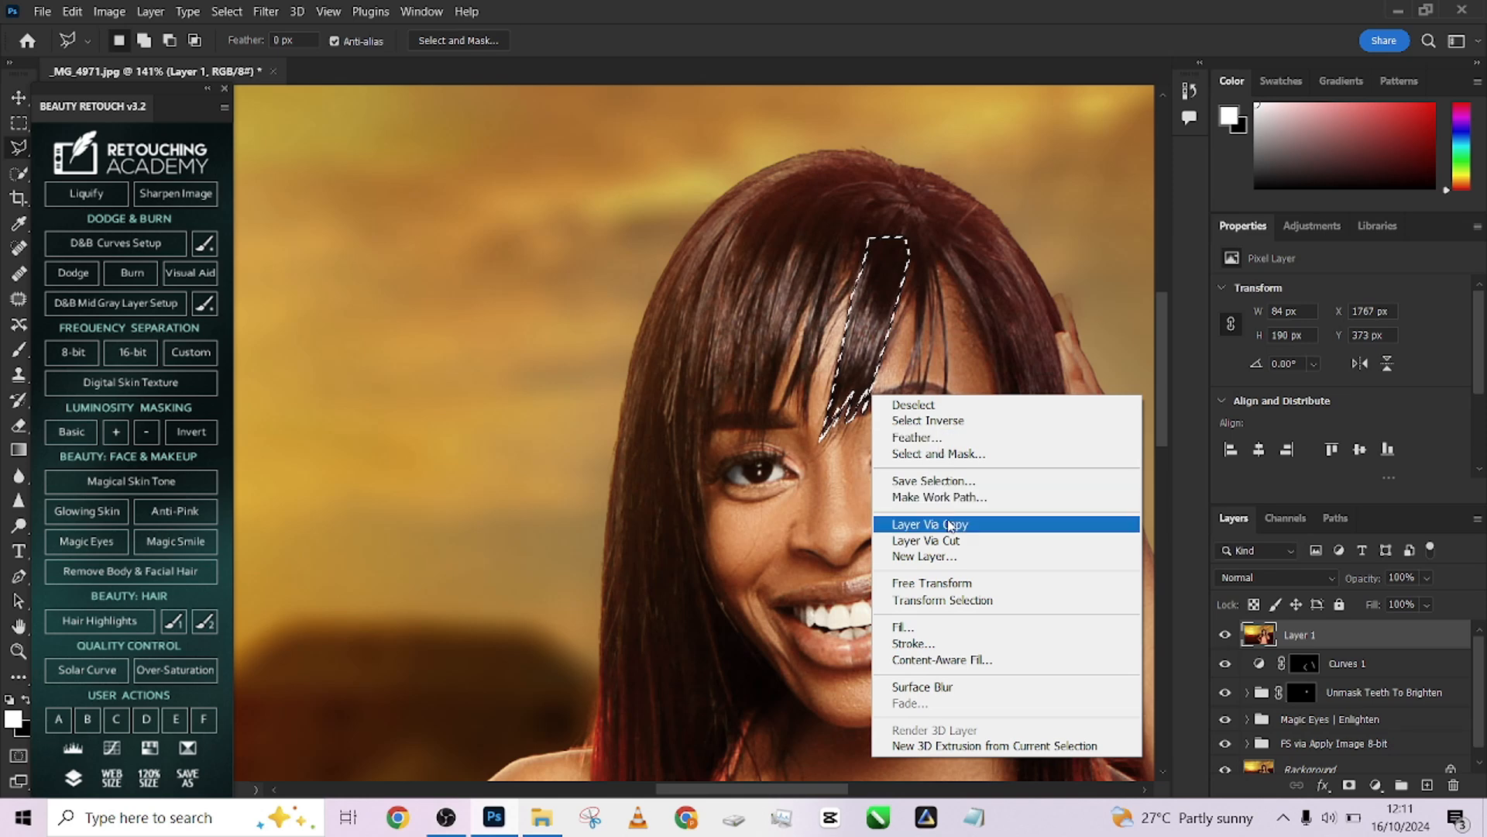
pyautogui.click(915, 437)
pyautogui.write('1')
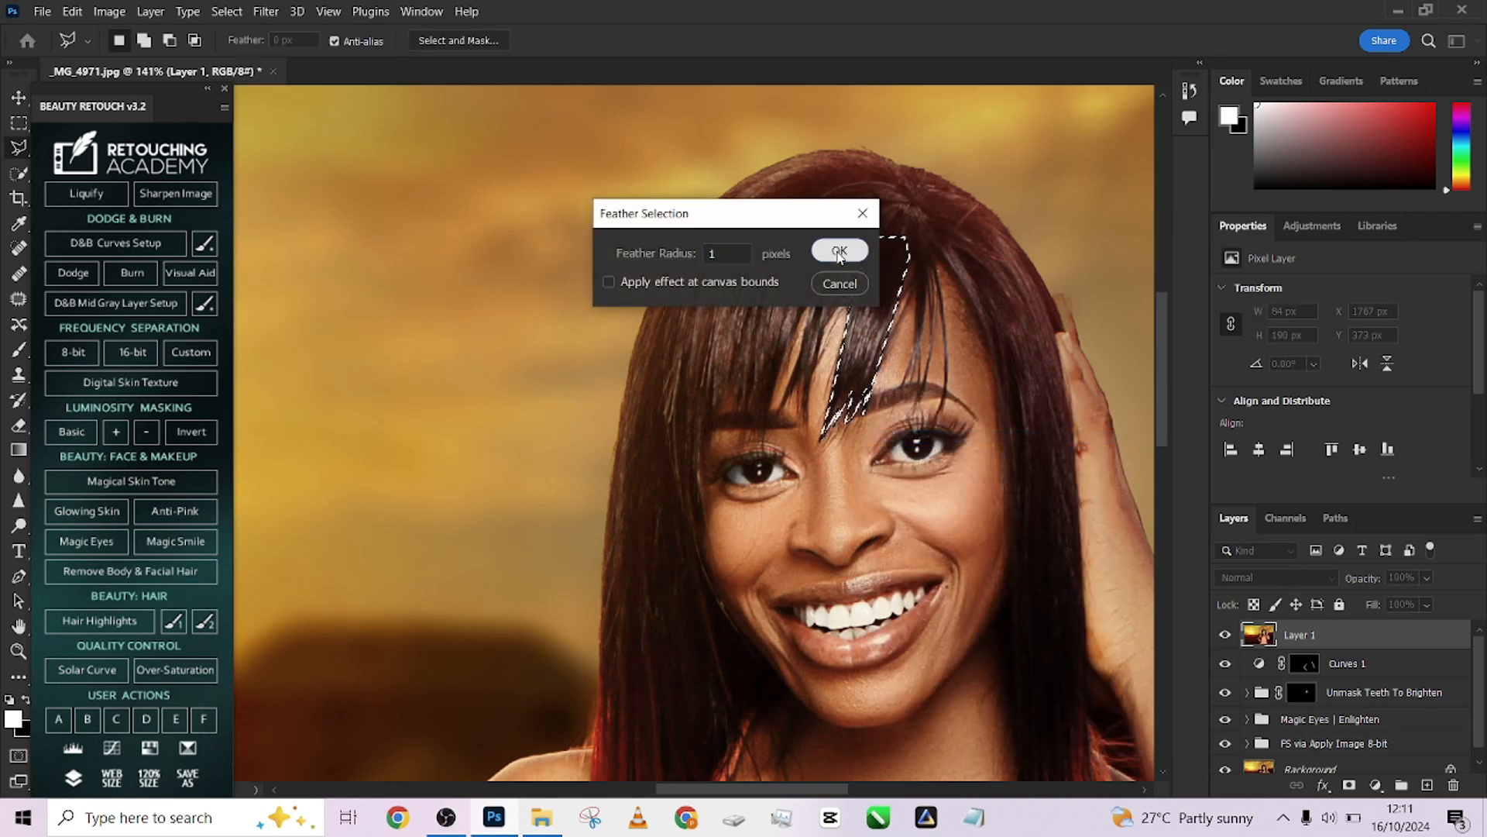
pyautogui.click(840, 251)
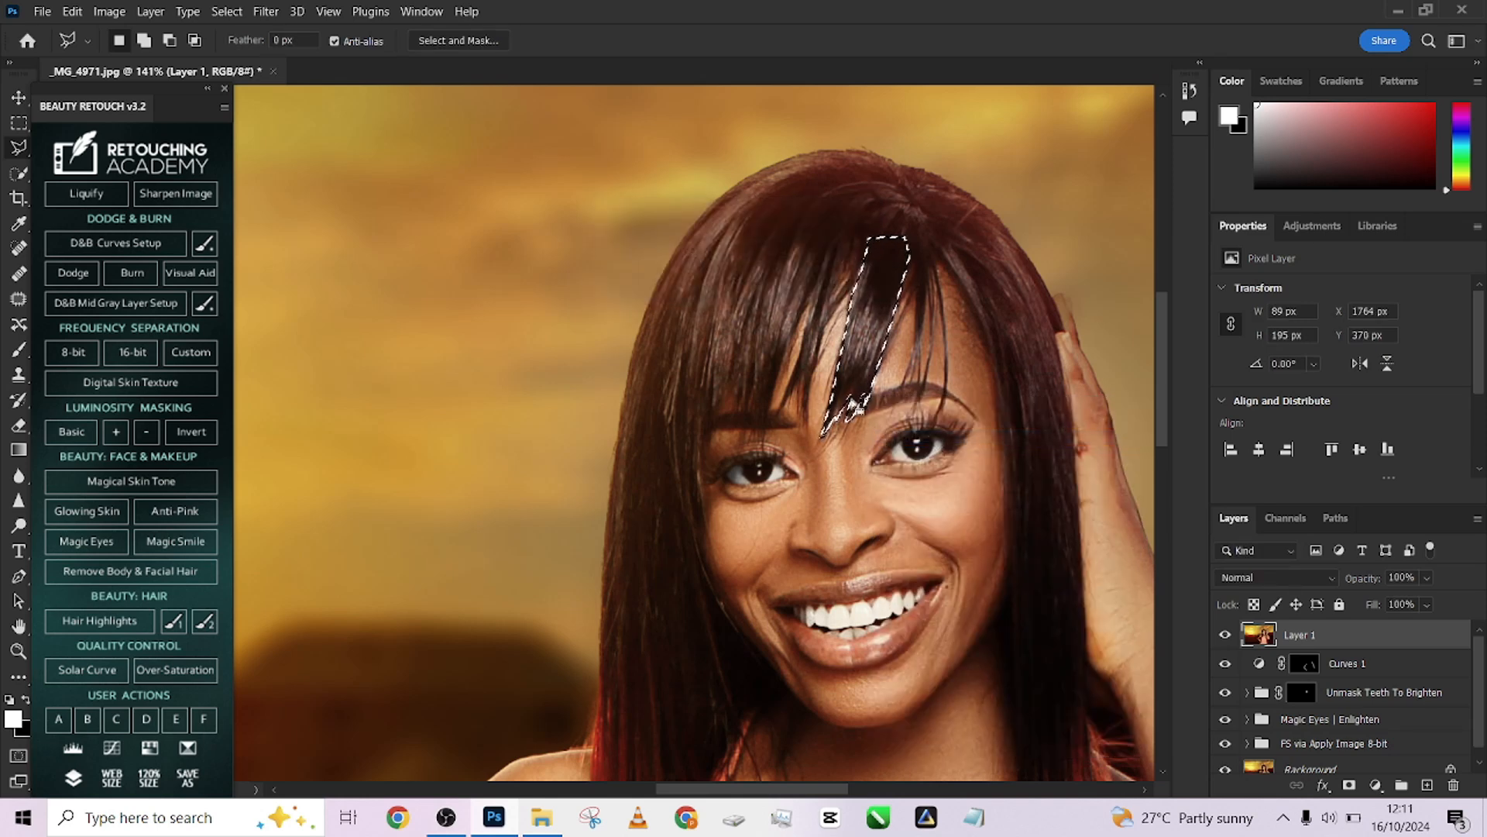
# Copy the selected hair onto a new layer and switch to the Move tool
pyautogui.rightClick(851, 382)
pyautogui.click(943, 514)
pyautogui.press('v')
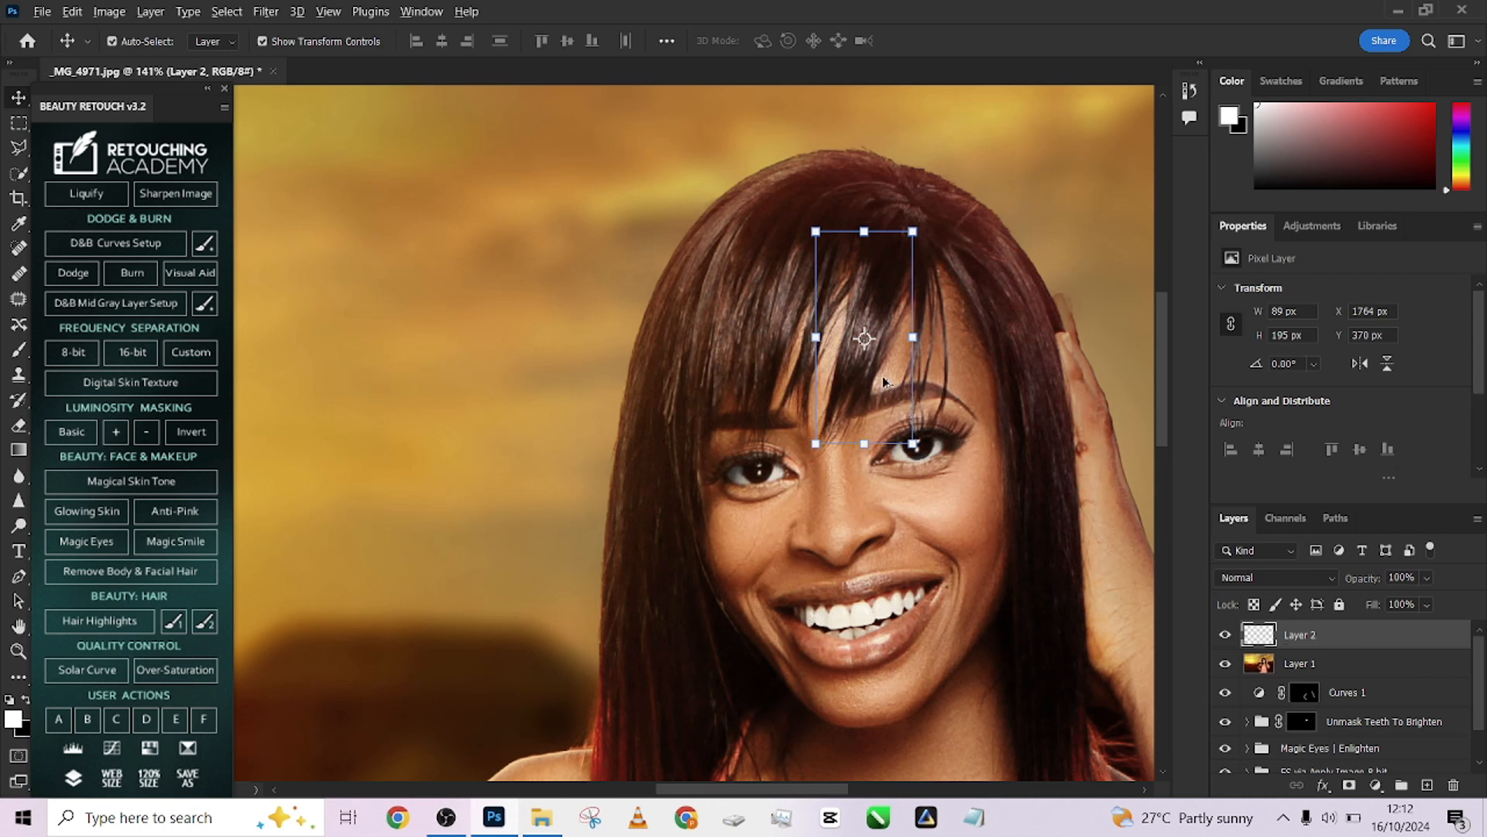
# Duplicate the copied hair patch several times, shifting the copies rightward across the fringe over the stray strand
pyautogui.moveTo(870, 380); pyautogui.dragTo(887, 387)
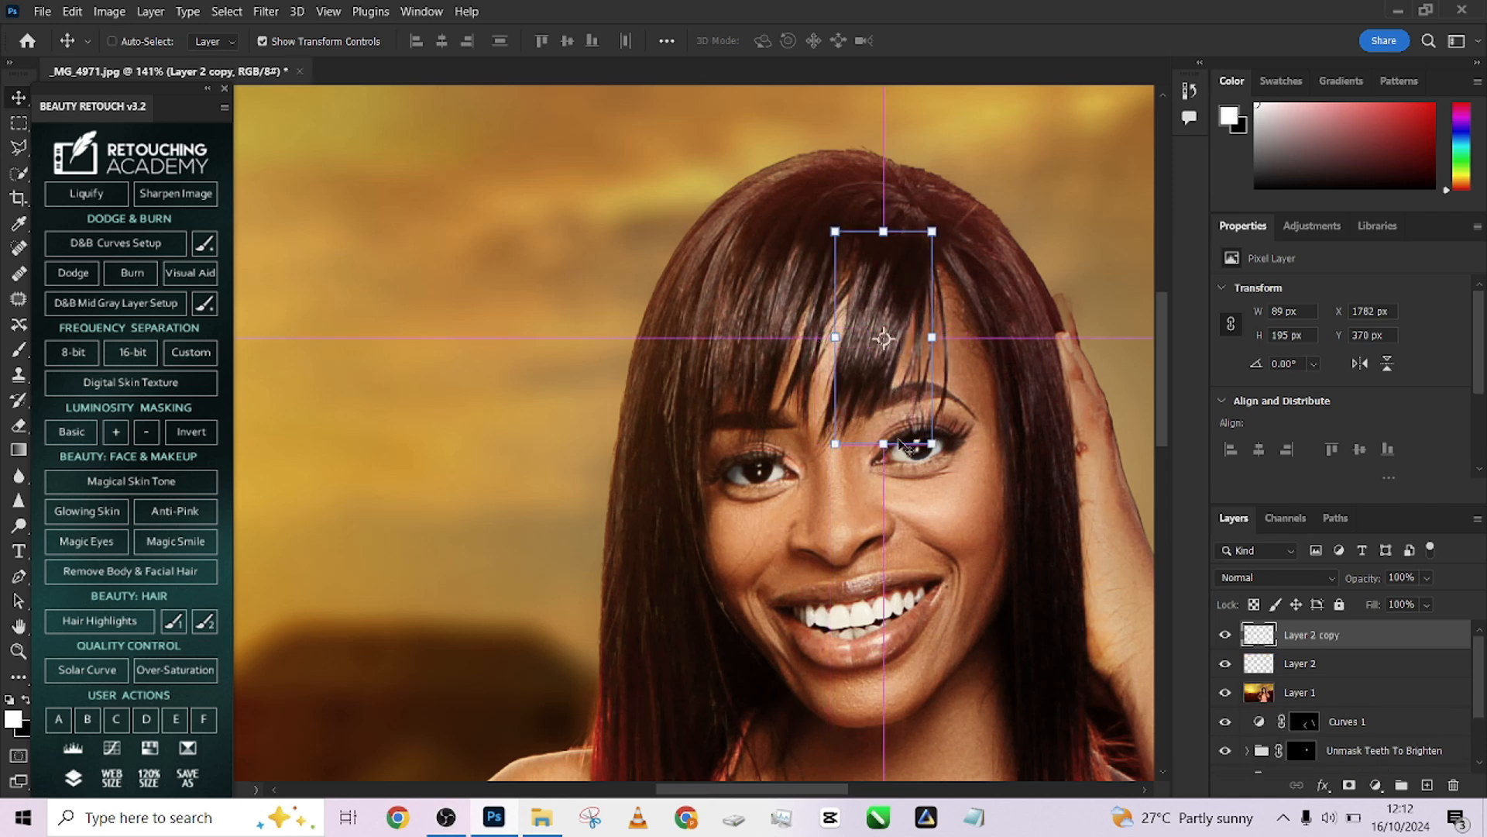
pyautogui.press('ctrl')
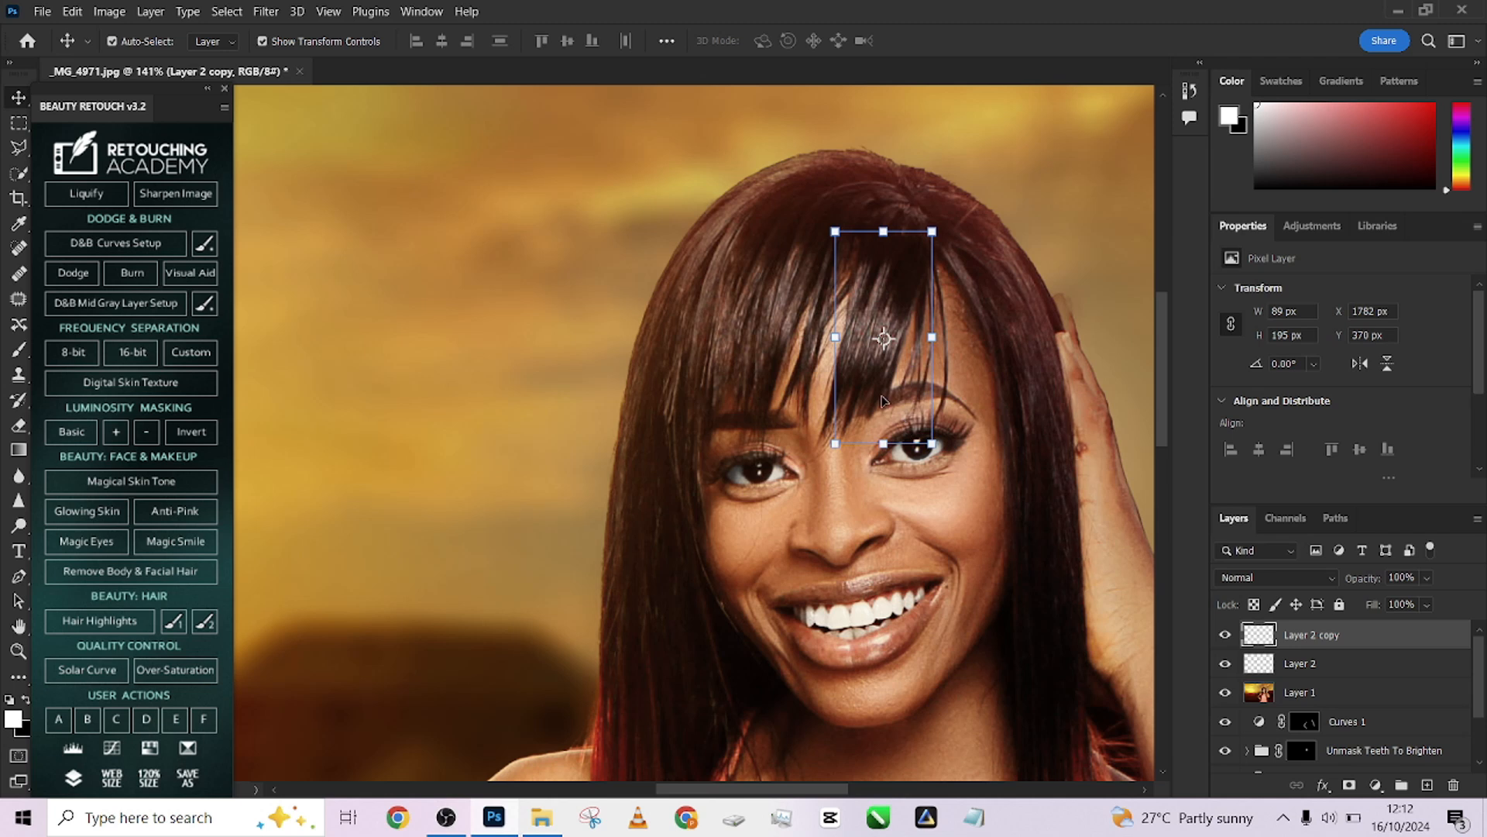
pyautogui.moveTo(883, 398); pyautogui.dragTo(930, 398)
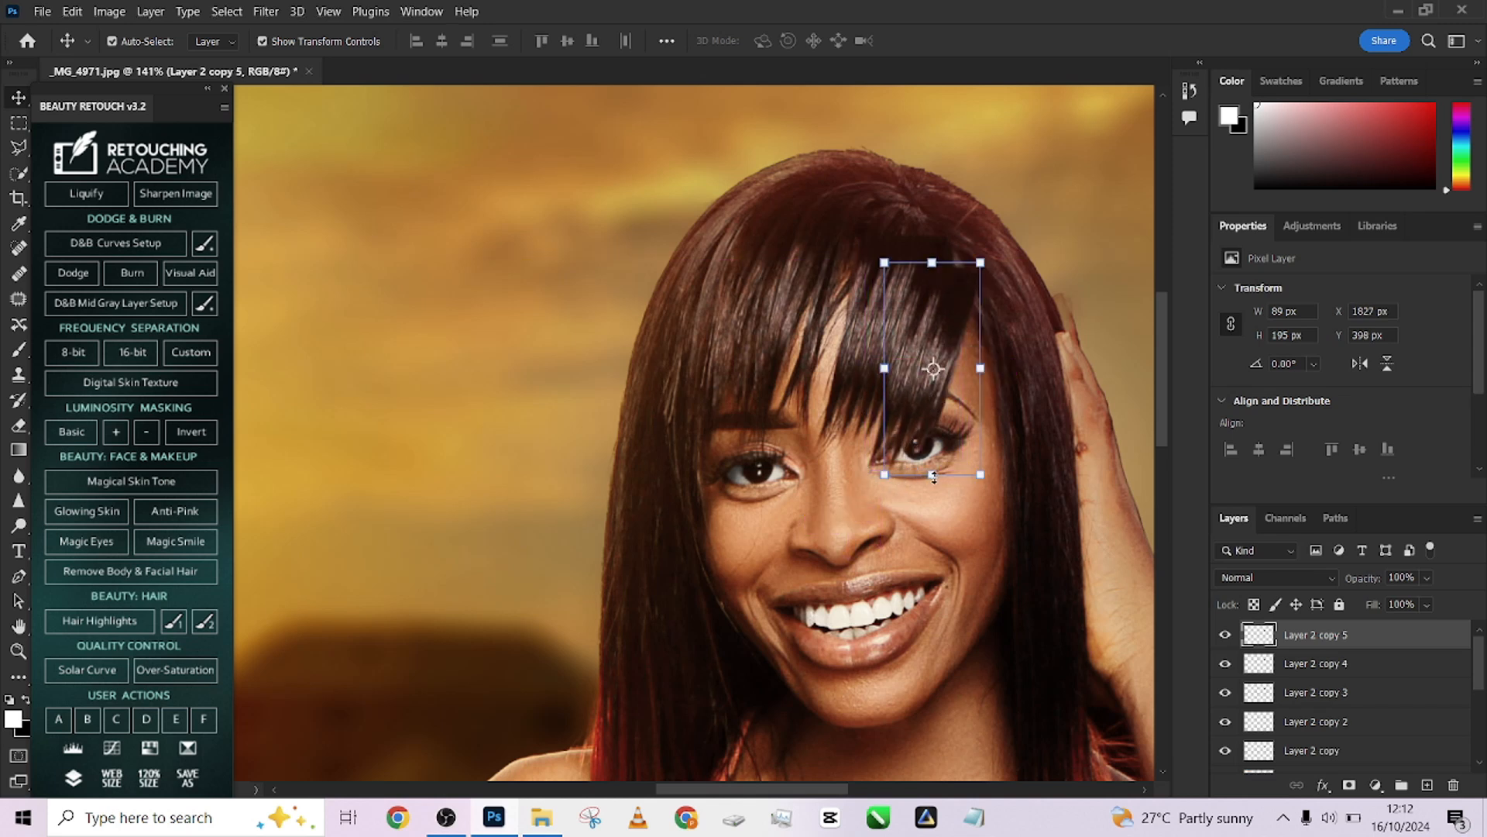
# Scale the topmost hair patch copy down to about 76% and reposition it over the fringe
pyautogui.moveTo(933, 475); pyautogui.dragTo(943, 424)
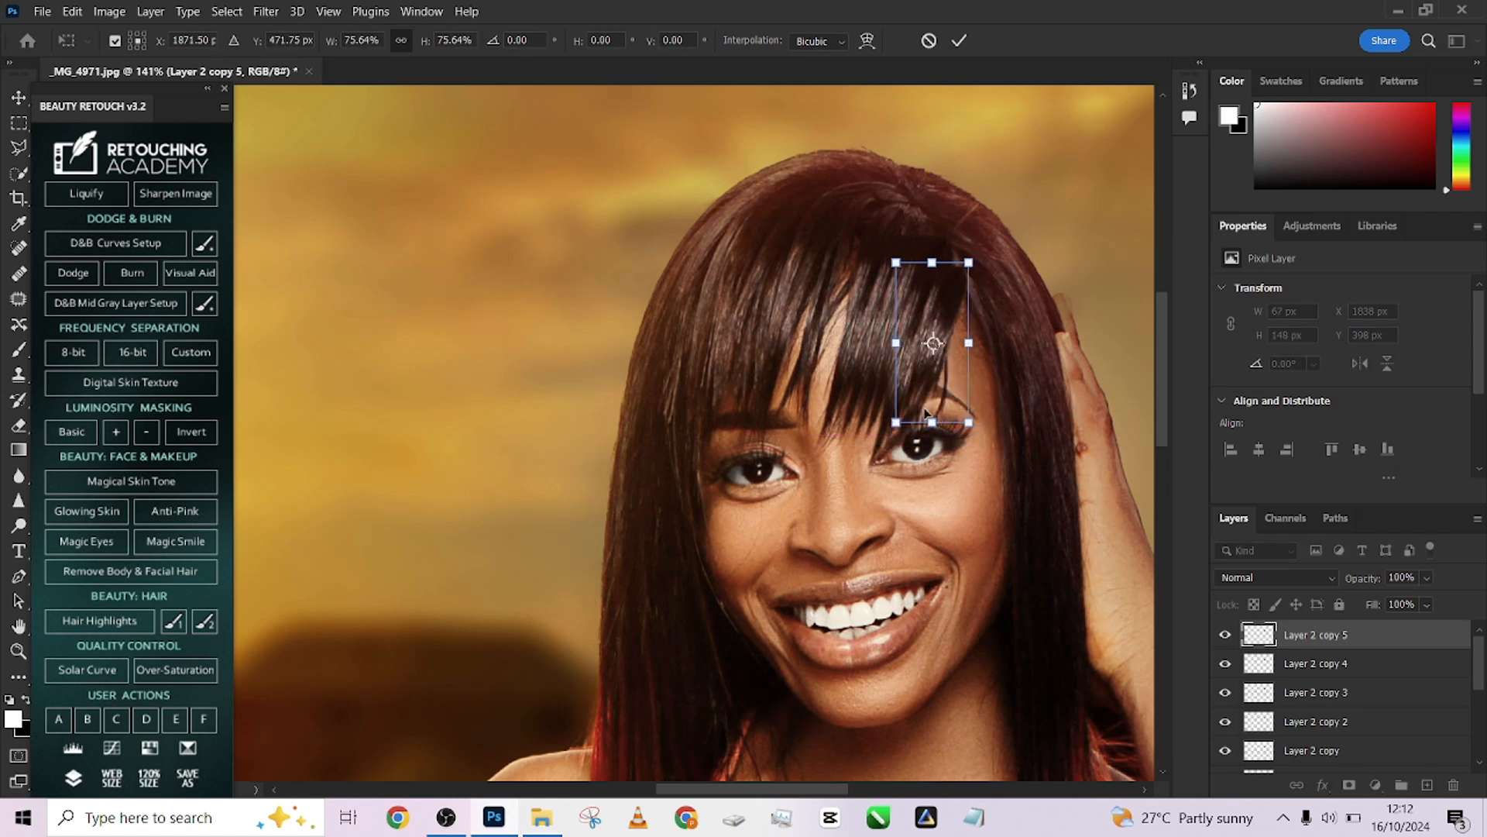
pyautogui.moveTo(934, 343); pyautogui.dragTo(929, 379)
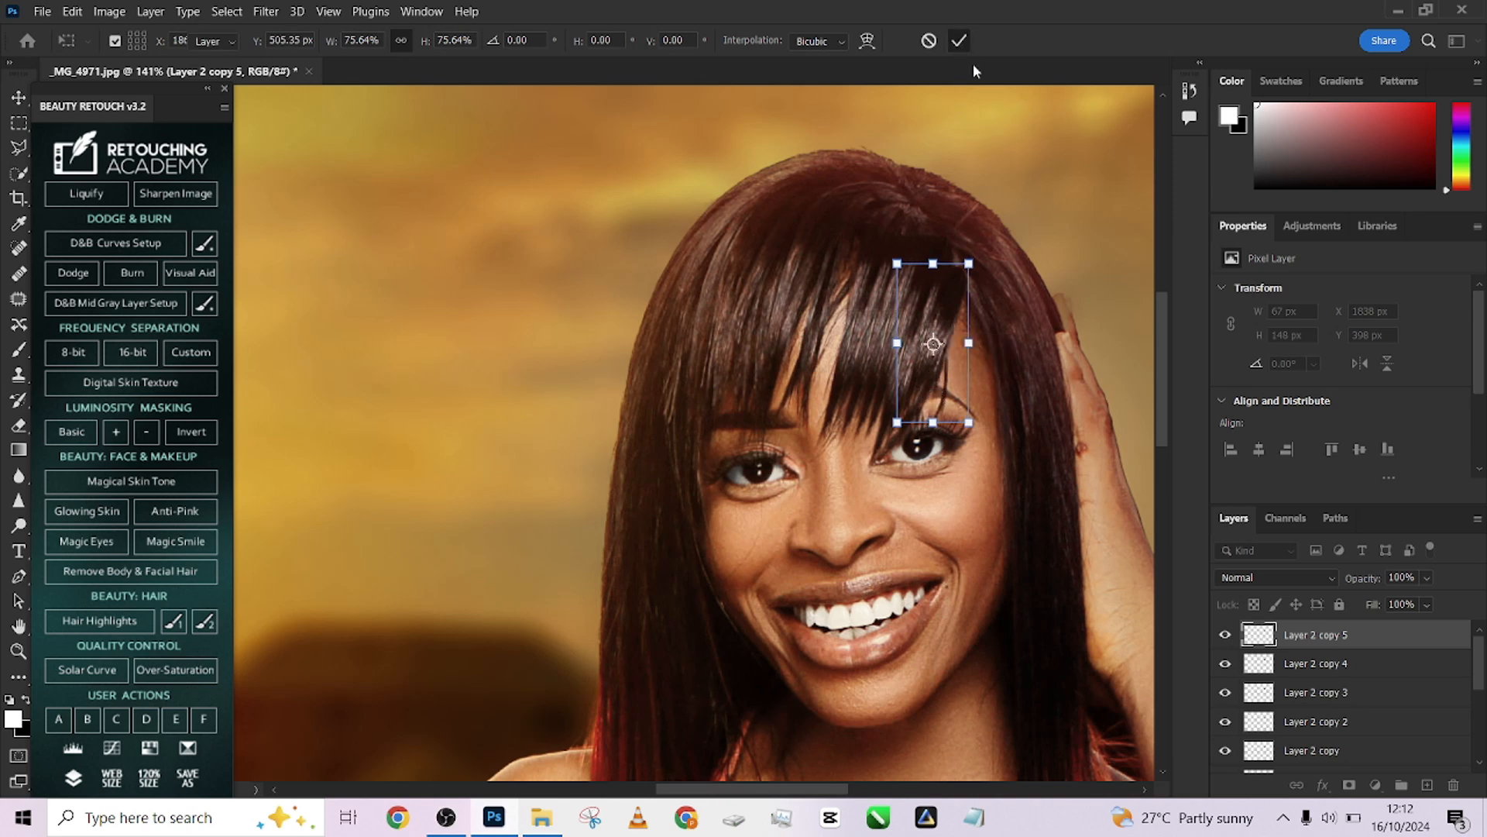
pyautogui.click(959, 40)
# Duplicate the scaled hair patch further right along the fringe and undo a stray nudge
pyautogui.moveTo(939, 404); pyautogui.dragTo(943, 357)
pyautogui.click(1371, 672)
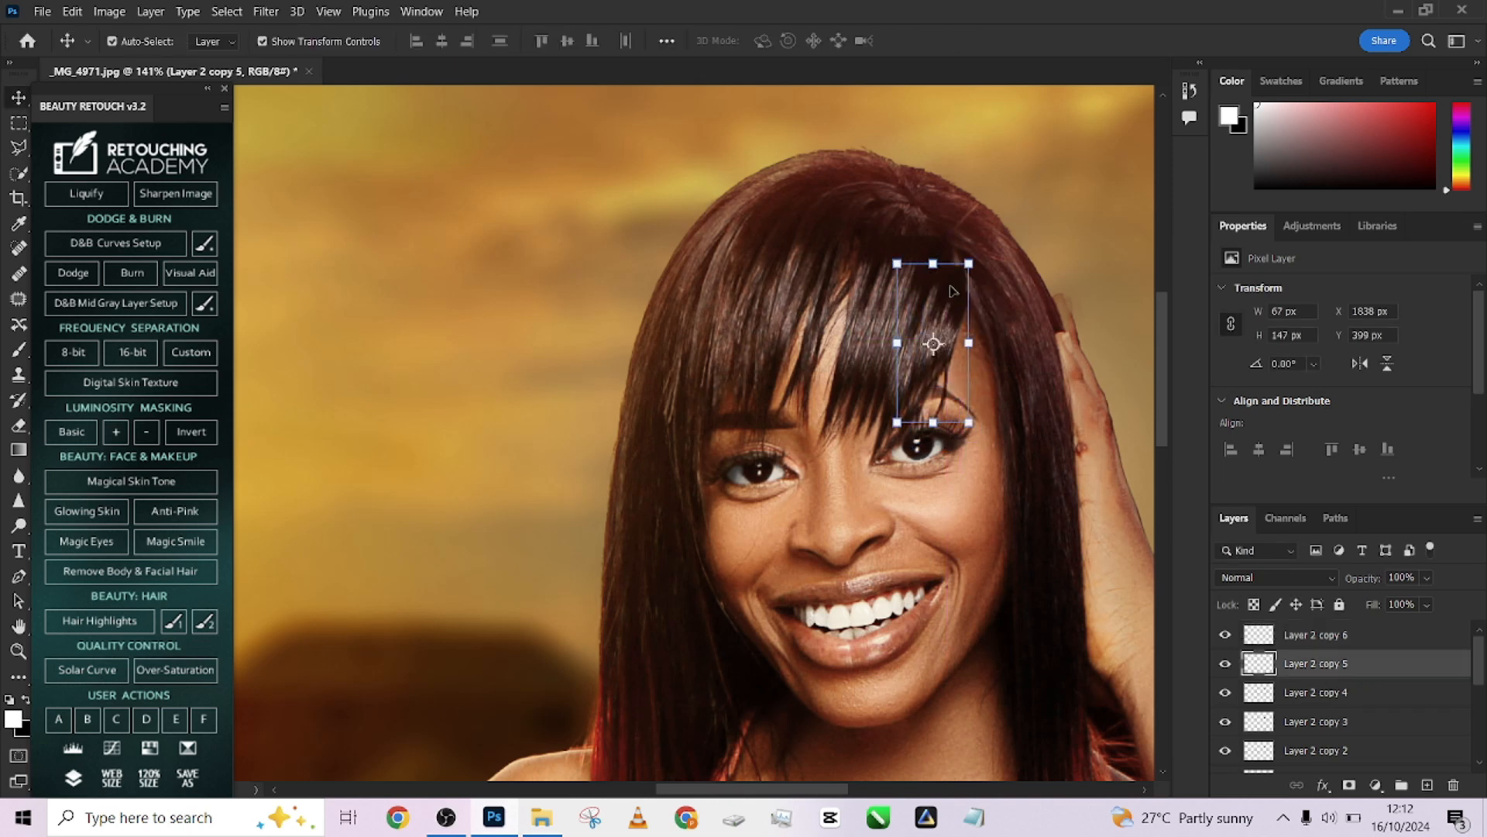
pyautogui.click(955, 315)
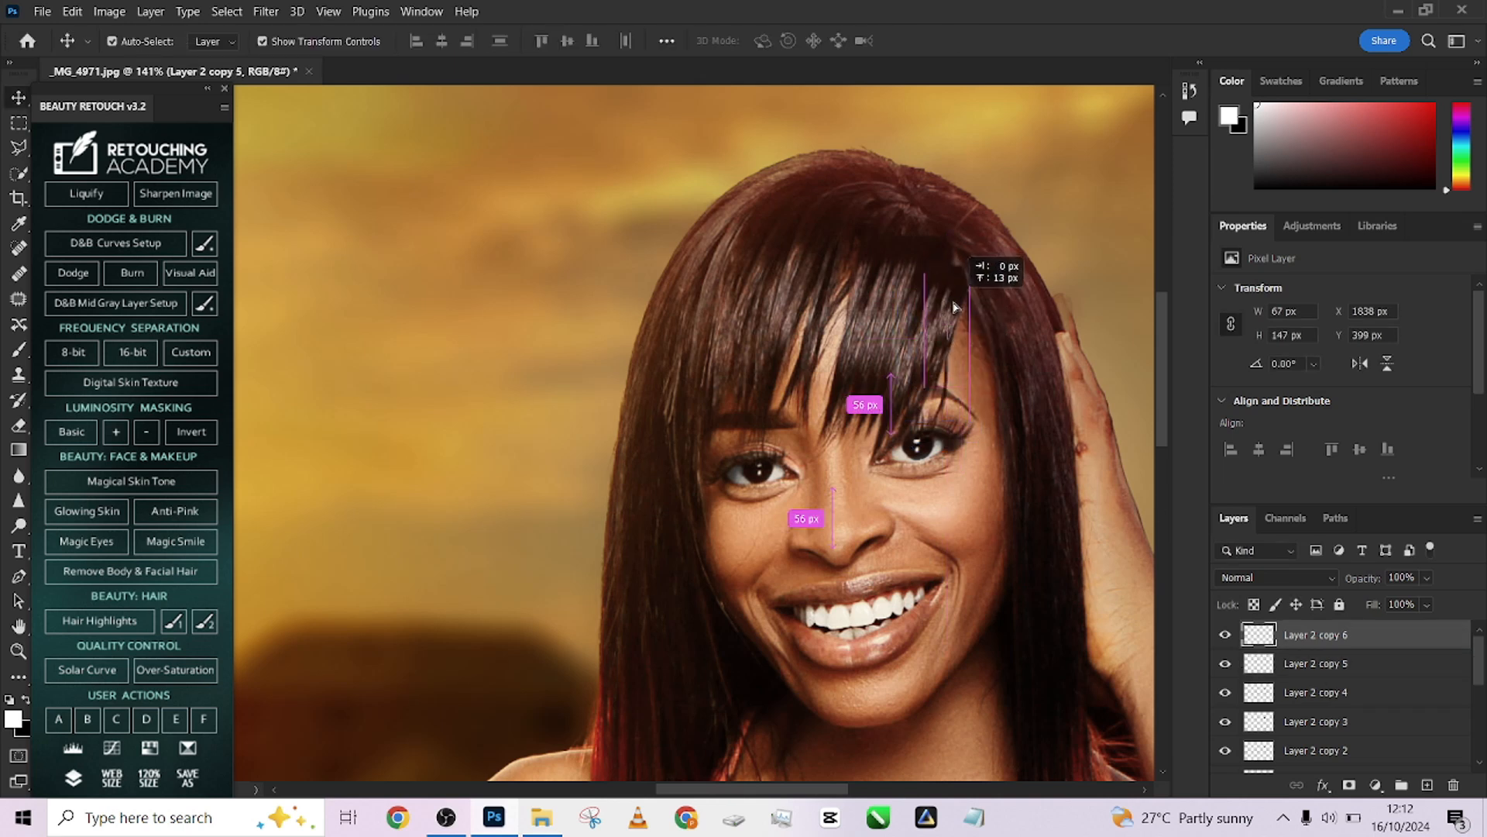
pyautogui.hotkey('ctrl', 'z')
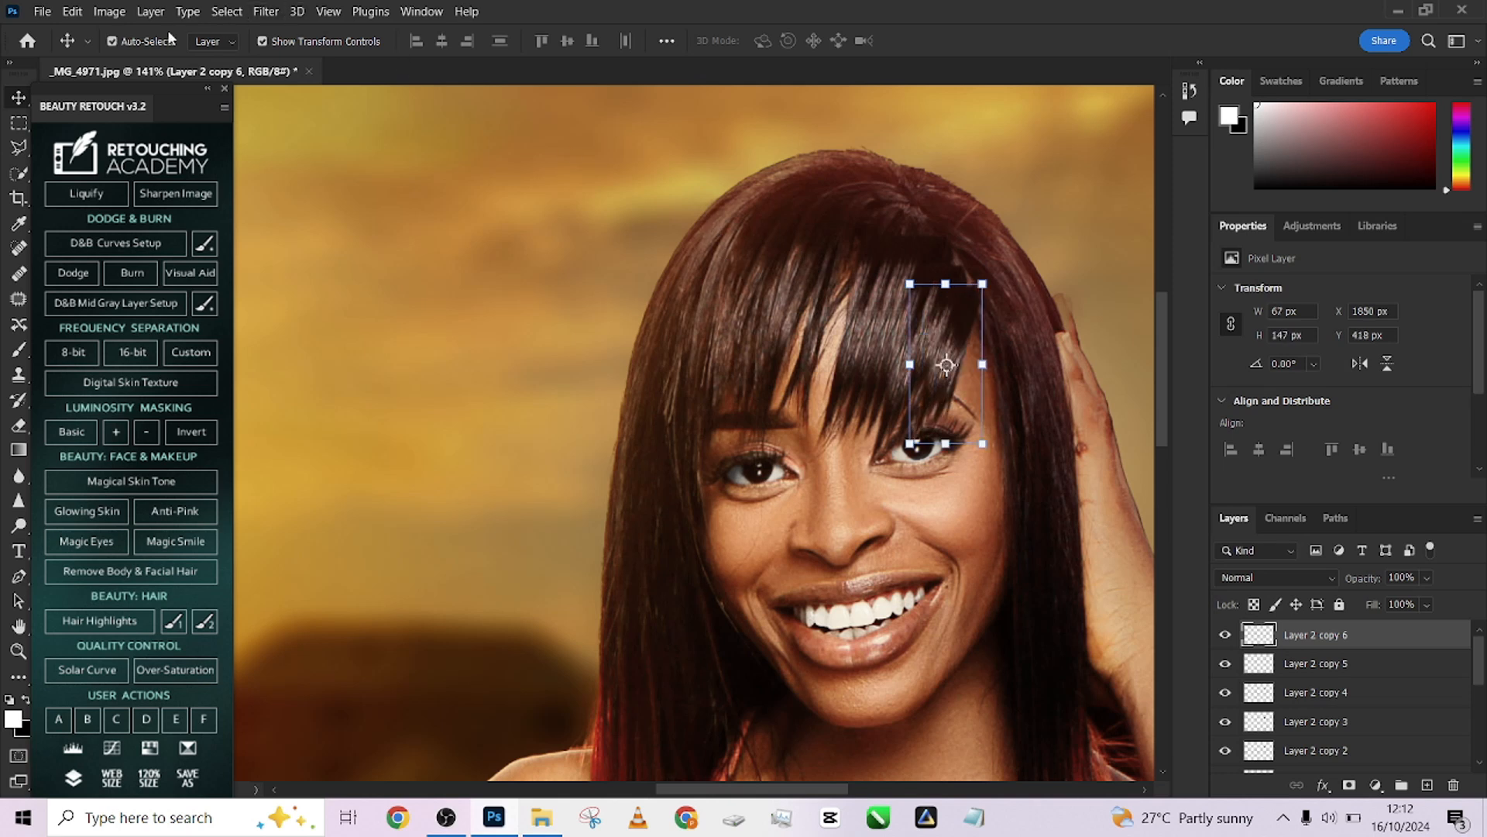
# Nudge the Layer 2 copy 5 hair patch slightly to blend with the fringe, hiding extras to check it
pyautogui.click(1392, 678)
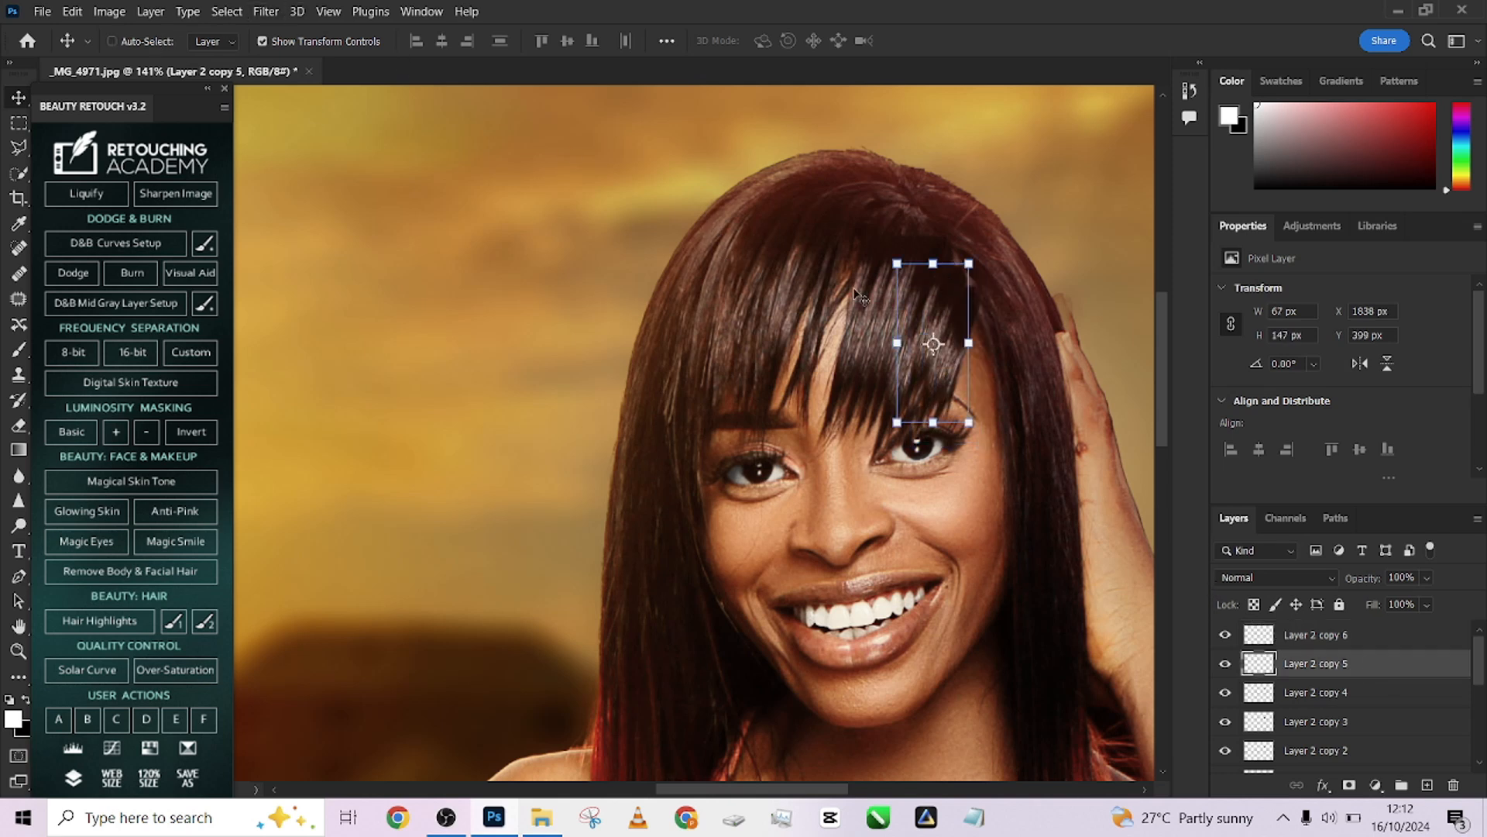
pyautogui.moveTo(956, 301); pyautogui.dragTo(958, 296)
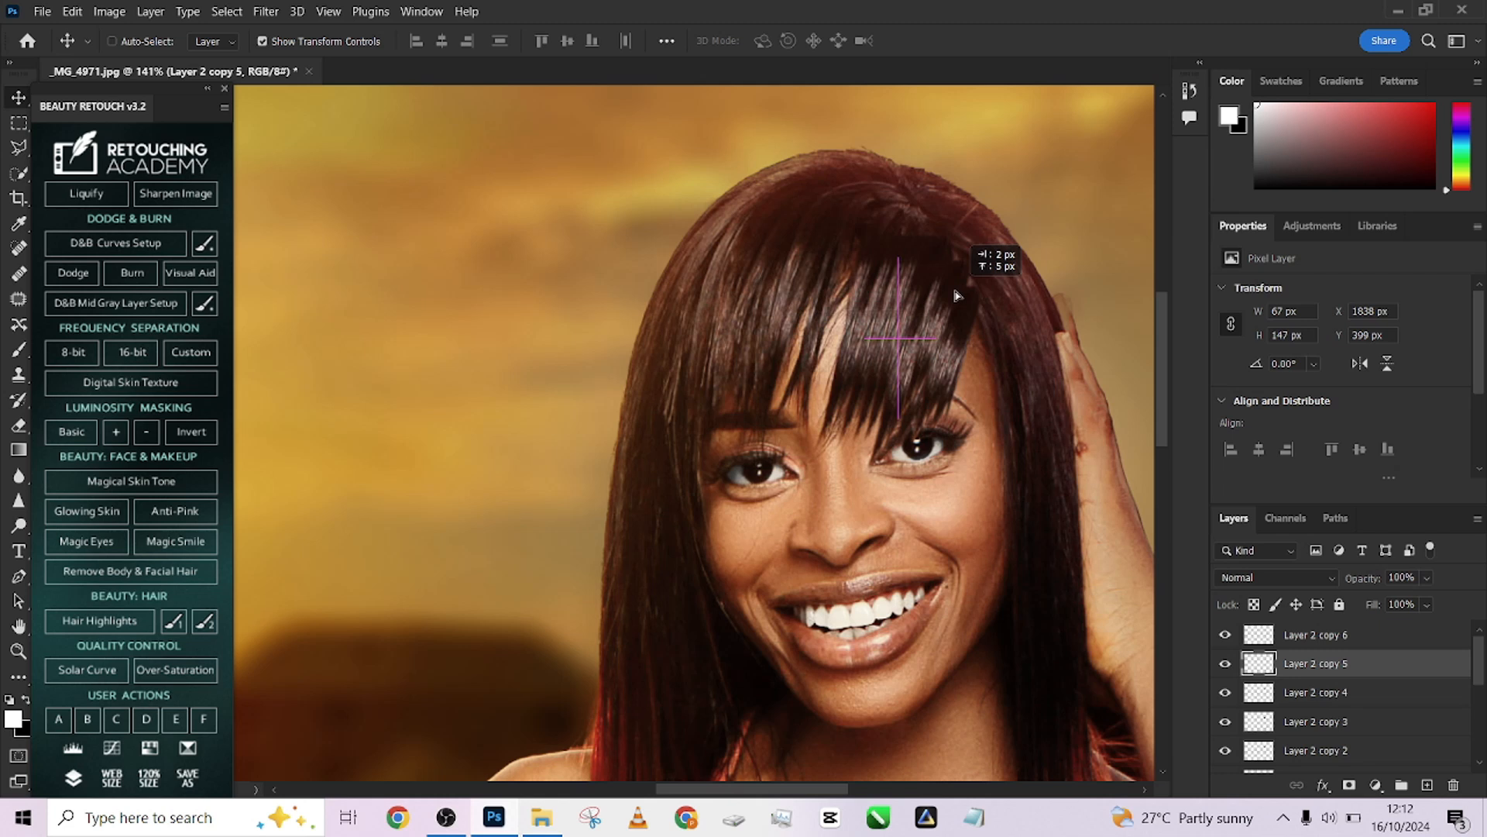
pyautogui.click(1400, 697)
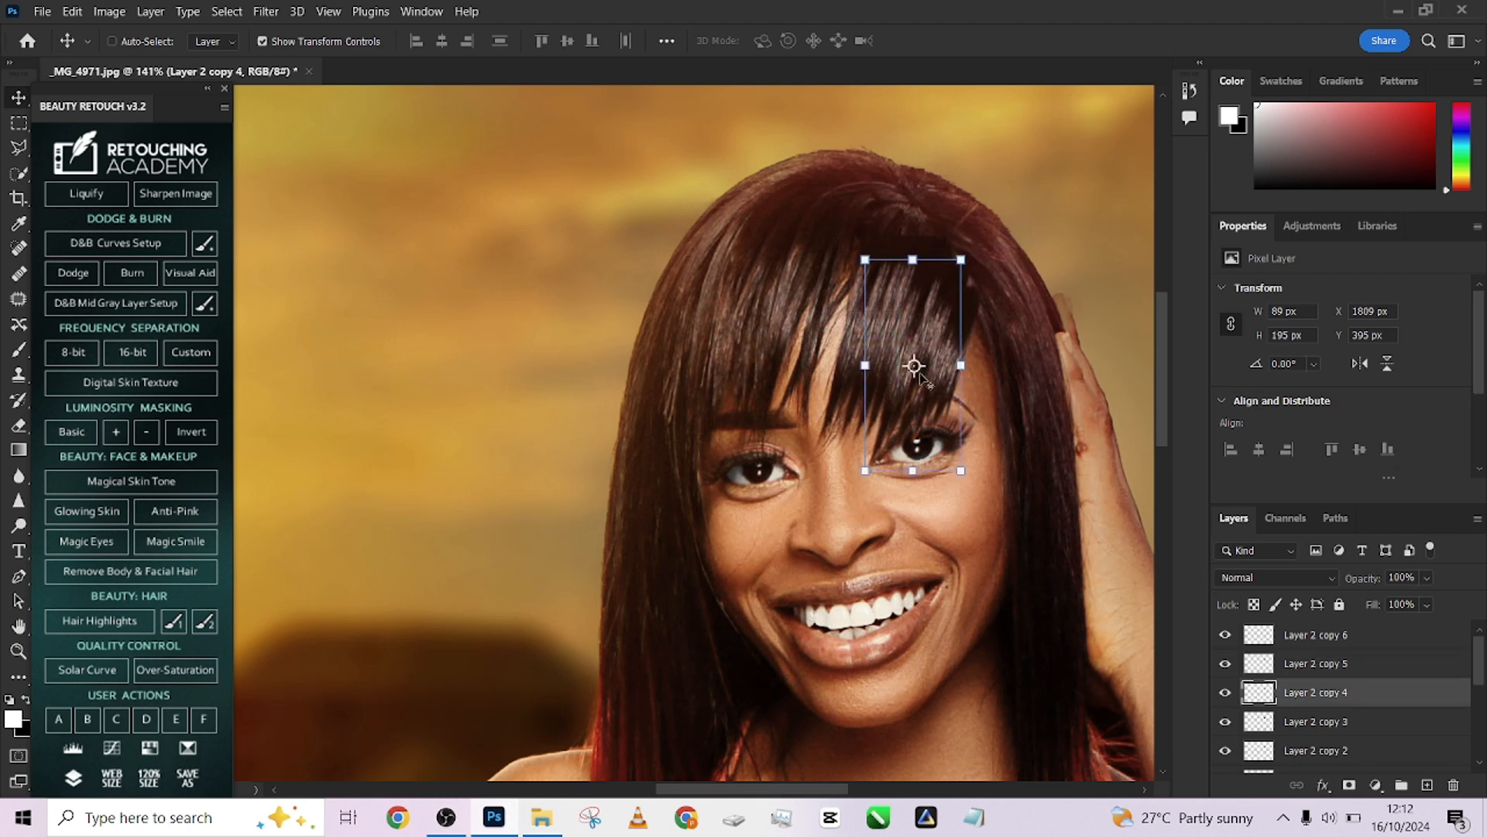
pyautogui.click(1395, 667)
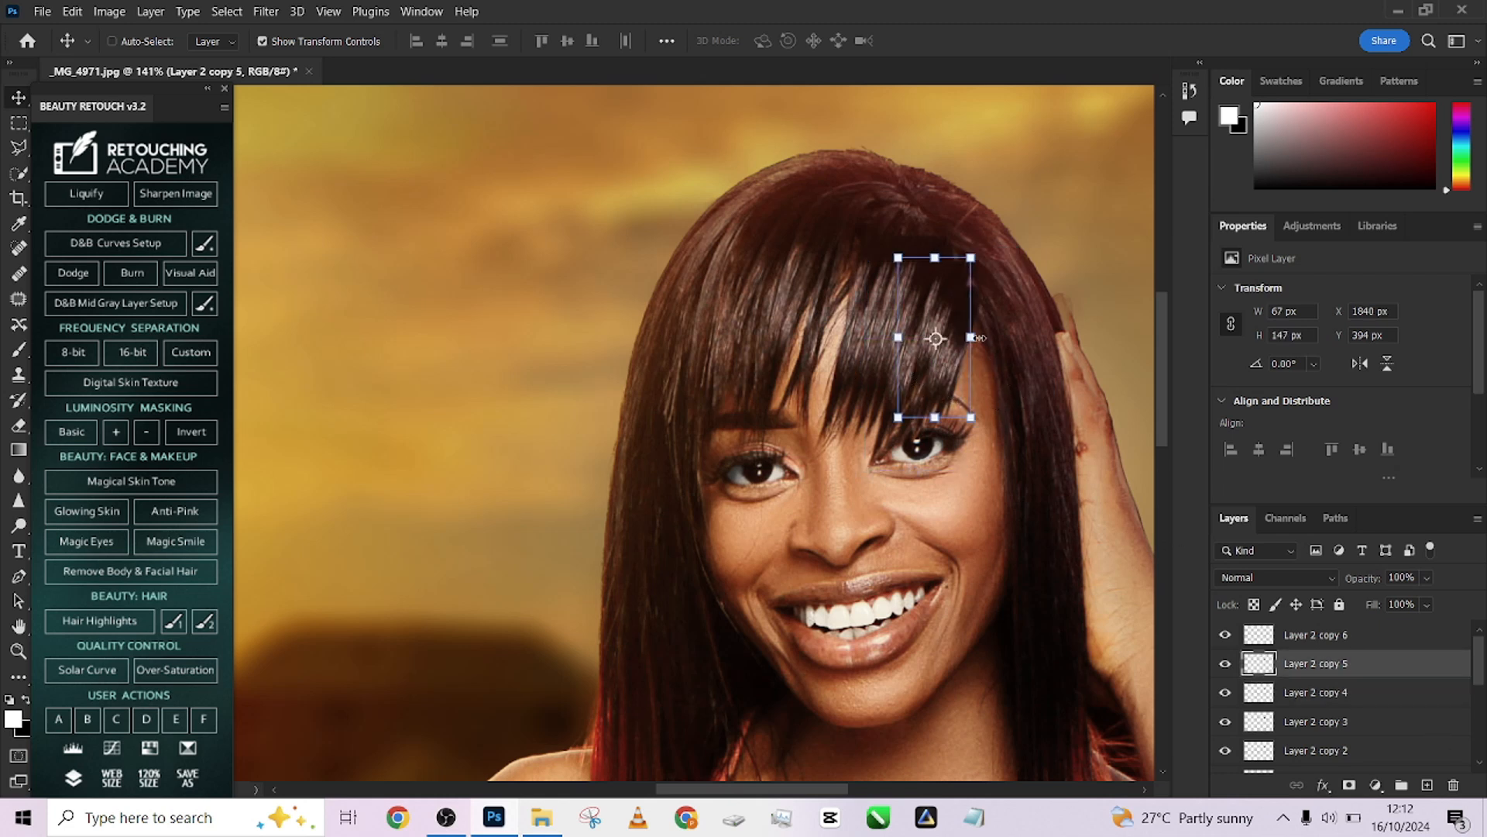
pyautogui.moveTo(946, 316); pyautogui.dragTo(958, 317)
pyautogui.hotkey('ctrl', 'h')
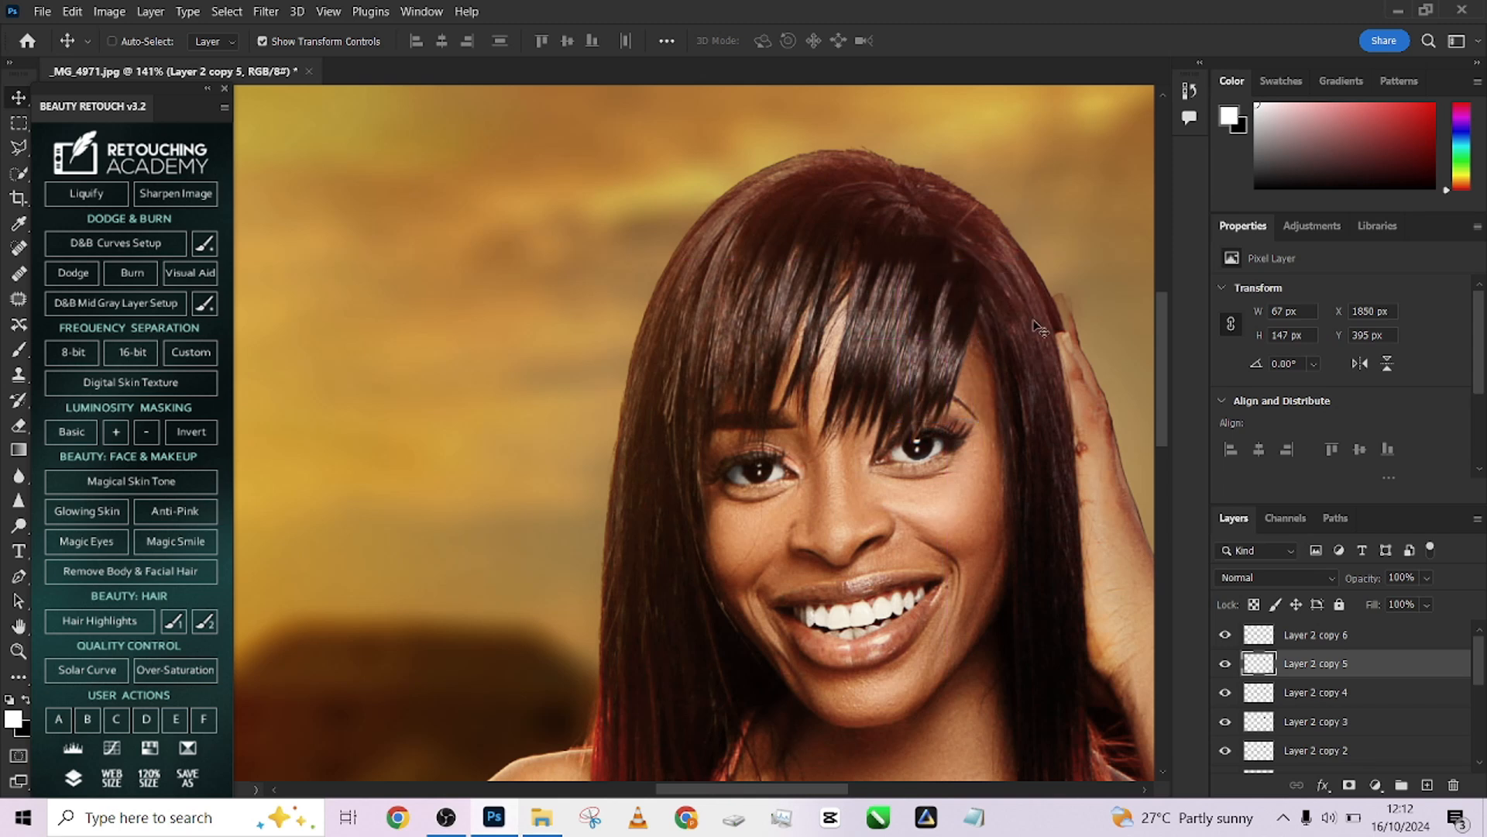
pyautogui.hotkey('ctrl', 'h')
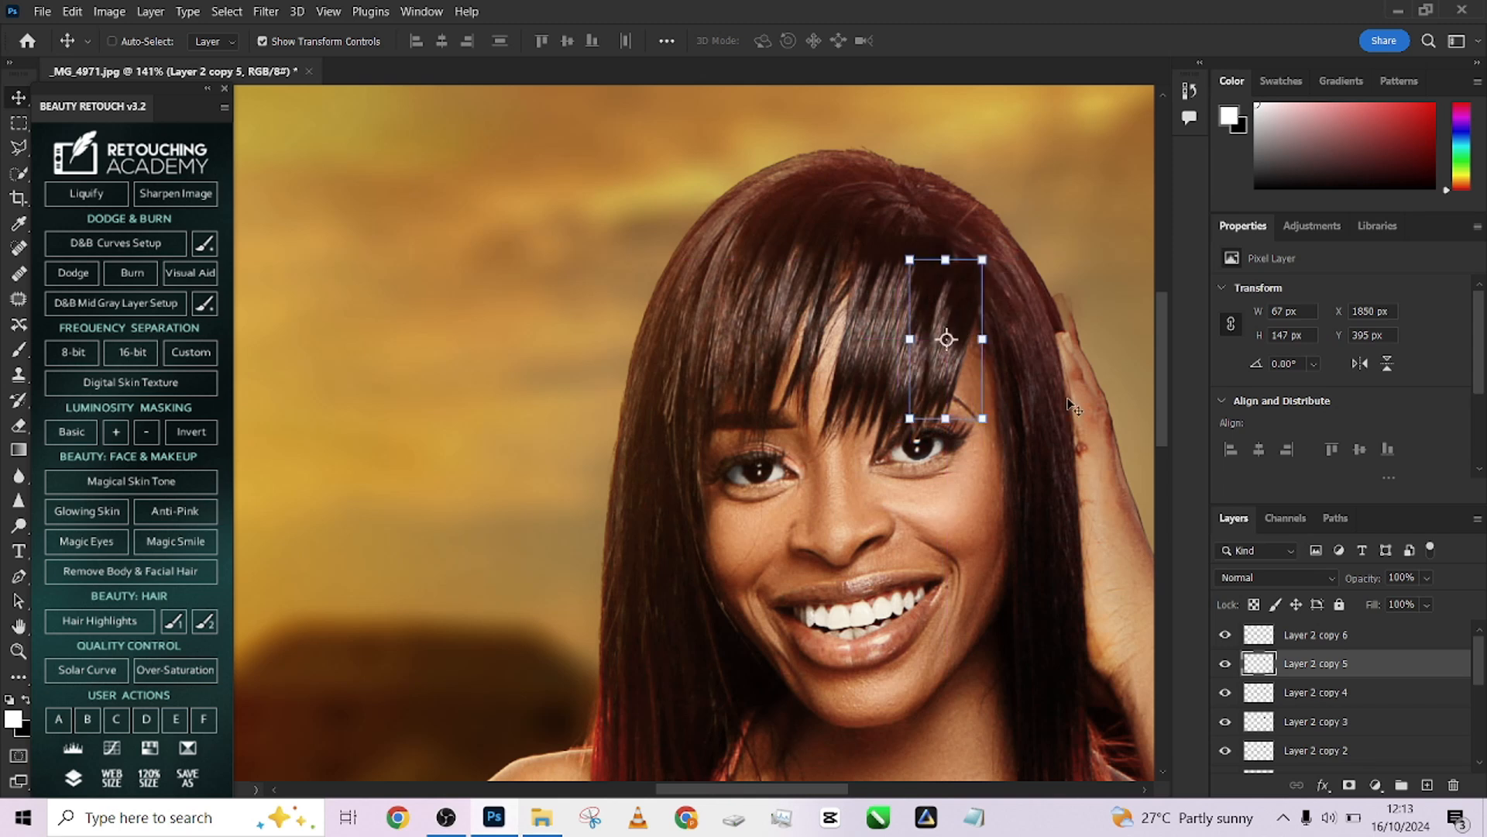
# Nudge the Layer 2 copy 4 hair patch up and right to cover the strand
pyautogui.click(1375, 693)
pyautogui.moveTo(939, 303); pyautogui.dragTo(961, 296)
pyautogui.hotkey('ctrl', 'h')
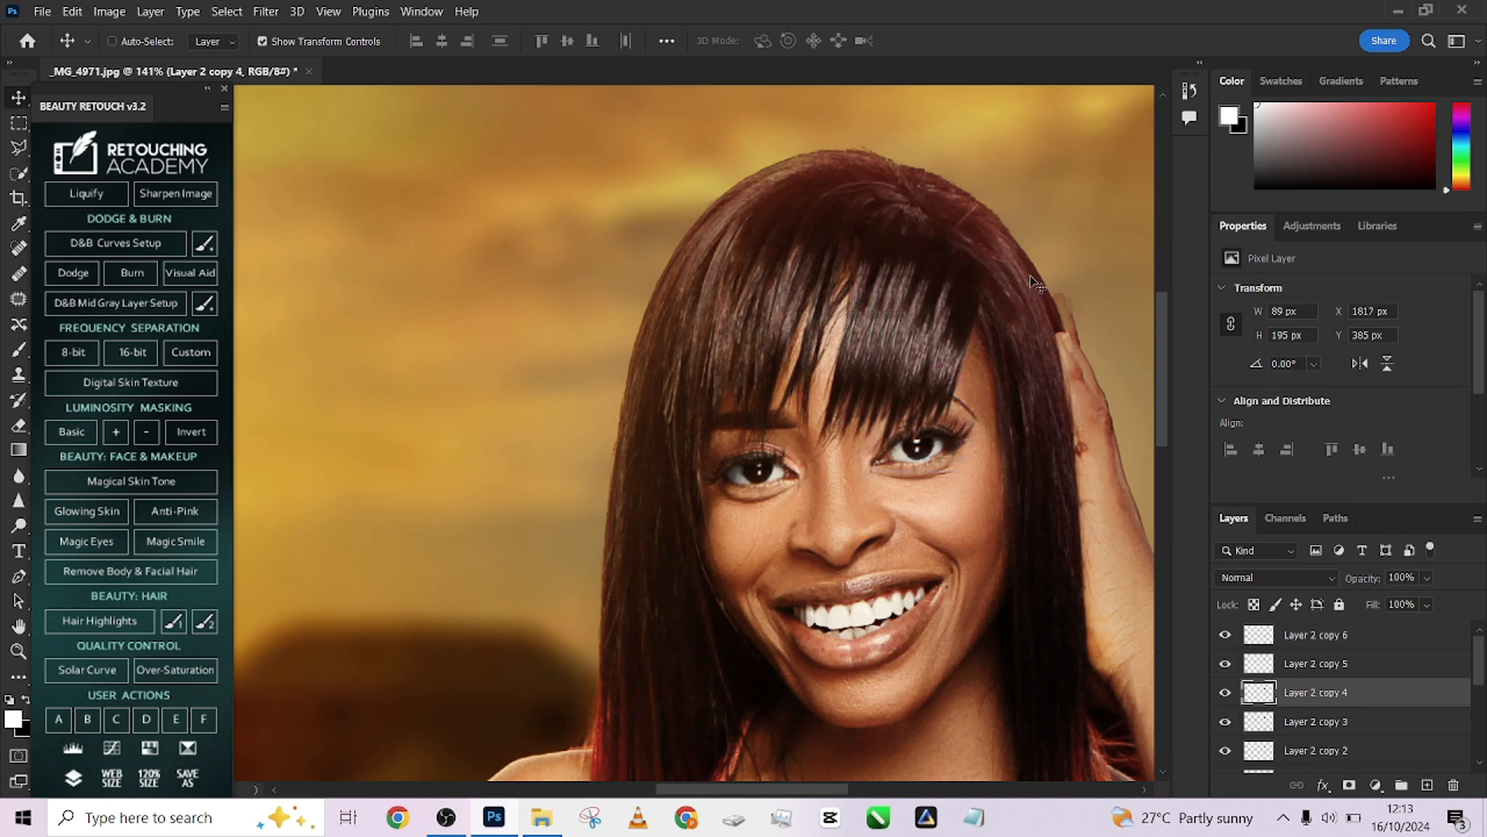
pyautogui.hotkey('ctrl', 'h')
# Duplicate the original Layer 2 hair patch leftward over the fringe
pyautogui.scroll(-2, 1348, 735)
pyautogui.click(1342, 721)
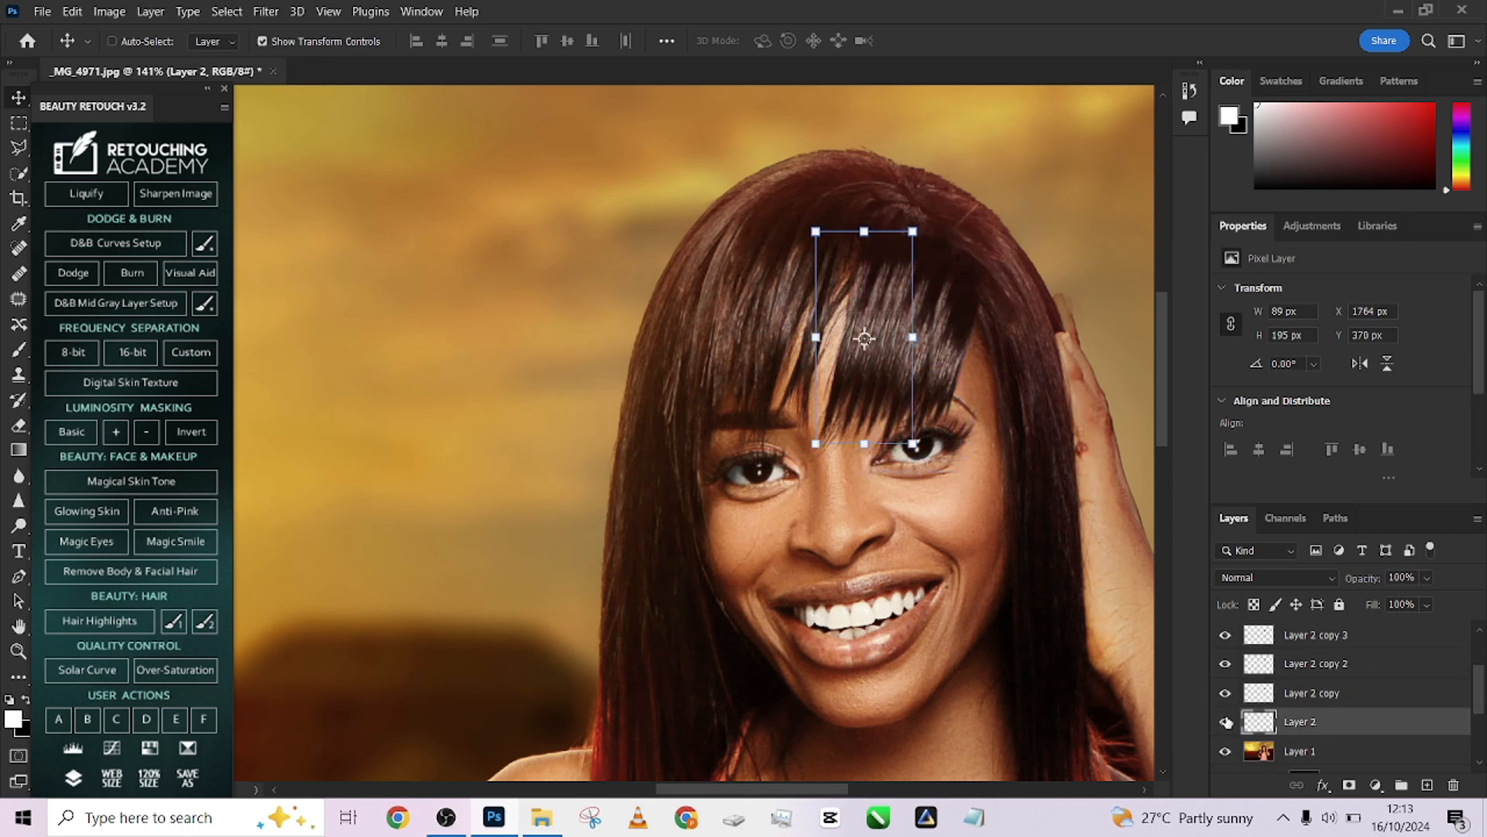
pyautogui.click(1224, 723)
pyautogui.click(1225, 724)
pyautogui.moveTo(881, 310); pyautogui.dragTo(830, 313)
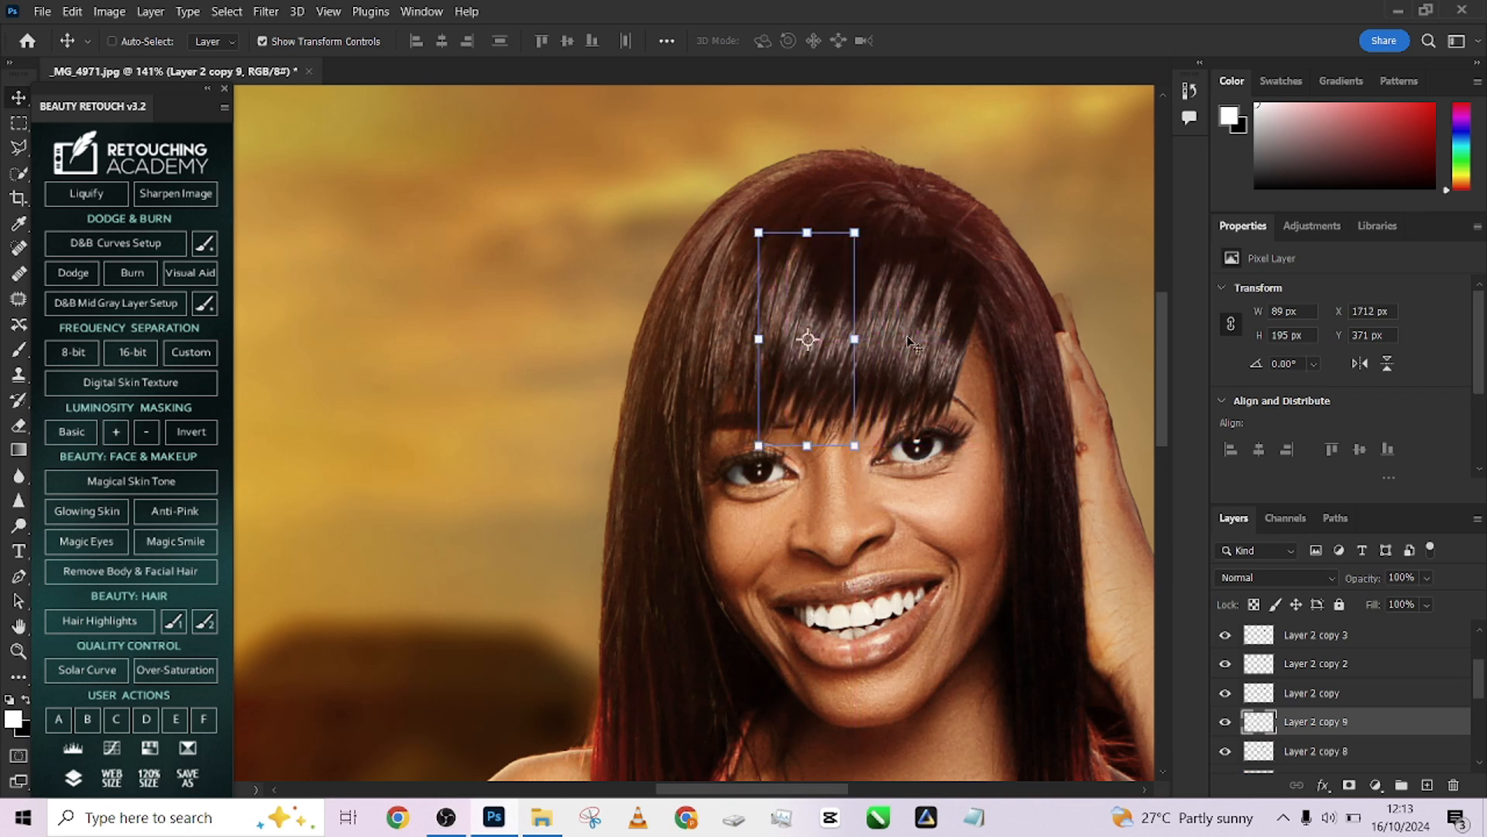
# Select all the hair patch layers and group them into one group
pyautogui.scroll(-5, 947, 347)
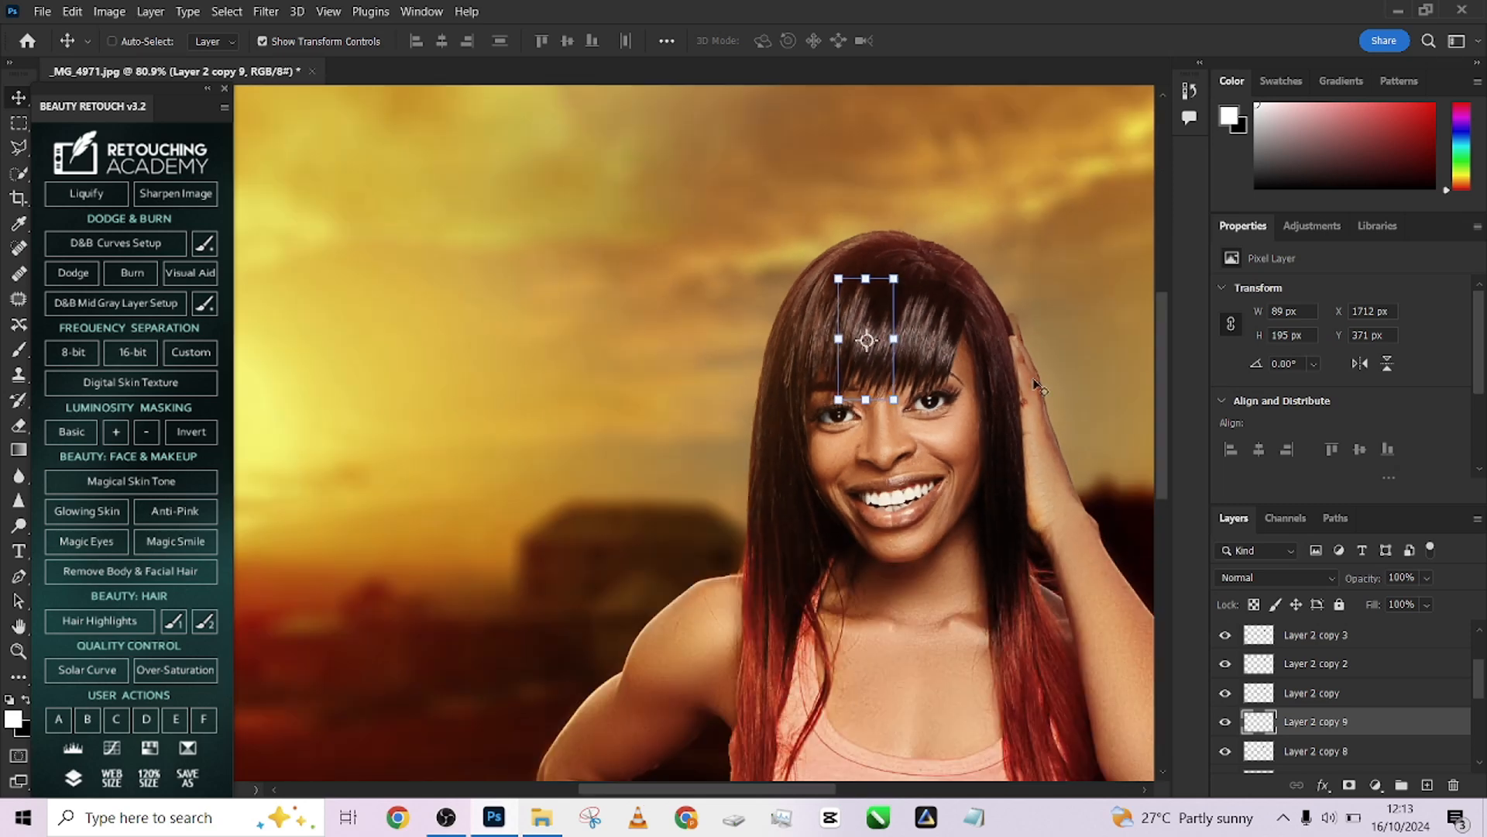
pyautogui.click(1379, 748)
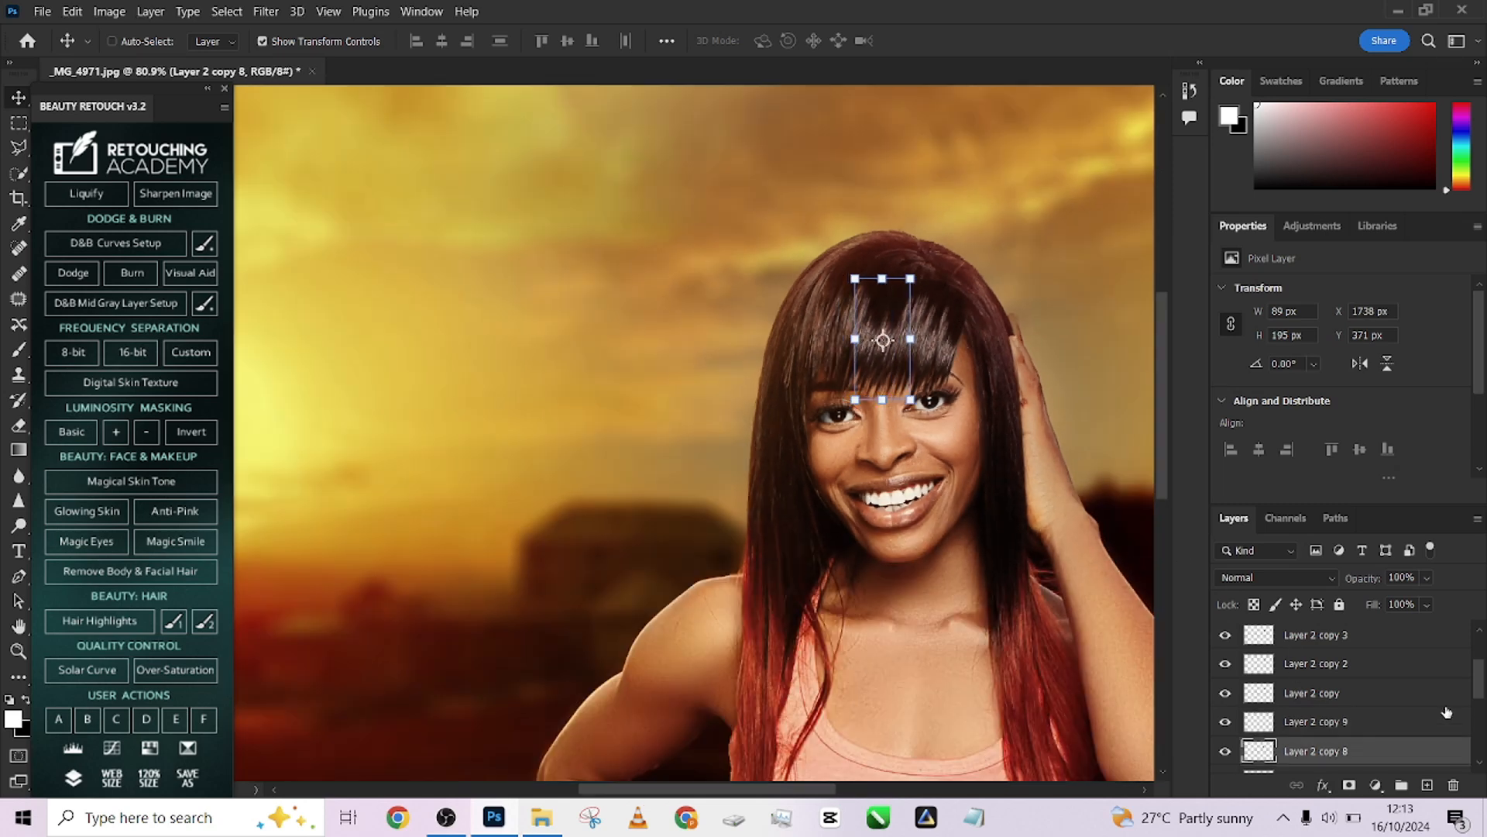
pyautogui.moveTo(1479, 687); pyautogui.dragTo(1474, 655)
pyautogui.click(1377, 707)
pyautogui.keyDown('shift'); pyautogui.click(1408, 643); pyautogui.keyUp('shift')
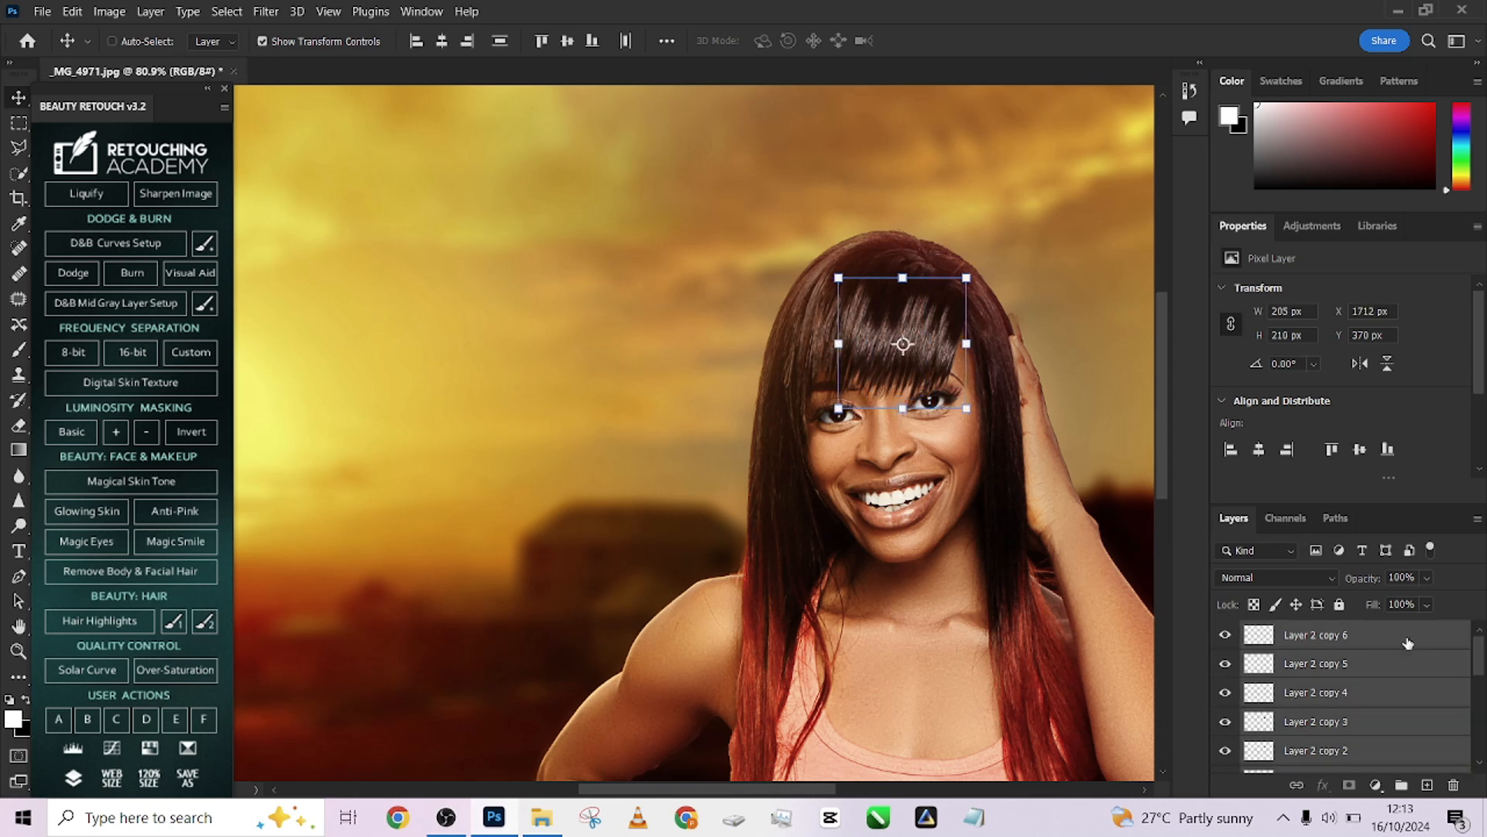
pyautogui.hotkey('ctrl', 'g')
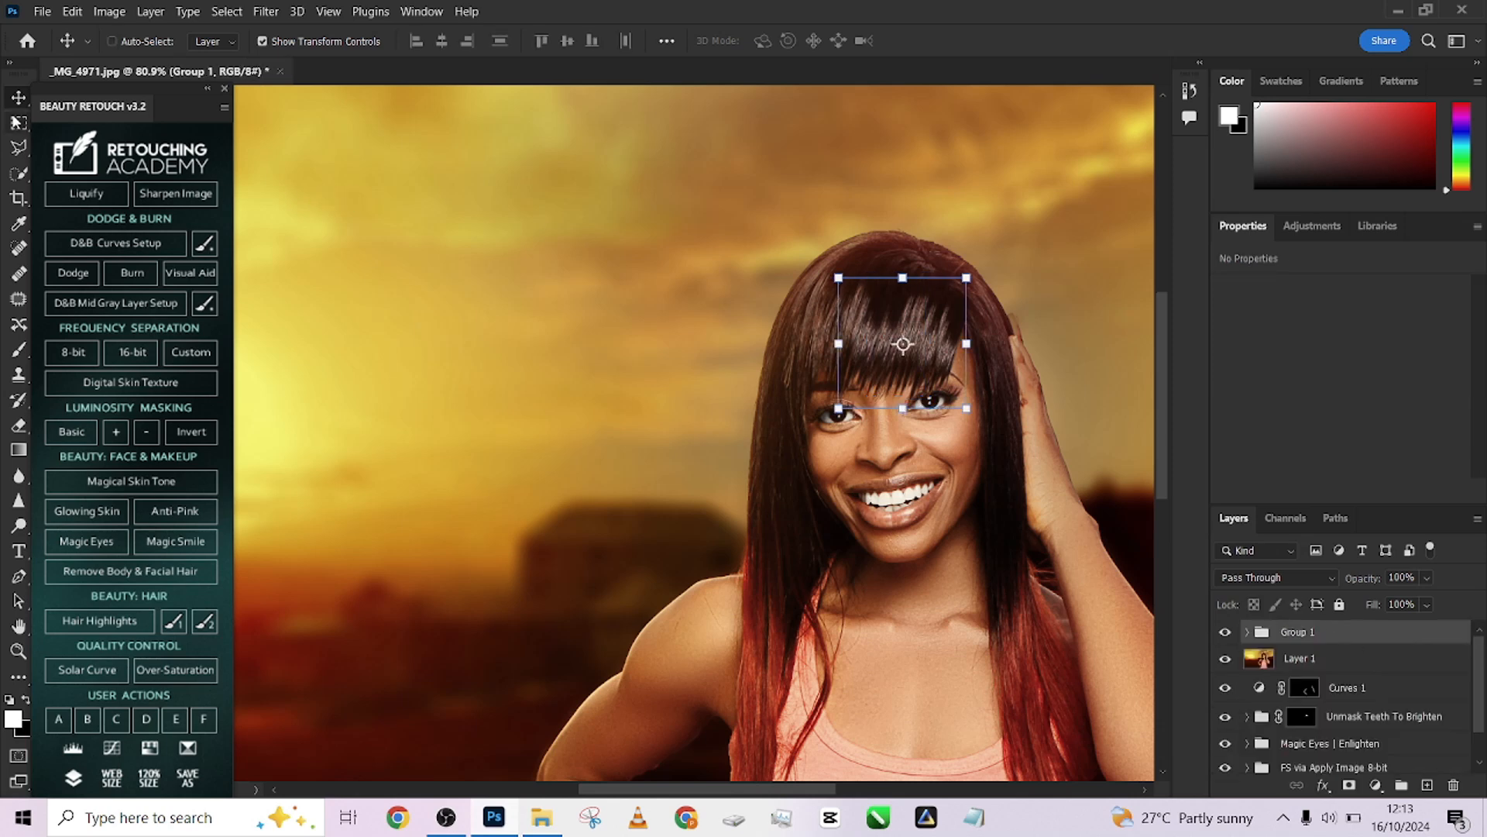
# Toggle the hair patch group's visibility to compare the fringe before and after
pyautogui.press('m')
pyautogui.click(1225, 632)
pyautogui.click(1225, 632)
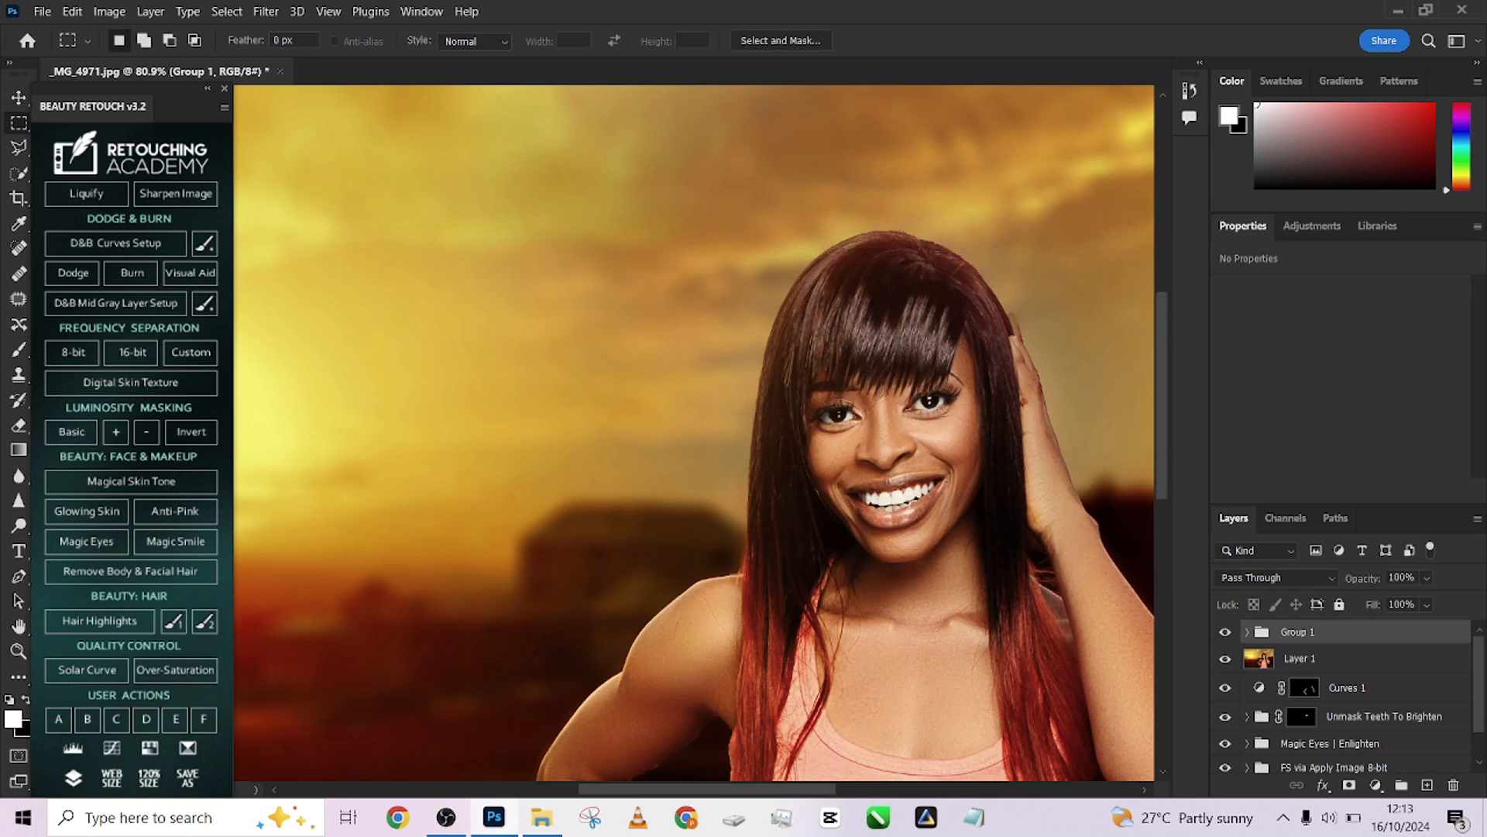
pyautogui.scroll(-4, 927, 431)
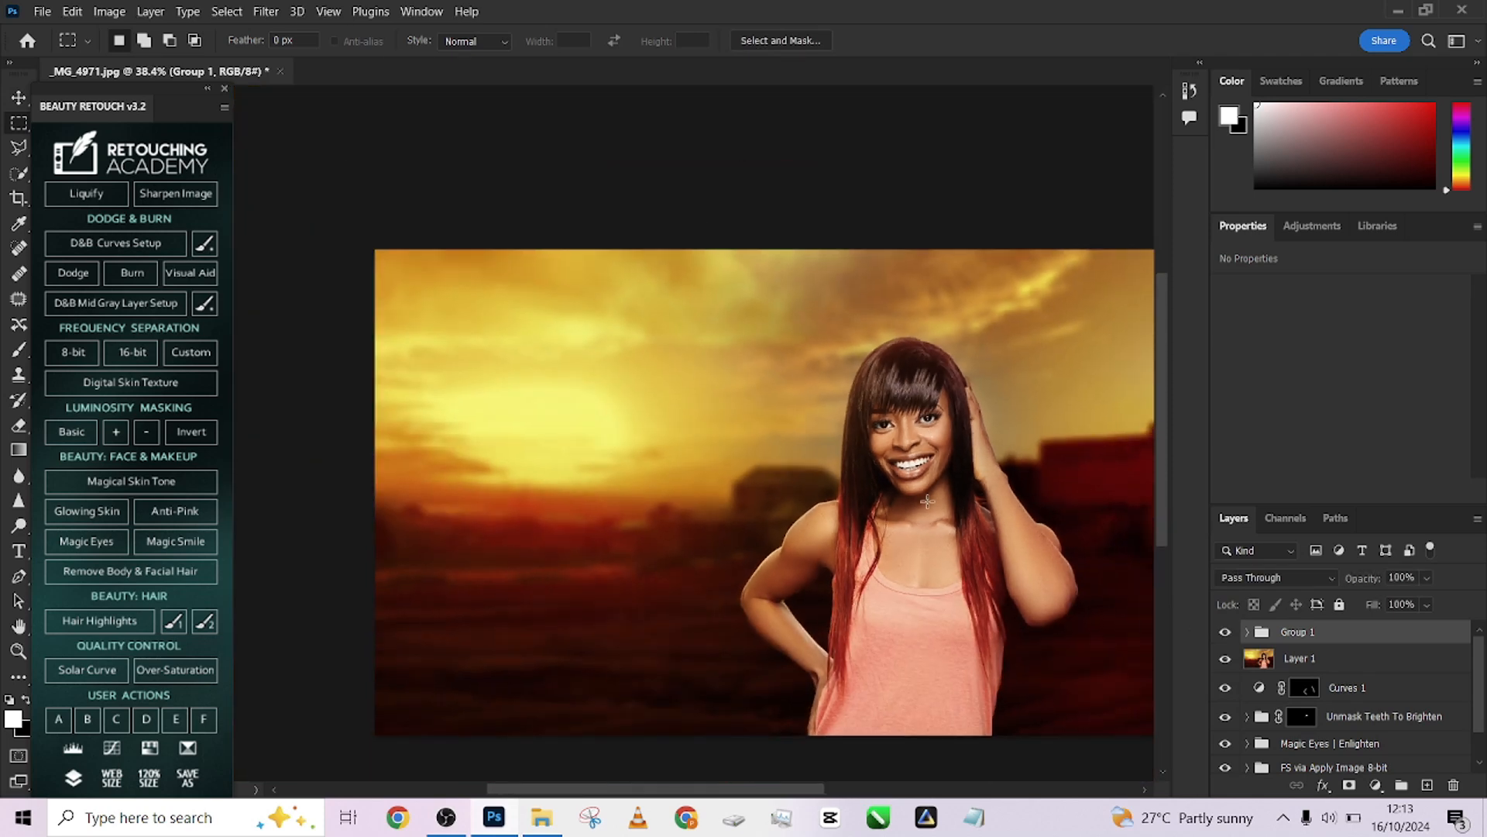
pyautogui.scroll(6, 931, 482)
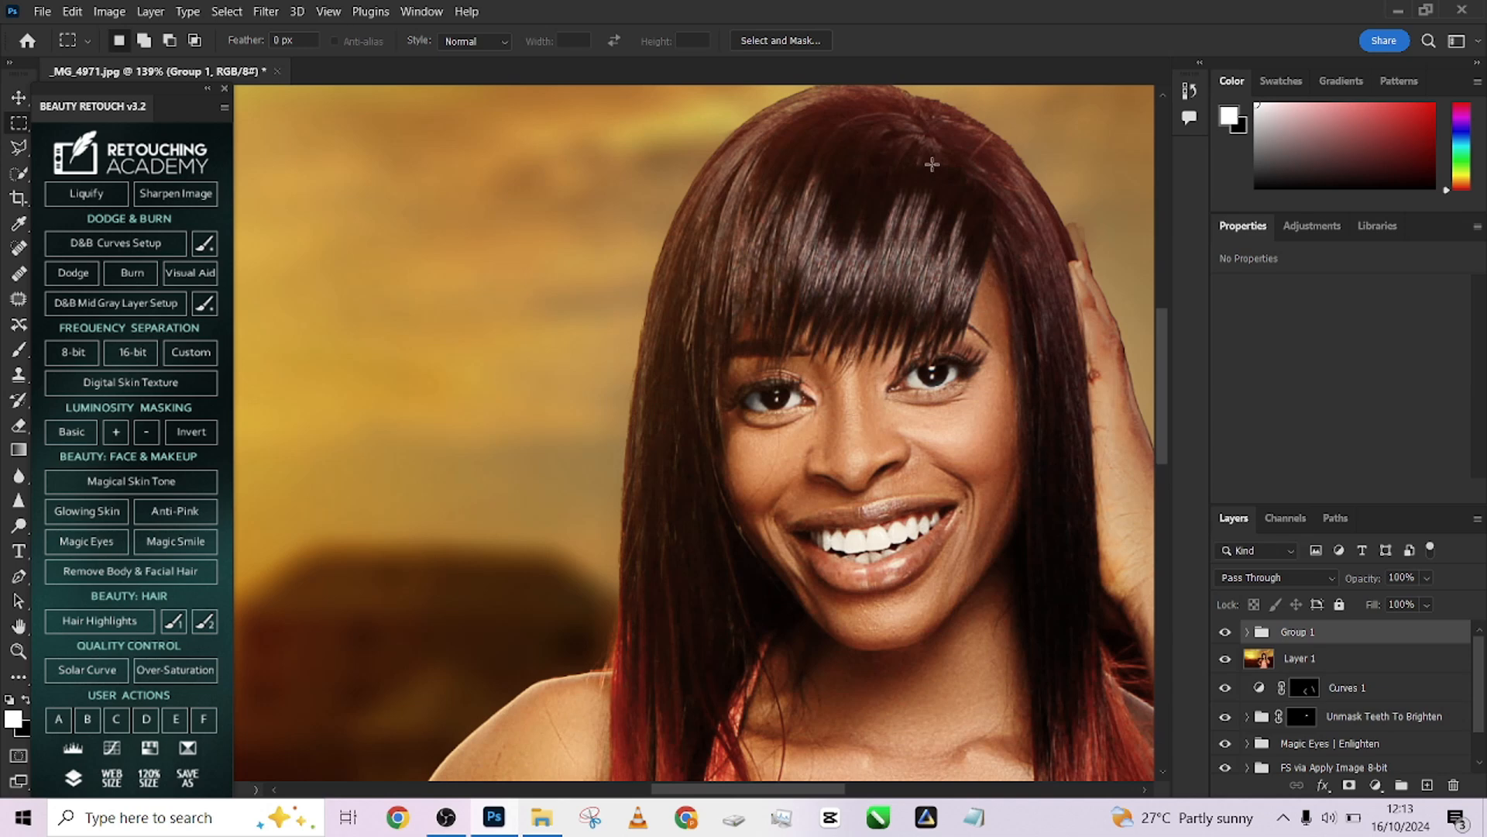
# Duplicate the Layer 2 copy 6 hair patch, move it onto the fringe strand and scale it down to about 60%
pyautogui.click(1249, 632)
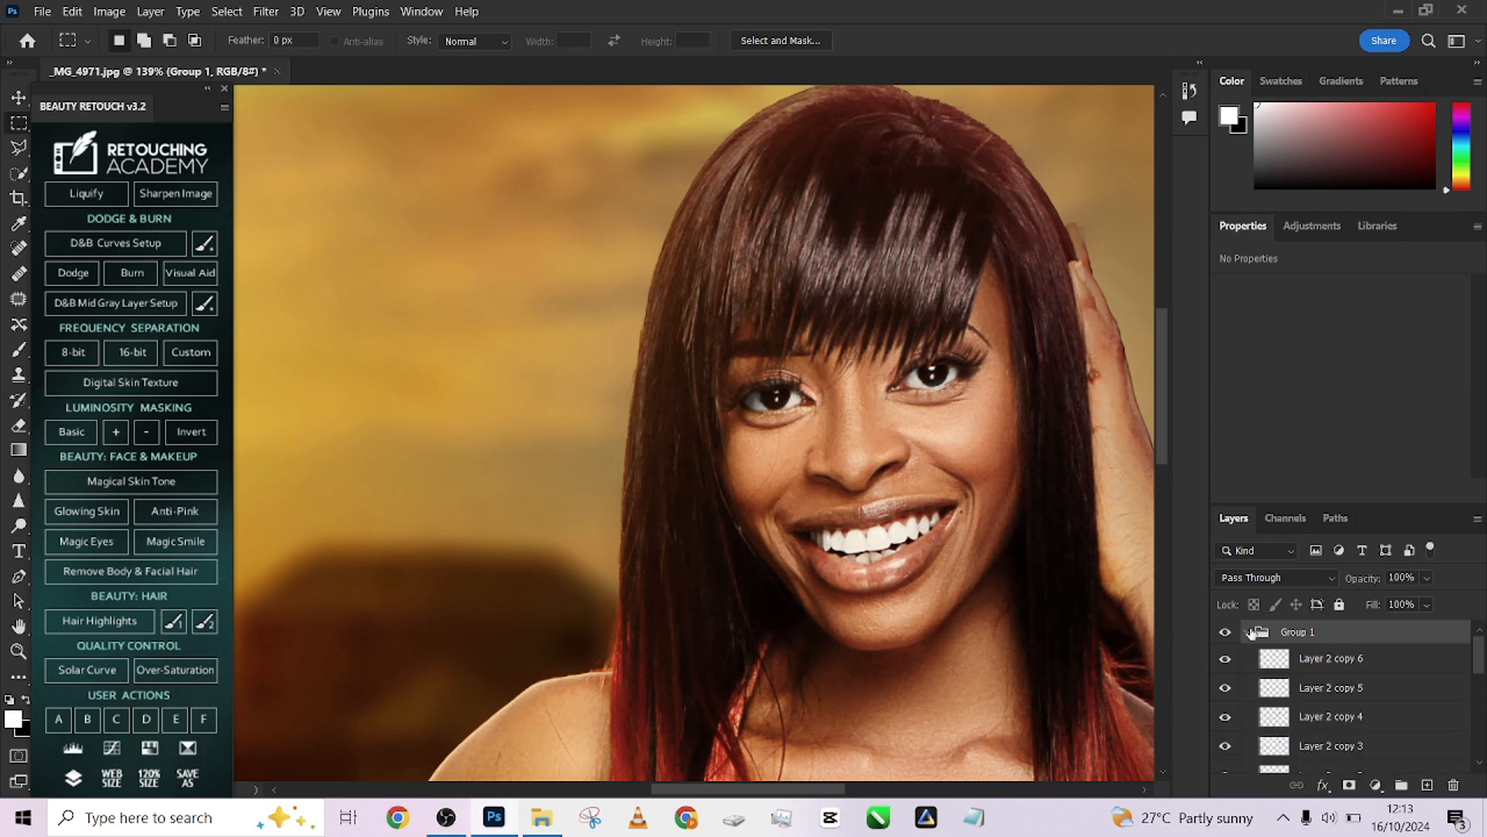
pyautogui.click(1311, 660)
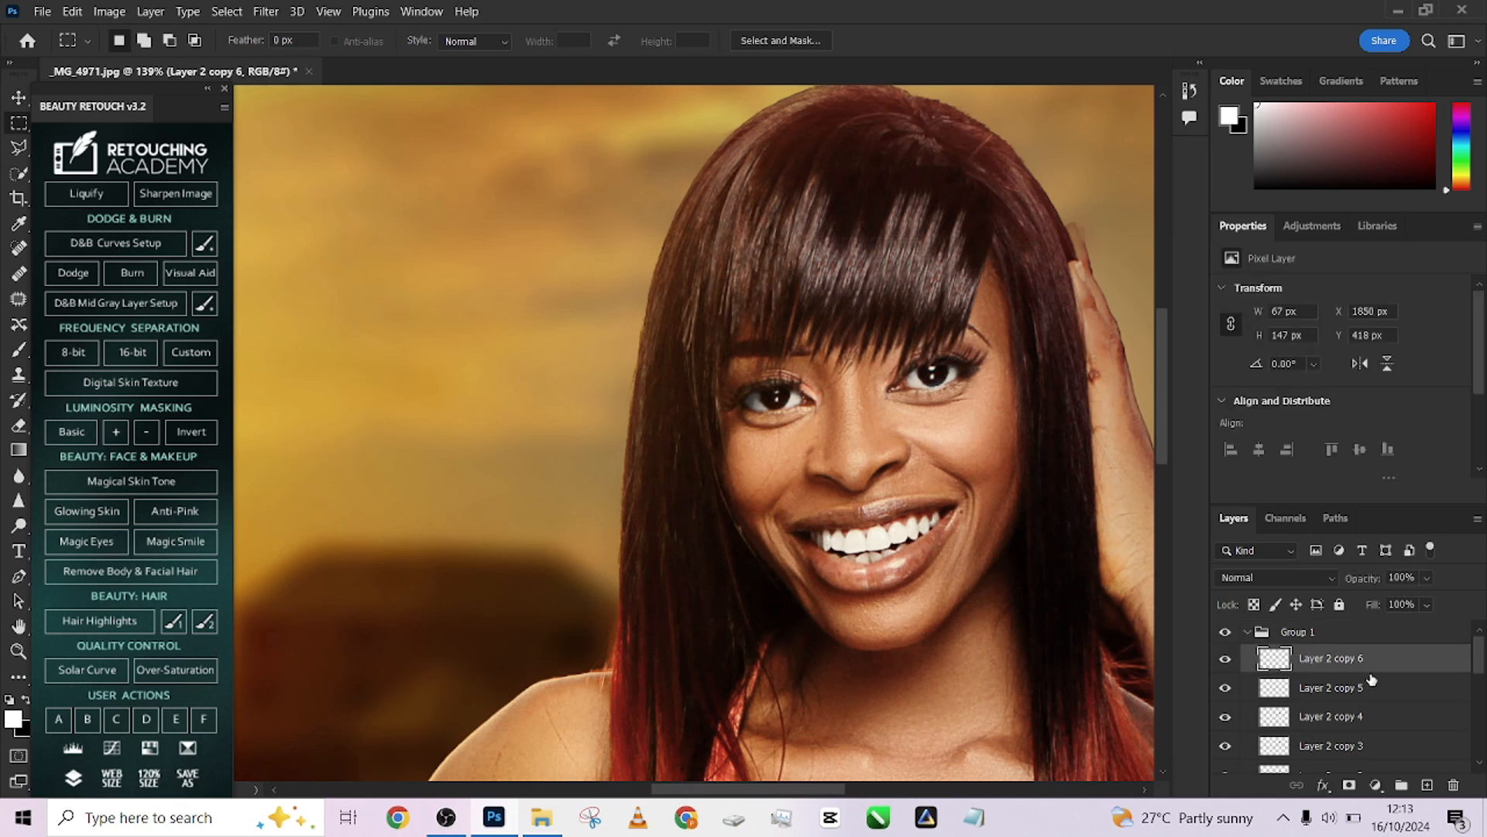
pyautogui.hotkey('ctrl', 'j')
pyautogui.press('v')
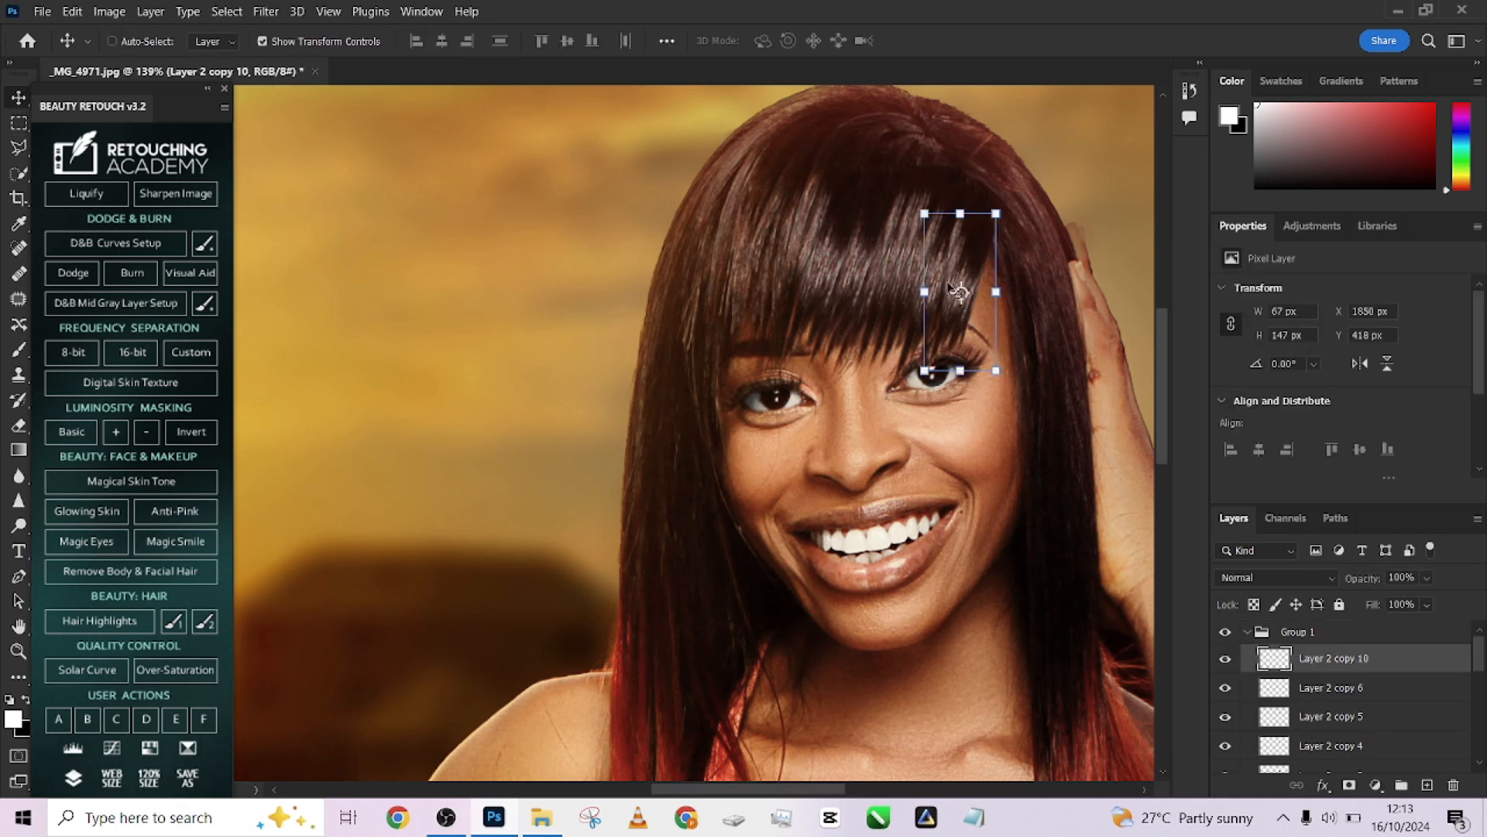
pyautogui.moveTo(958, 291)
pyautogui.mouseDown()
pyautogui.moveTo(949, 302)
pyautogui.moveTo(977, 304)
pyautogui.mouseUp()
pyautogui.moveTo(972, 404); pyautogui.dragTo(993, 329)
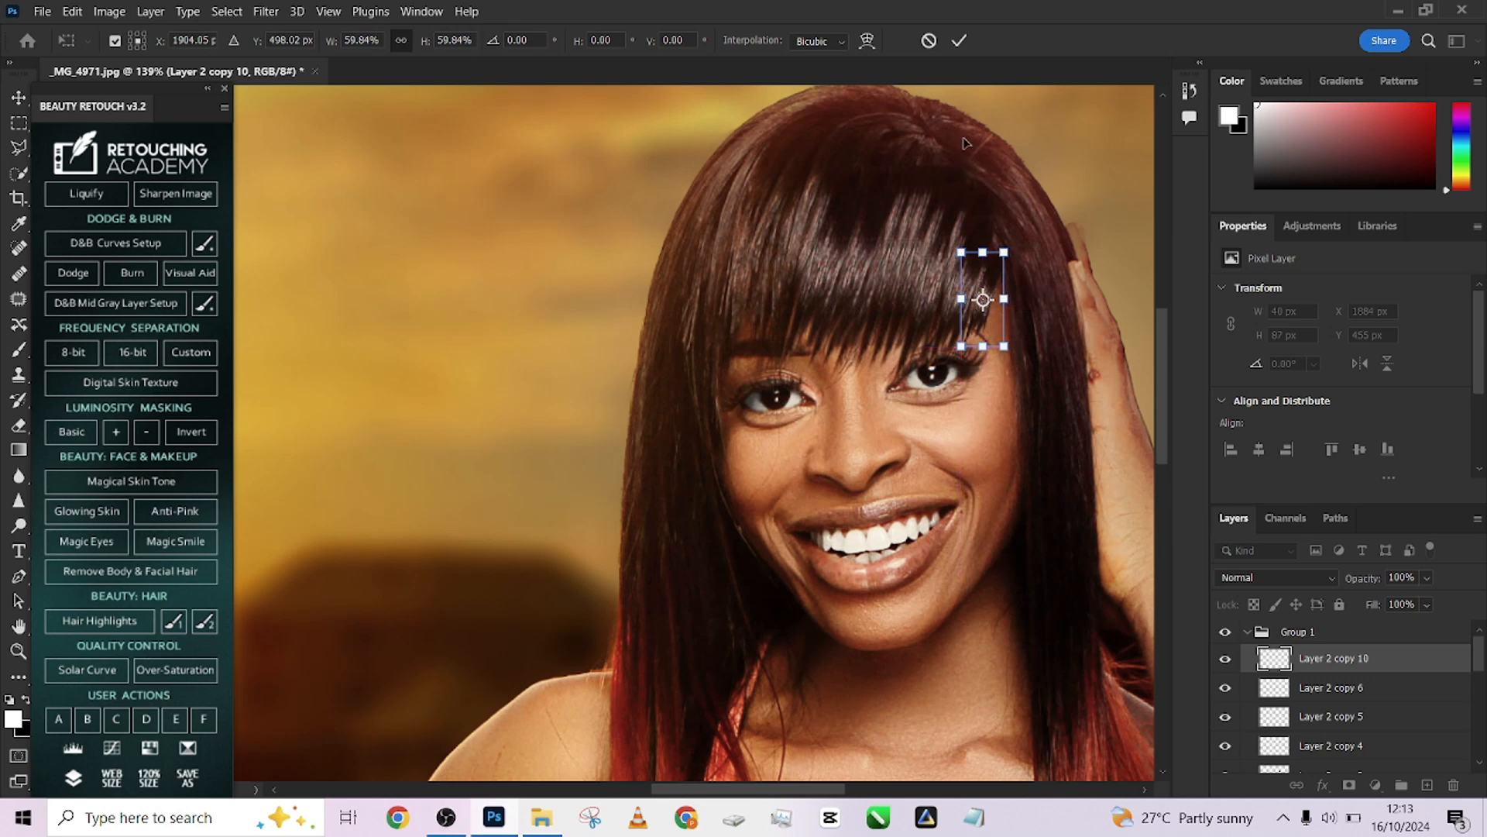
pyautogui.click(958, 41)
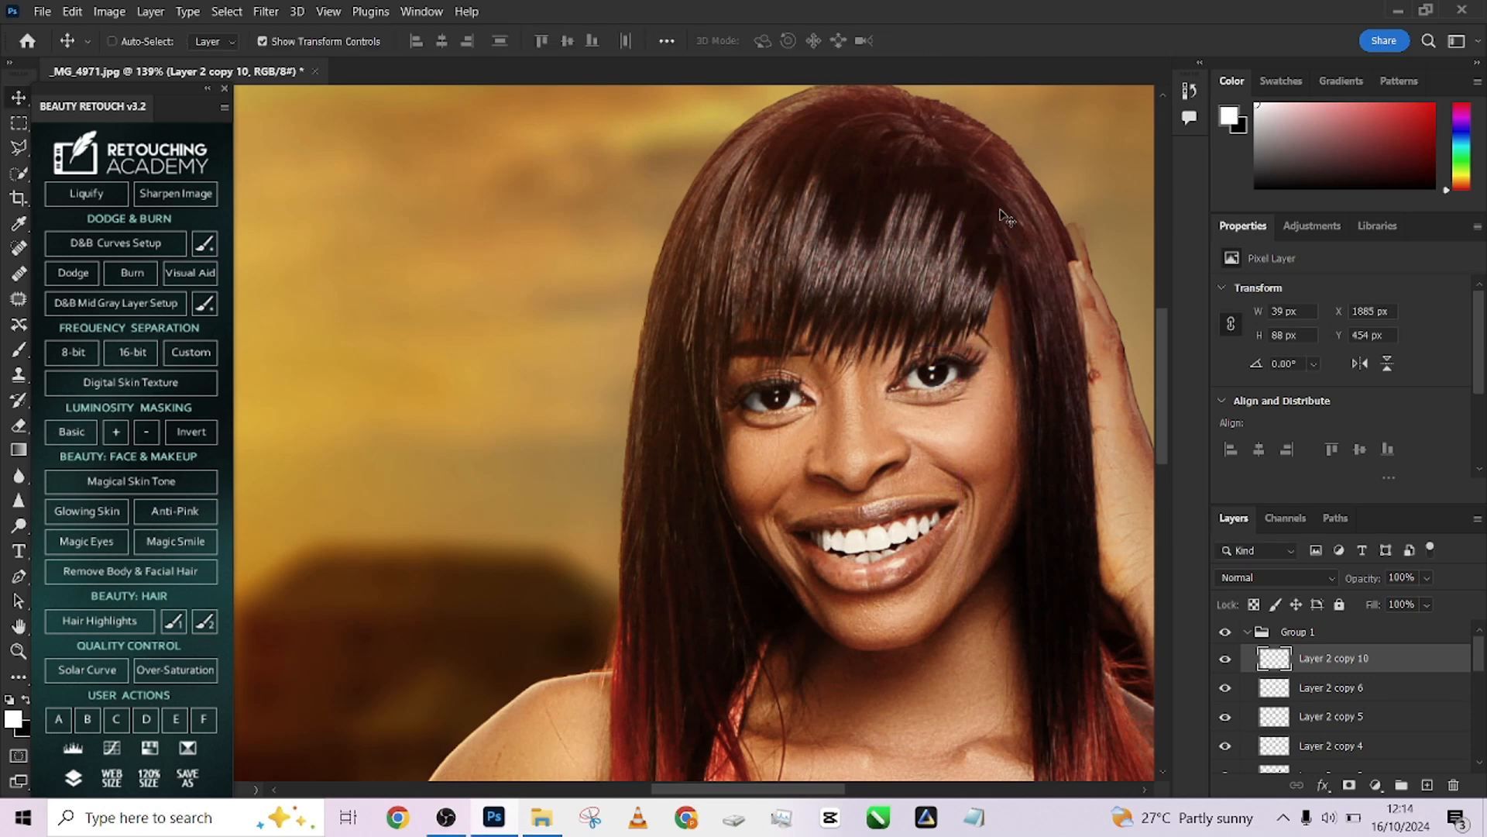
# Duplicate the new patch, nudge it upward and scale it to about 89% over the strand
pyautogui.moveTo(1006, 217); pyautogui.dragTo(1001, 204)
pyautogui.moveTo(999, 203)
pyautogui.mouseDown()
pyautogui.moveTo(1021, 240)
pyautogui.moveTo(1009, 208)
pyautogui.mouseUp()
pyautogui.moveTo(987, 332); pyautogui.dragTo(988, 321)
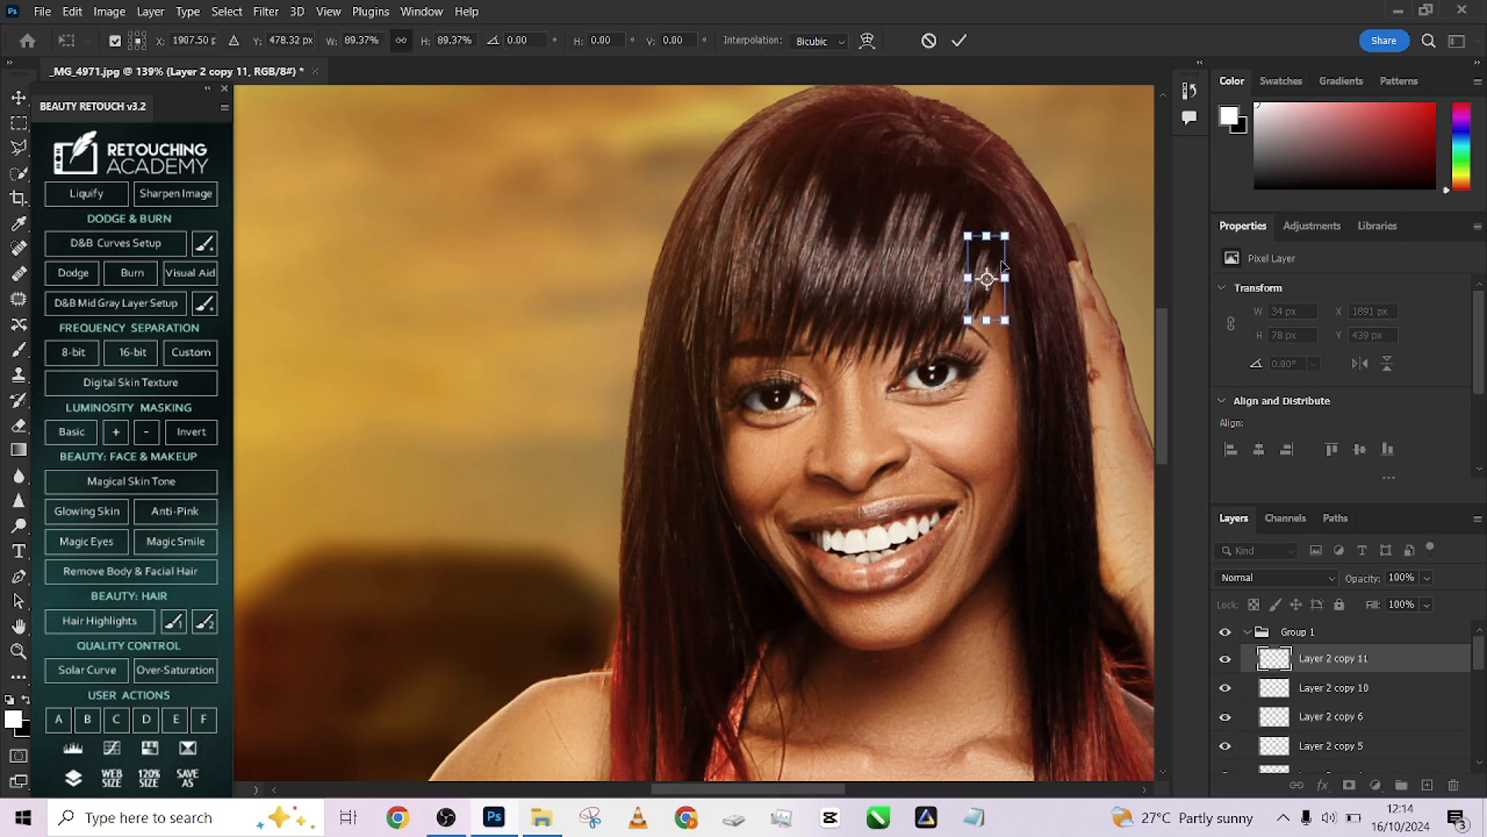
pyautogui.click(961, 42)
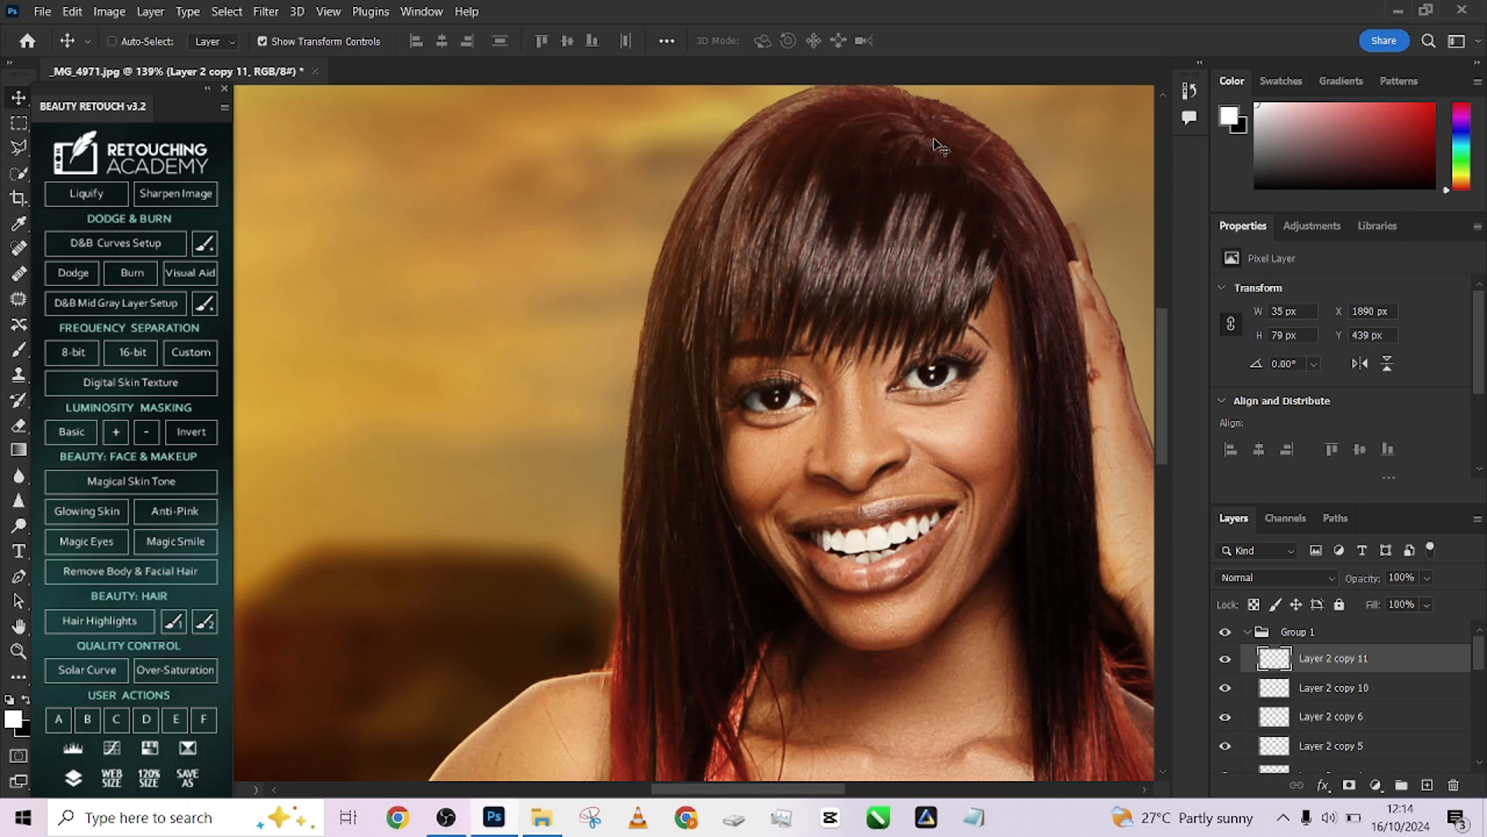
# Collapse Group 1 and switch its visibility off and on to check the fringe coverage
pyautogui.moveTo(1006, 263); pyautogui.dragTo(1005, 263)
pyautogui.click(1250, 635)
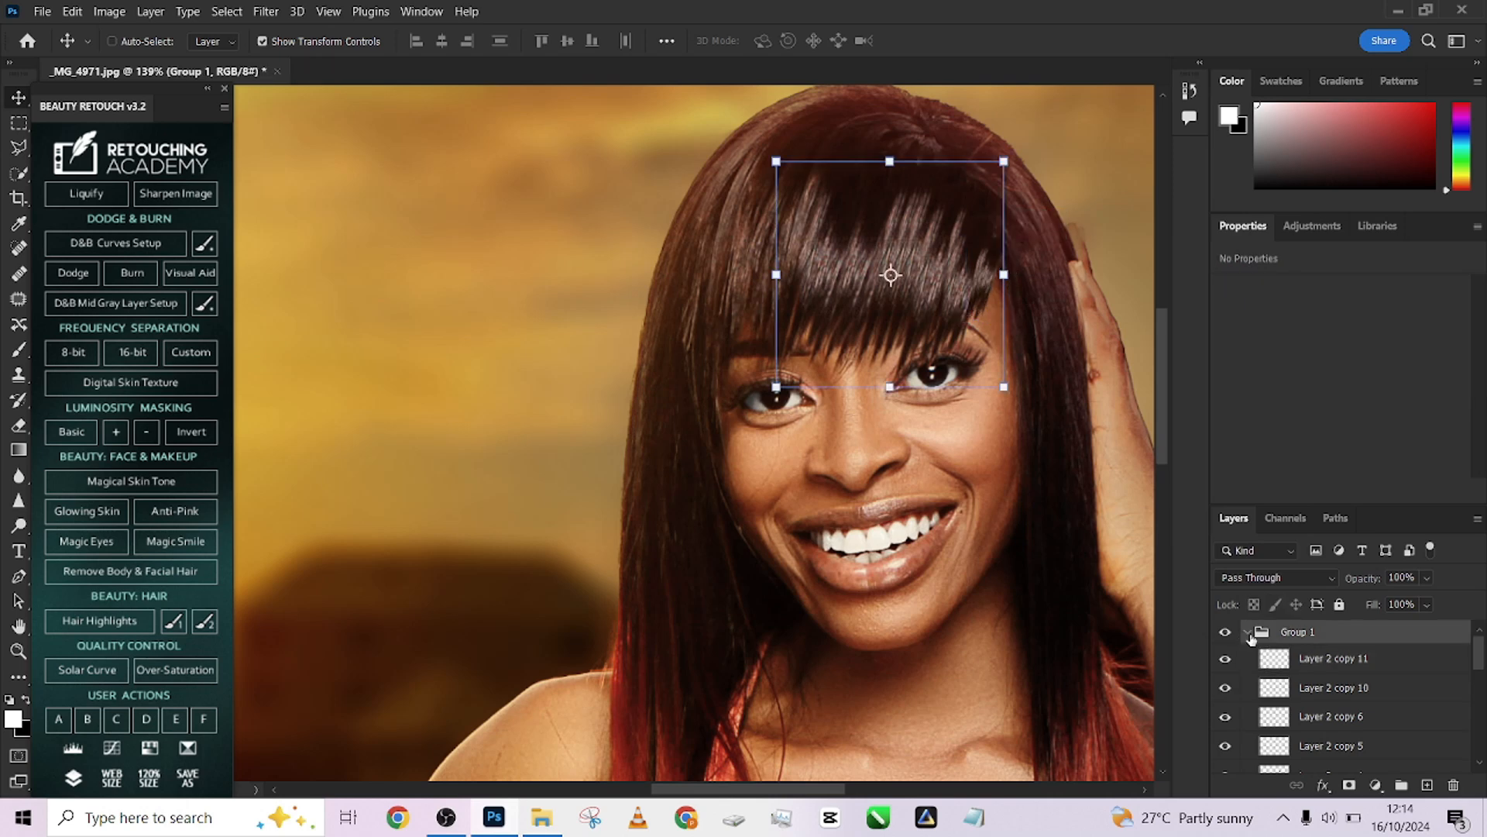
pyautogui.click(1247, 632)
pyautogui.click(1225, 633)
pyautogui.click(1226, 633)
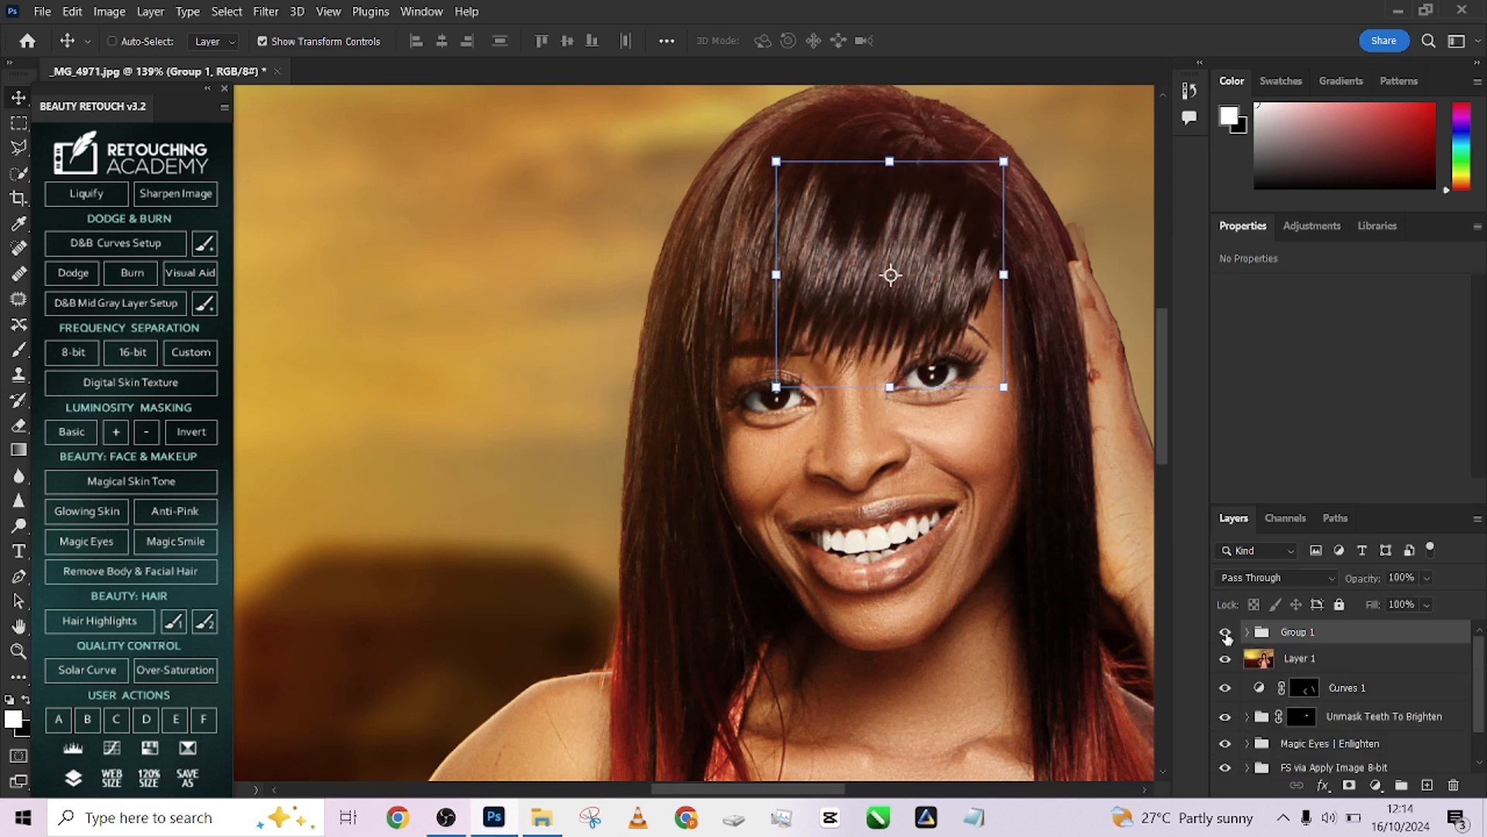
# Add a layer mask to Group 1 and paint on it with an 8% flow brush, first black, then white
pyautogui.click(1349, 787)
pyautogui.press('b')
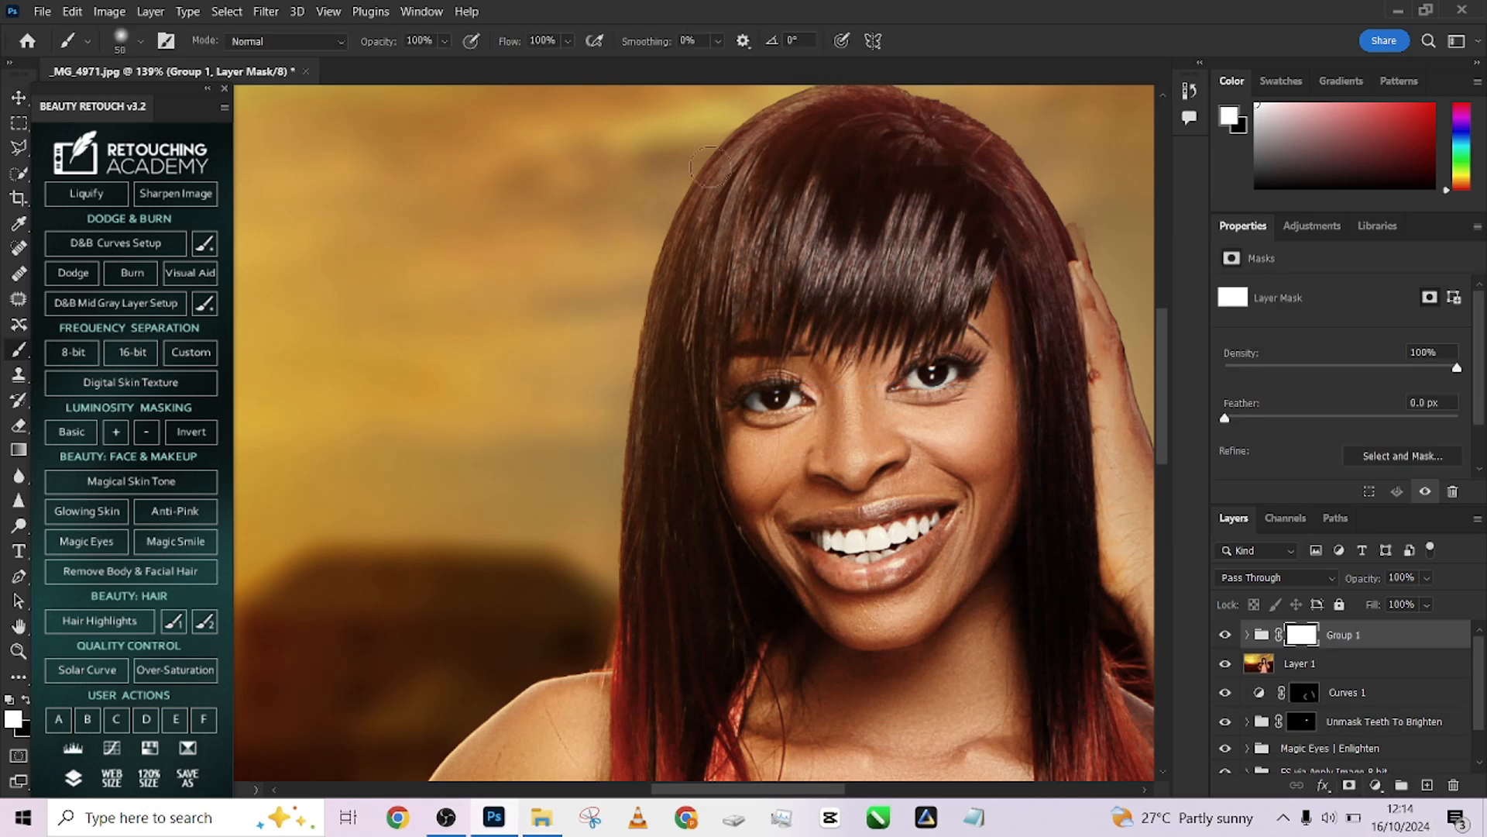
pyautogui.click(568, 42)
pyautogui.moveTo(518, 65); pyautogui.dragTo(507, 66)
pyautogui.press('x')
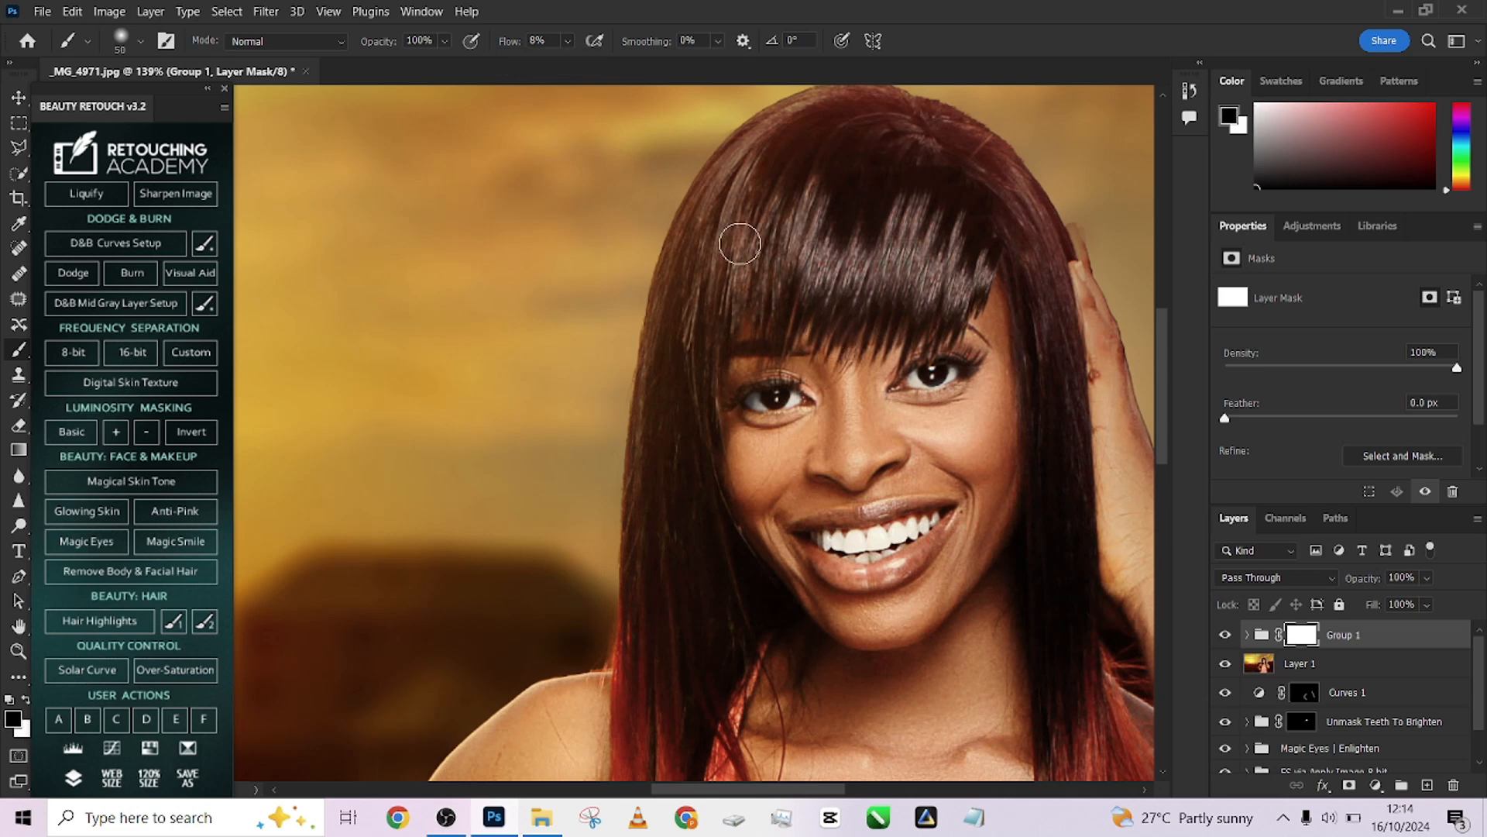
pyautogui.scroll(2, 814, 216)
pyautogui.press(']')
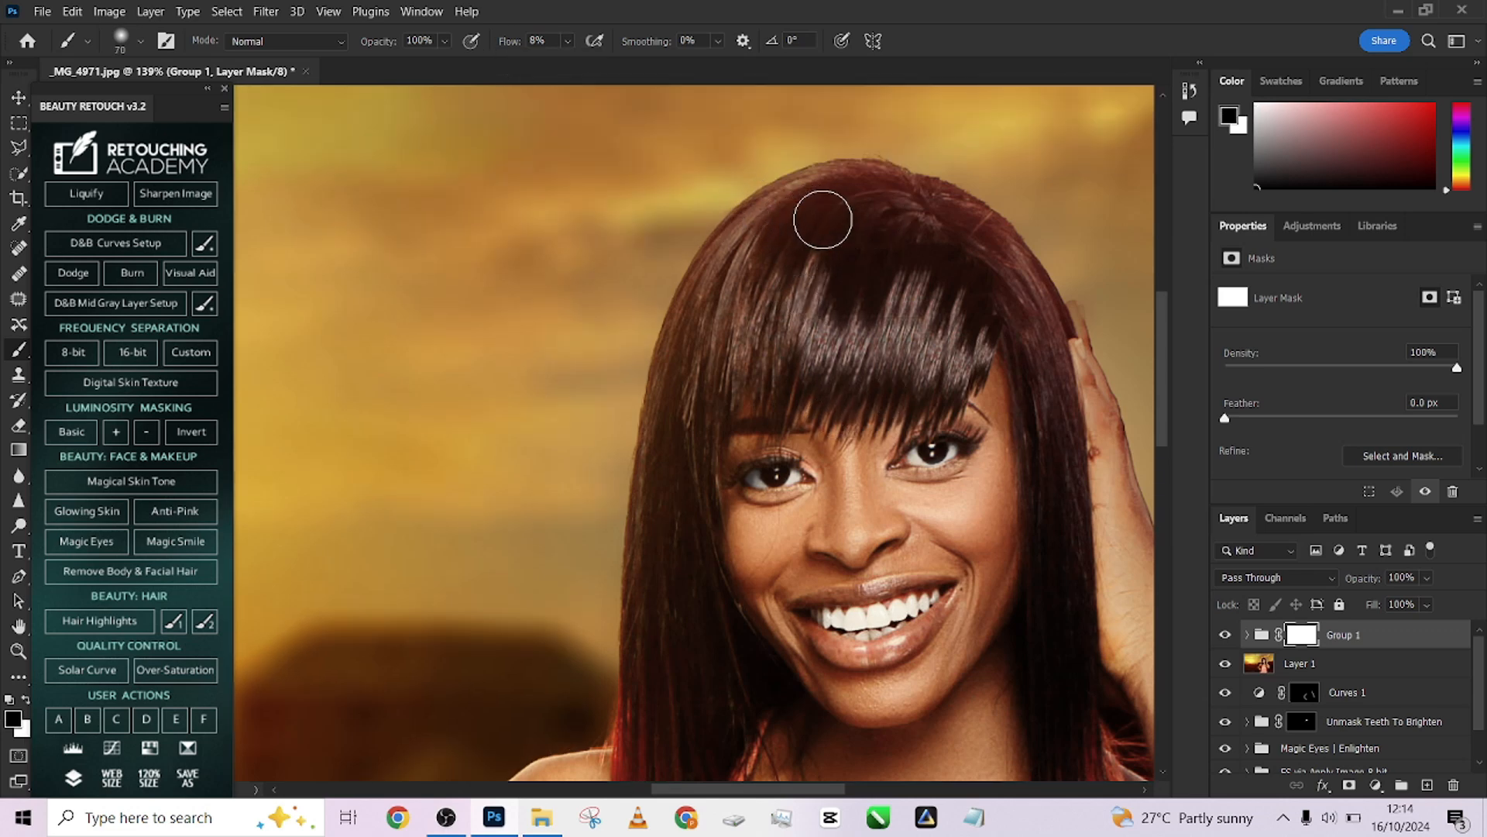
pyautogui.press(']')
pyautogui.moveTo(967, 236)
pyautogui.mouseDown()
pyautogui.moveTo(1013, 296)
pyautogui.moveTo(926, 230)
pyautogui.moveTo(805, 228)
pyautogui.moveTo(976, 264)
pyautogui.moveTo(945, 252)
pyautogui.moveTo(1003, 277)
pyautogui.moveTo(1022, 323)
pyautogui.moveTo(1030, 309)
pyautogui.moveTo(1003, 304)
pyautogui.moveTo(965, 257)
pyautogui.moveTo(873, 214)
pyautogui.moveTo(801, 228)
pyautogui.moveTo(933, 226)
pyautogui.moveTo(951, 245)
pyautogui.moveTo(862, 230)
pyautogui.moveTo(779, 236)
pyautogui.moveTo(774, 249)
pyautogui.moveTo(817, 245)
pyautogui.moveTo(807, 287)
pyautogui.moveTo(813, 251)
pyautogui.moveTo(980, 281)
pyautogui.moveTo(970, 304)
pyautogui.moveTo(1004, 335)
pyautogui.moveTo(964, 260)
pyautogui.mouseUp()
pyautogui.press('x')
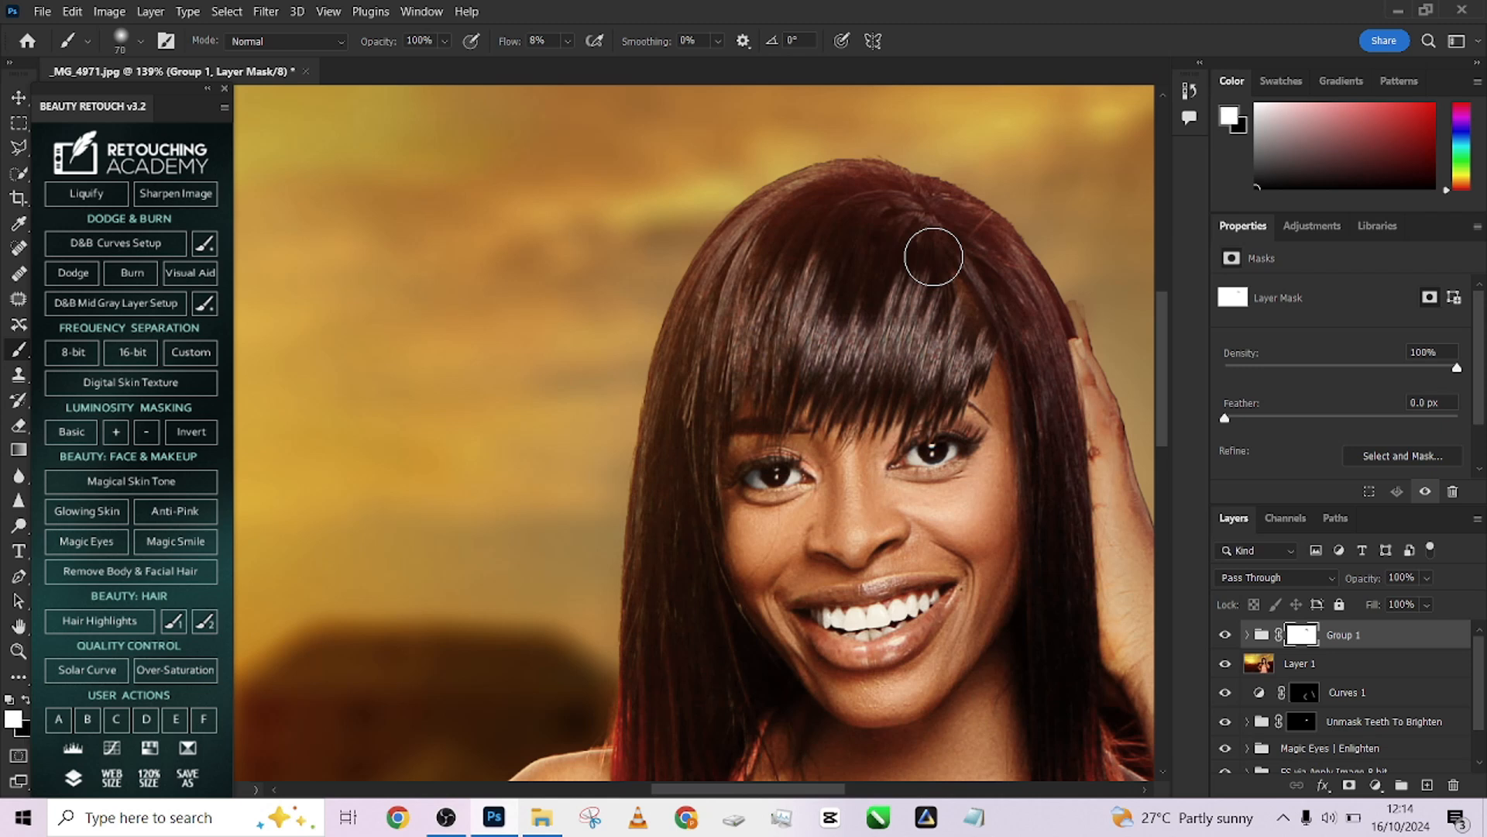
pyautogui.moveTo(967, 324)
pyautogui.mouseDown()
pyautogui.moveTo(946, 323)
pyautogui.moveTo(965, 310)
pyautogui.moveTo(976, 331)
pyautogui.moveTo(942, 282)
pyautogui.moveTo(978, 338)
pyautogui.moveTo(940, 276)
pyautogui.moveTo(983, 347)
pyautogui.moveTo(945, 273)
pyautogui.mouseUp()
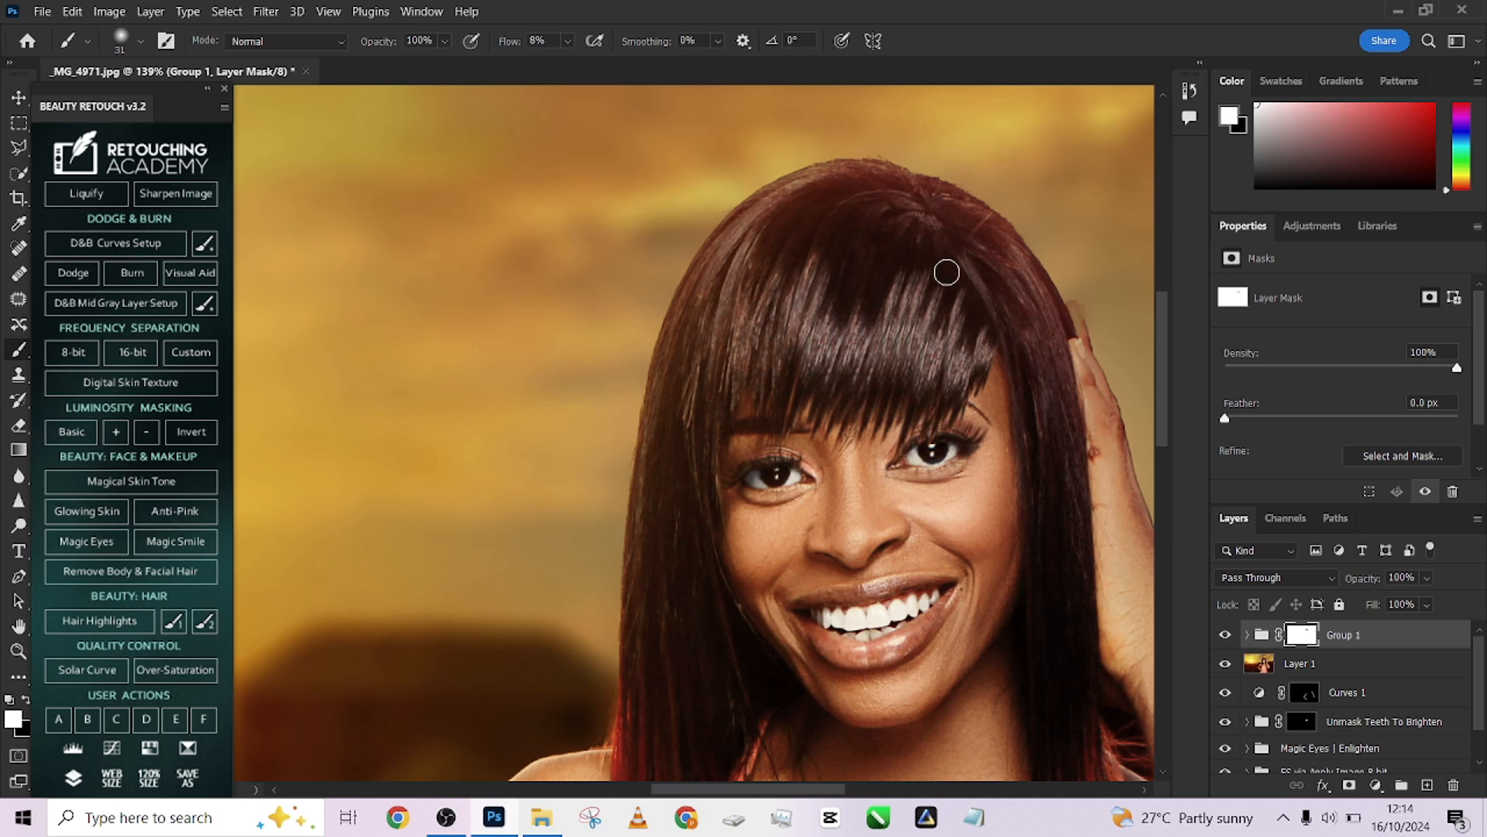
# Expand Group 1 and toggle Layer 2 copy 11 and copy 10 on and off to compare each patch
pyautogui.click(1247, 635)
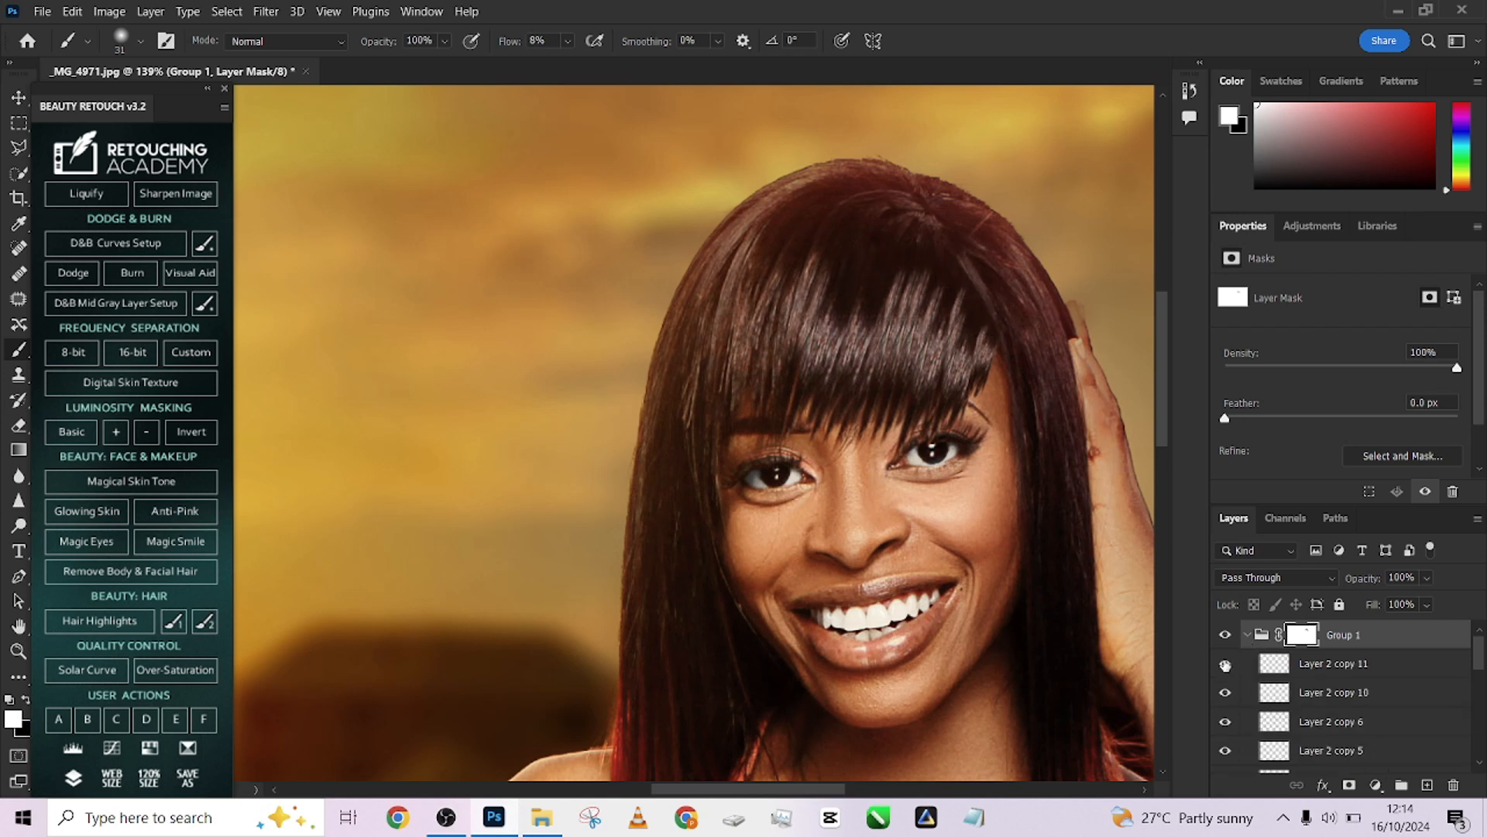
pyautogui.click(1224, 665)
pyautogui.click(1224, 665)
pyautogui.click(1225, 664)
pyautogui.click(1225, 664)
pyautogui.click(1225, 694)
pyautogui.click(1225, 693)
pyautogui.click(1224, 693)
pyautogui.click(1224, 699)
pyautogui.click(1224, 700)
pyautogui.click(1225, 701)
pyautogui.click(1224, 701)
pyautogui.click(1224, 701)
# Add a layer mask to Layer 2 copy 10 and set the painting colour to black
pyautogui.click(1316, 694)
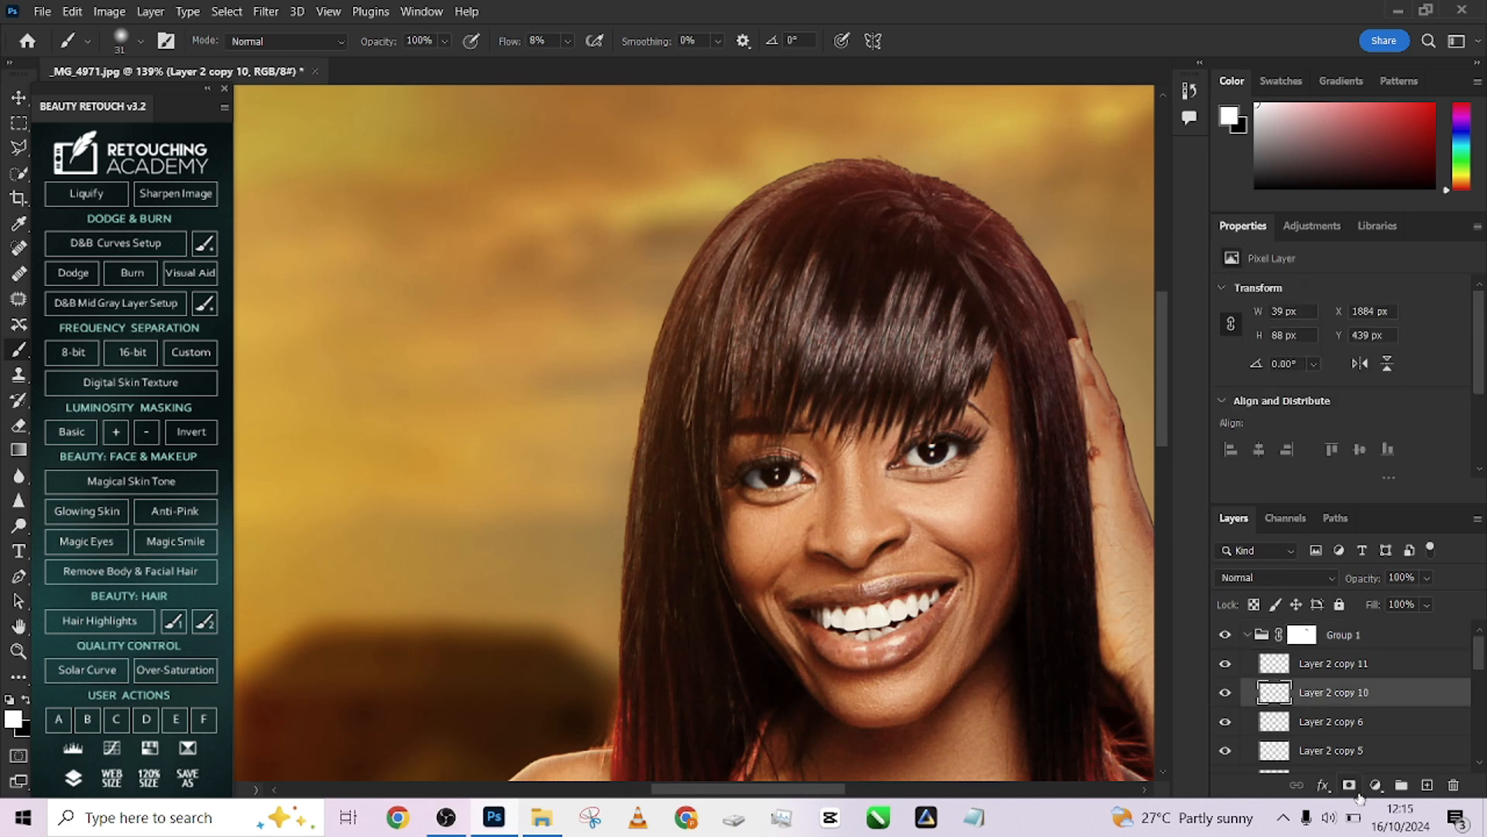
pyautogui.click(1348, 785)
pyautogui.moveTo(990, 364)
pyautogui.mouseDown()
pyautogui.moveTo(967, 359)
pyautogui.moveTo(971, 371)
pyautogui.mouseUp()
pyautogui.press('x')
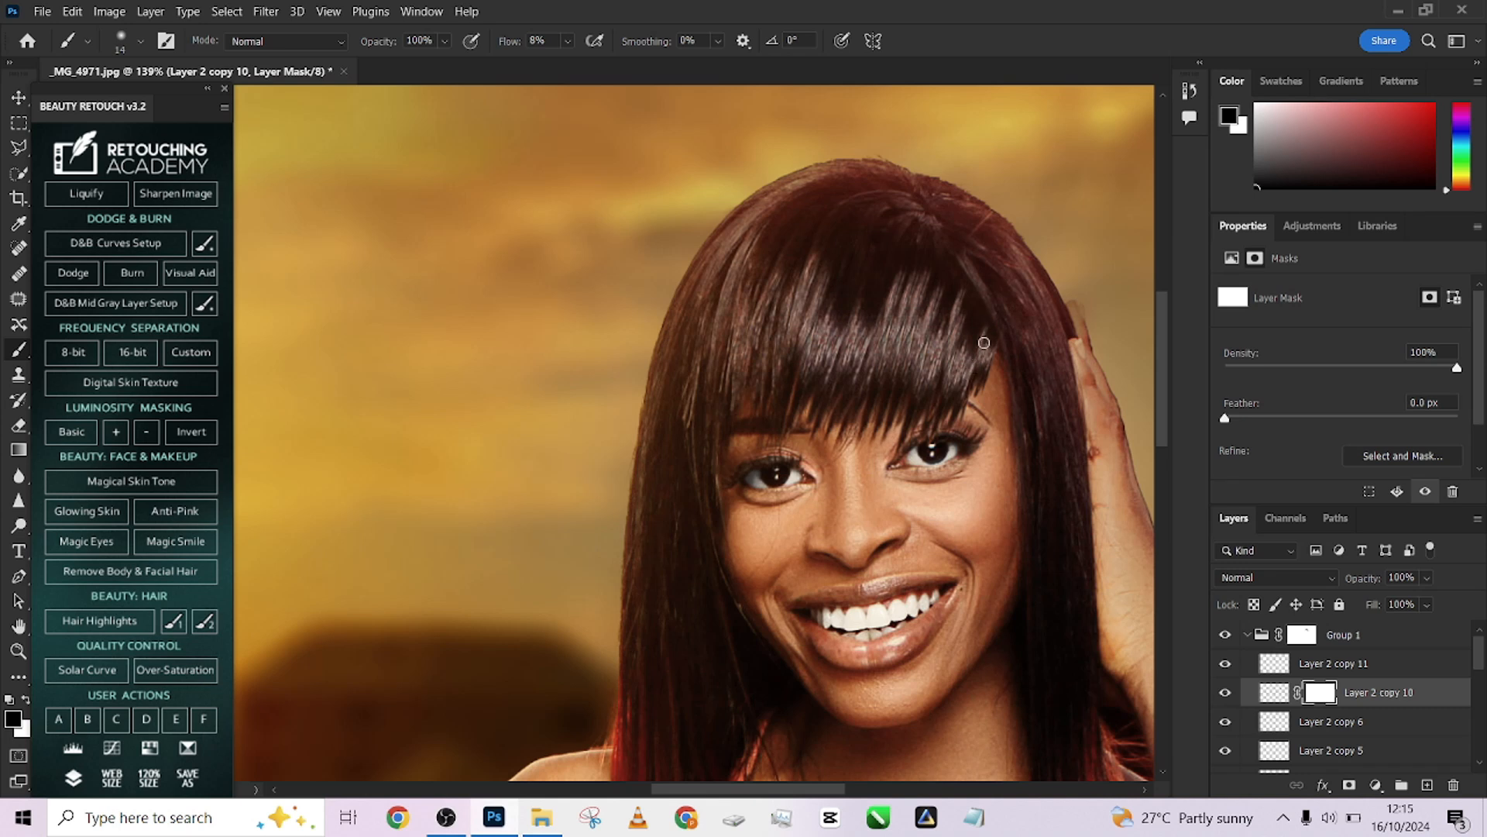
# Toggle Layer 2 copy 6 and Layer 2 copy 5 on and off to judge their contribution
pyautogui.click(1224, 721)
pyautogui.click(1225, 721)
pyautogui.click(1224, 722)
pyautogui.click(1225, 723)
pyautogui.click(1226, 723)
pyautogui.click(1226, 723)
pyautogui.click(1225, 722)
pyautogui.click(1226, 722)
pyautogui.click(1228, 749)
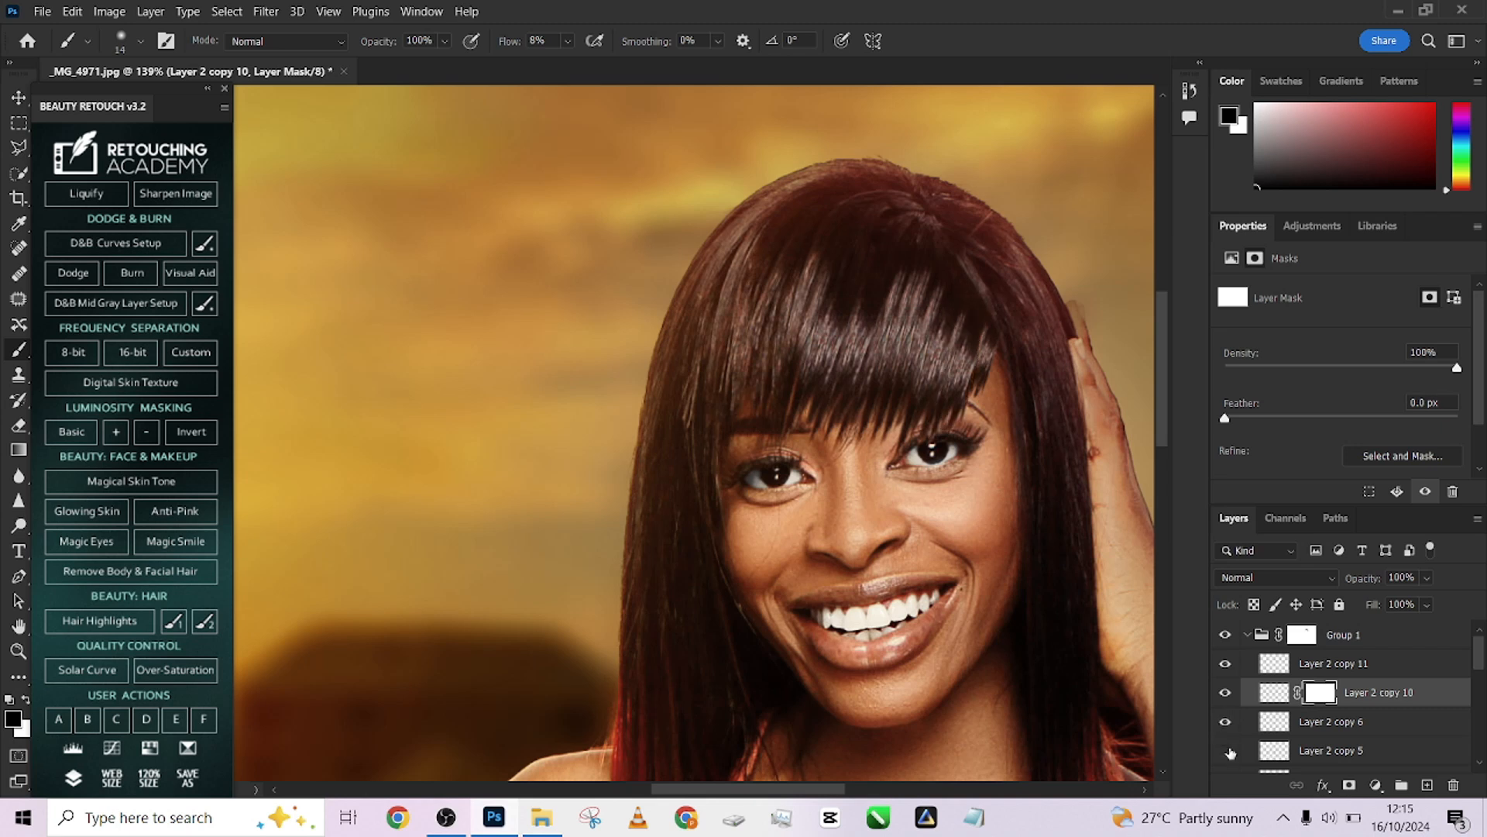
pyautogui.click(1227, 750)
pyautogui.click(1227, 750)
pyautogui.click(1227, 750)
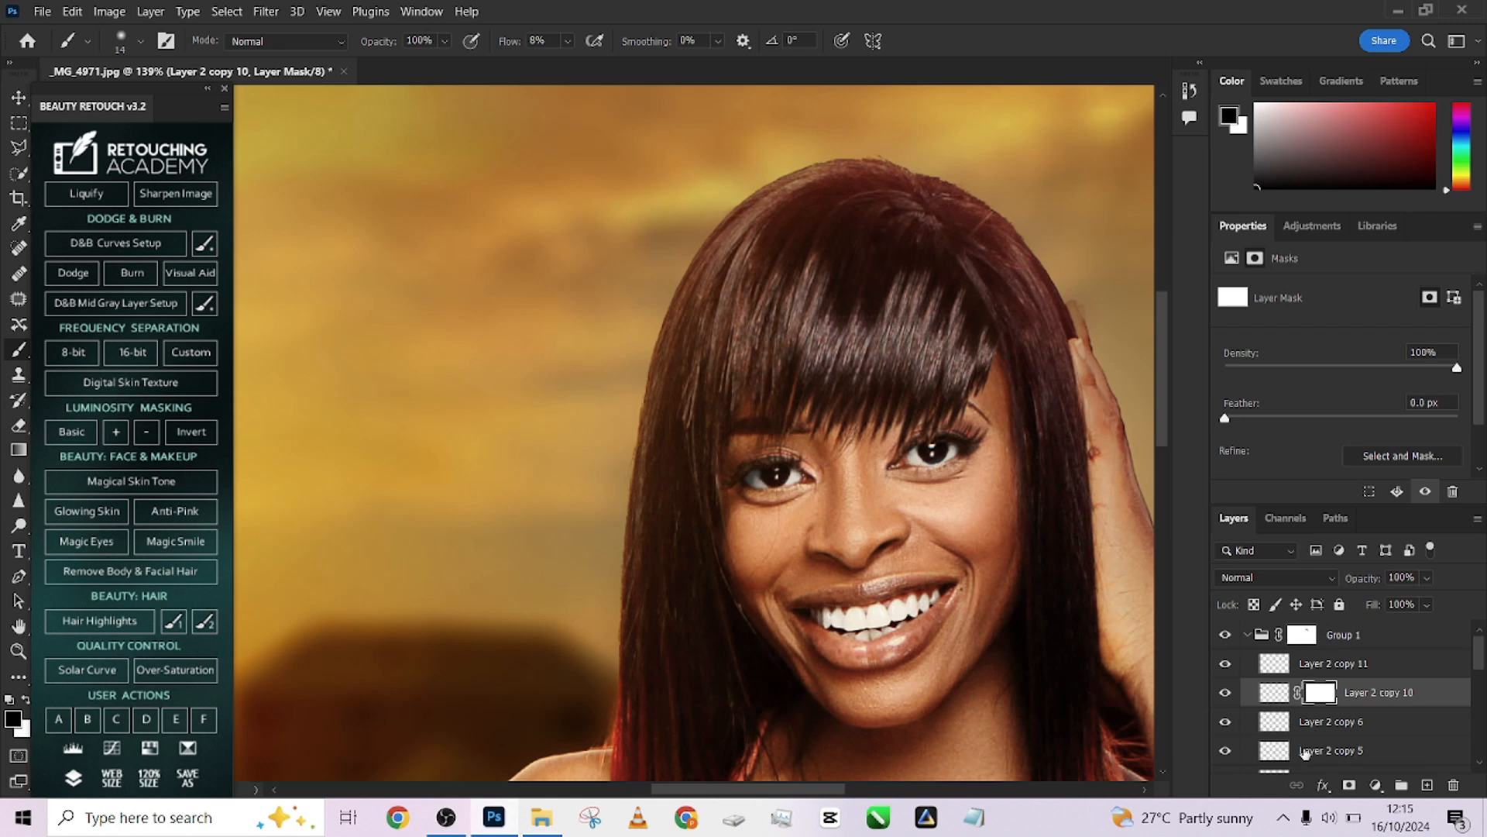
# Add a layer mask to Layer 2 copy 5 and set the painting colour to black
pyautogui.click(1306, 754)
pyautogui.click(1370, 788)
pyautogui.click(1359, 789)
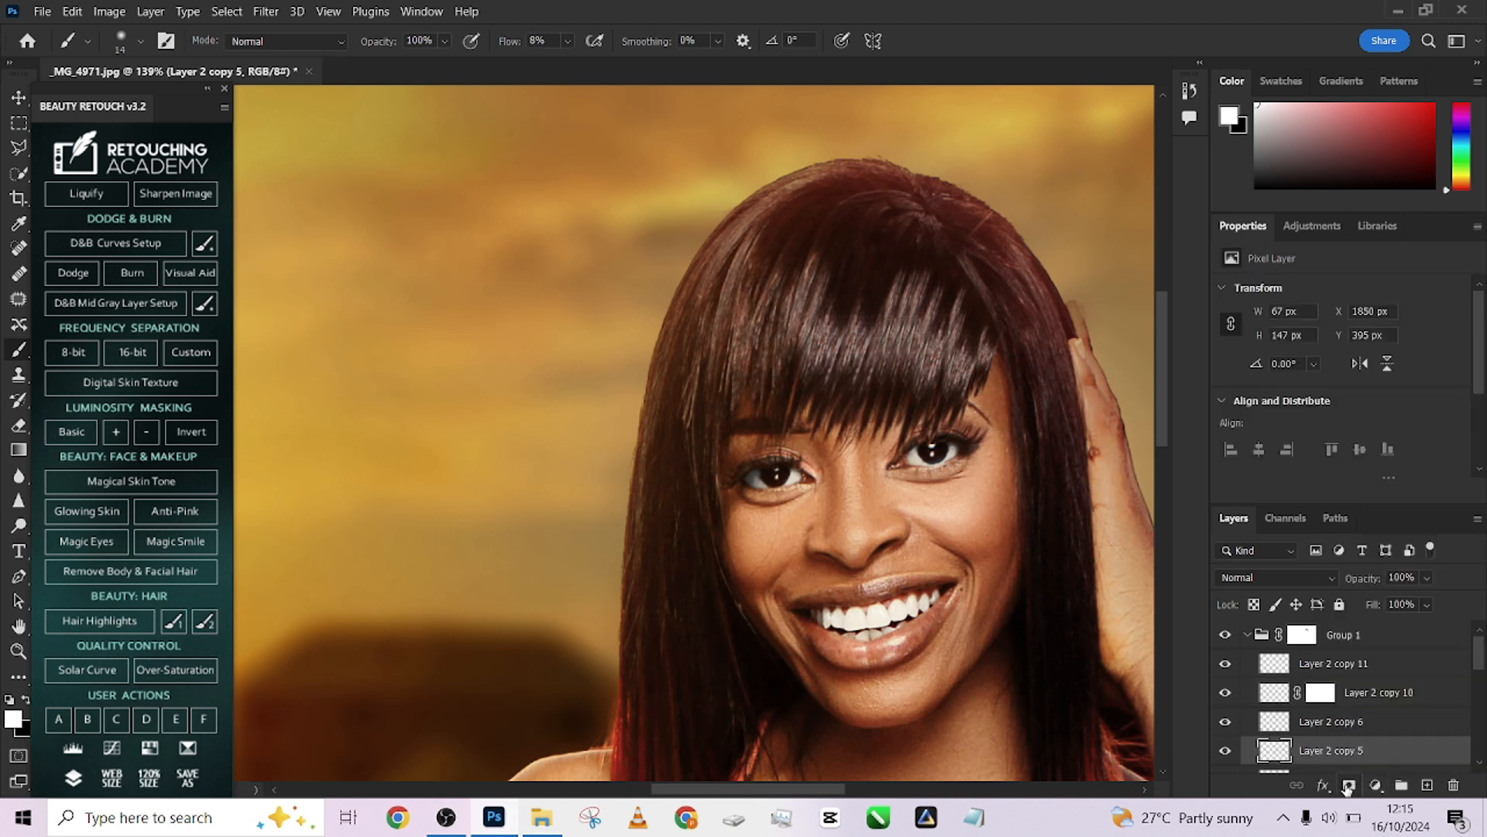
pyautogui.click(1348, 787)
pyautogui.press('x')
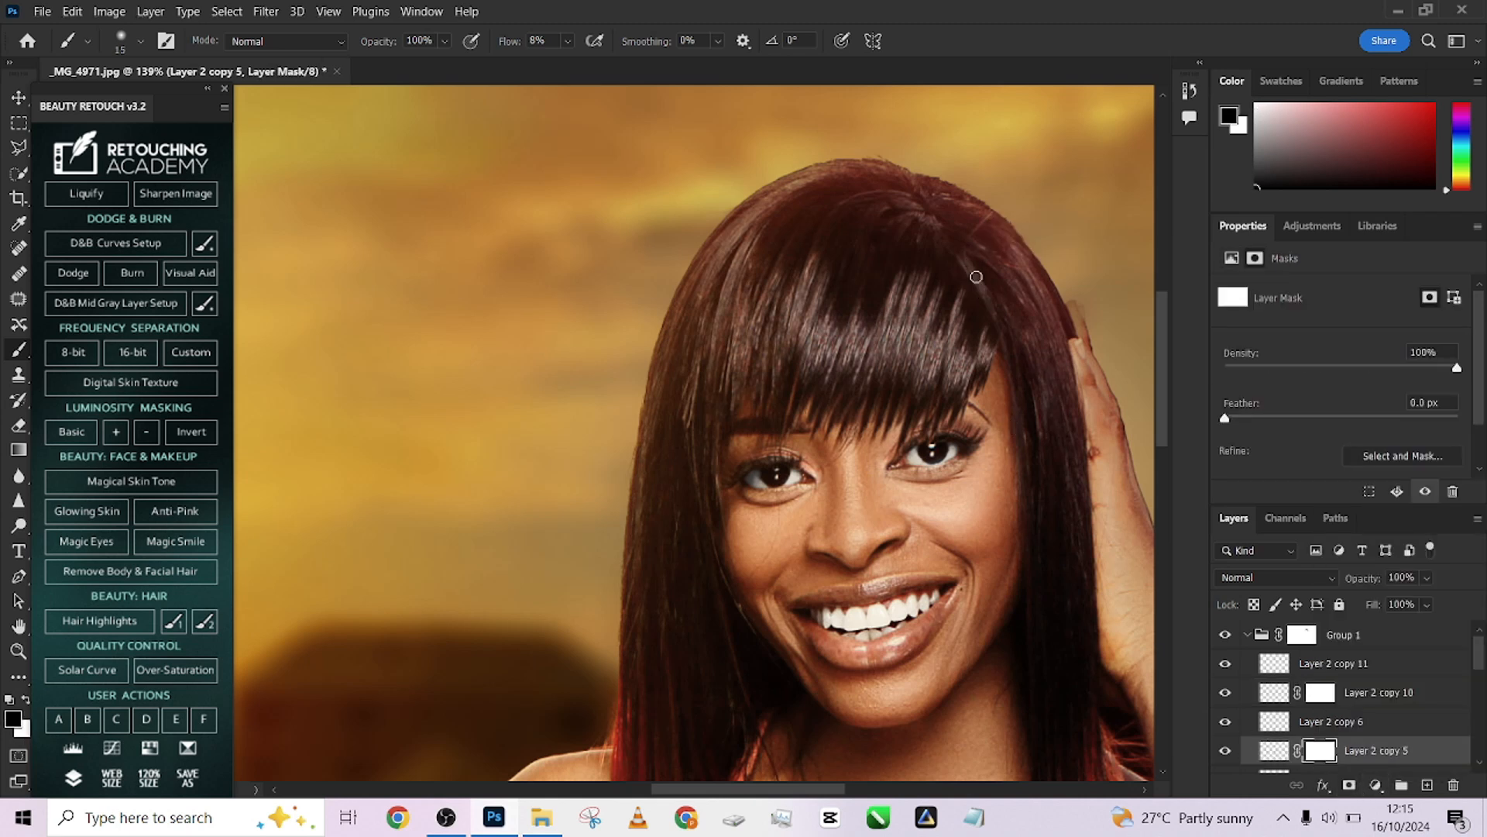
# Add a layer mask to Layer 2 copy 4 and enlarge the brush
pyautogui.scroll(-2, 1328, 735)
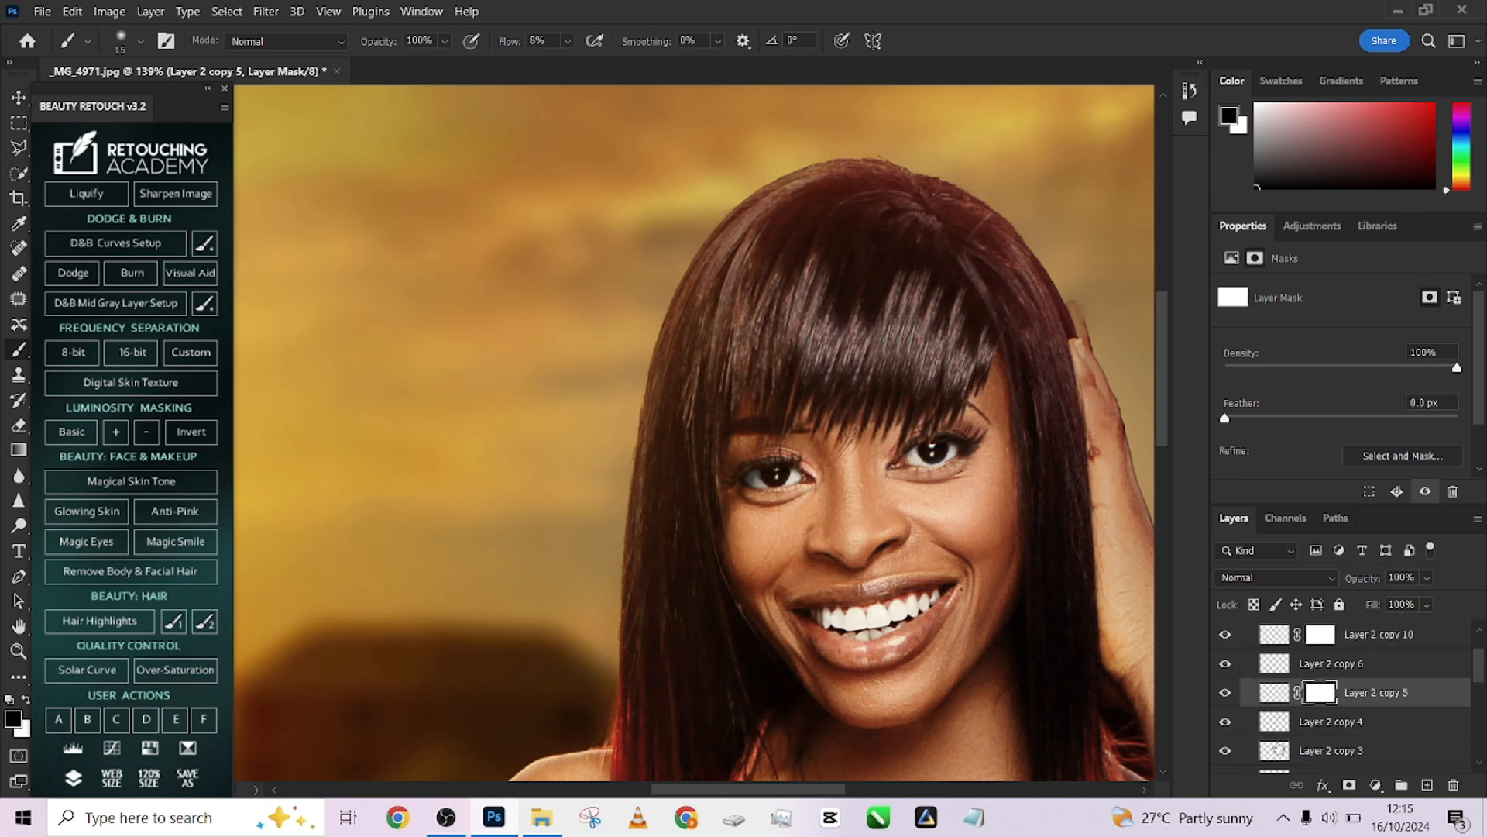
pyautogui.click(1225, 723)
pyautogui.click(1225, 723)
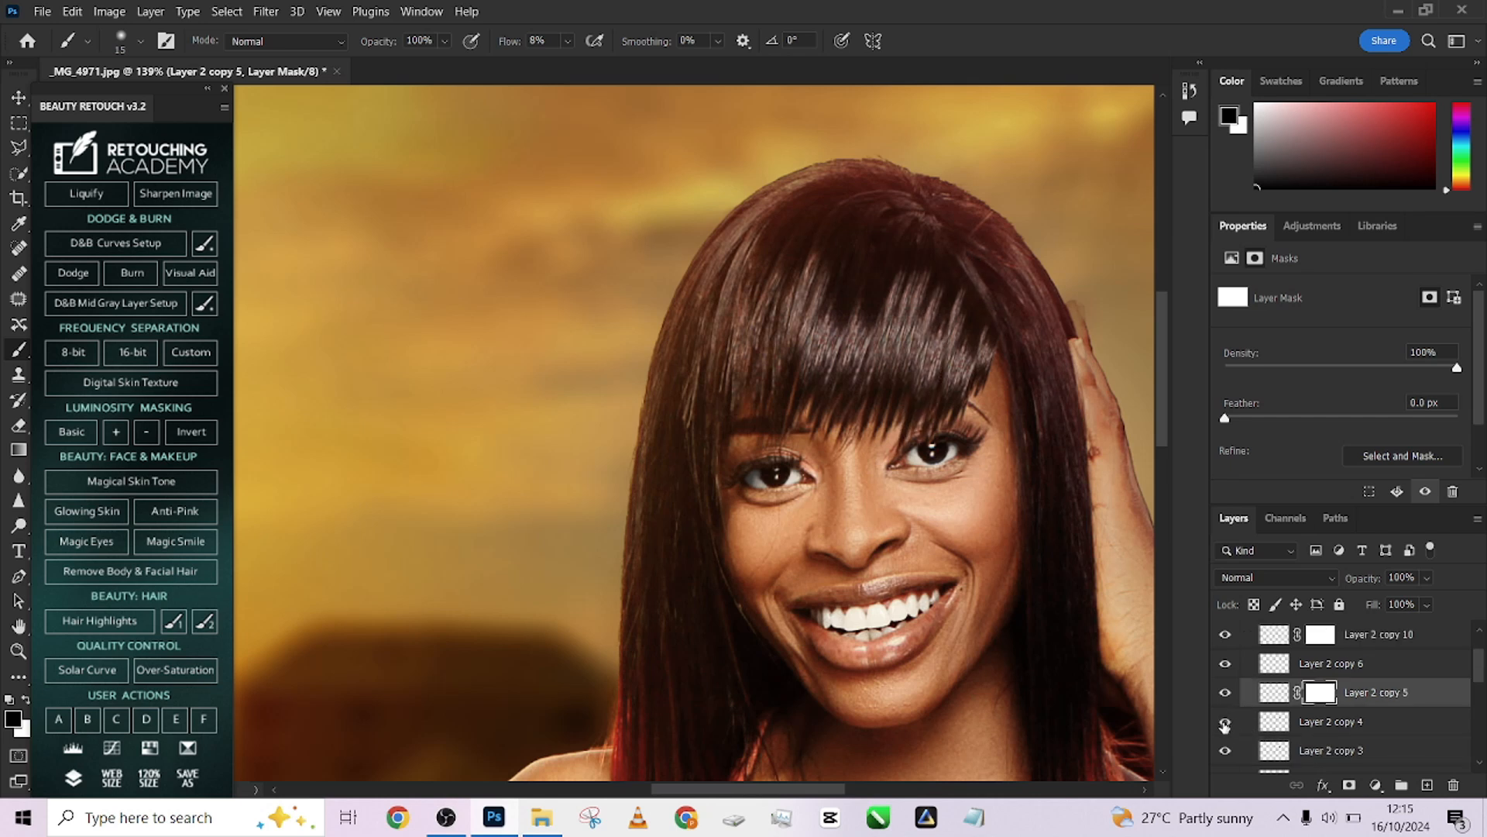
pyautogui.click(1315, 725)
pyautogui.click(1224, 722)
pyautogui.click(1224, 722)
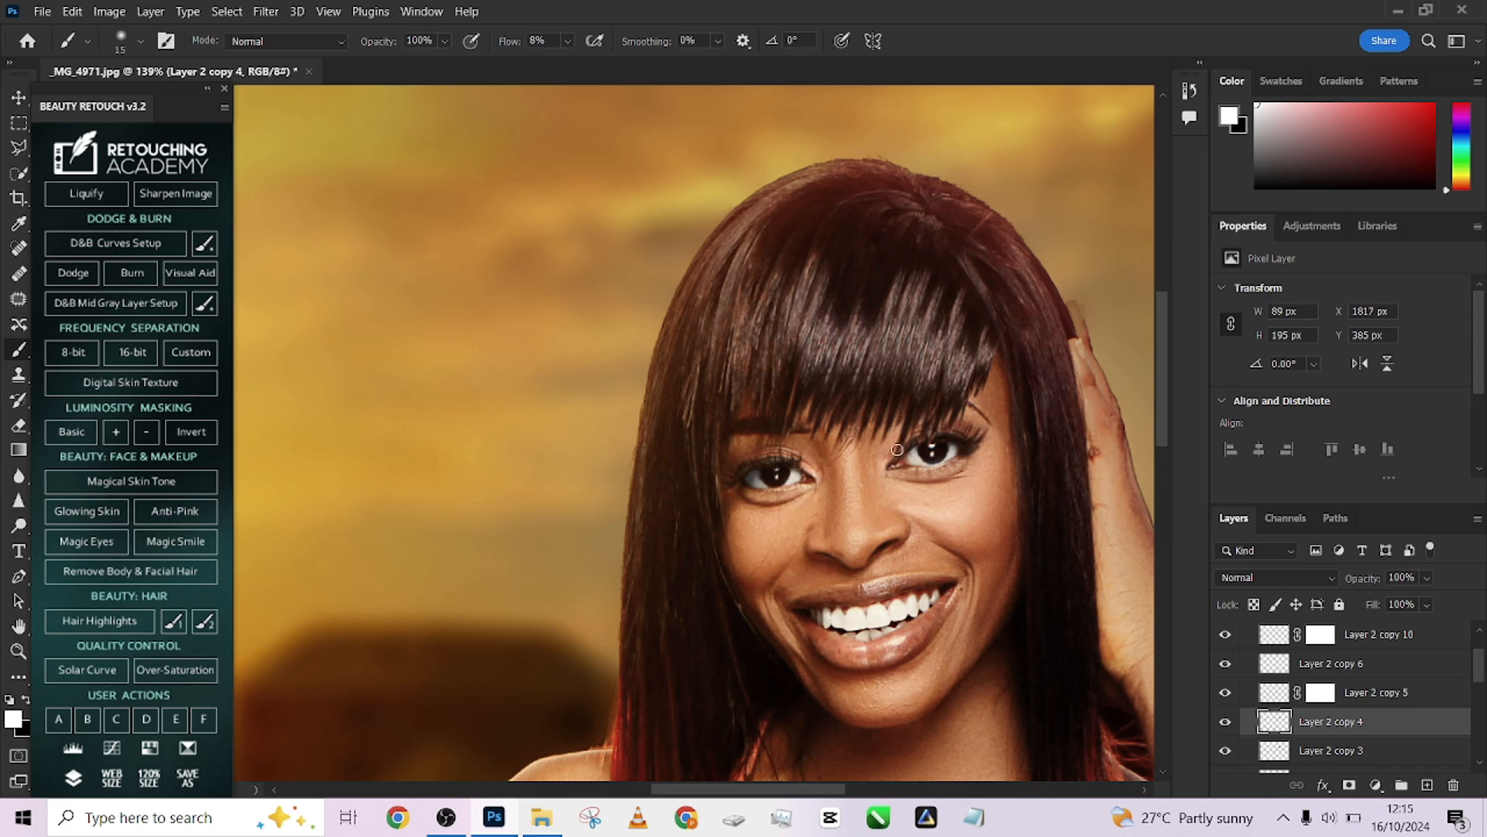
pyautogui.click(1348, 785)
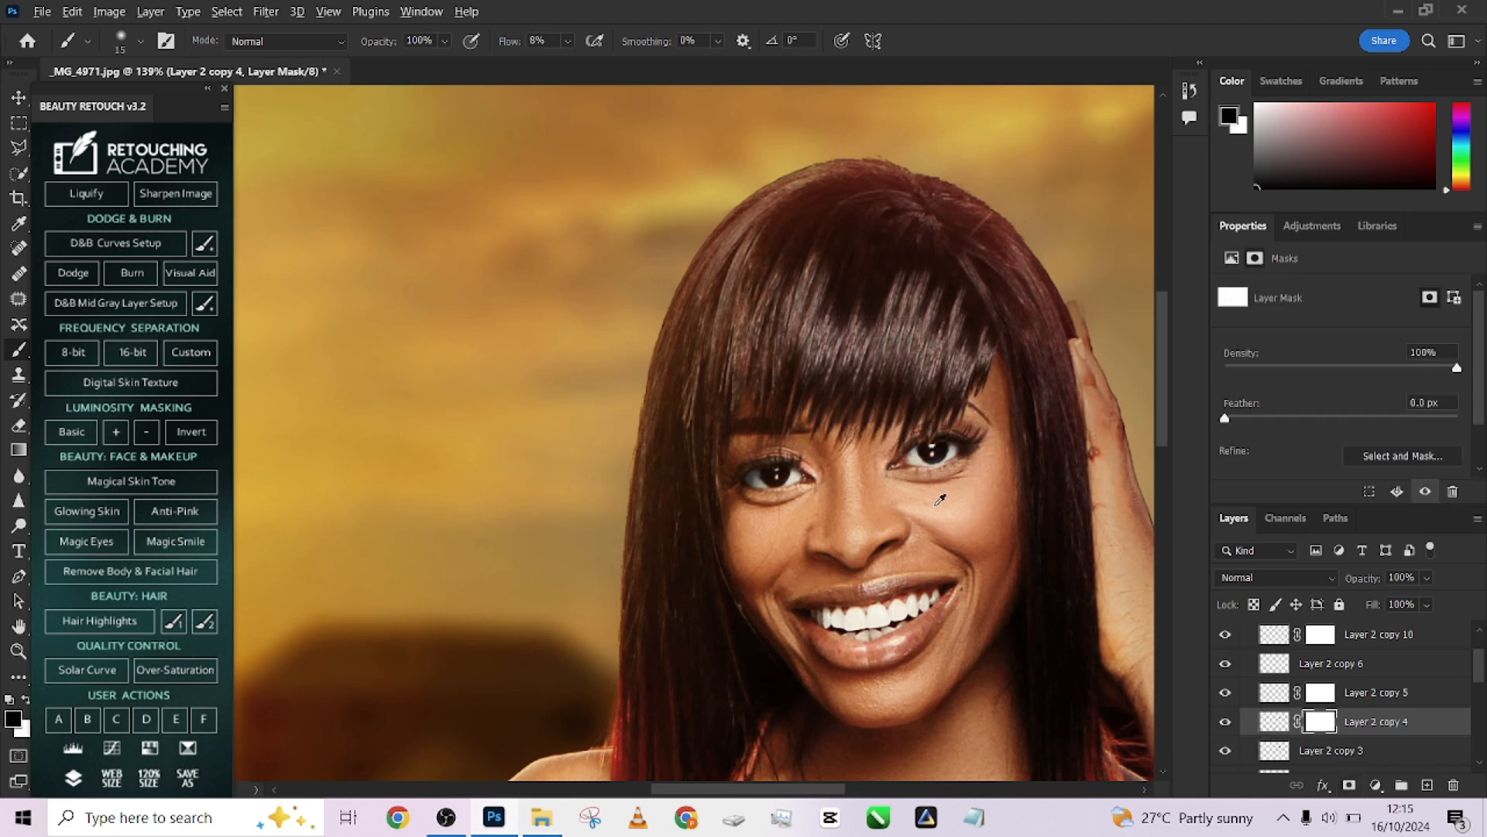
pyautogui.press('x')
pyautogui.press(']')
pyautogui.press('x')
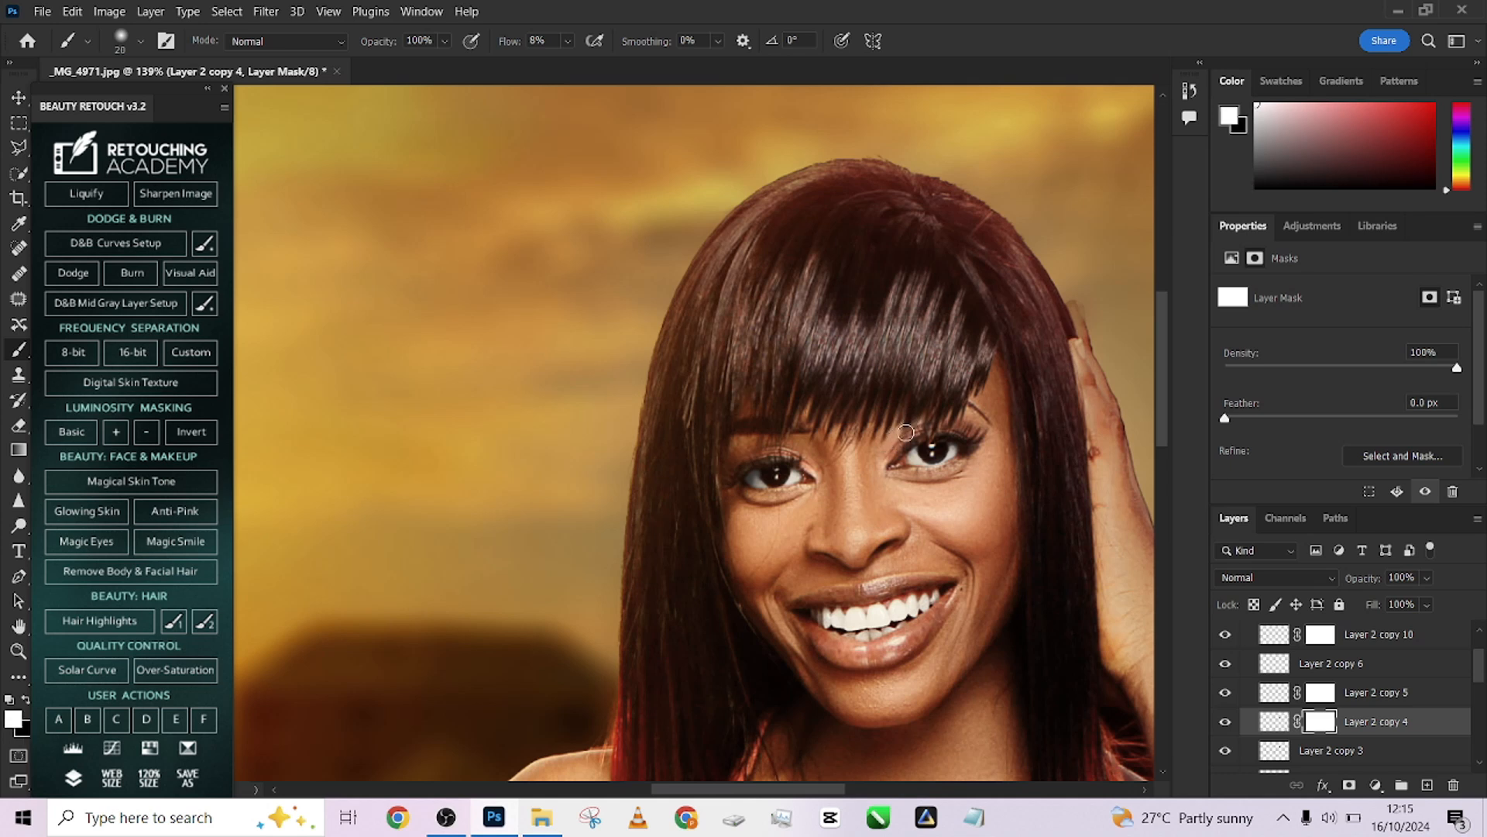
# Toggle the lower patch layers on and off and zoom out to view the whole composite
pyautogui.scroll(-1, 1294, 716)
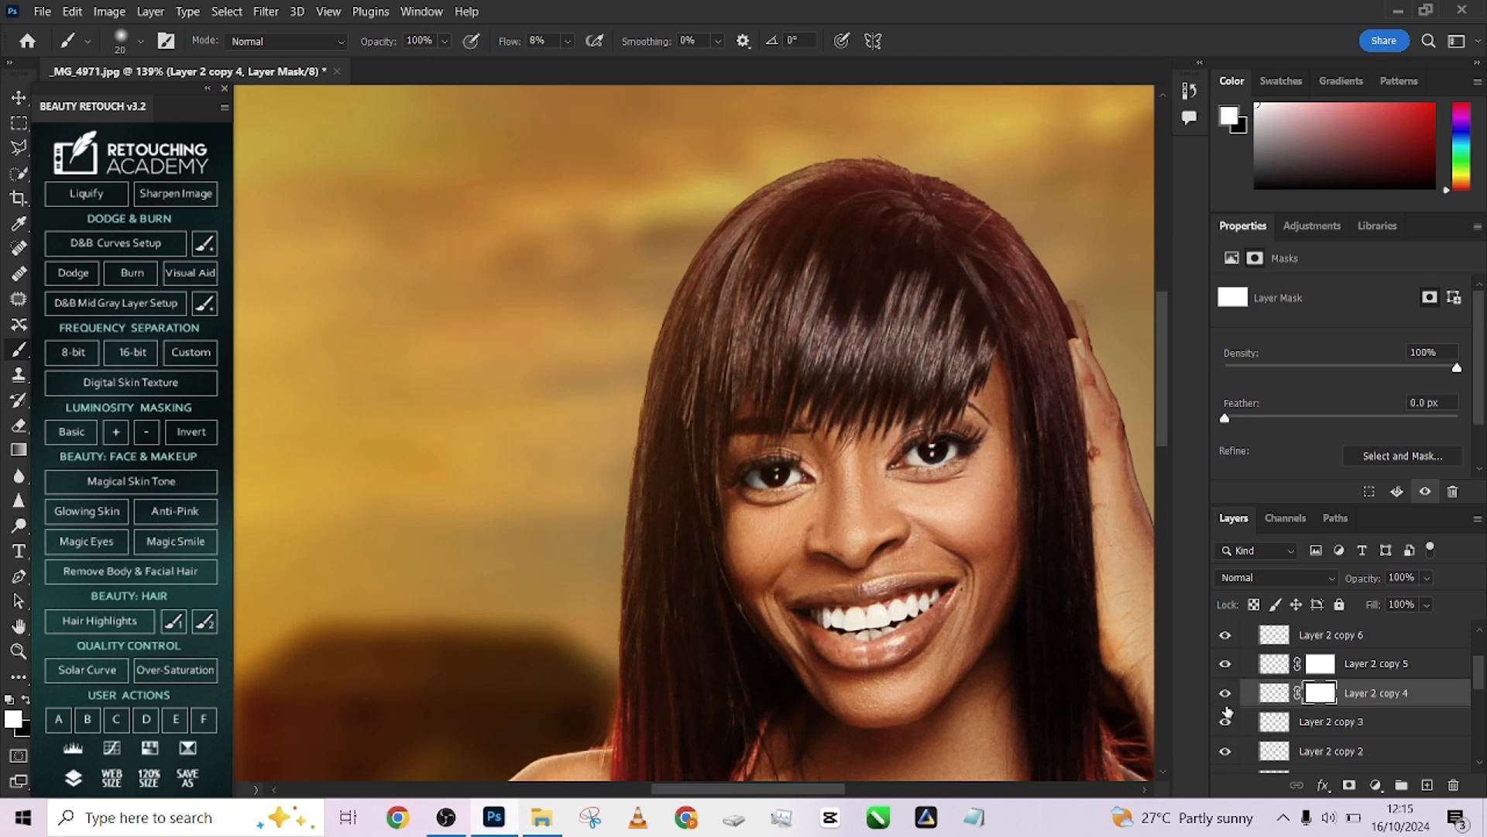
pyautogui.click(1228, 732)
pyautogui.click(1229, 732)
pyautogui.click(1229, 732)
pyautogui.click(1229, 732)
pyautogui.click(1225, 759)
pyautogui.scroll(-7, 969, 451)
pyautogui.scroll(3, 1324, 669)
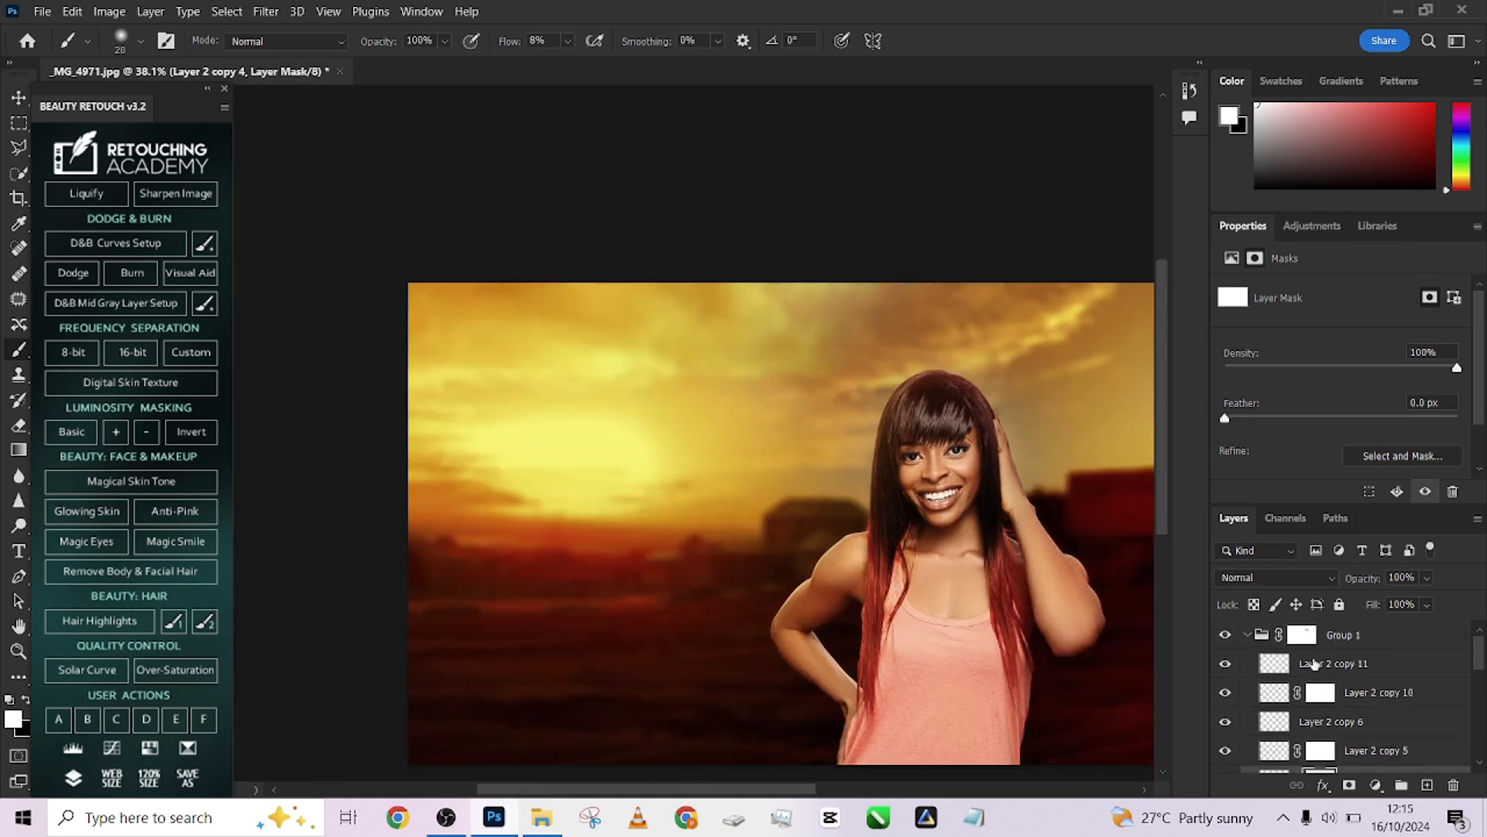
# Collapse Group 1 and convert it to a smart object
pyautogui.click(1245, 635)
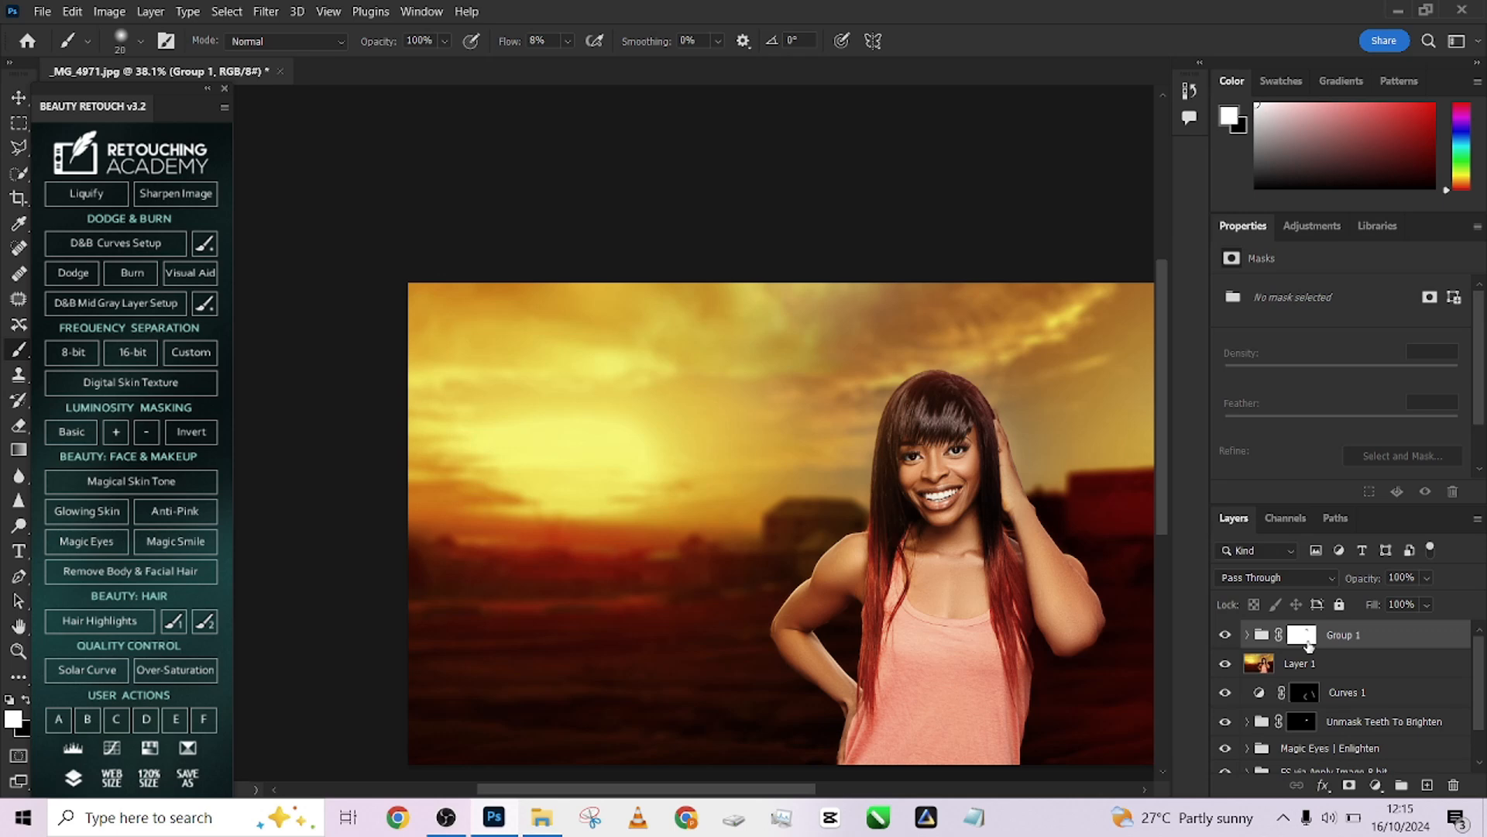
pyautogui.rightClick(1387, 644)
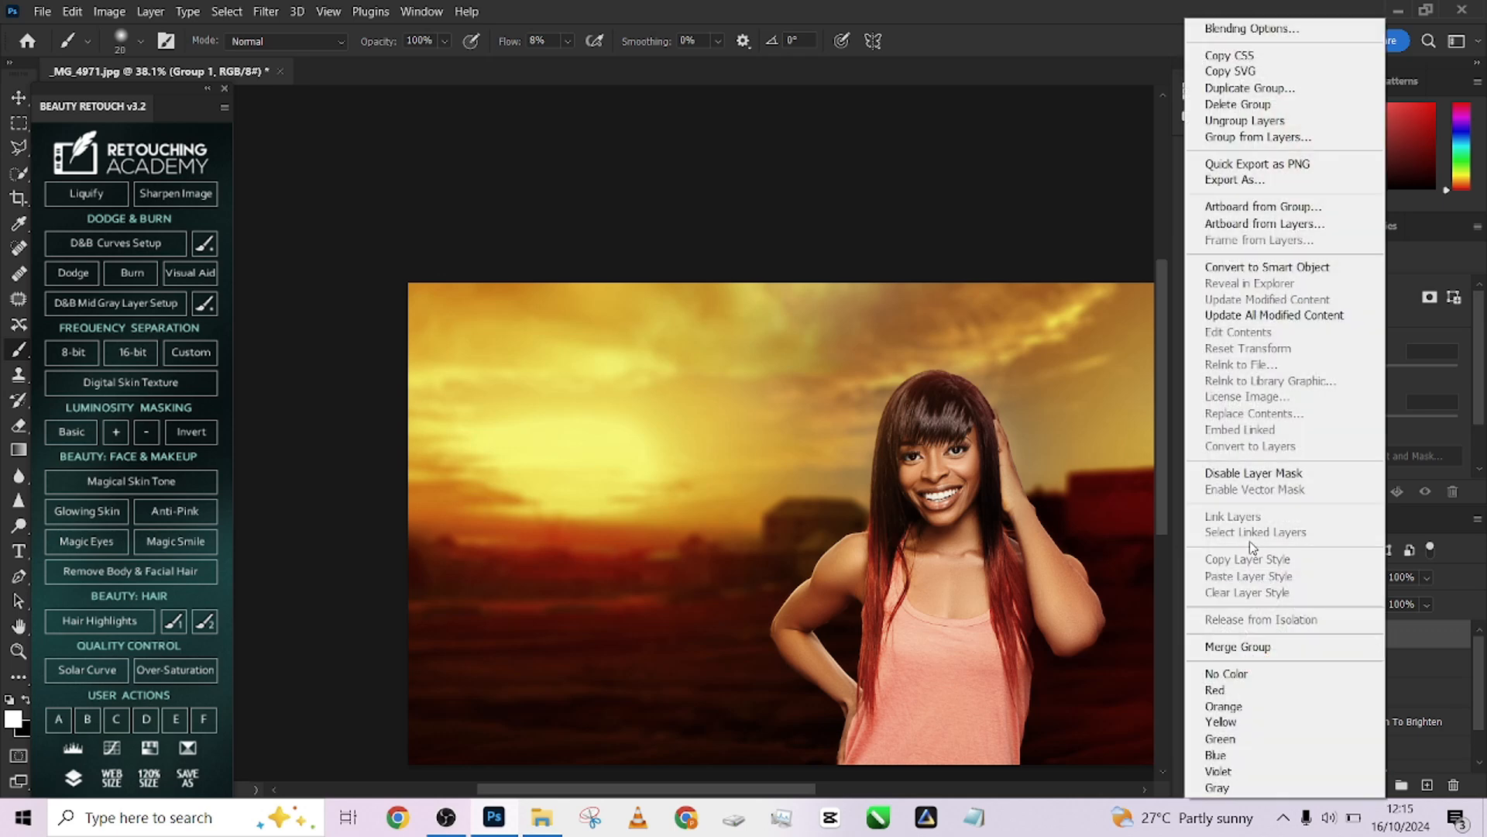
pyautogui.click(1240, 266)
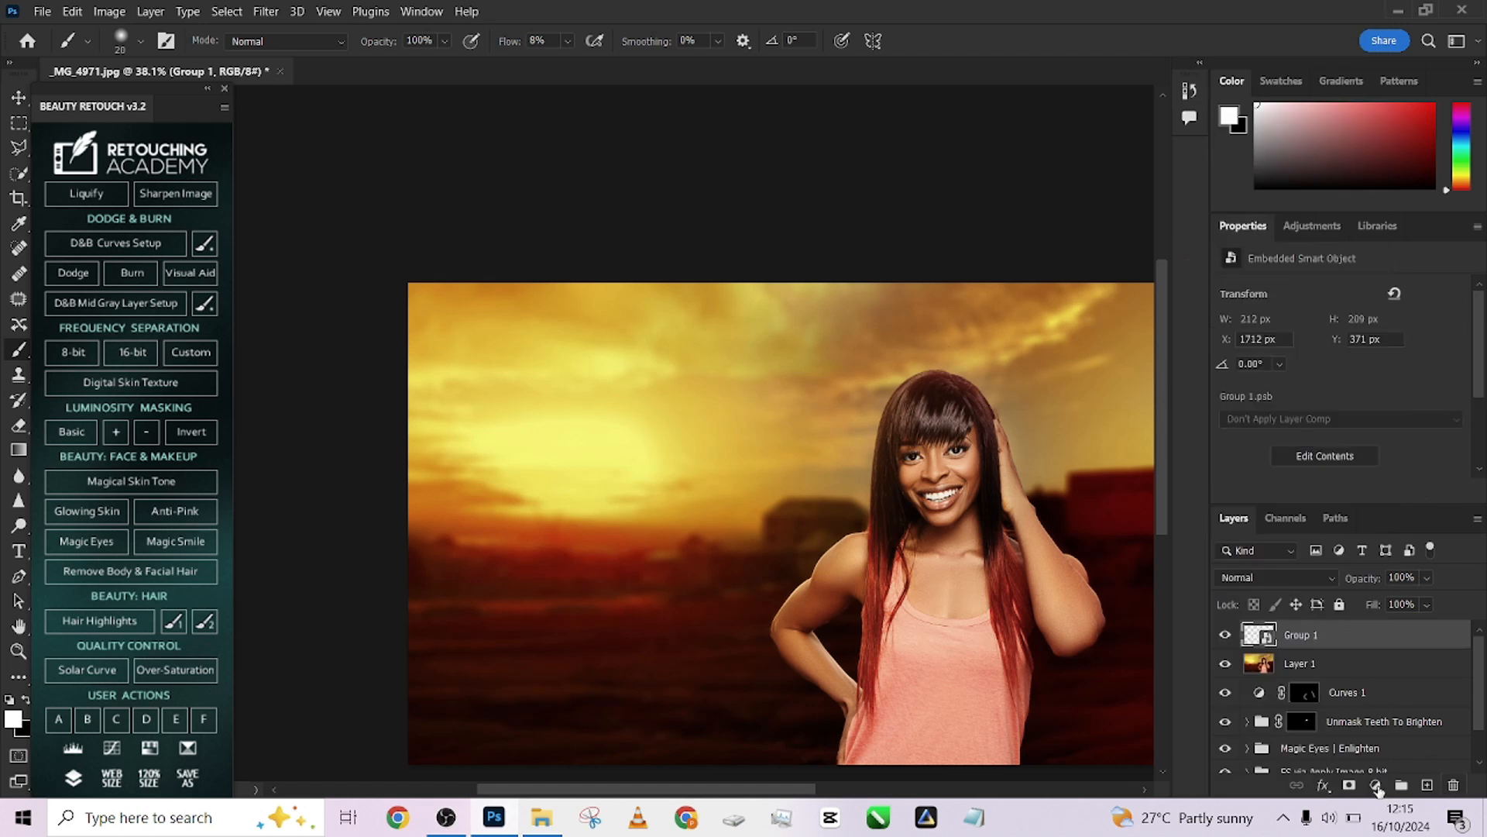
# Add a Curves adjustment clipped to the Group 1 smart object and raise the RGB curve slightly
pyautogui.click(1375, 785)
pyautogui.click(1370, 545)
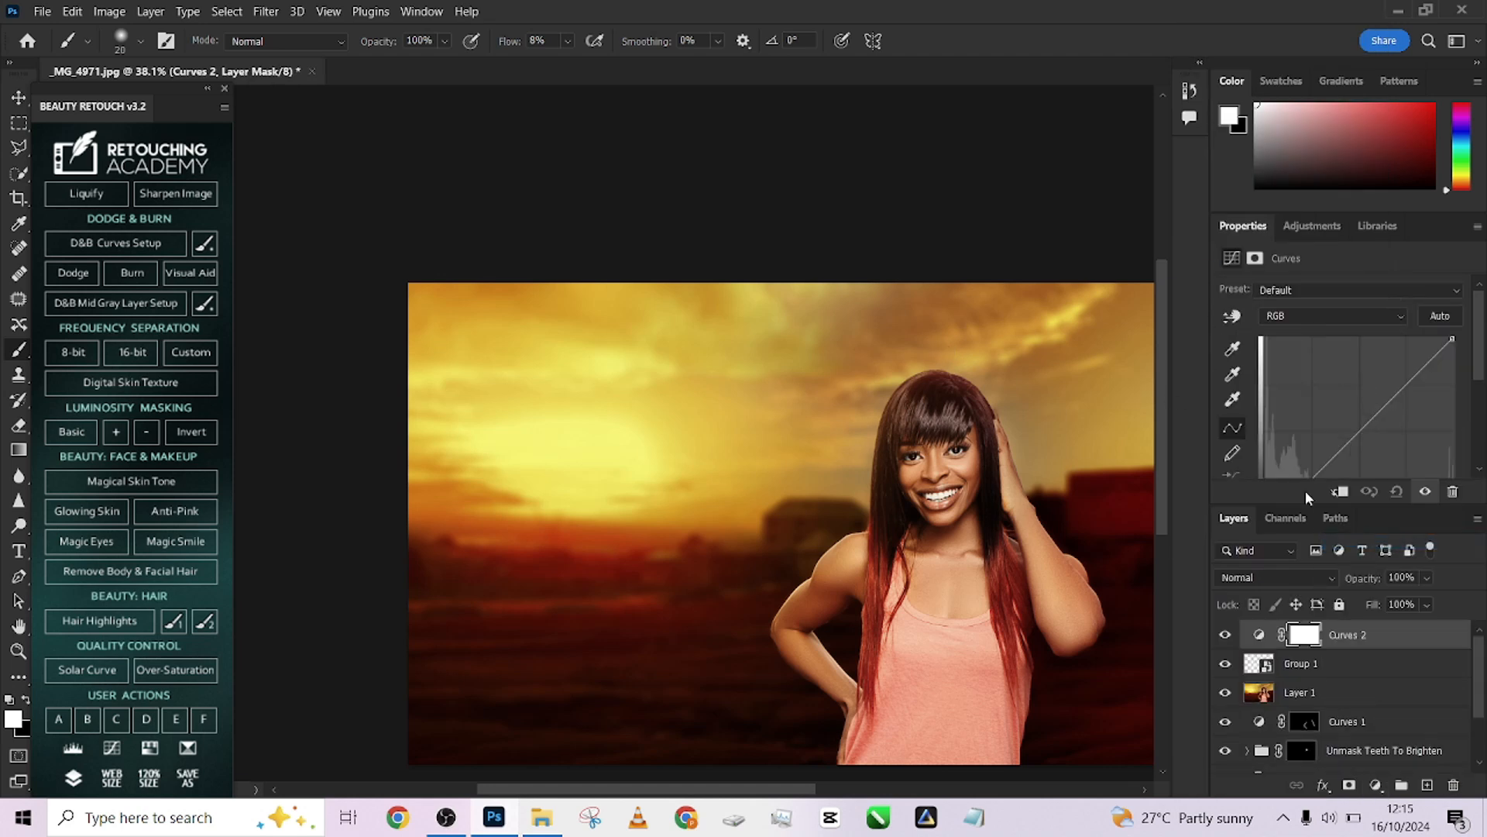
pyautogui.keyDown('alt'); pyautogui.click(1365, 642); pyautogui.keyUp('alt')
pyautogui.moveTo(1388, 397); pyautogui.dragTo(1390, 394)
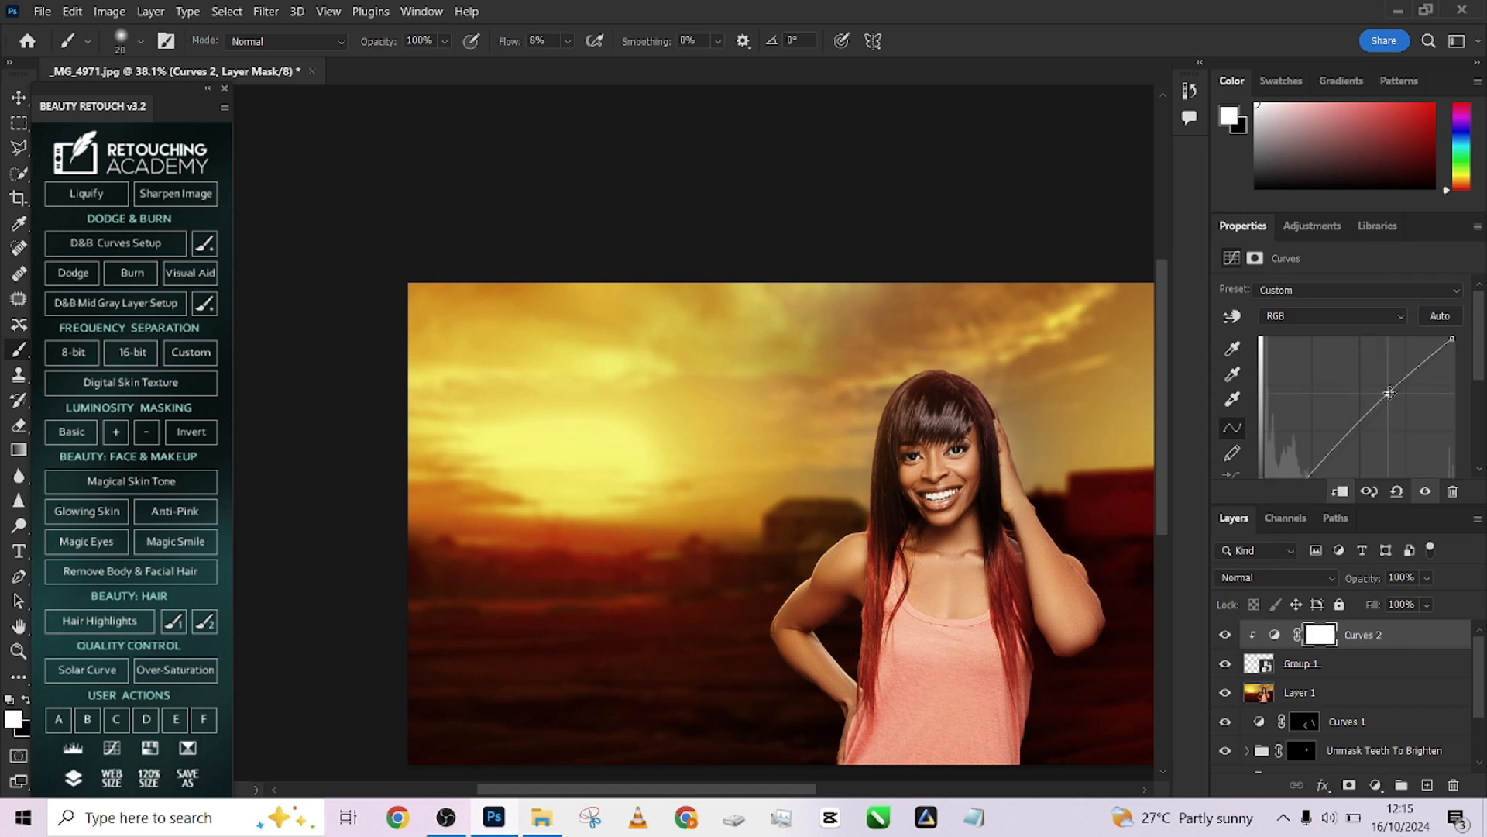
# Pull the Blue channel curve of Curves 2 down slightly
pyautogui.click(1270, 314)
pyautogui.click(1288, 372)
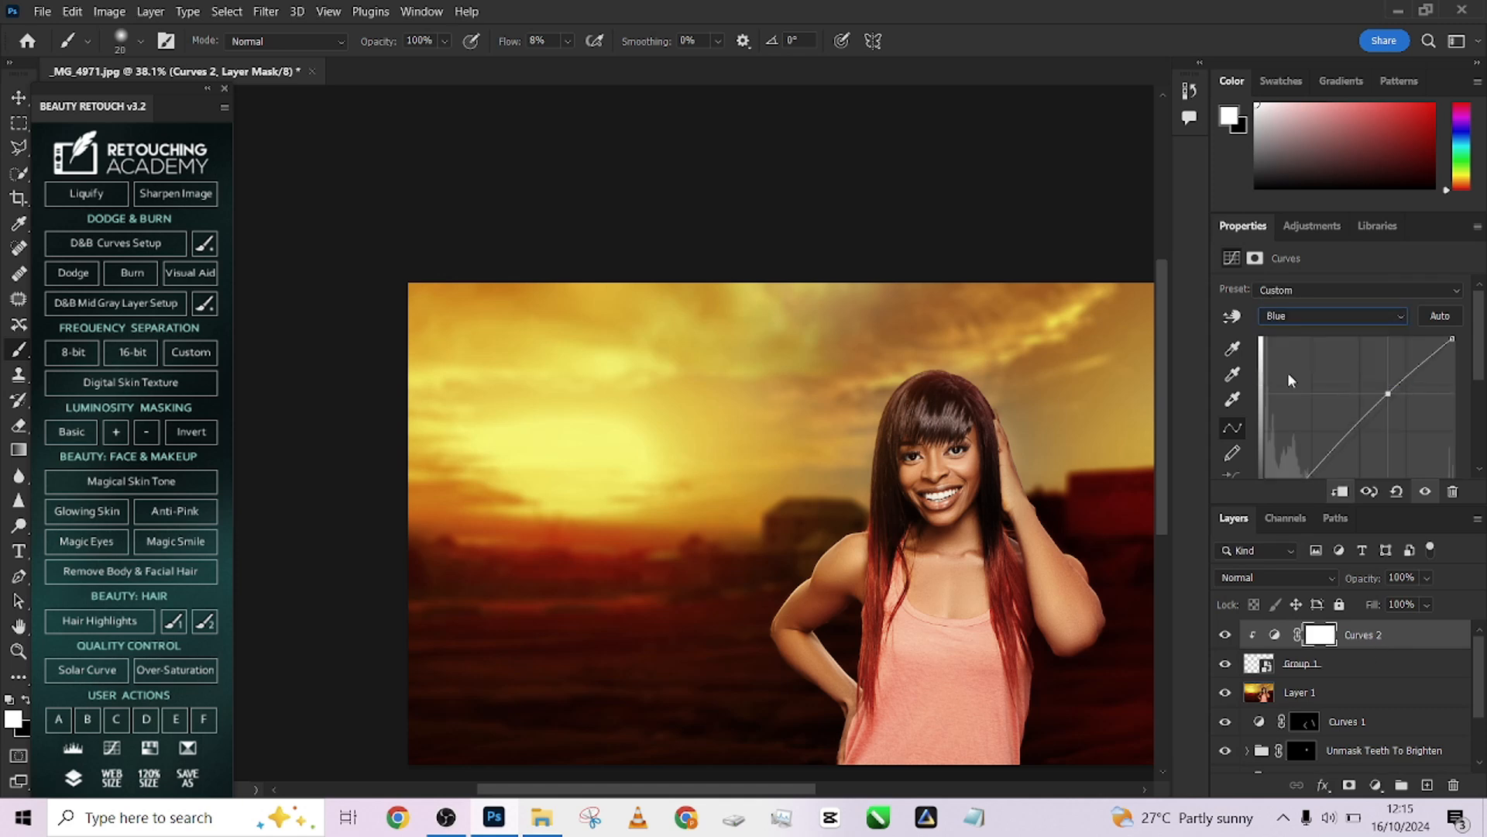
pyautogui.moveTo(1384, 408); pyautogui.dragTo(1387, 418)
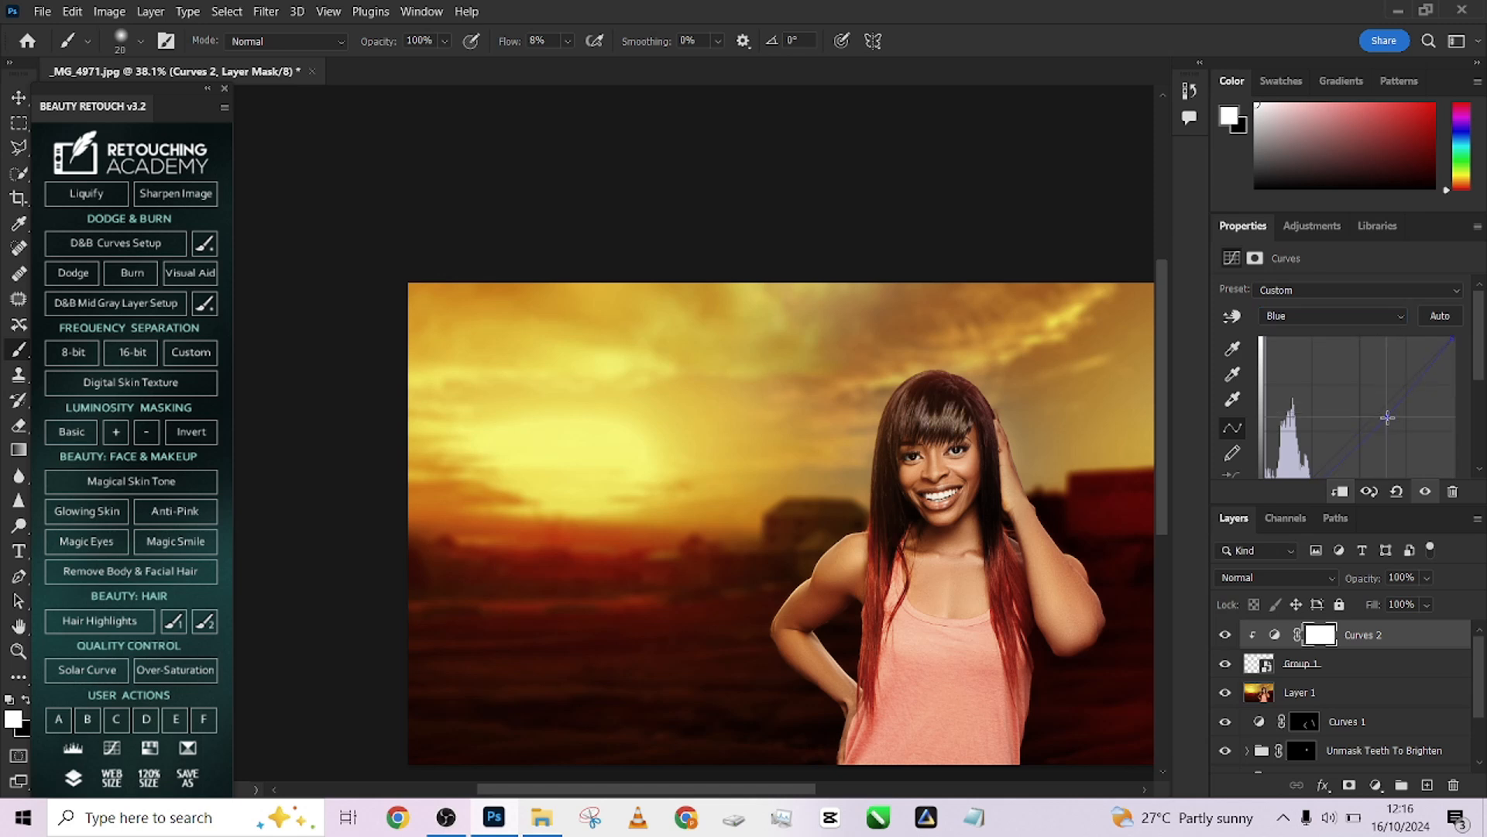
# Nudge the lower end of the Blue curve slightly and add a midpoint anchor on the Green channel curve
pyautogui.scroll(-3, 1306, 399)
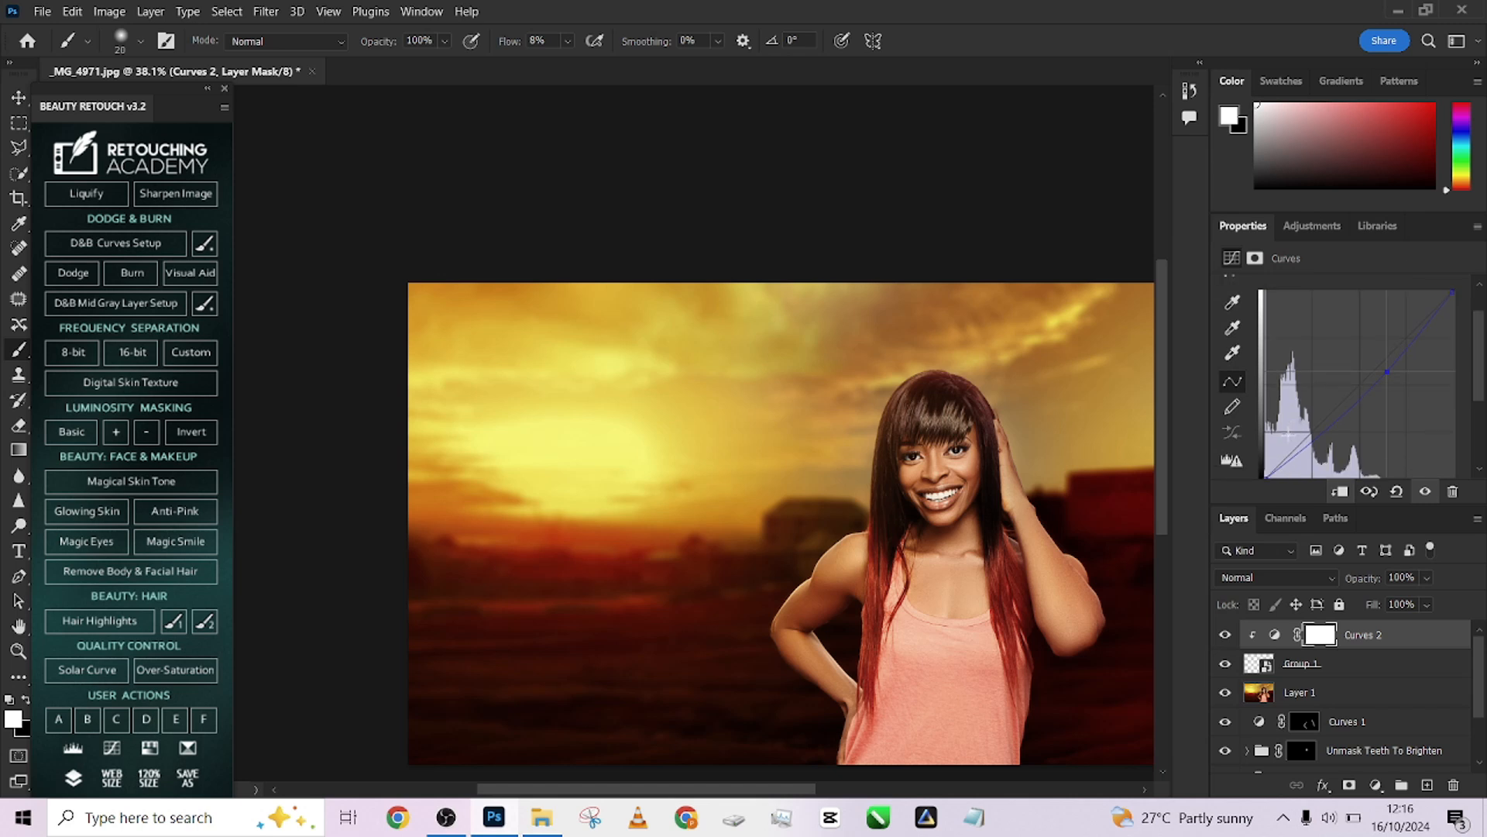
pyautogui.moveTo(1263, 443)
pyautogui.mouseDown()
pyautogui.moveTo(1287, 445)
pyautogui.moveTo(1264, 442)
pyautogui.mouseUp()
pyautogui.scroll(2, 1320, 338)
pyautogui.scroll(1, 1319, 337)
pyautogui.click(1304, 313)
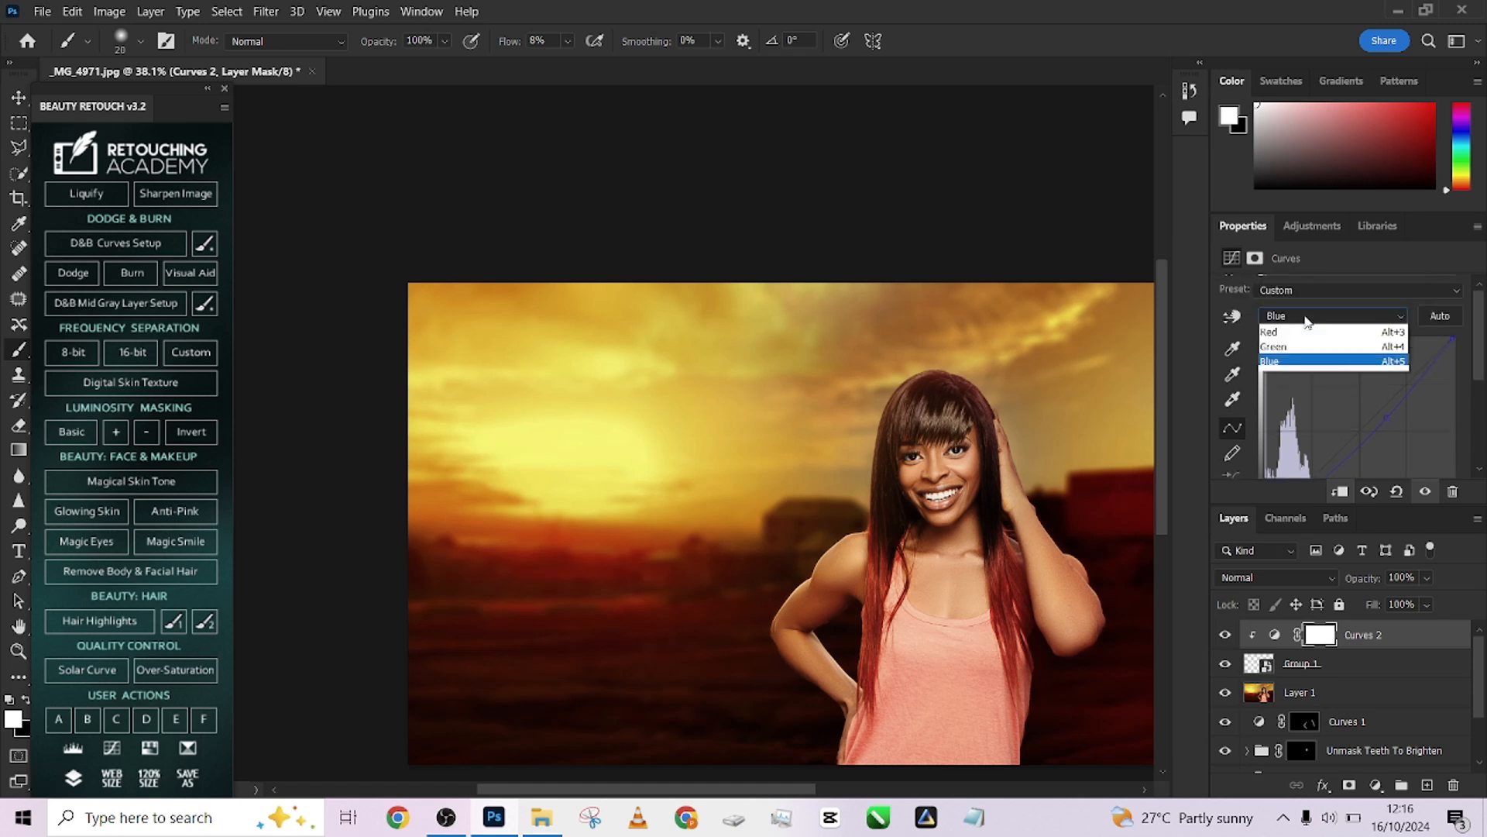
pyautogui.click(1292, 356)
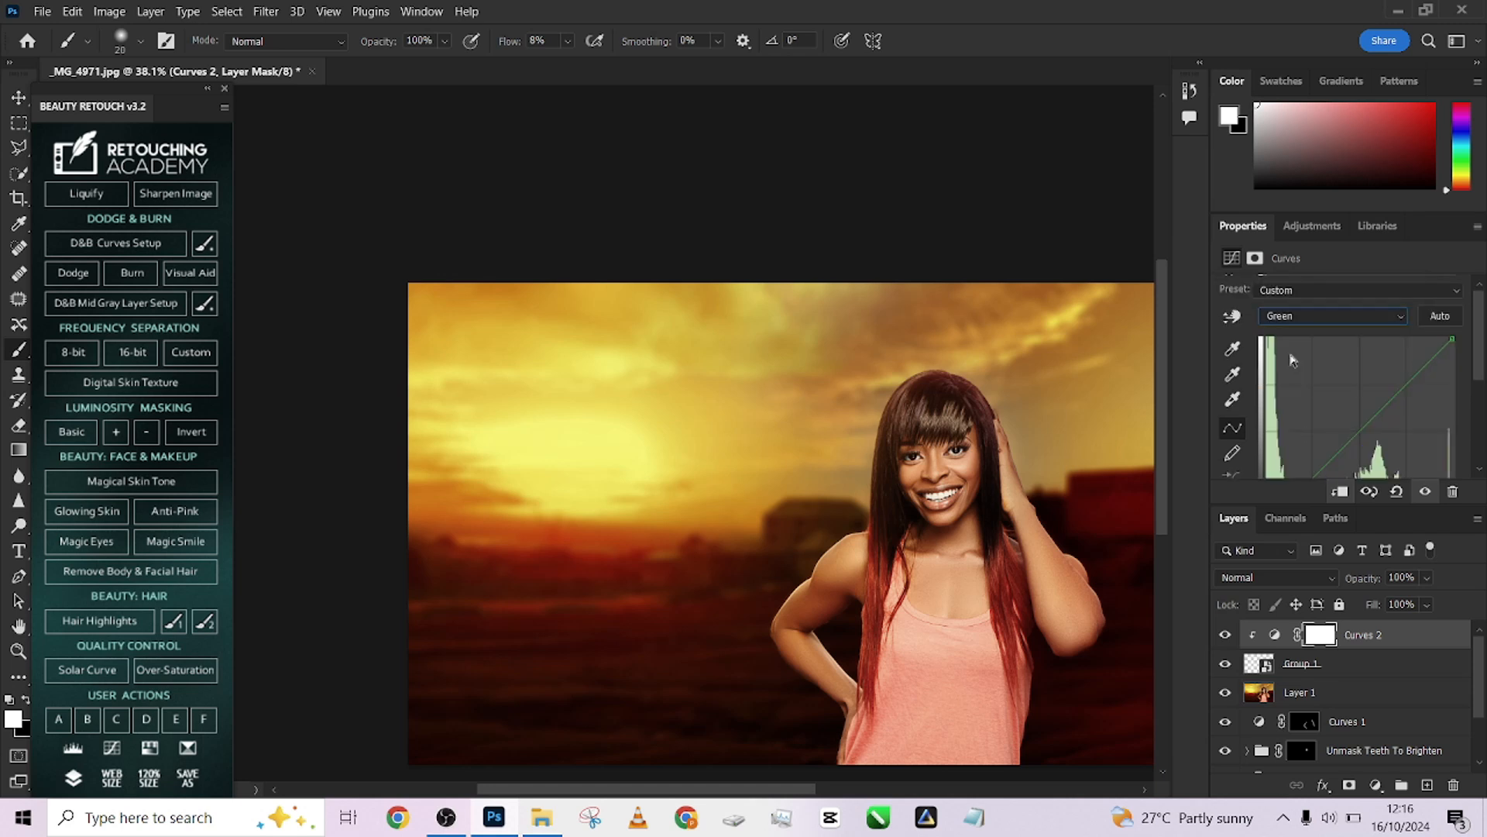
pyautogui.click(1384, 417)
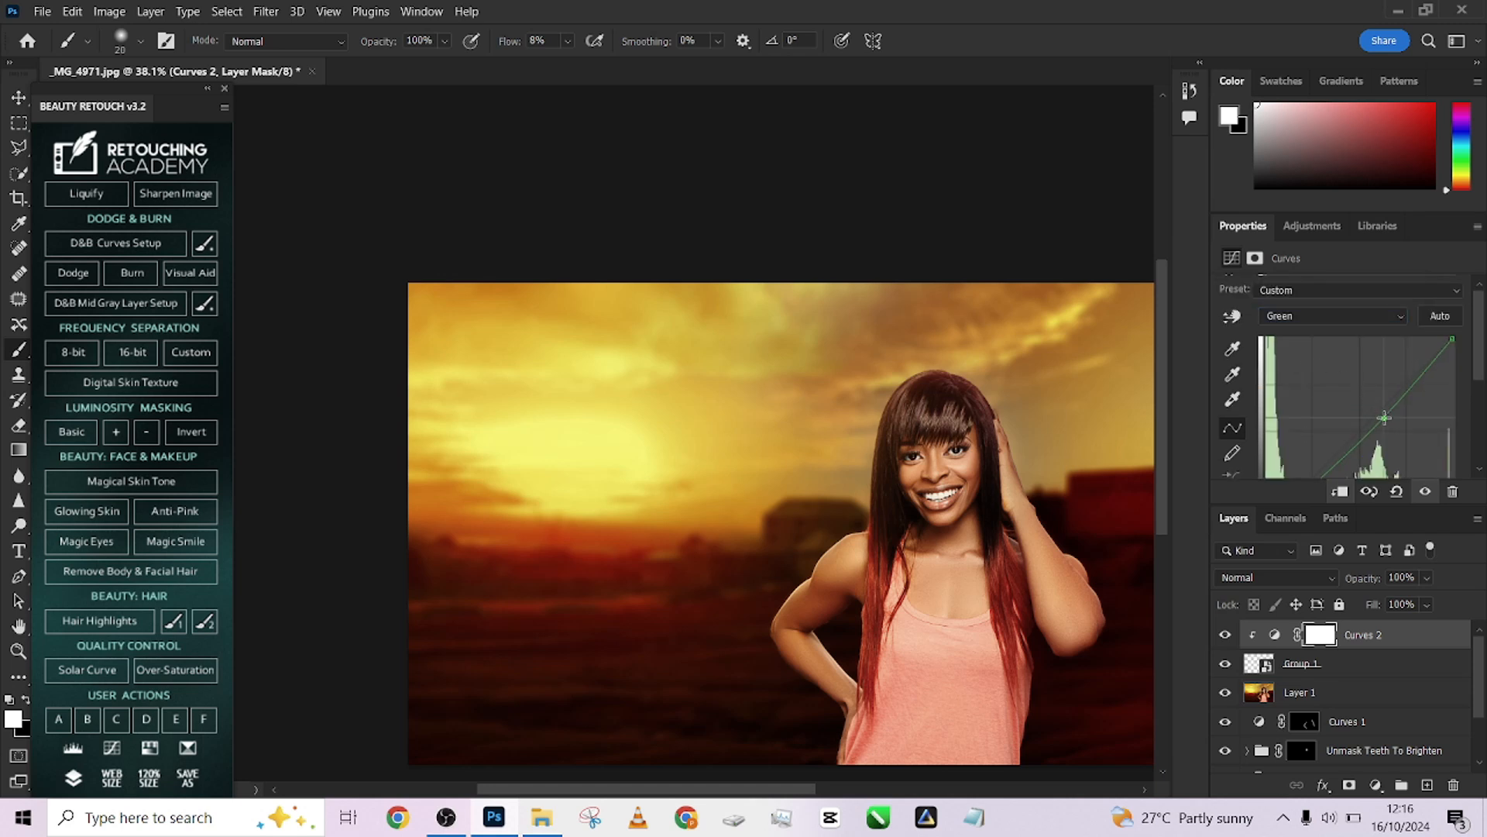
# Add a point on the Red channel curve of Curves 2 and pull it down slightly
pyautogui.click(1329, 319)
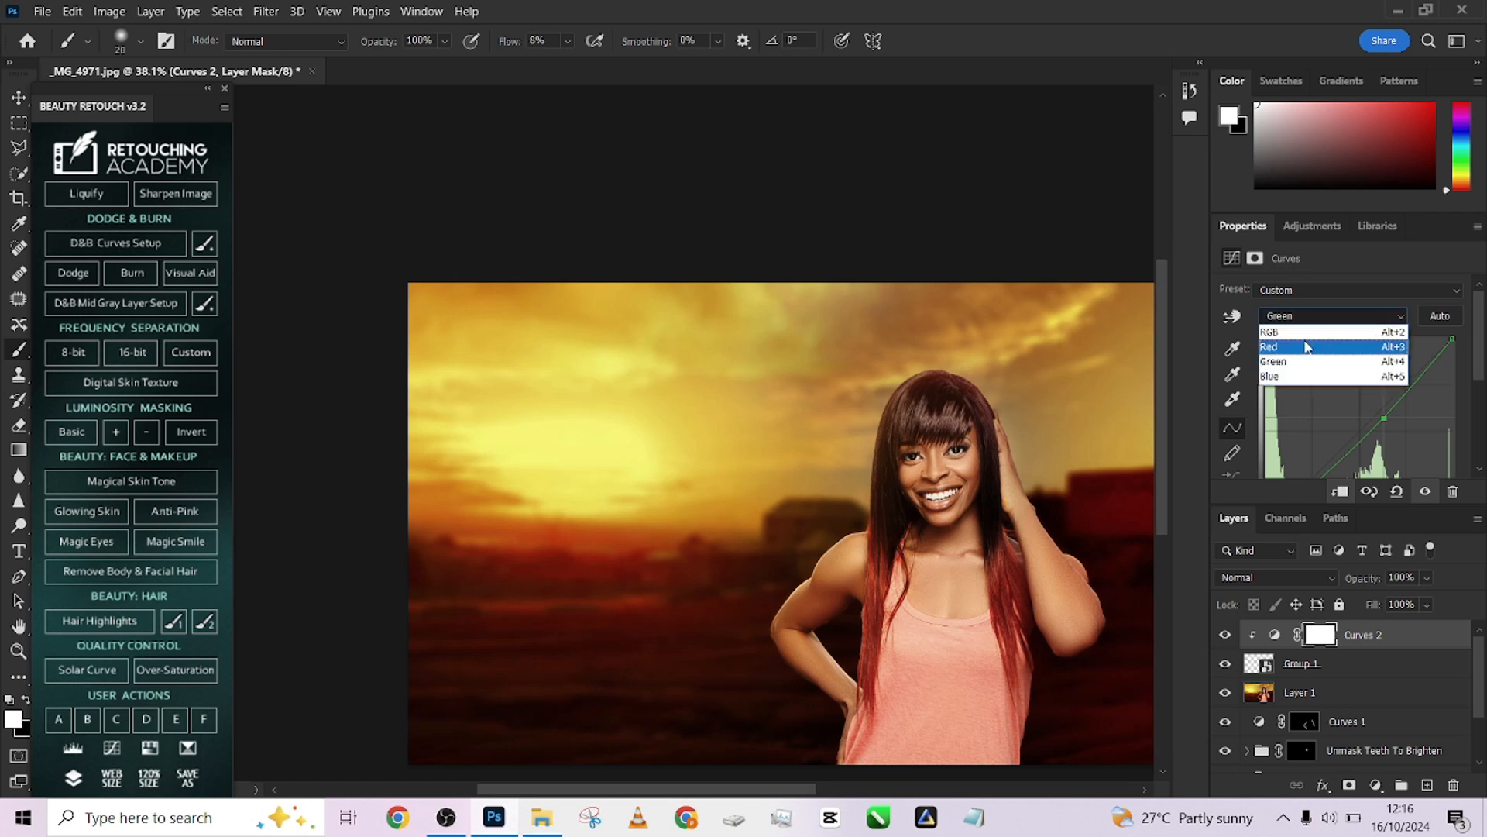
pyautogui.click(1301, 341)
pyautogui.click(1376, 408)
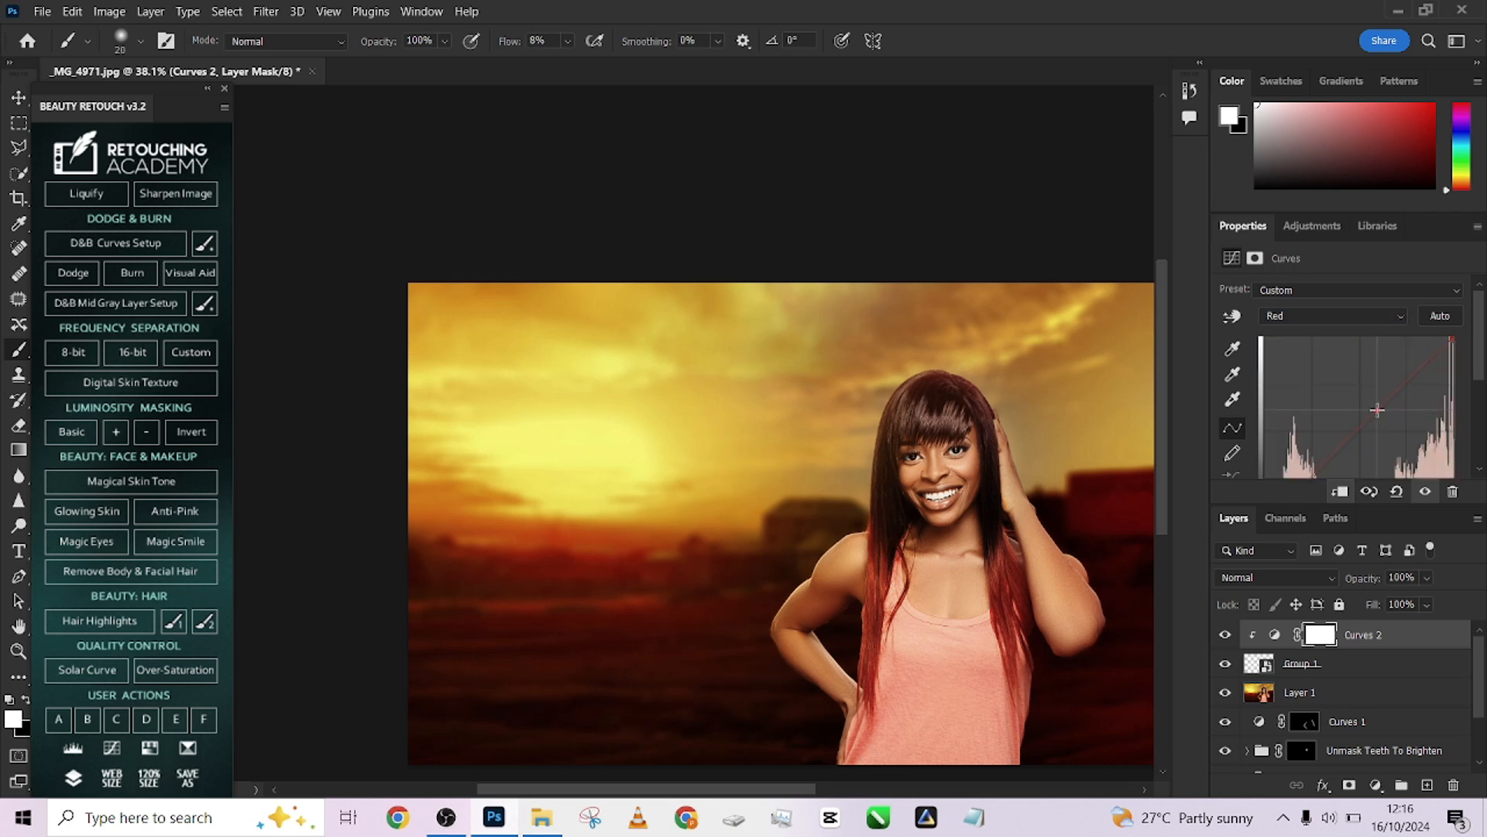
pyautogui.moveTo(1377, 409); pyautogui.dragTo(1381, 414)
# Add a Levels adjustment layer clipped to the Group 1 smart object
pyautogui.click(1377, 785)
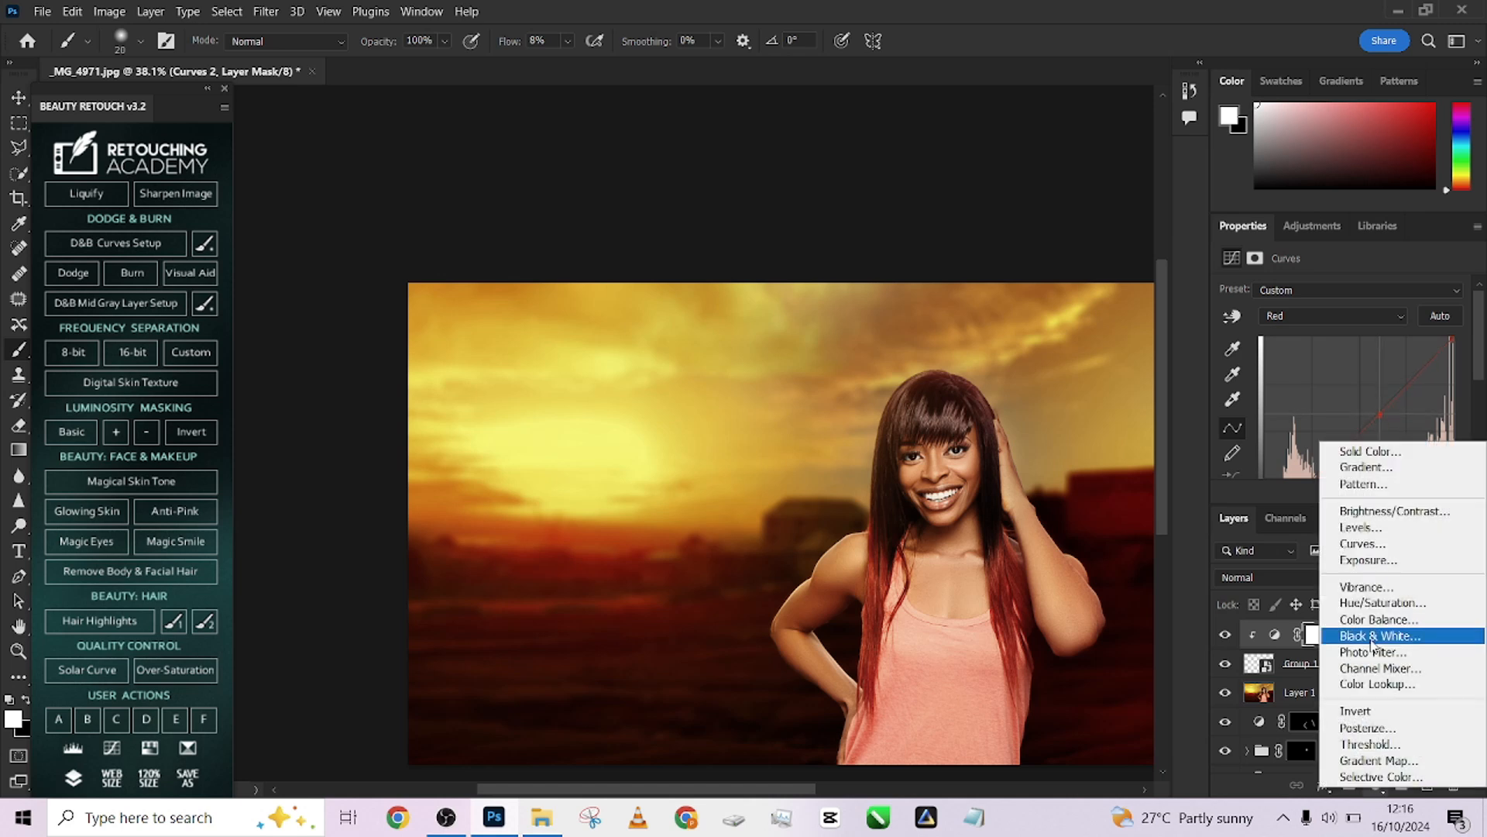
pyautogui.click(1338, 527)
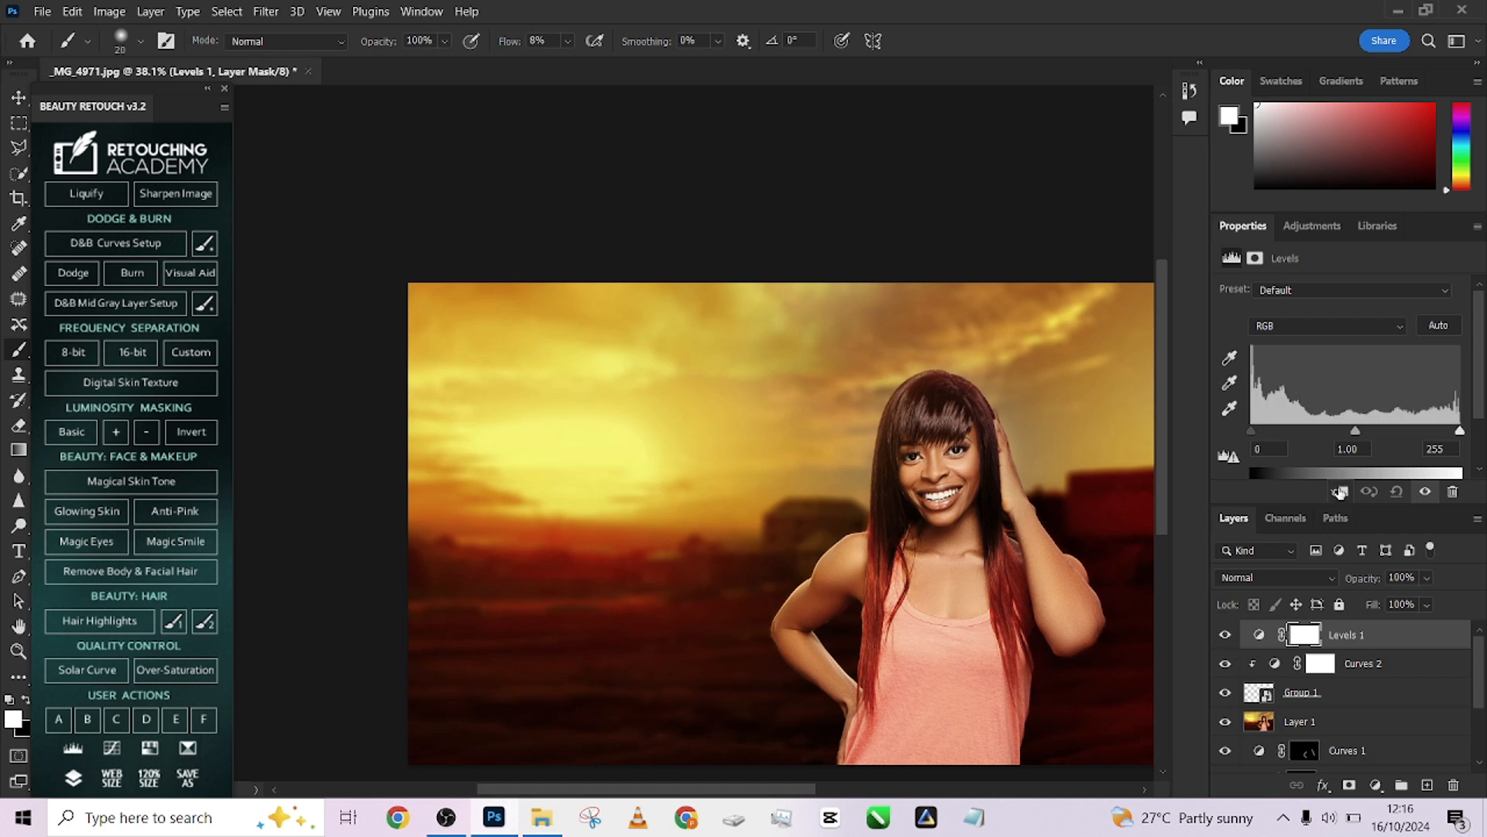
pyautogui.click(1339, 491)
pyautogui.scroll(-2, 1368, 447)
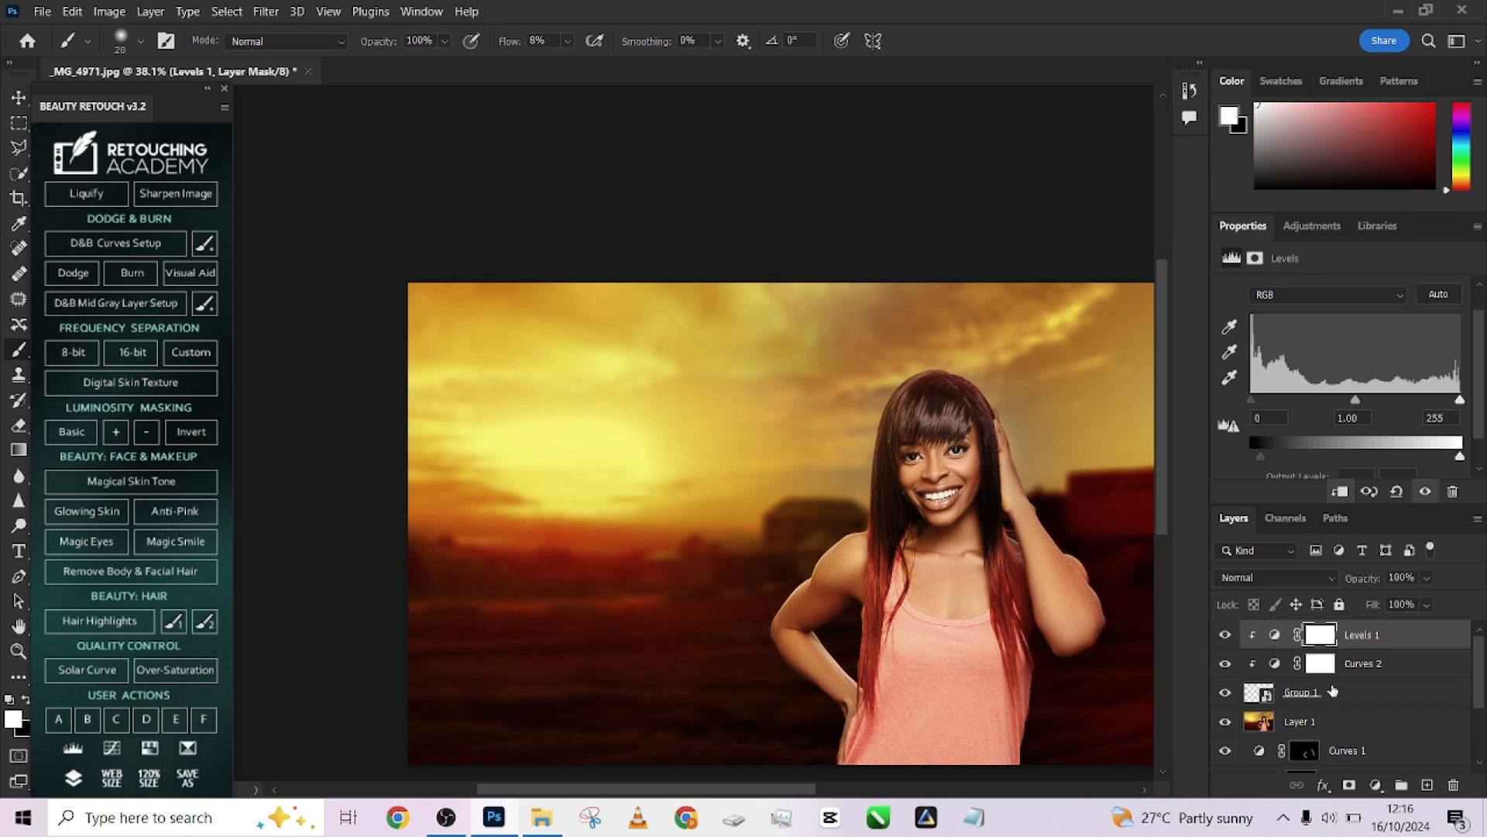
# Group the Levels 1, Curves 2 and Group 1 layers into a new group
pyautogui.keyDown('shift'); pyautogui.click(1371, 702); pyautogui.keyUp('shift')
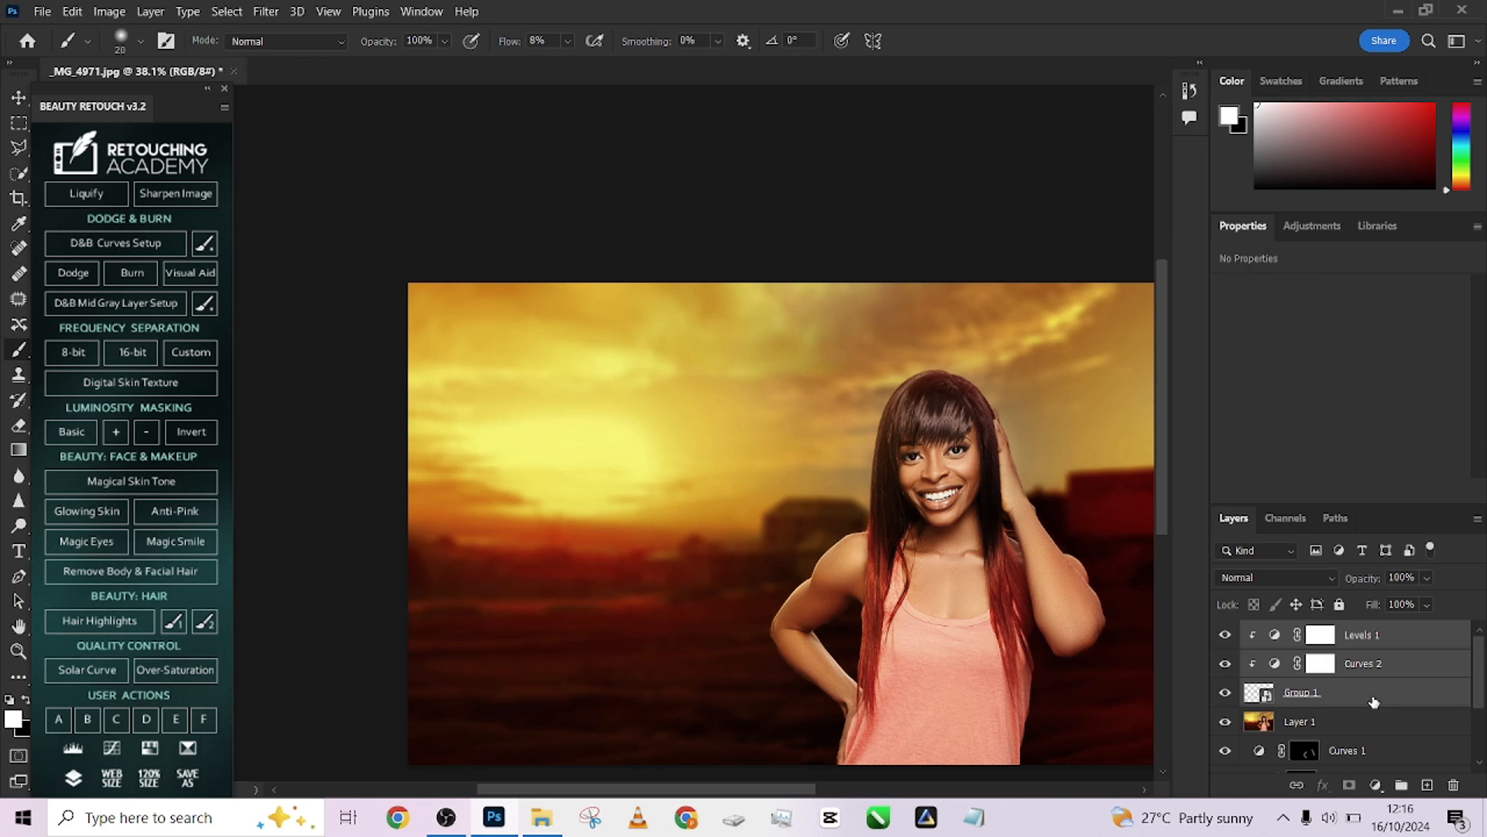
pyautogui.hotkey('ctrl', 'g')
# Toggle the new group's visibility off and on to compare the patched hair
pyautogui.click(1225, 631)
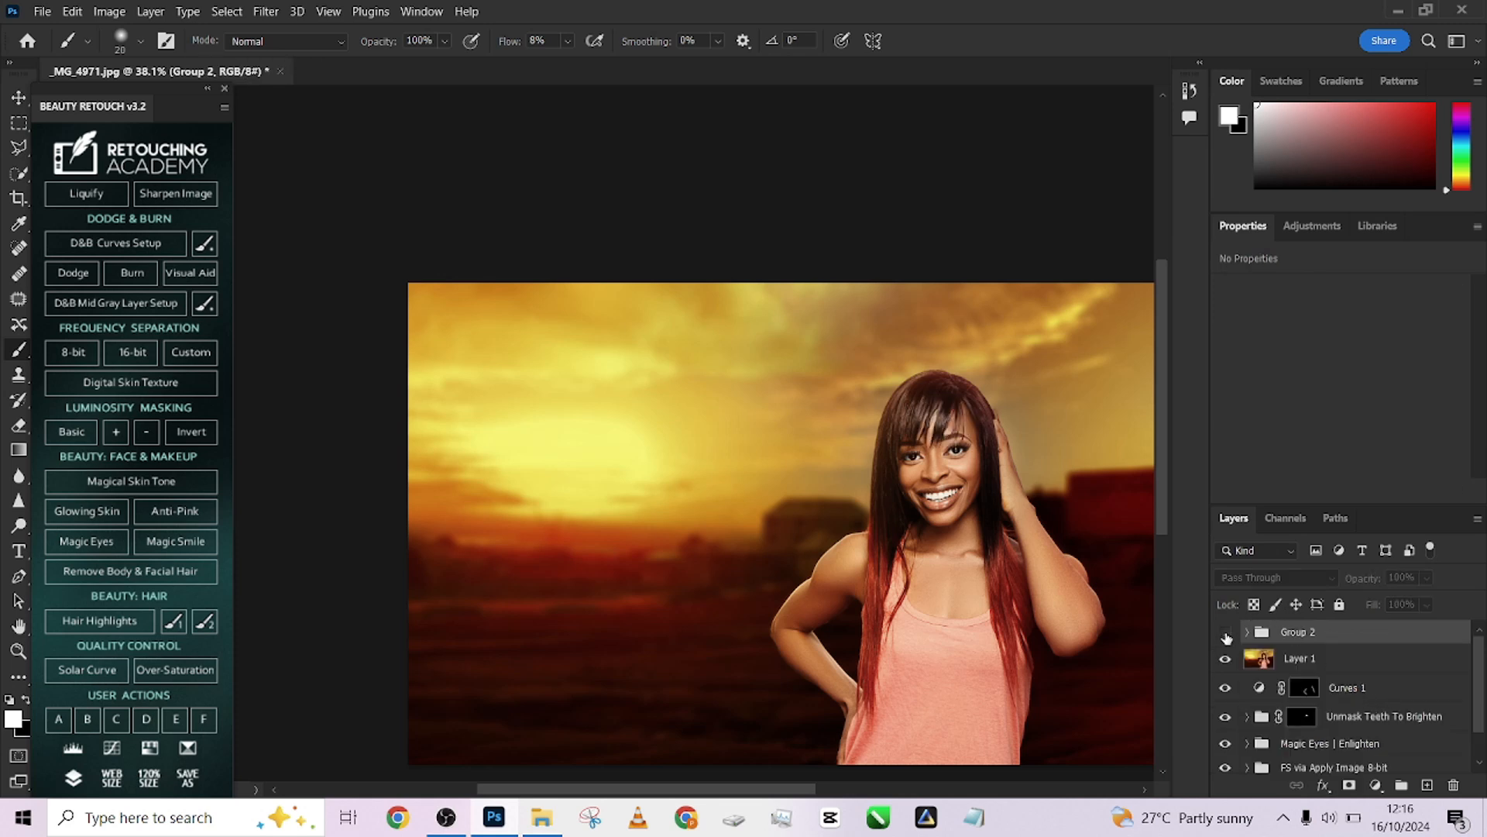
pyautogui.click(1226, 632)
pyautogui.click(1225, 632)
pyautogui.click(1226, 632)
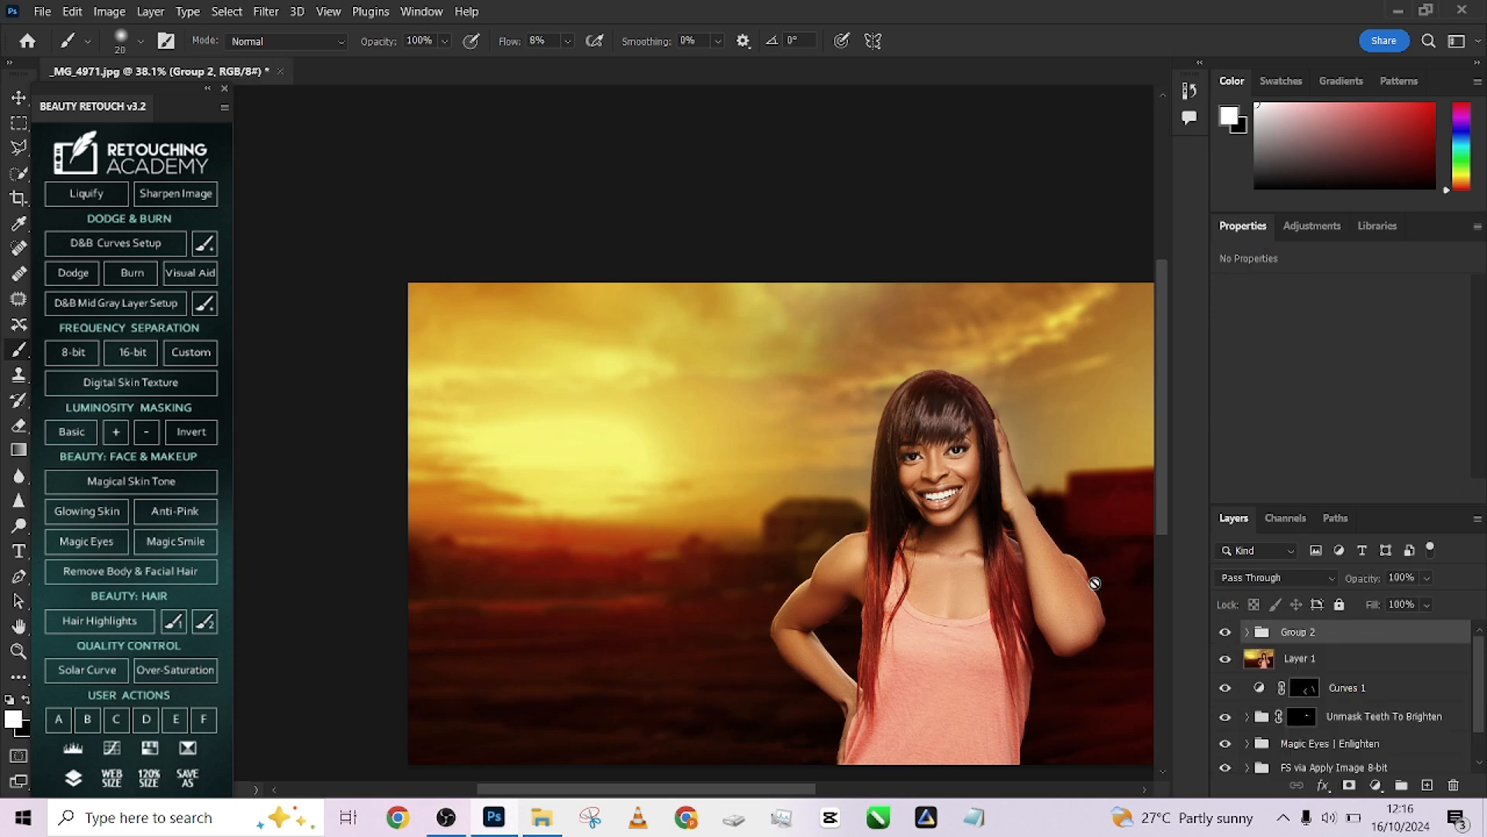
# Add a Curves adjustment layer above the group and pull the RGB curve's midpoint down slightly to darken
pyautogui.scroll(-1, 952, 533)
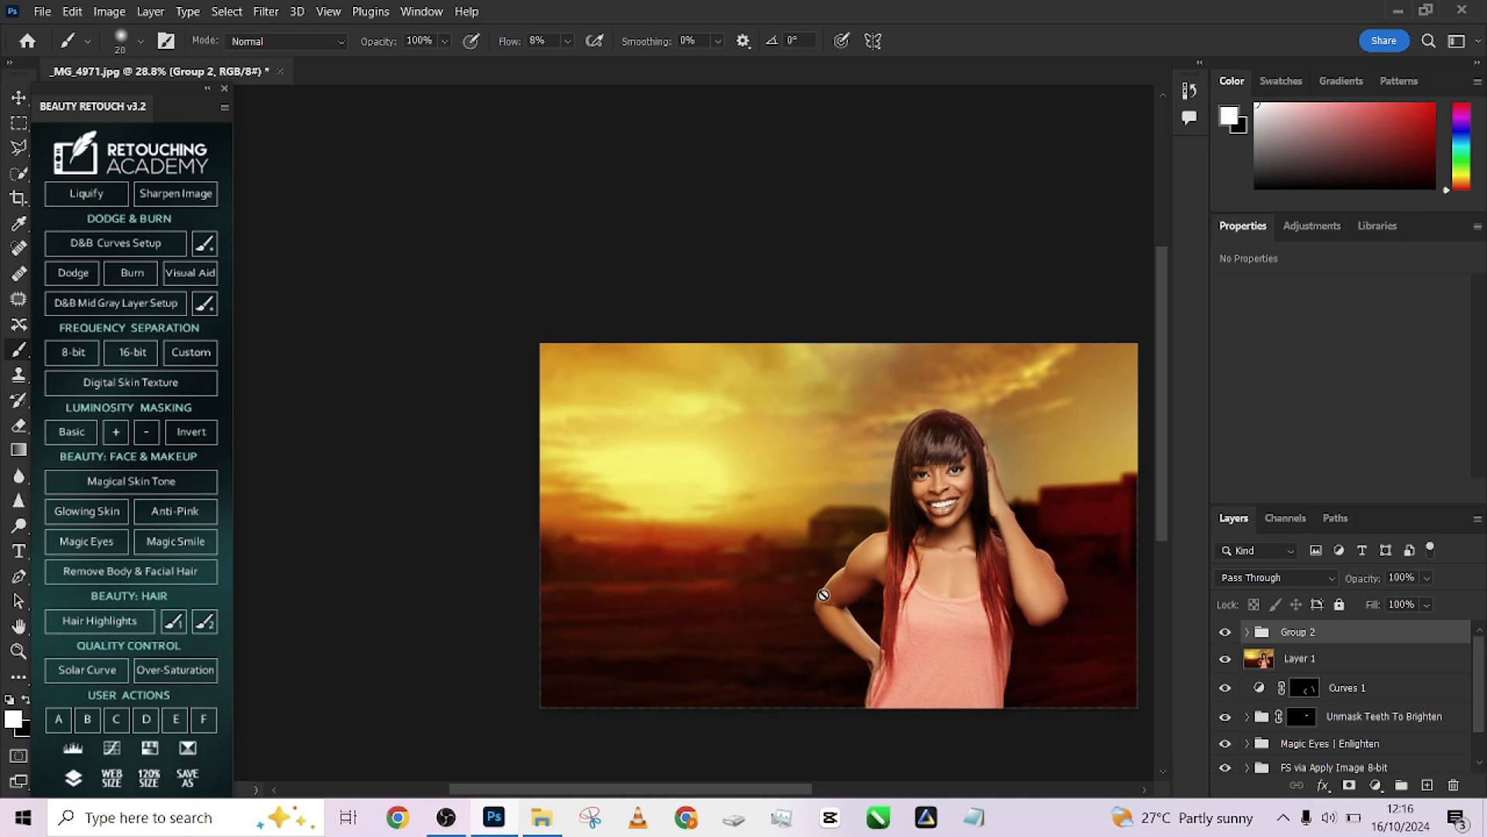
pyautogui.moveTo(790, 542); pyautogui.dragTo(604, 441)
pyautogui.scroll(2, 695, 467)
pyautogui.moveTo(700, 465); pyautogui.dragTo(758, 502)
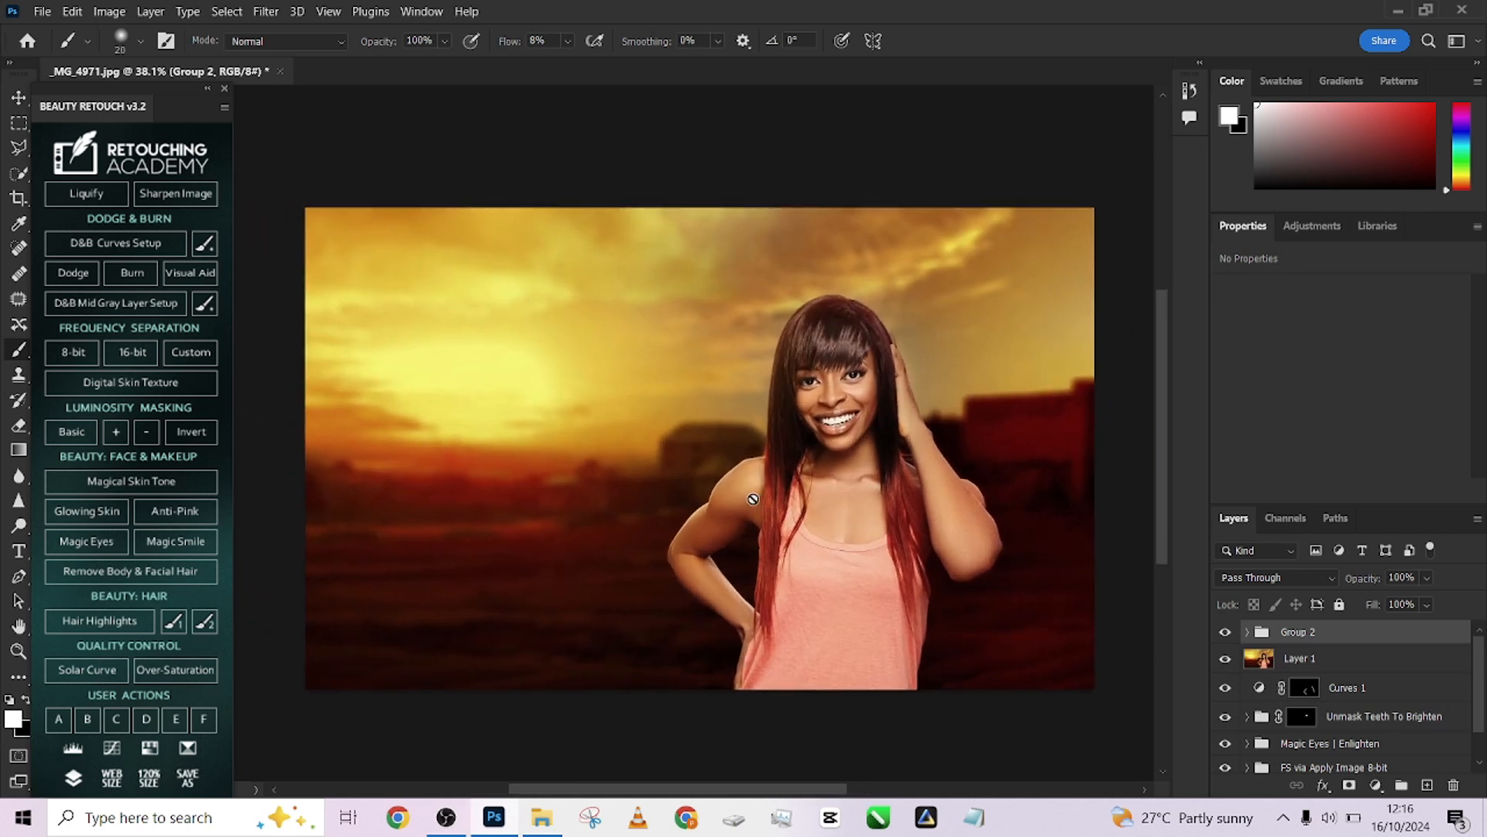
pyautogui.click(1376, 786)
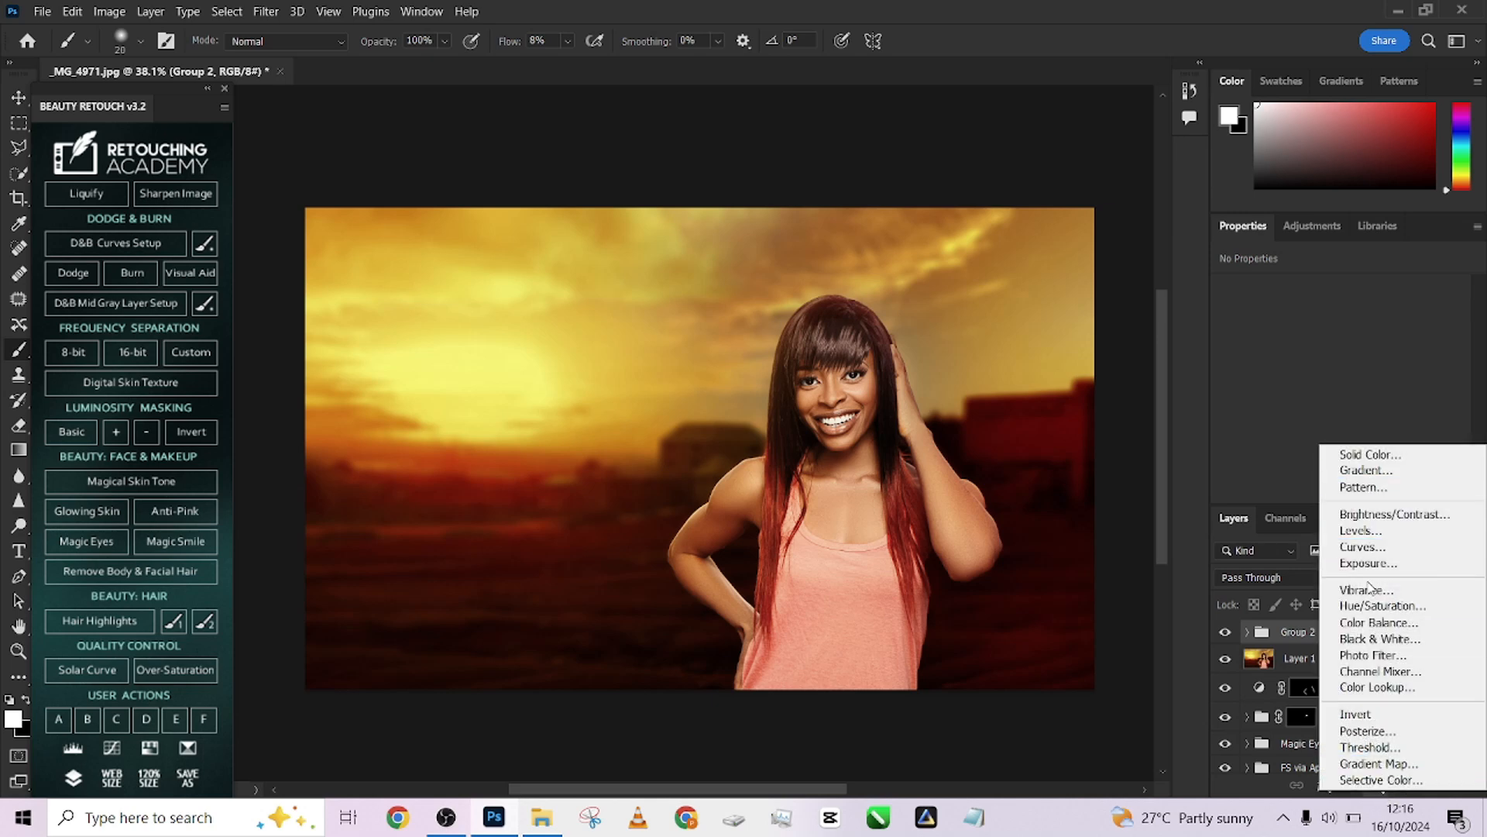
pyautogui.click(1368, 551)
pyautogui.moveTo(1377, 417); pyautogui.dragTo(1388, 434)
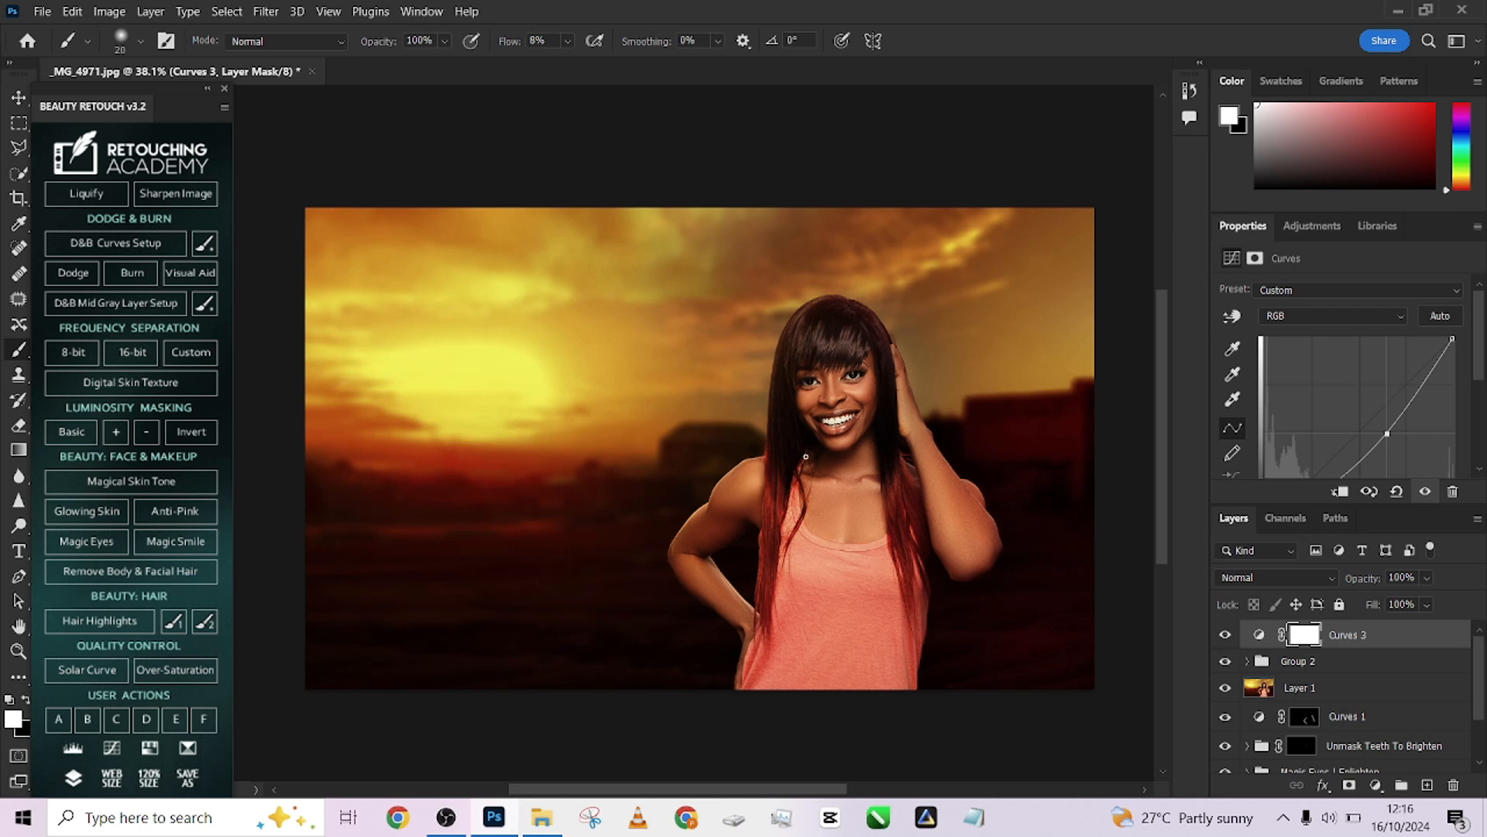
# With a large black brush at 100% flow, paint a soft spot on the Curves 3 mask centred on the woman
pyautogui.moveTo(828, 462); pyautogui.dragTo(1113, 505)
pyautogui.moveTo(833, 509)
pyautogui.mouseDown()
pyautogui.moveTo(983, 534)
pyautogui.moveTo(959, 525)
pyautogui.mouseUp()
pyautogui.moveTo(926, 475)
pyautogui.mouseDown()
pyautogui.moveTo(1004, 471)
pyautogui.moveTo(943, 652)
pyautogui.moveTo(945, 697)
pyautogui.moveTo(939, 499)
pyautogui.moveTo(855, 491)
pyautogui.mouseUp()
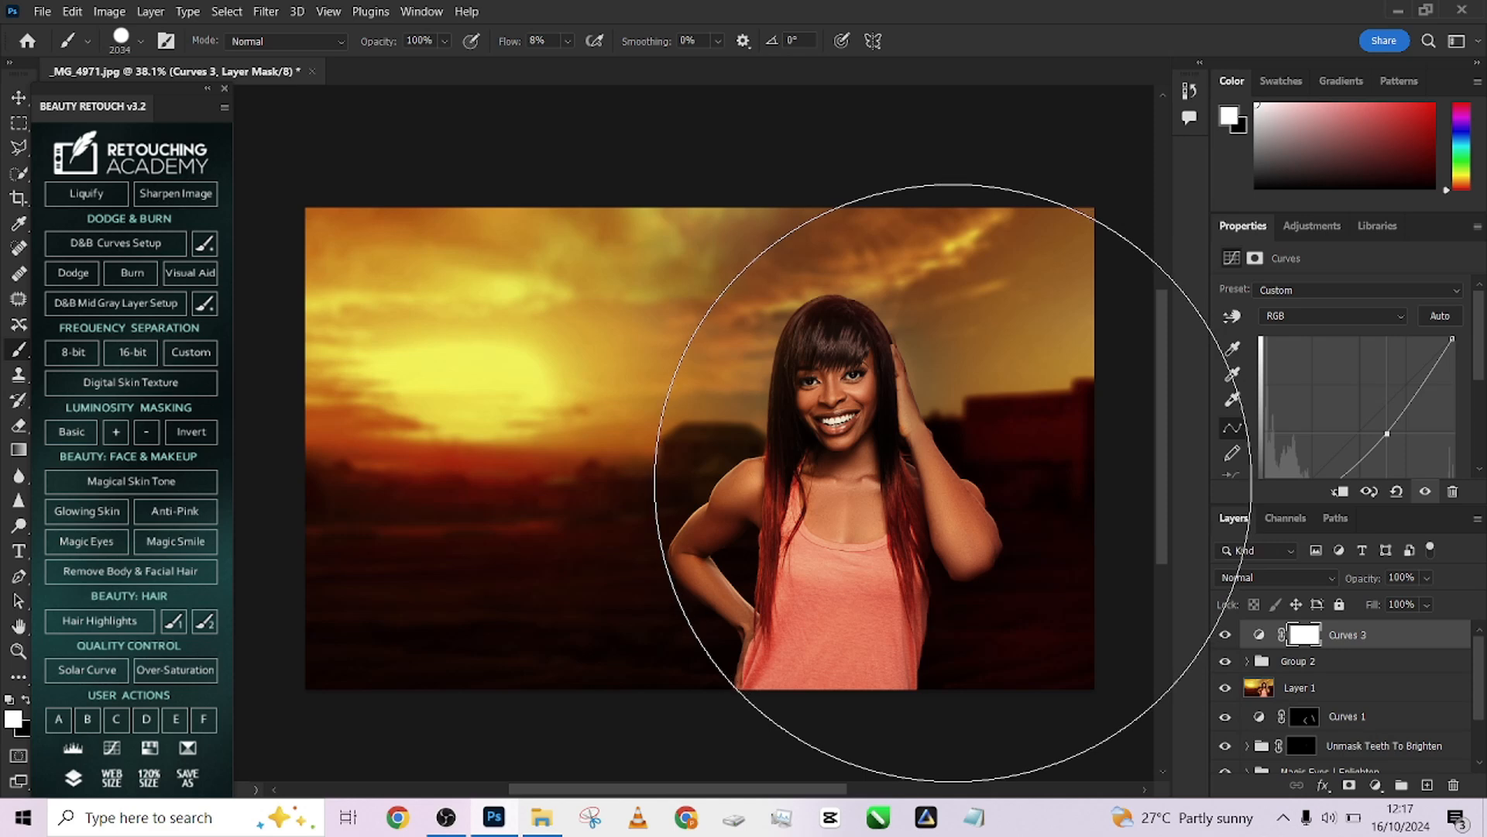
pyautogui.moveTo(511, 41); pyautogui.dragTo(546, 41)
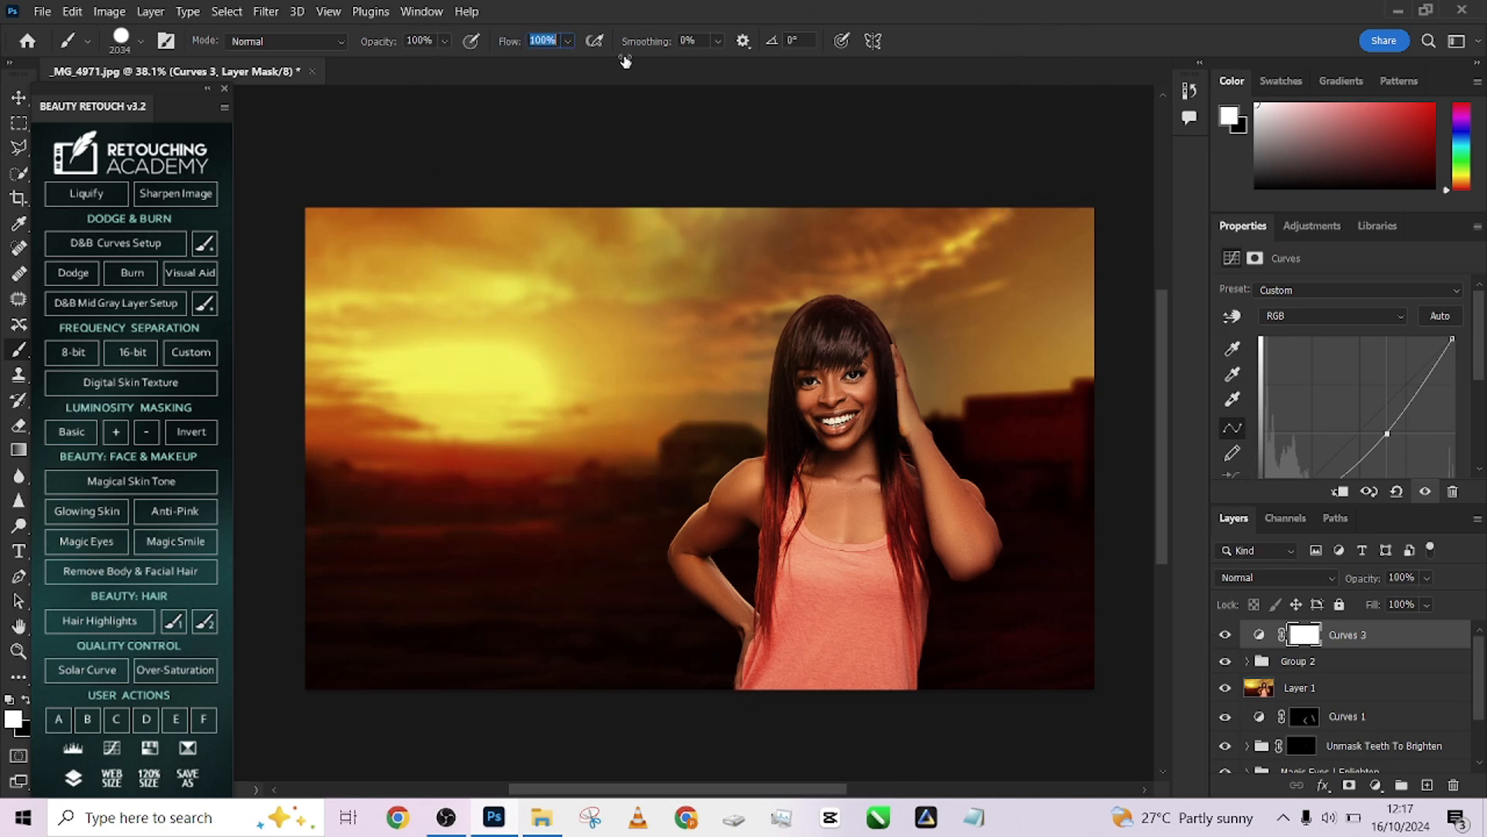
pyautogui.press('x')
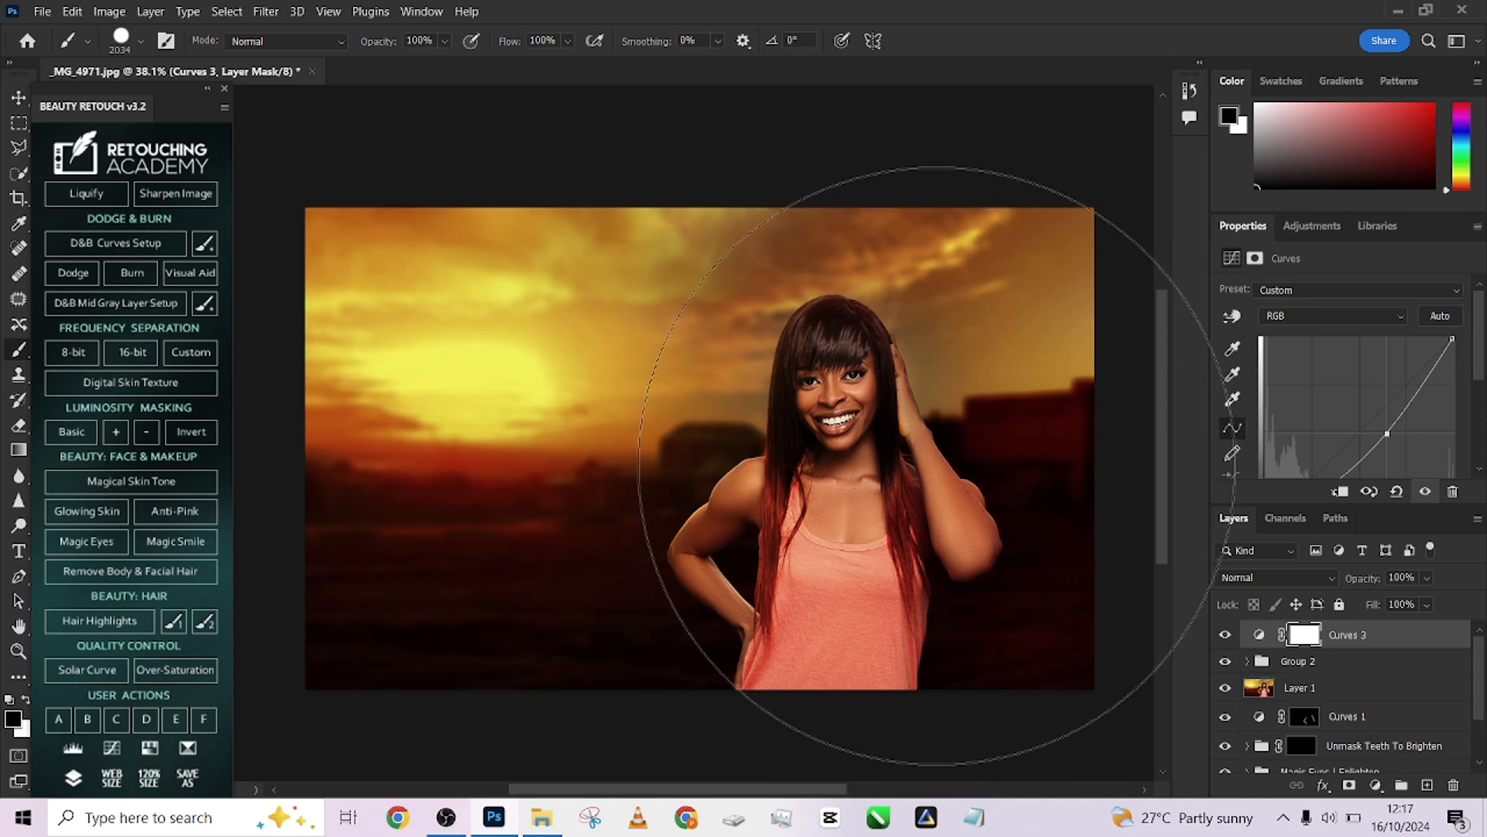
pyautogui.moveTo(942, 464); pyautogui.dragTo(961, 464)
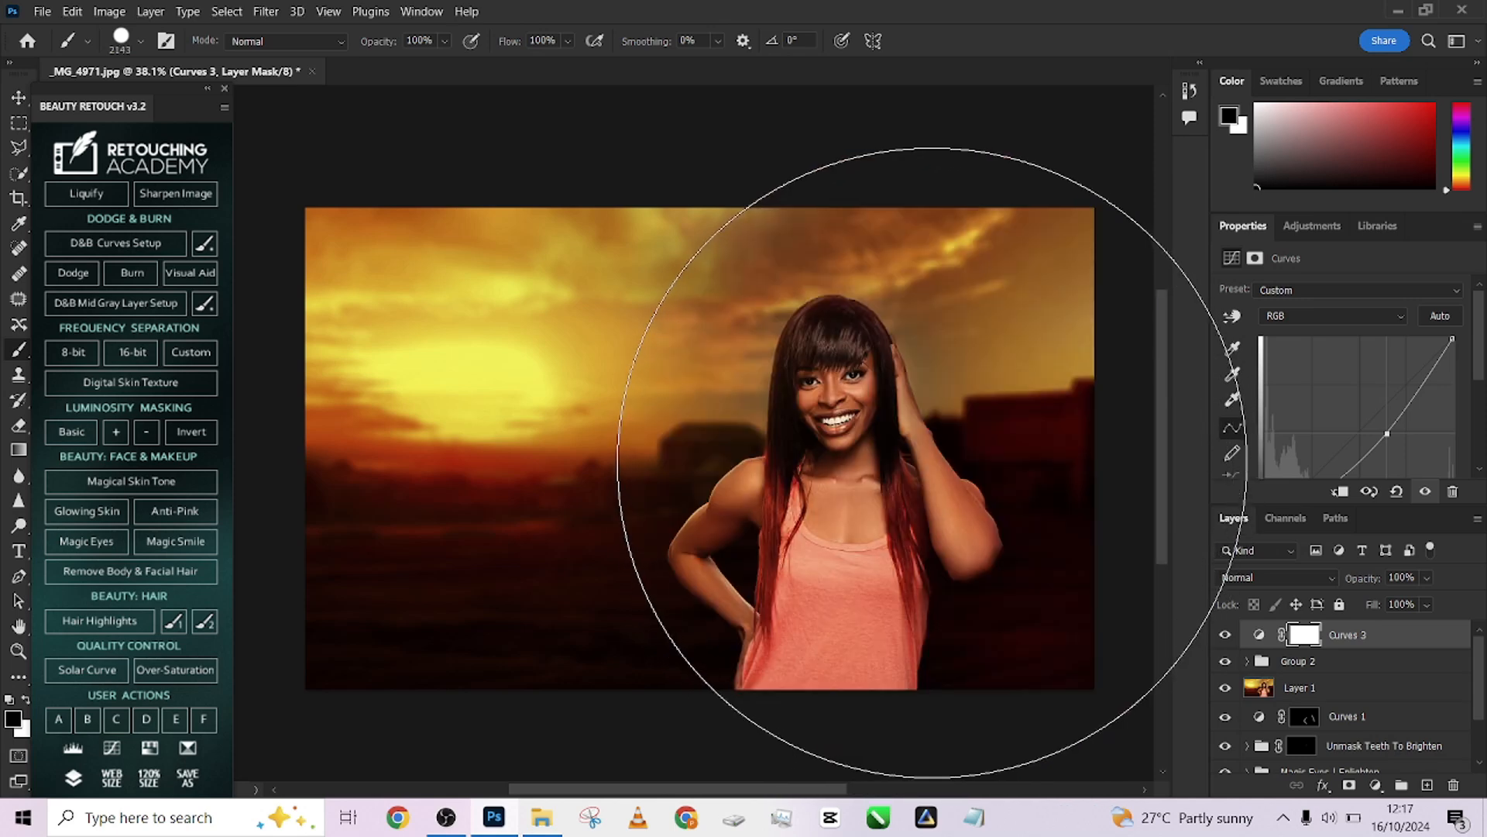
pyautogui.click(943, 464)
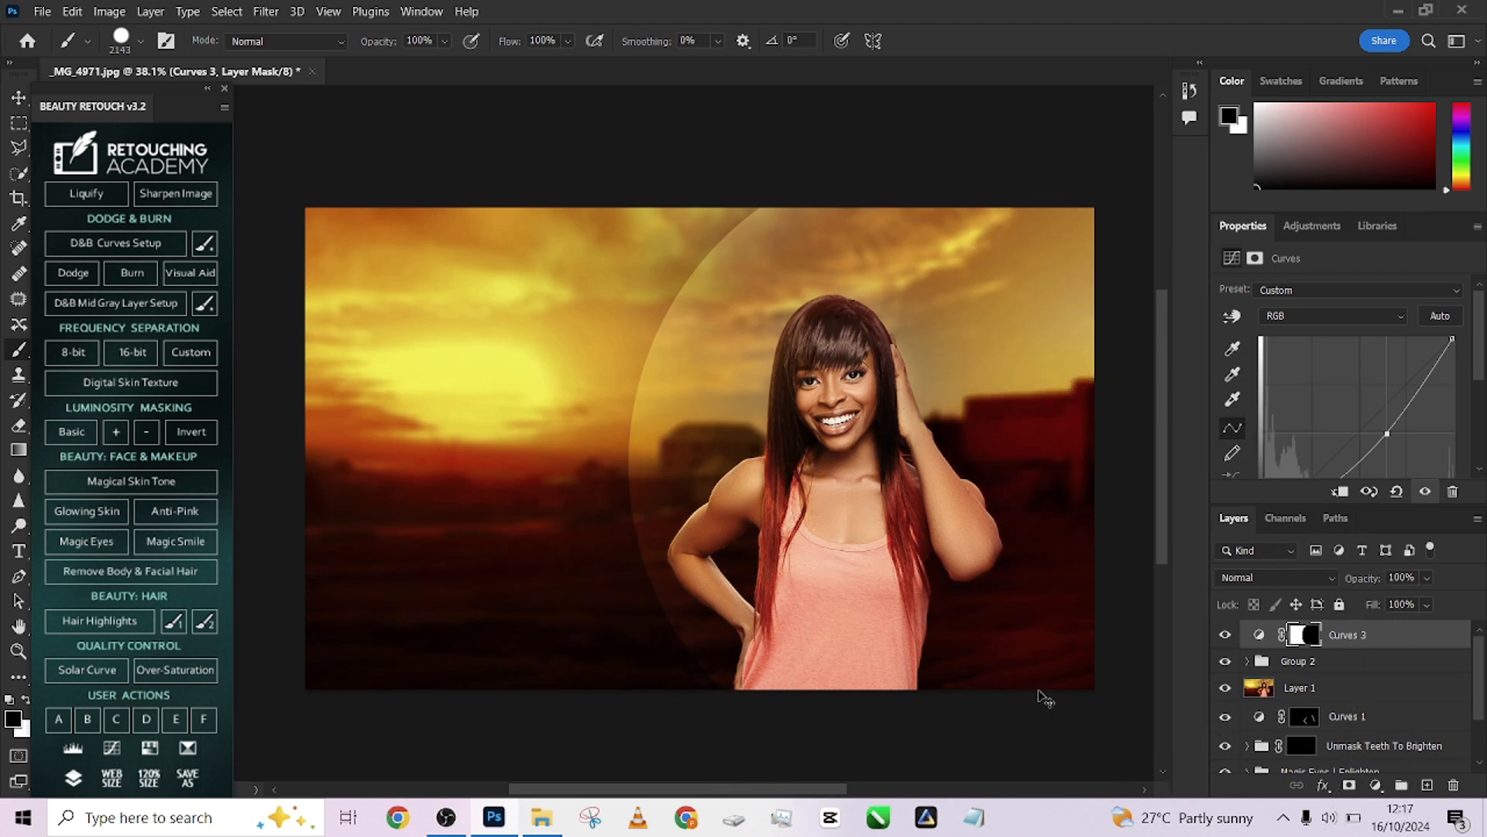
pyautogui.hotkey('ctrl', 'z')
pyautogui.moveTo(842, 470); pyautogui.dragTo(744, 481)
pyautogui.click(825, 486)
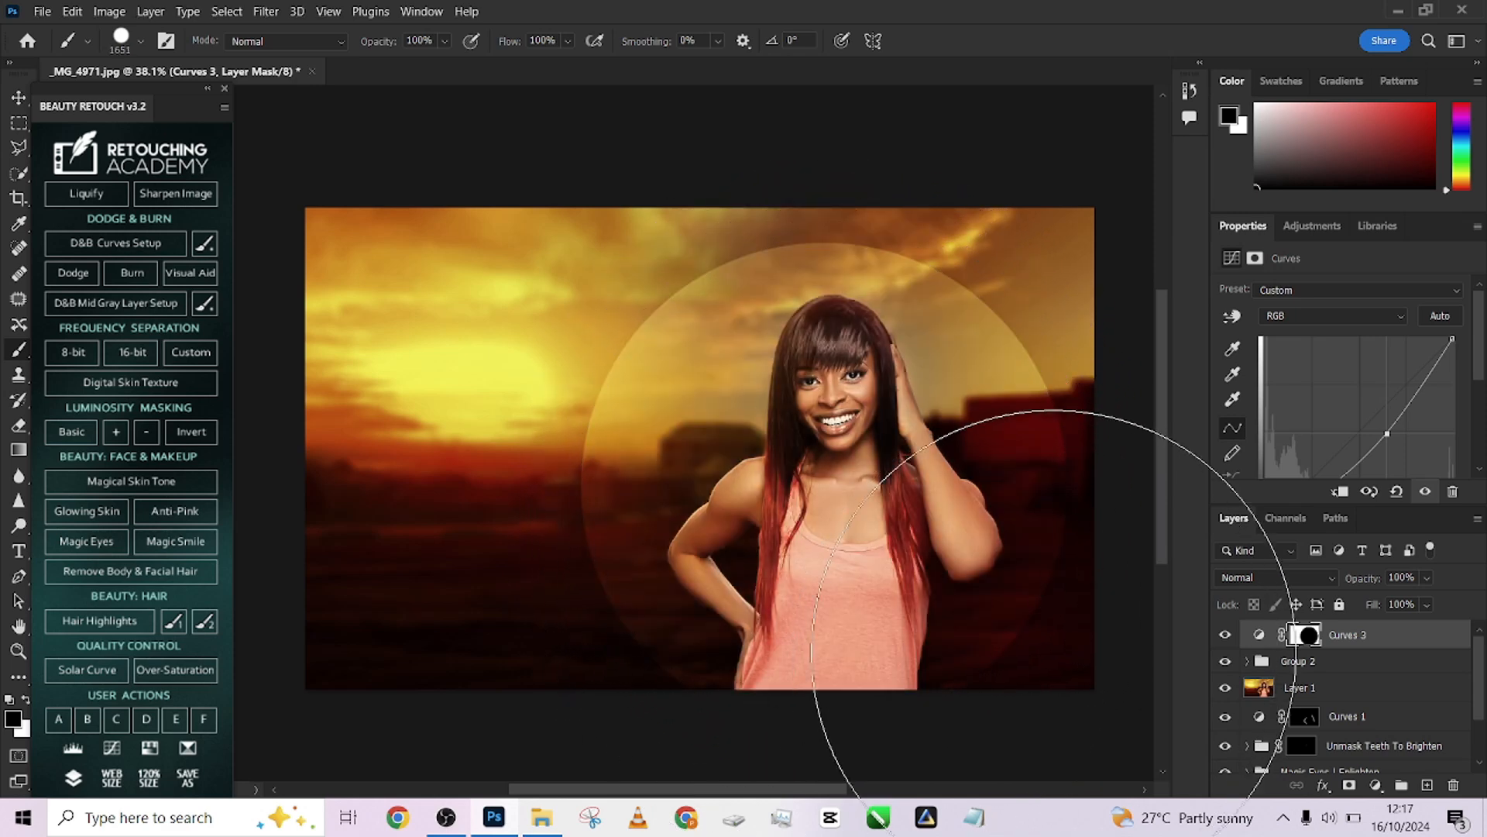
# Open the Curves 3 layer mask properties and set its feather to 44.4 px
pyautogui.scroll(-2, 825, 449)
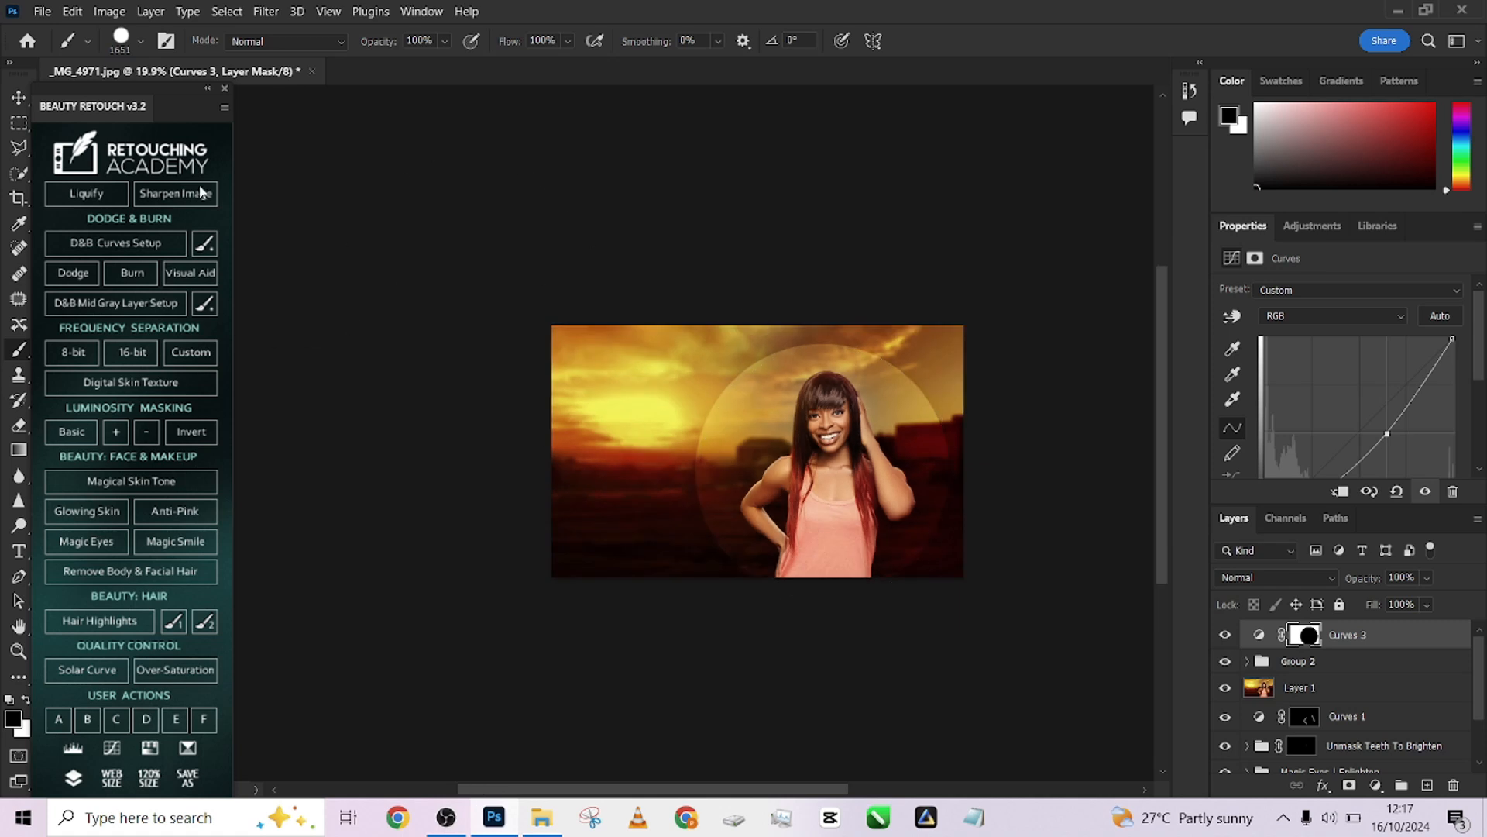
pyautogui.click(18, 122)
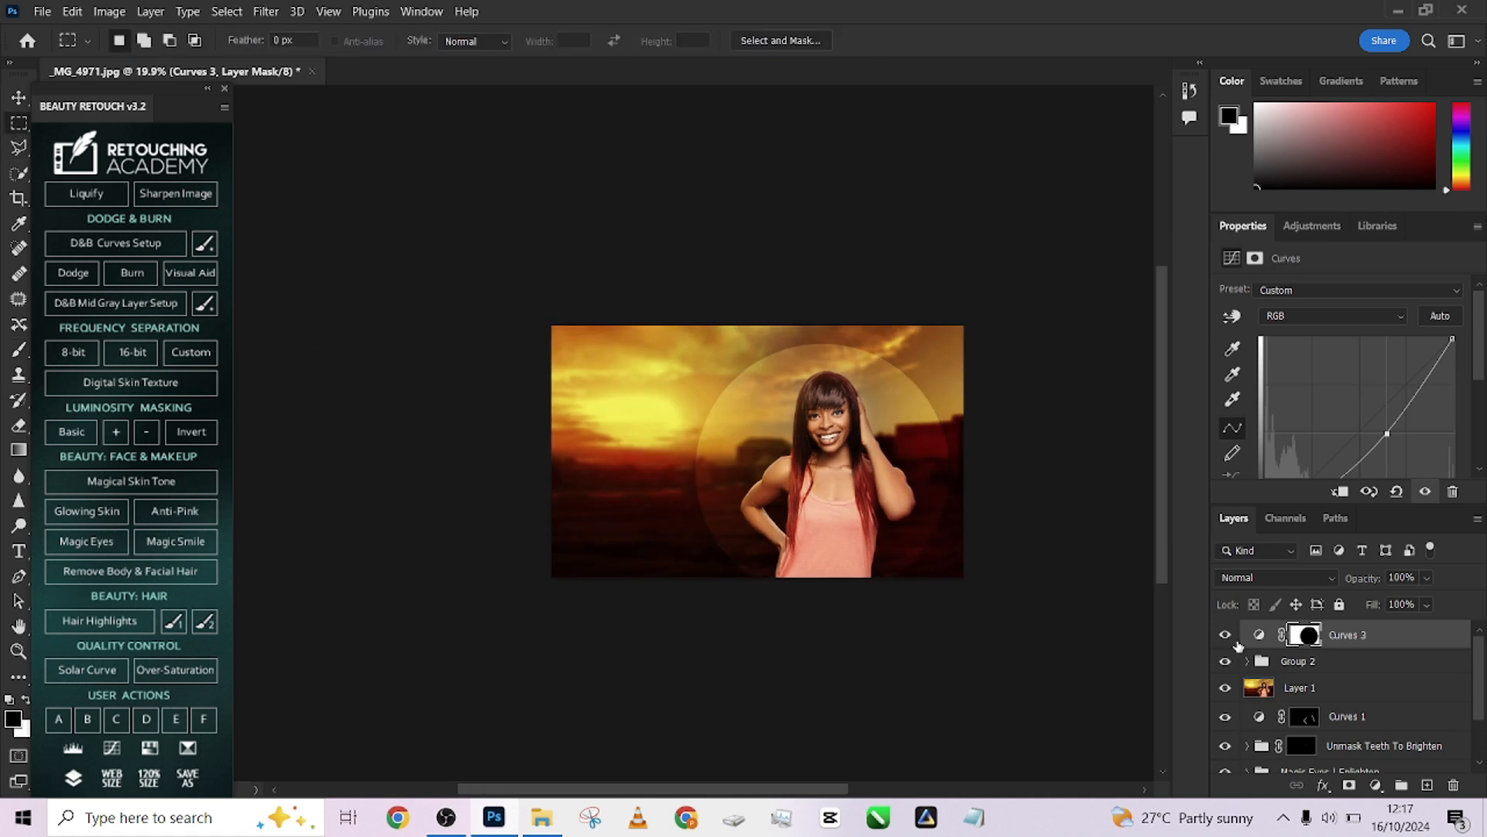
pyautogui.click(1306, 636)
pyautogui.moveTo(1224, 418); pyautogui.dragTo(1345, 420)
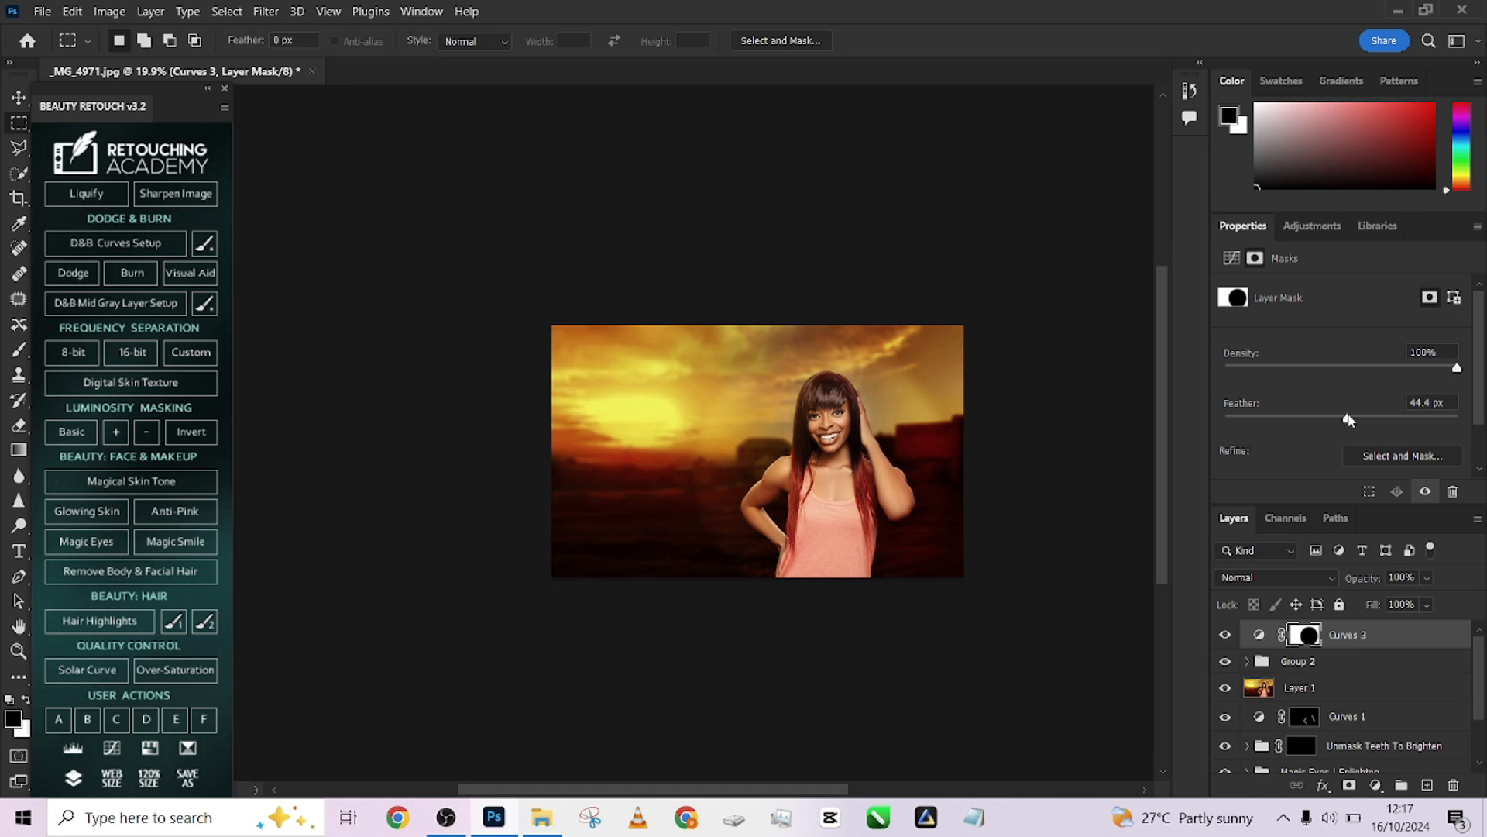
# Set the Curves 3 mask density to 73%
pyautogui.click(1225, 635)
pyautogui.click(1225, 634)
pyautogui.click(1225, 635)
pyautogui.click(1225, 634)
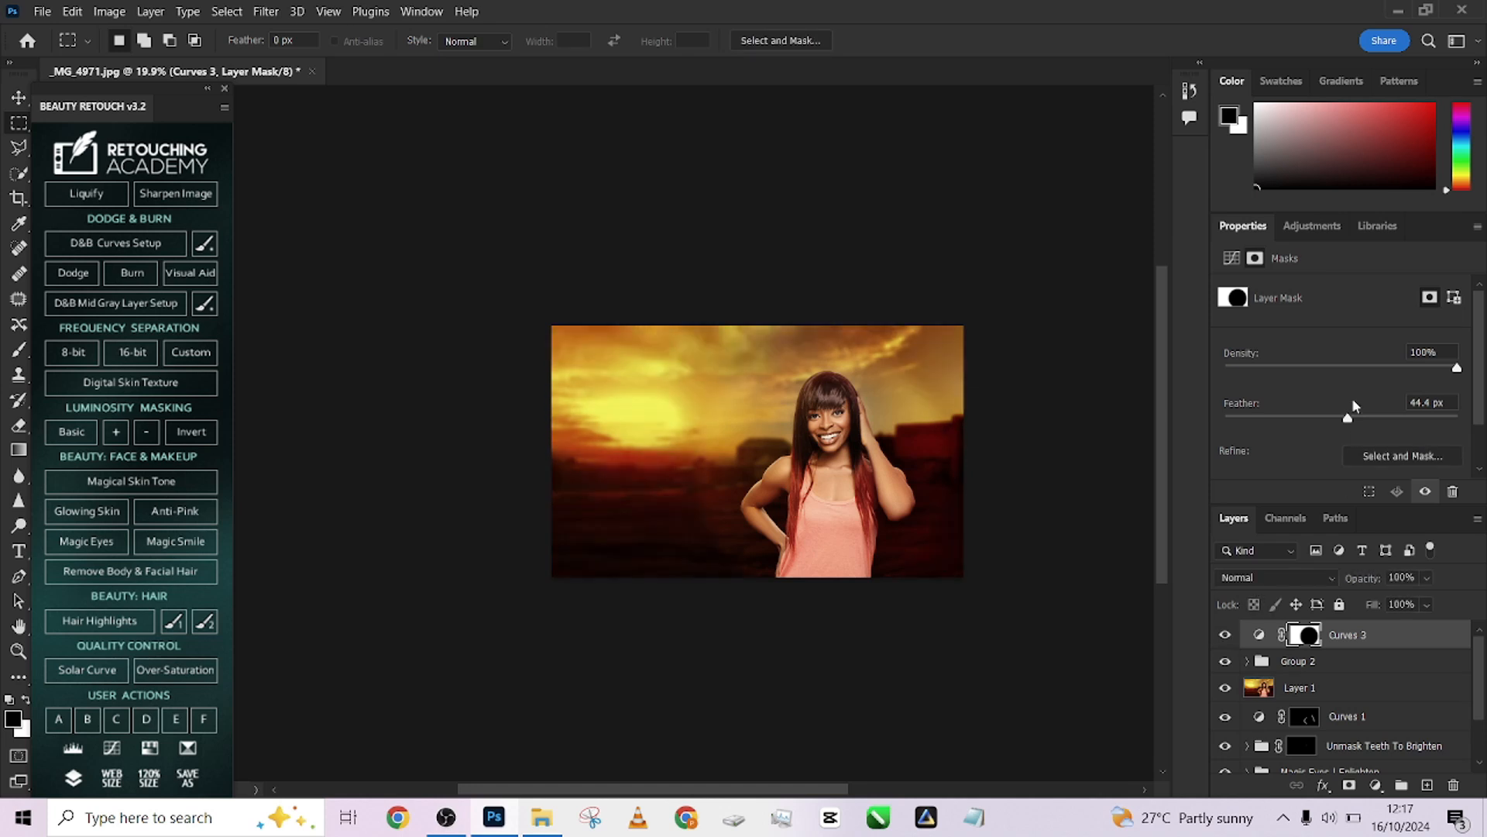
pyautogui.click(1393, 368)
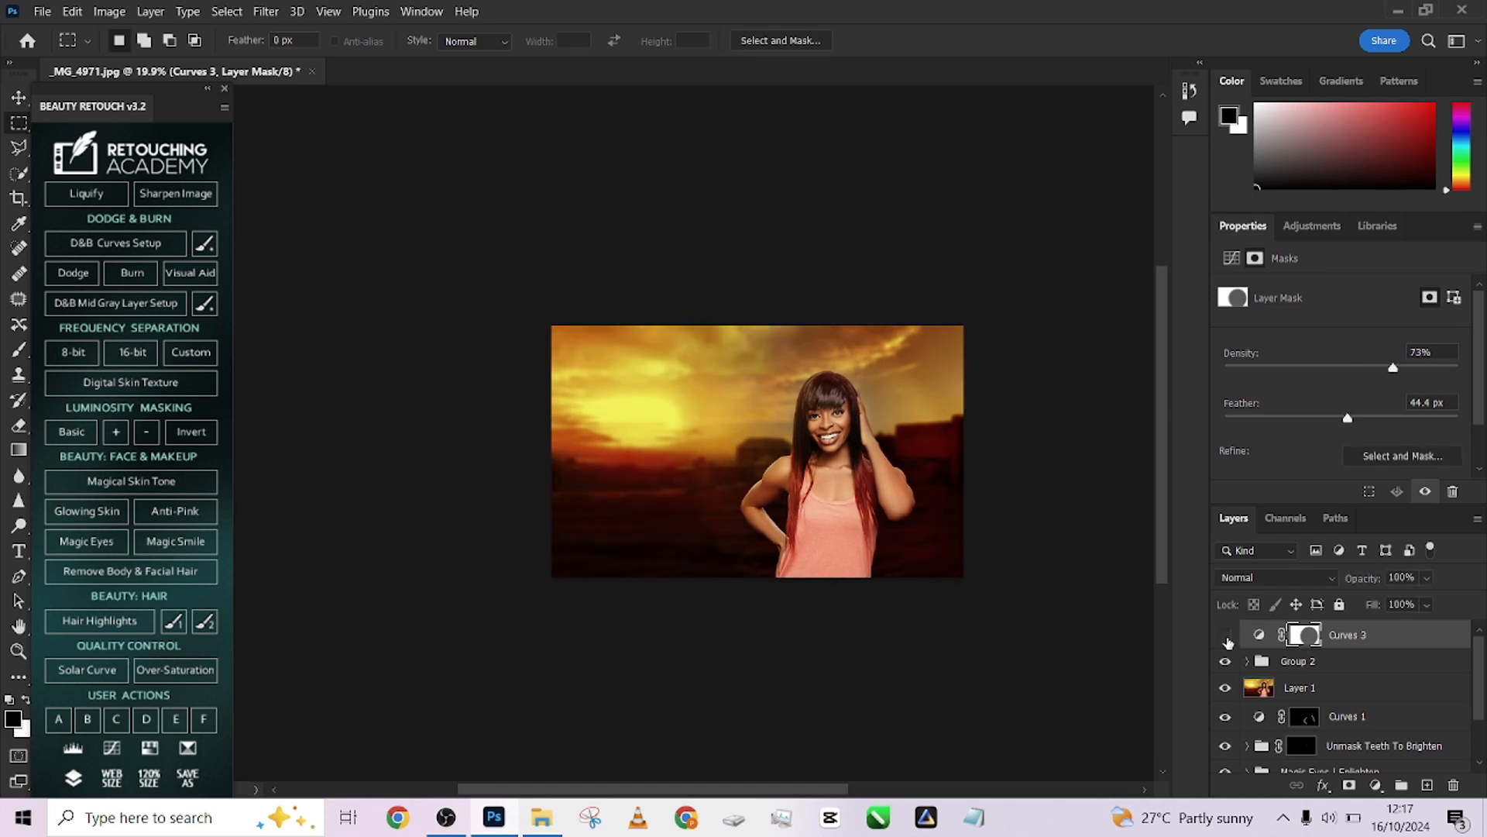
# Toggle the Curves 3 layer on and off and zoom the canvas to compare the darkened edges
pyautogui.click(1224, 634)
pyautogui.click(1225, 634)
pyautogui.click(1224, 634)
pyautogui.click(1224, 635)
pyautogui.scroll(4, 904, 521)
pyautogui.scroll(1, 916, 526)
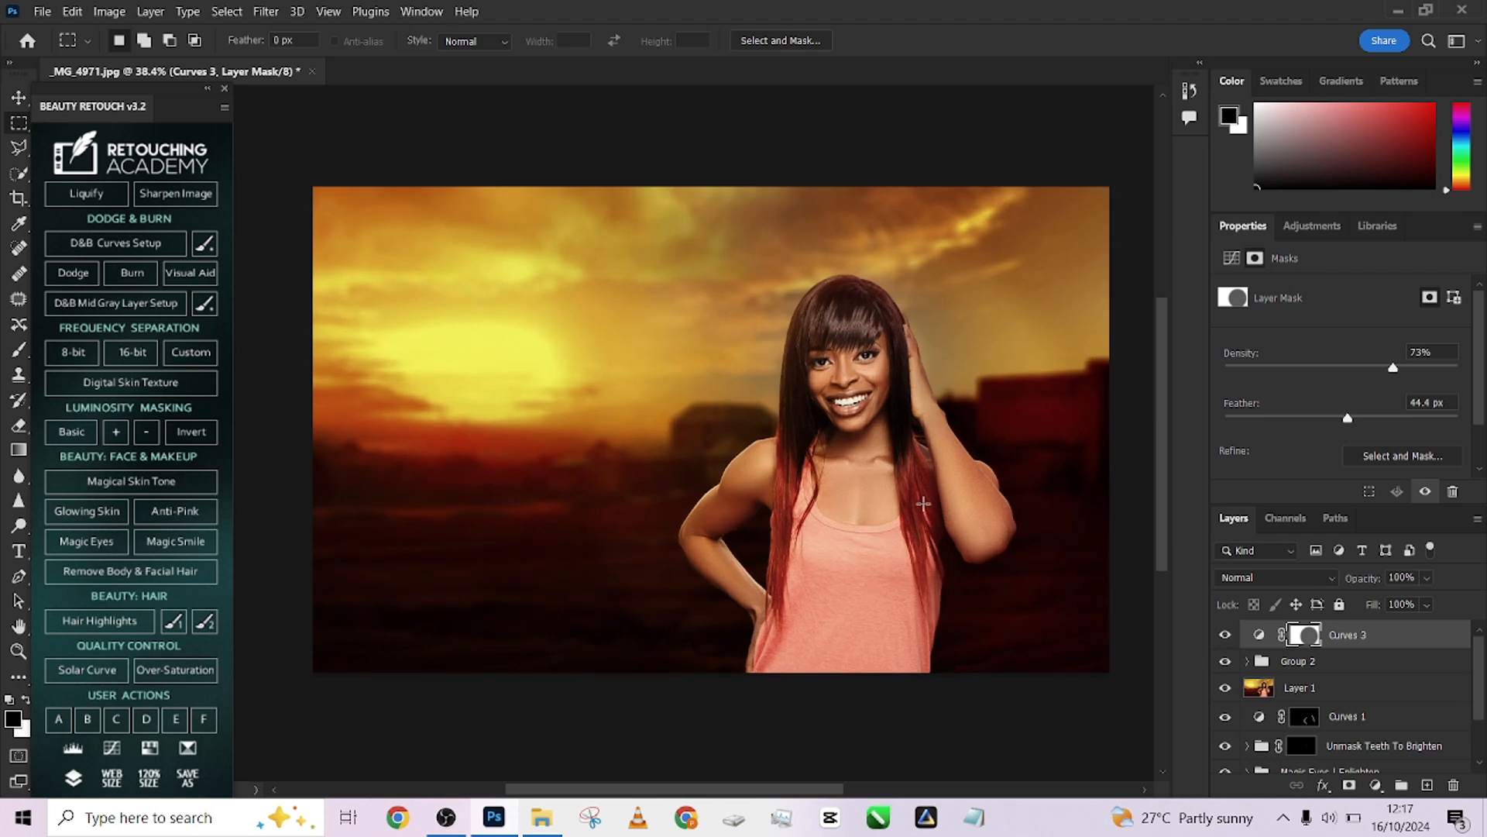
pyautogui.scroll(-2, 918, 511)
pyautogui.scroll(1, 920, 499)
pyautogui.scroll(-1, 922, 491)
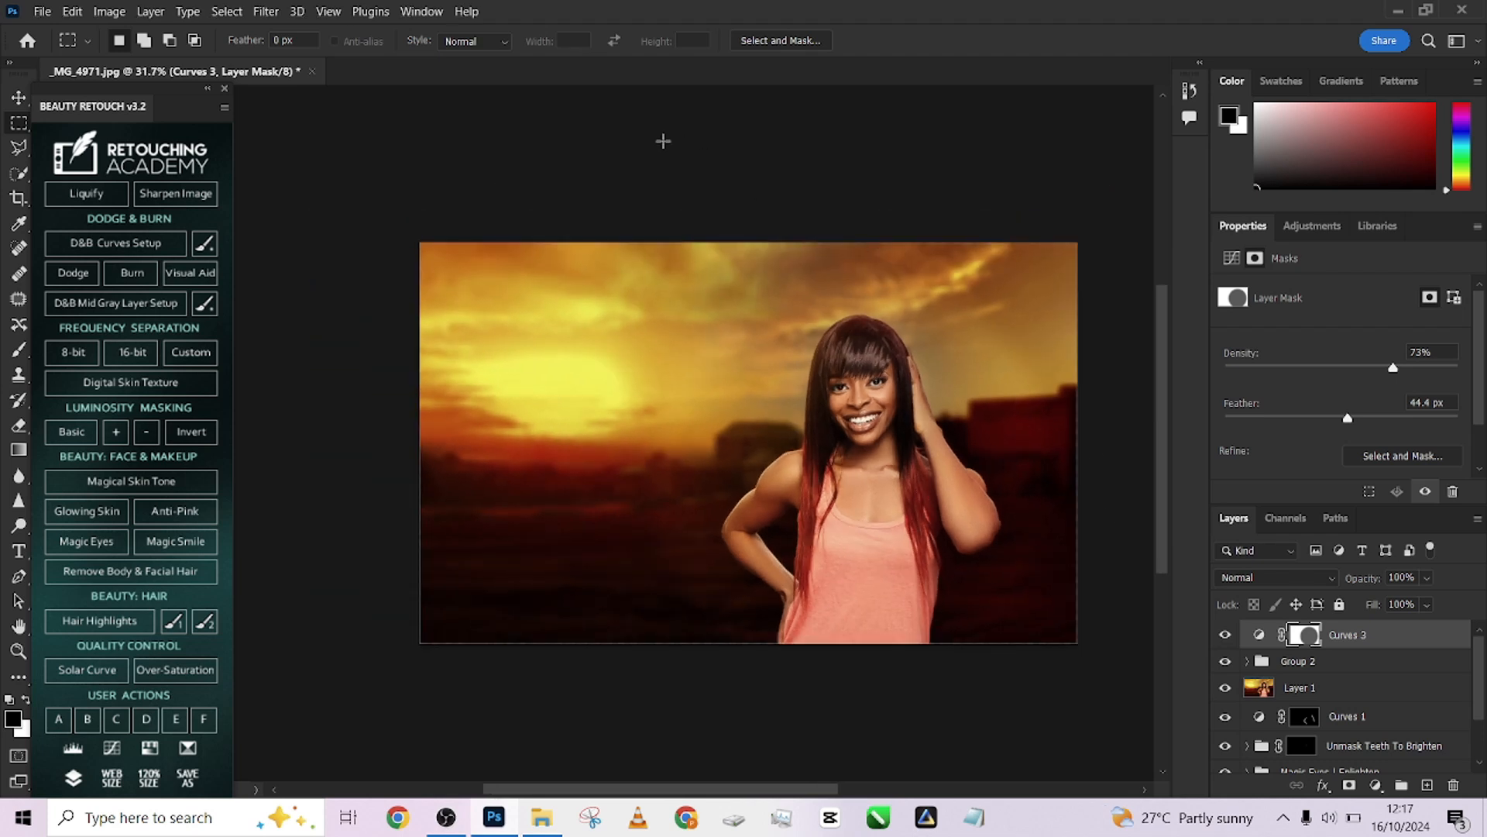
# Open the History panel and compare the original image state with Snapshot 1
pyautogui.click(1193, 92)
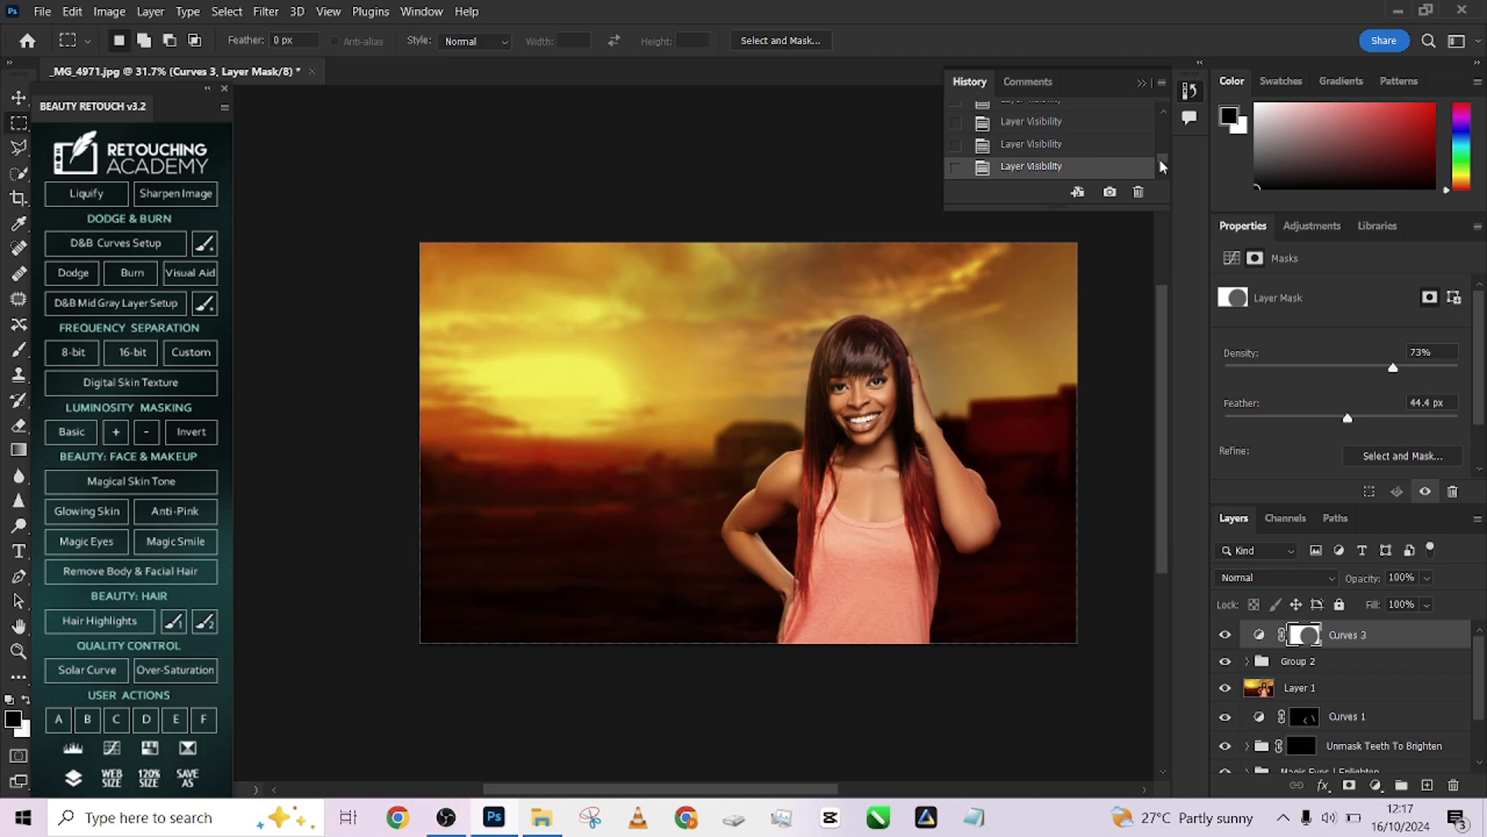
pyautogui.moveTo(1161, 164); pyautogui.dragTo(1164, 114)
pyautogui.click(1103, 118)
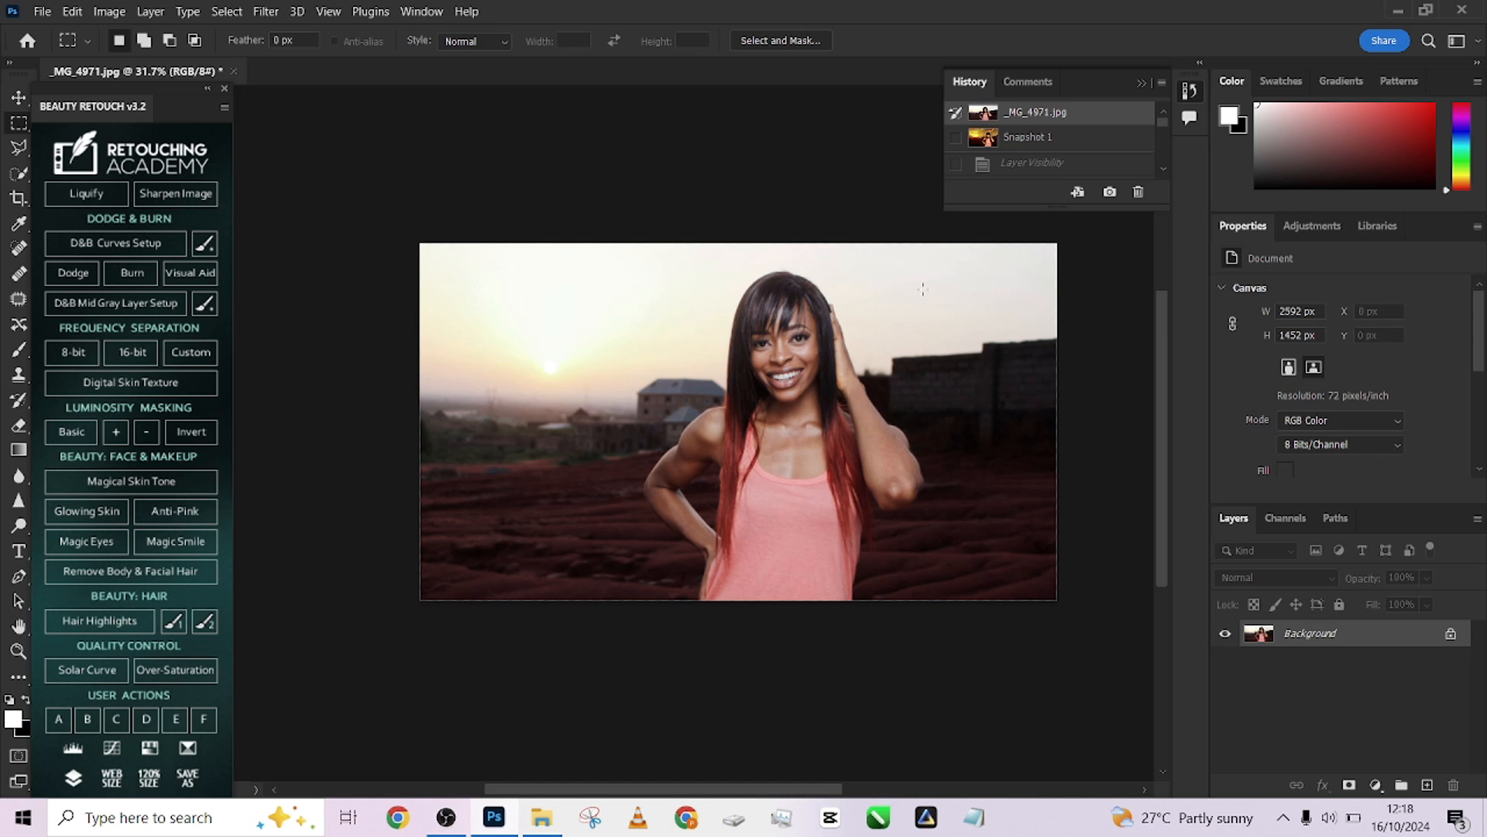
pyautogui.click(1045, 138)
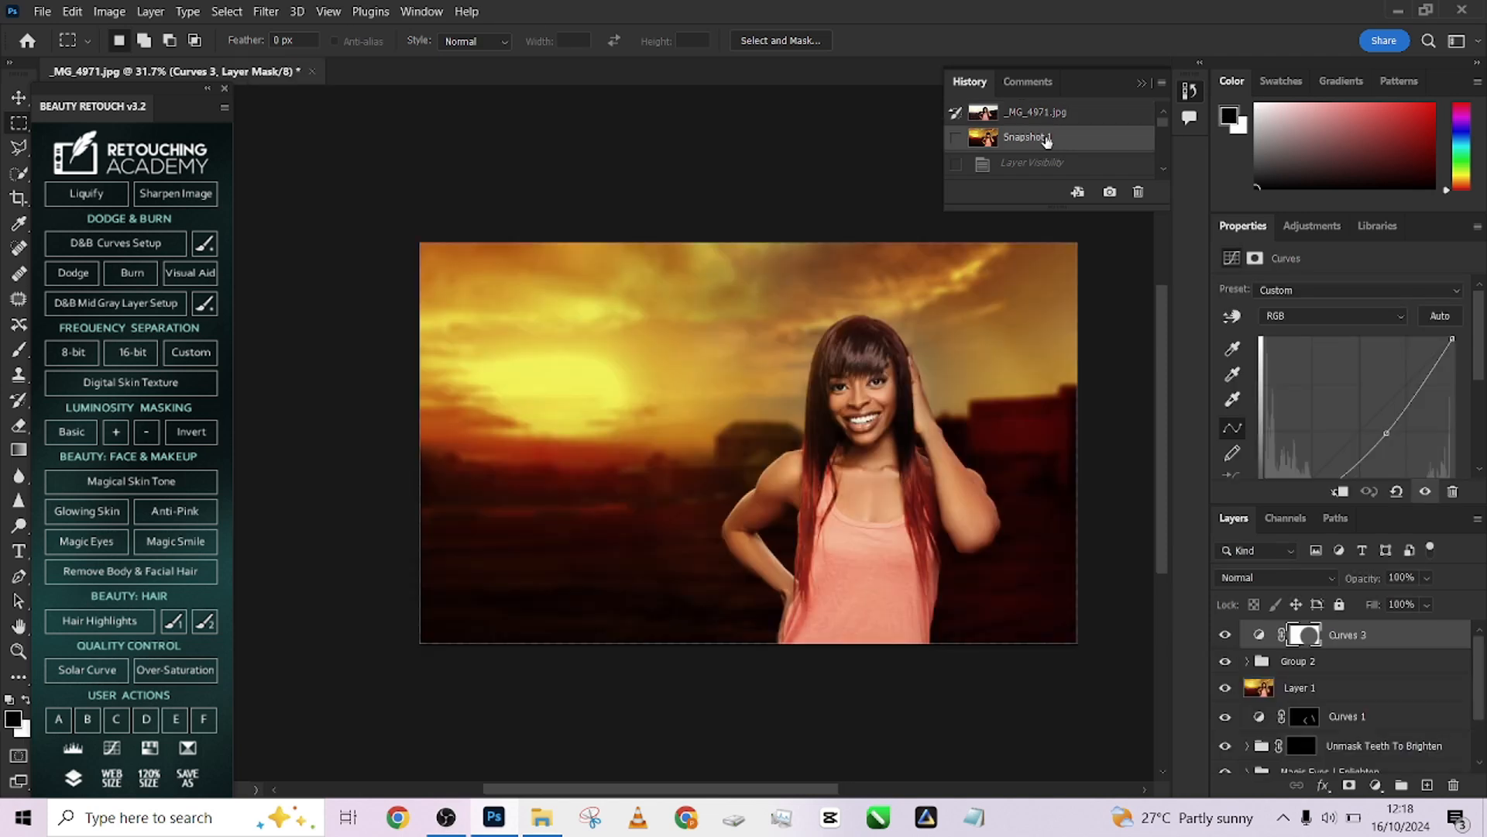